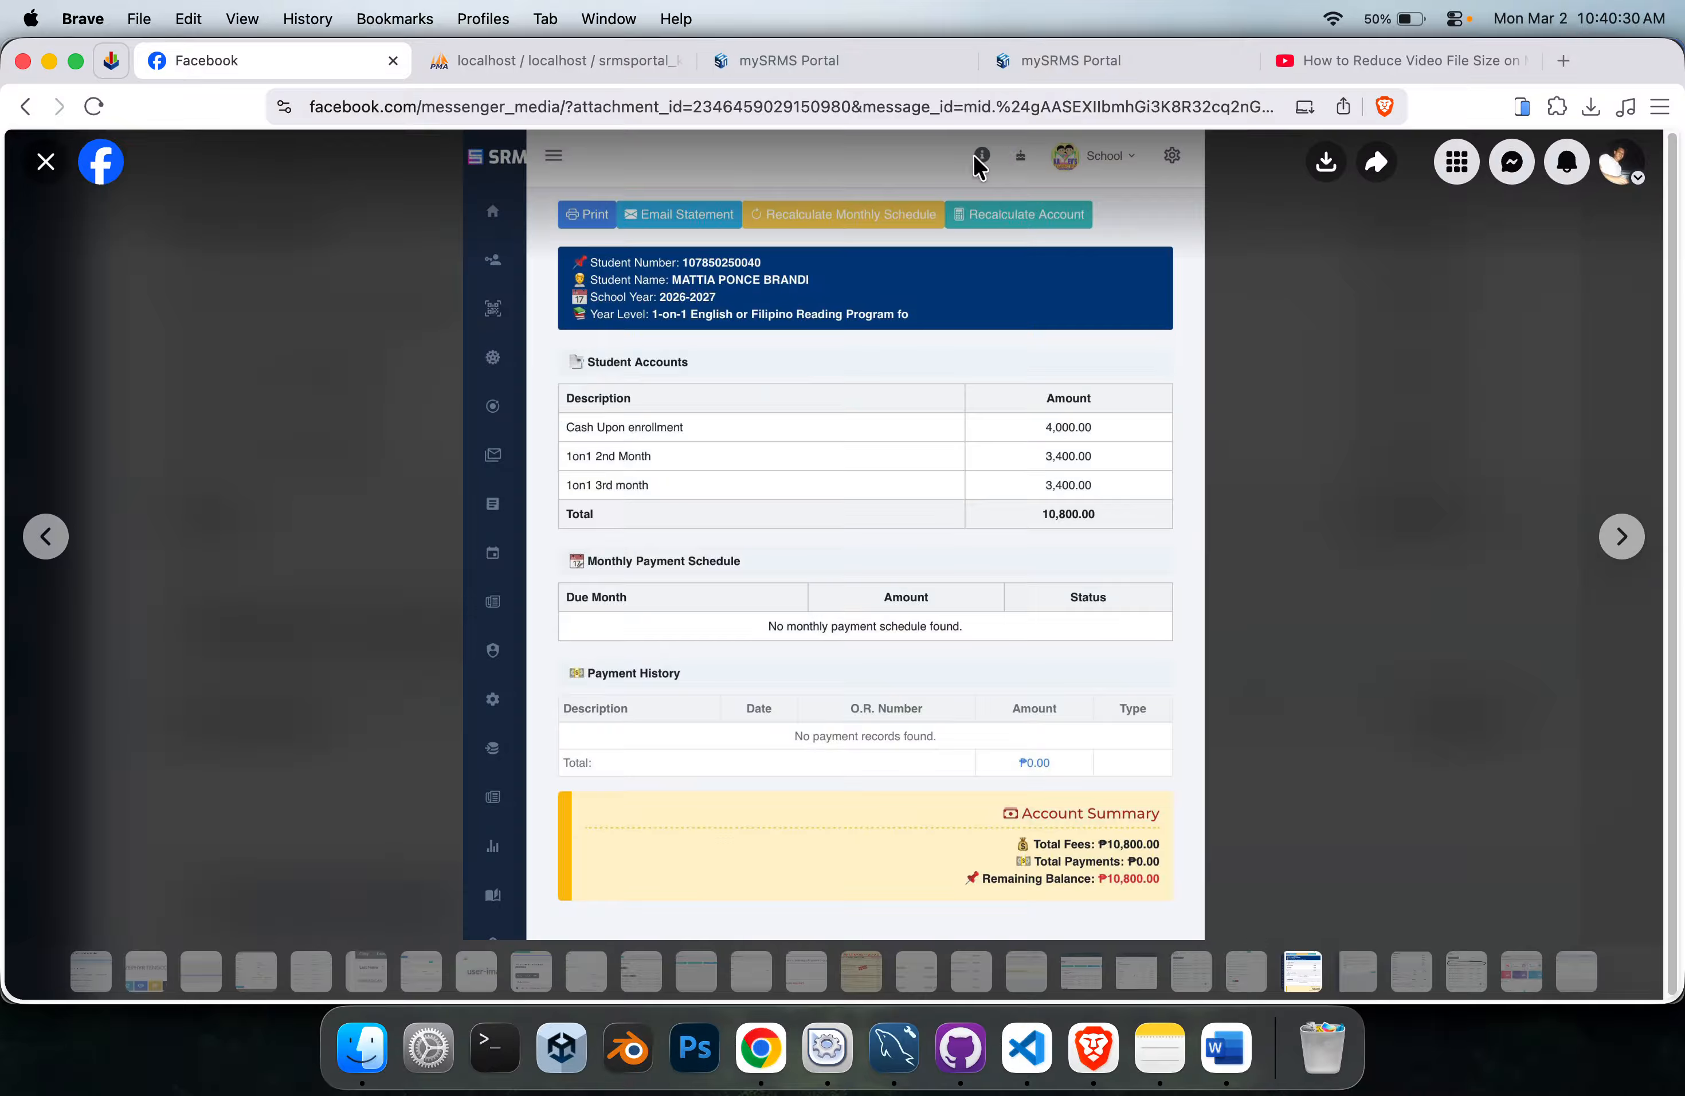
# Compare the course fees list and the student's account statement with the screenshot shared on Facebook.
pyautogui.click(1079, 62)
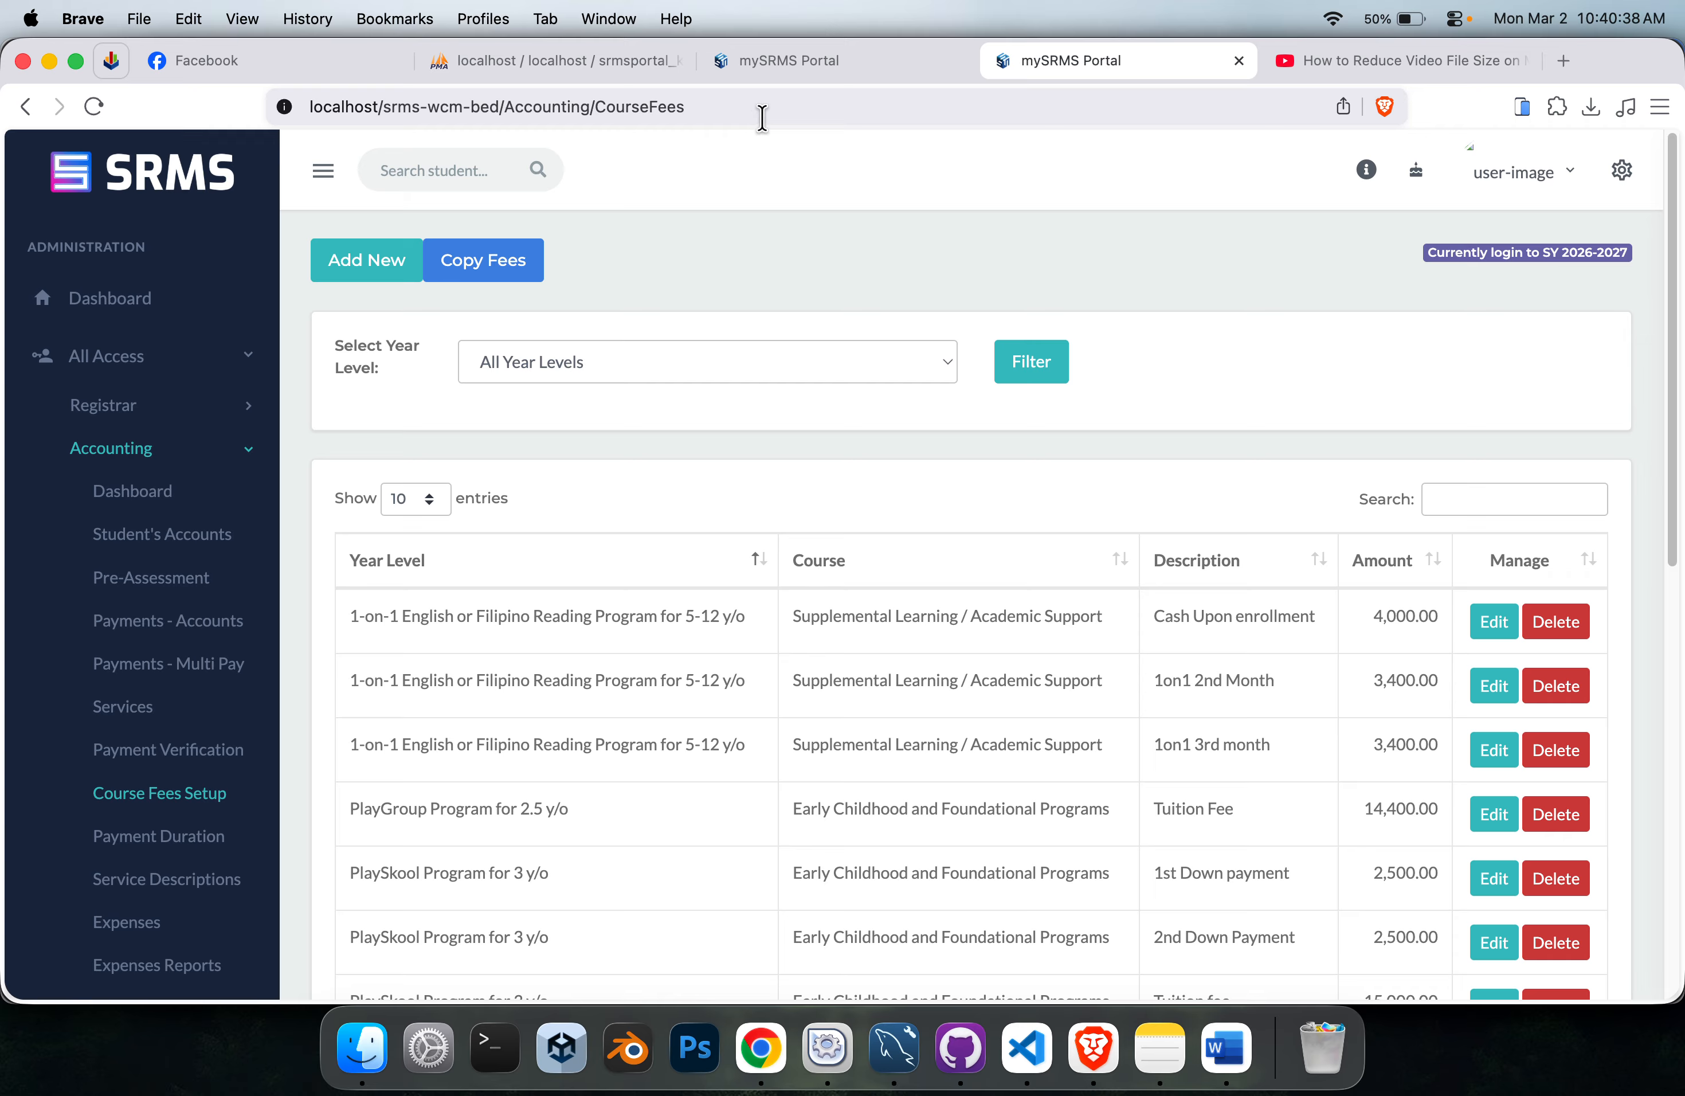
pyautogui.click(412, 106)
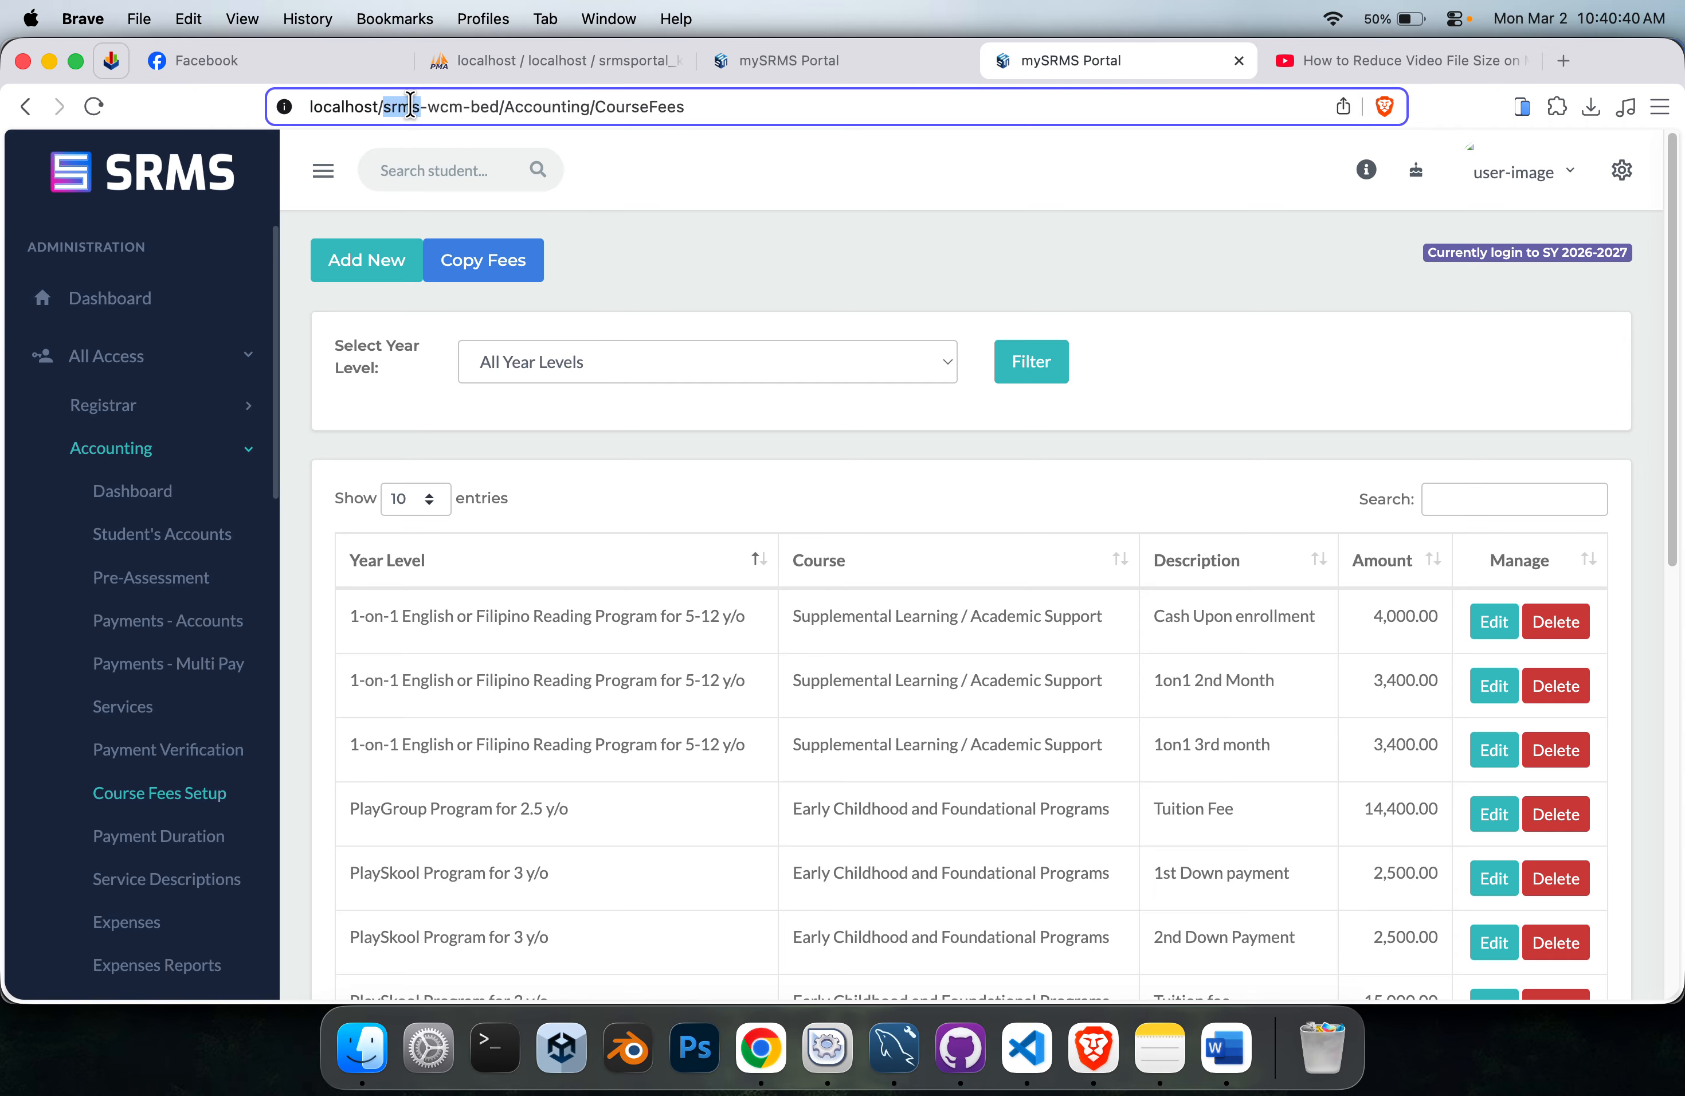
pyautogui.doubleClick(409, 105)
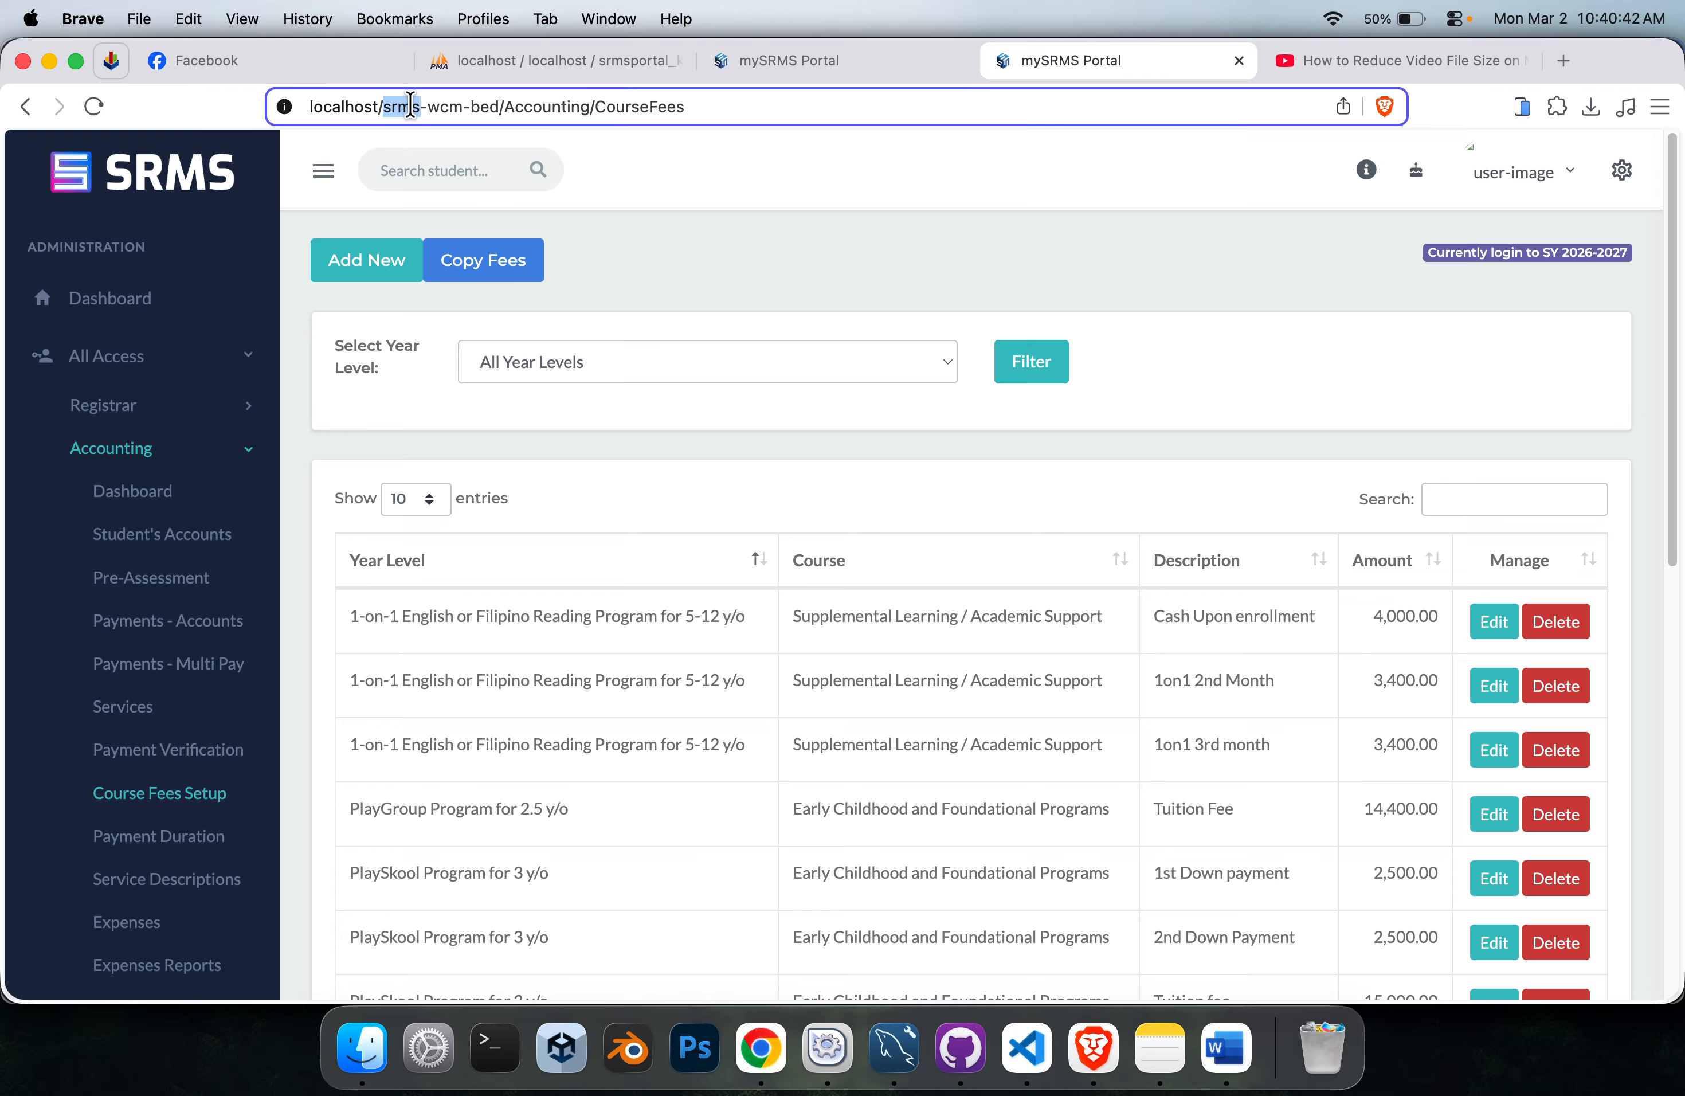
pyautogui.press('super+a')
pyautogui.click(775, 244)
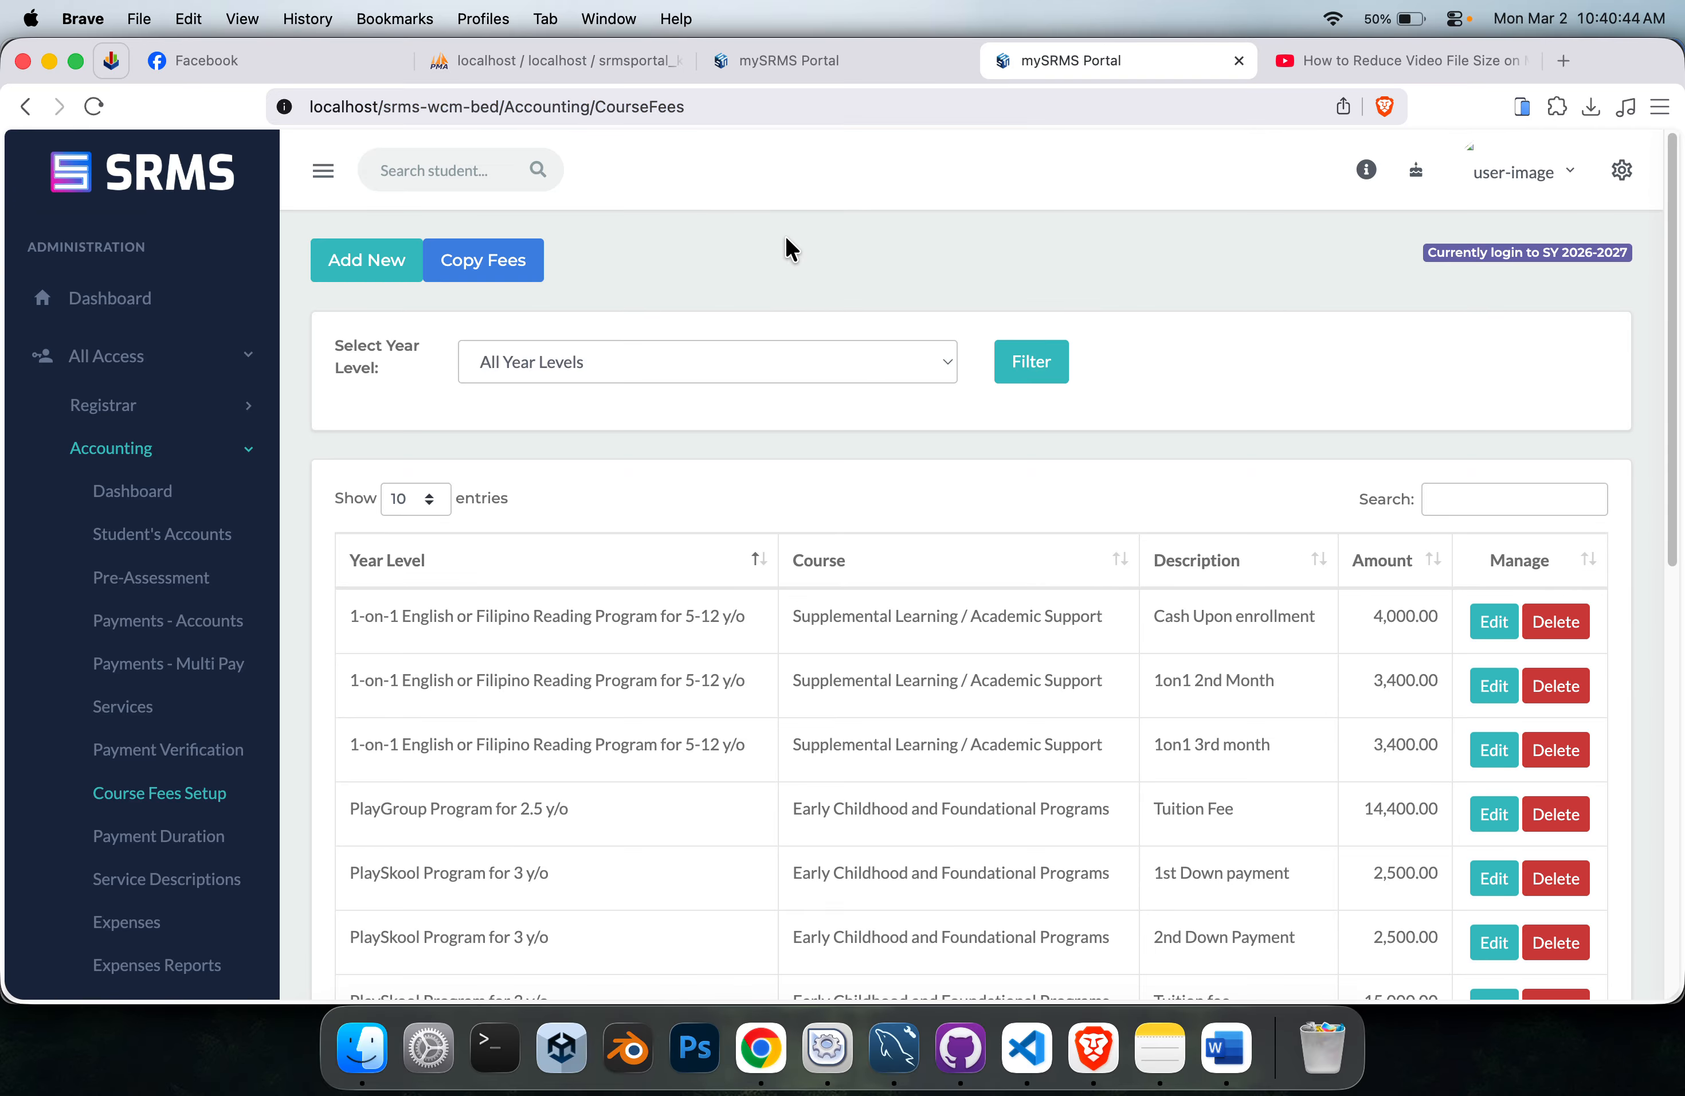
pyautogui.click(789, 51)
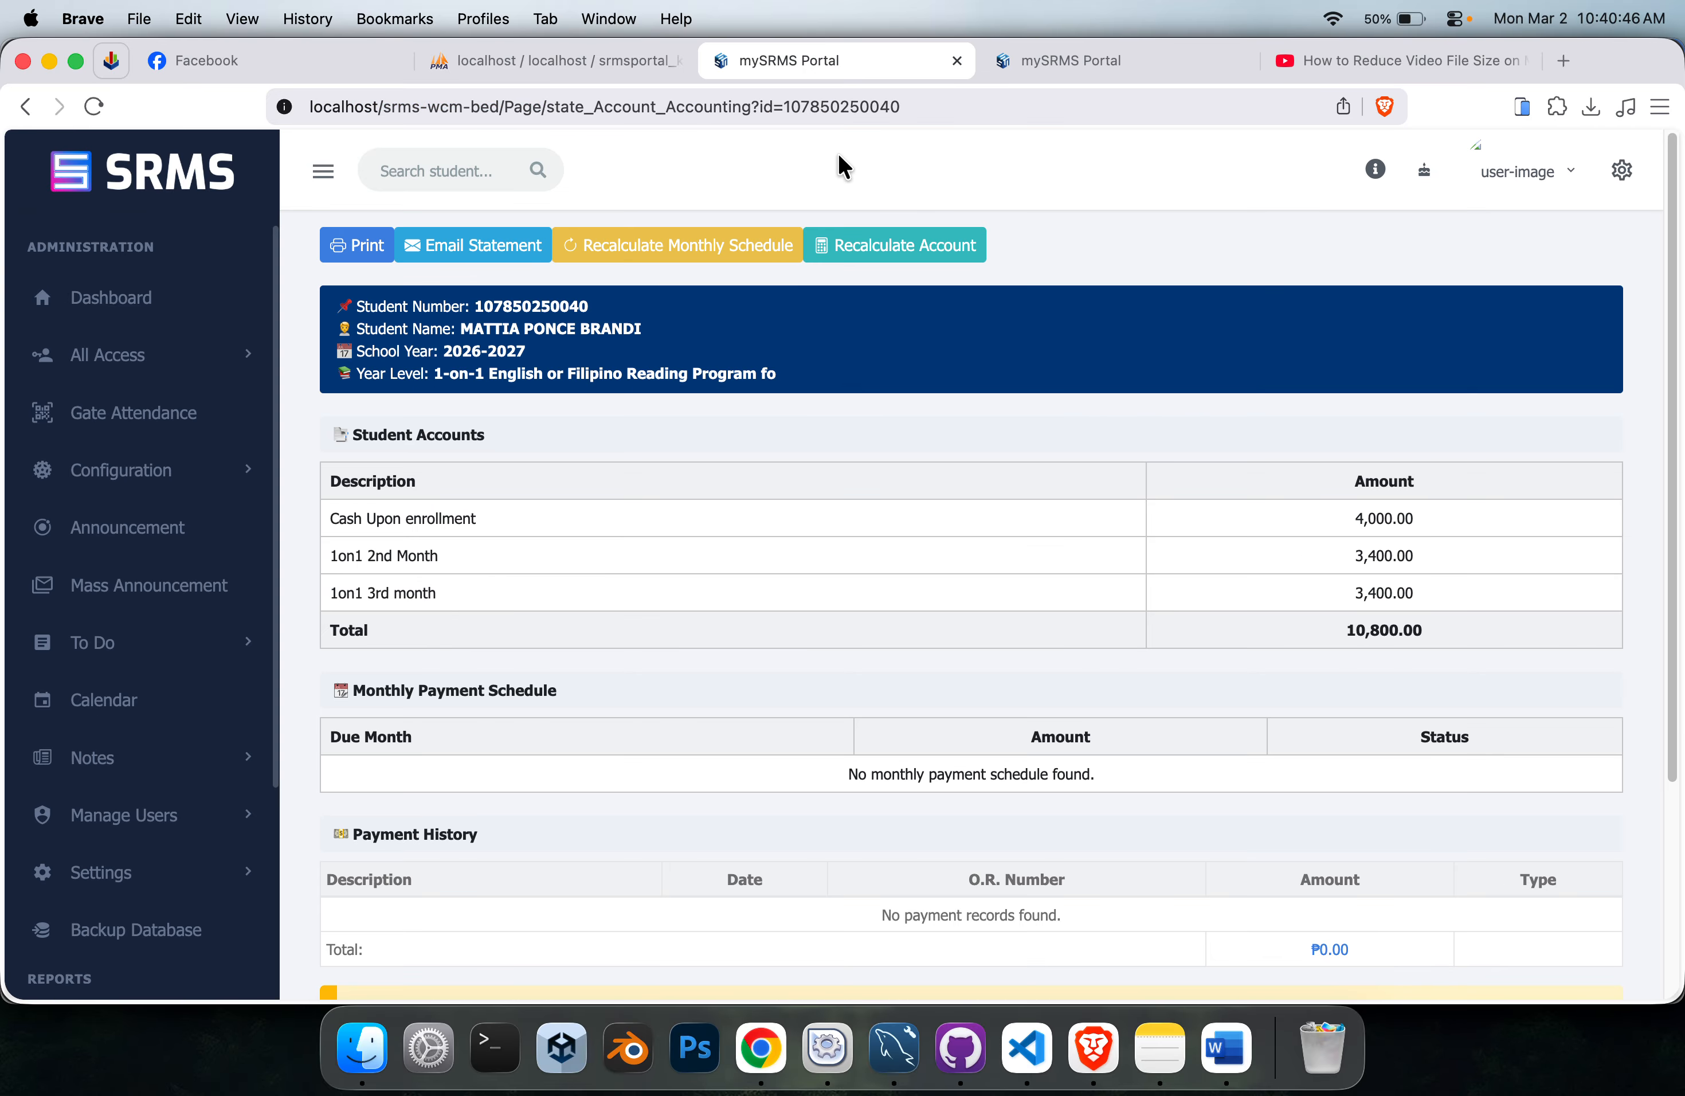
pyautogui.click(319, 65)
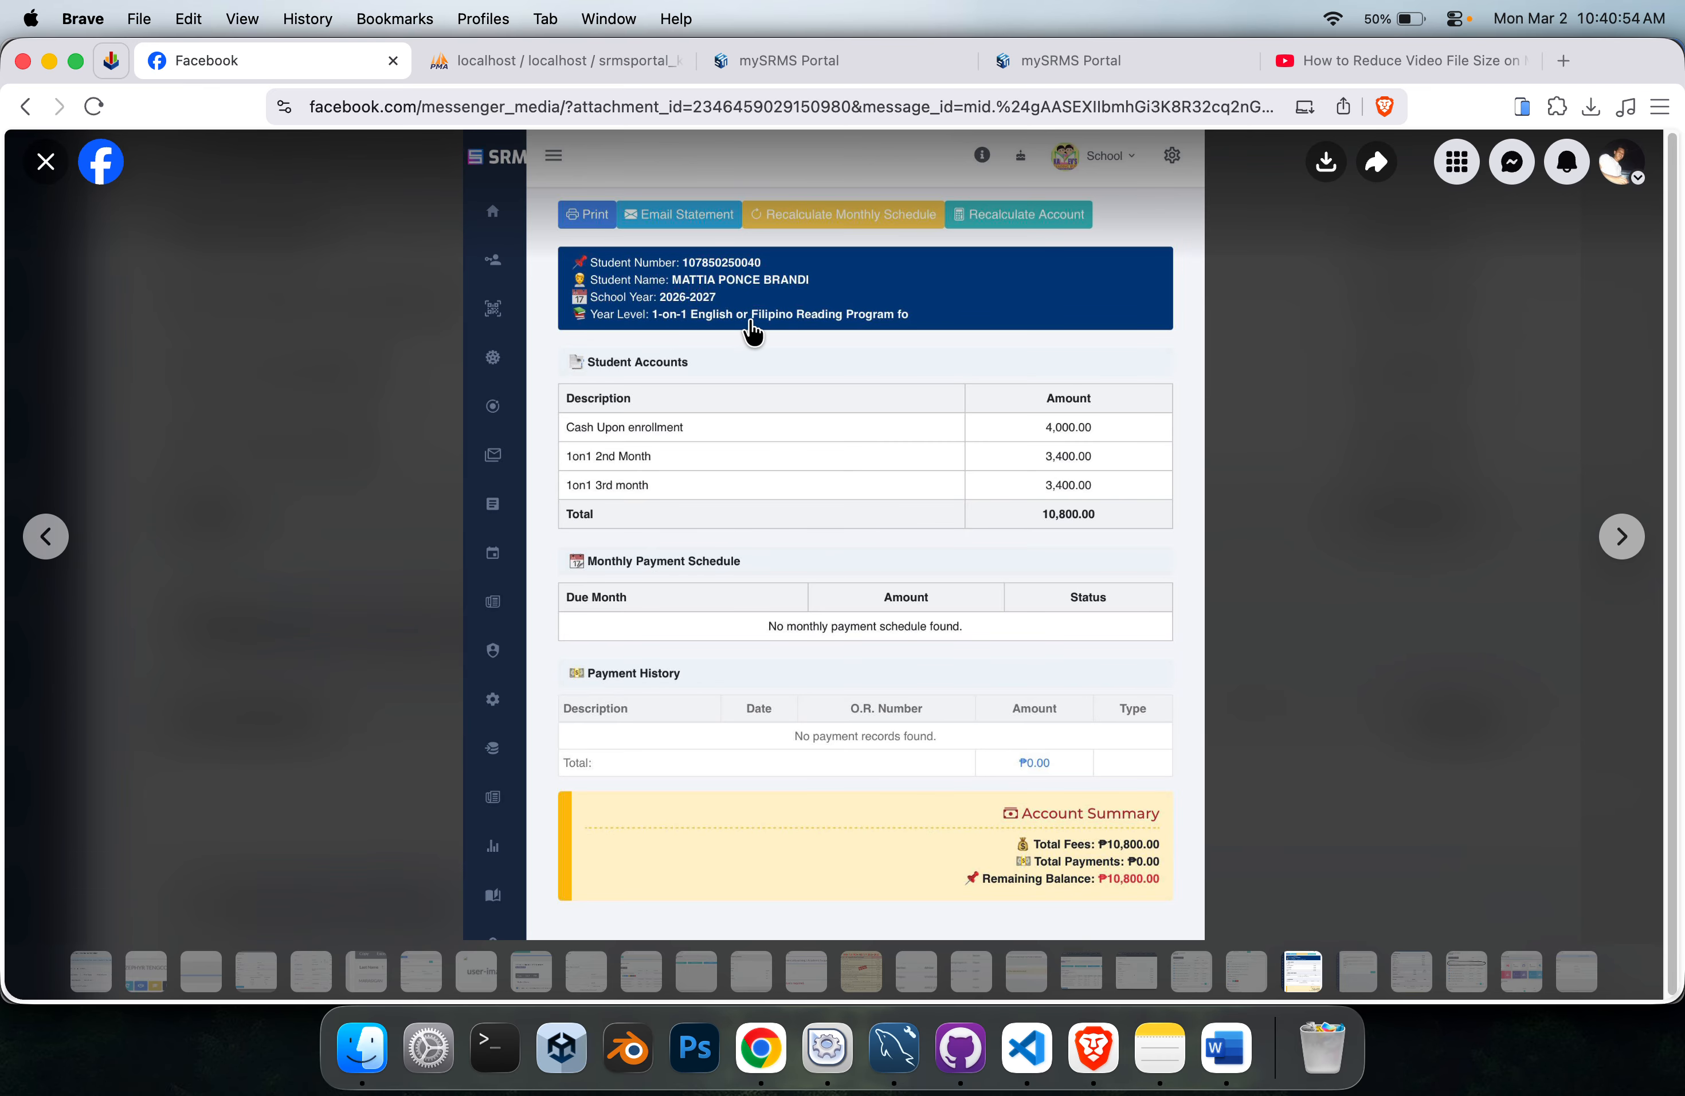
# Open the registrar's enrollment list of students for SY 2026-2027 in the SRMS portal.
pyautogui.click(843, 77)
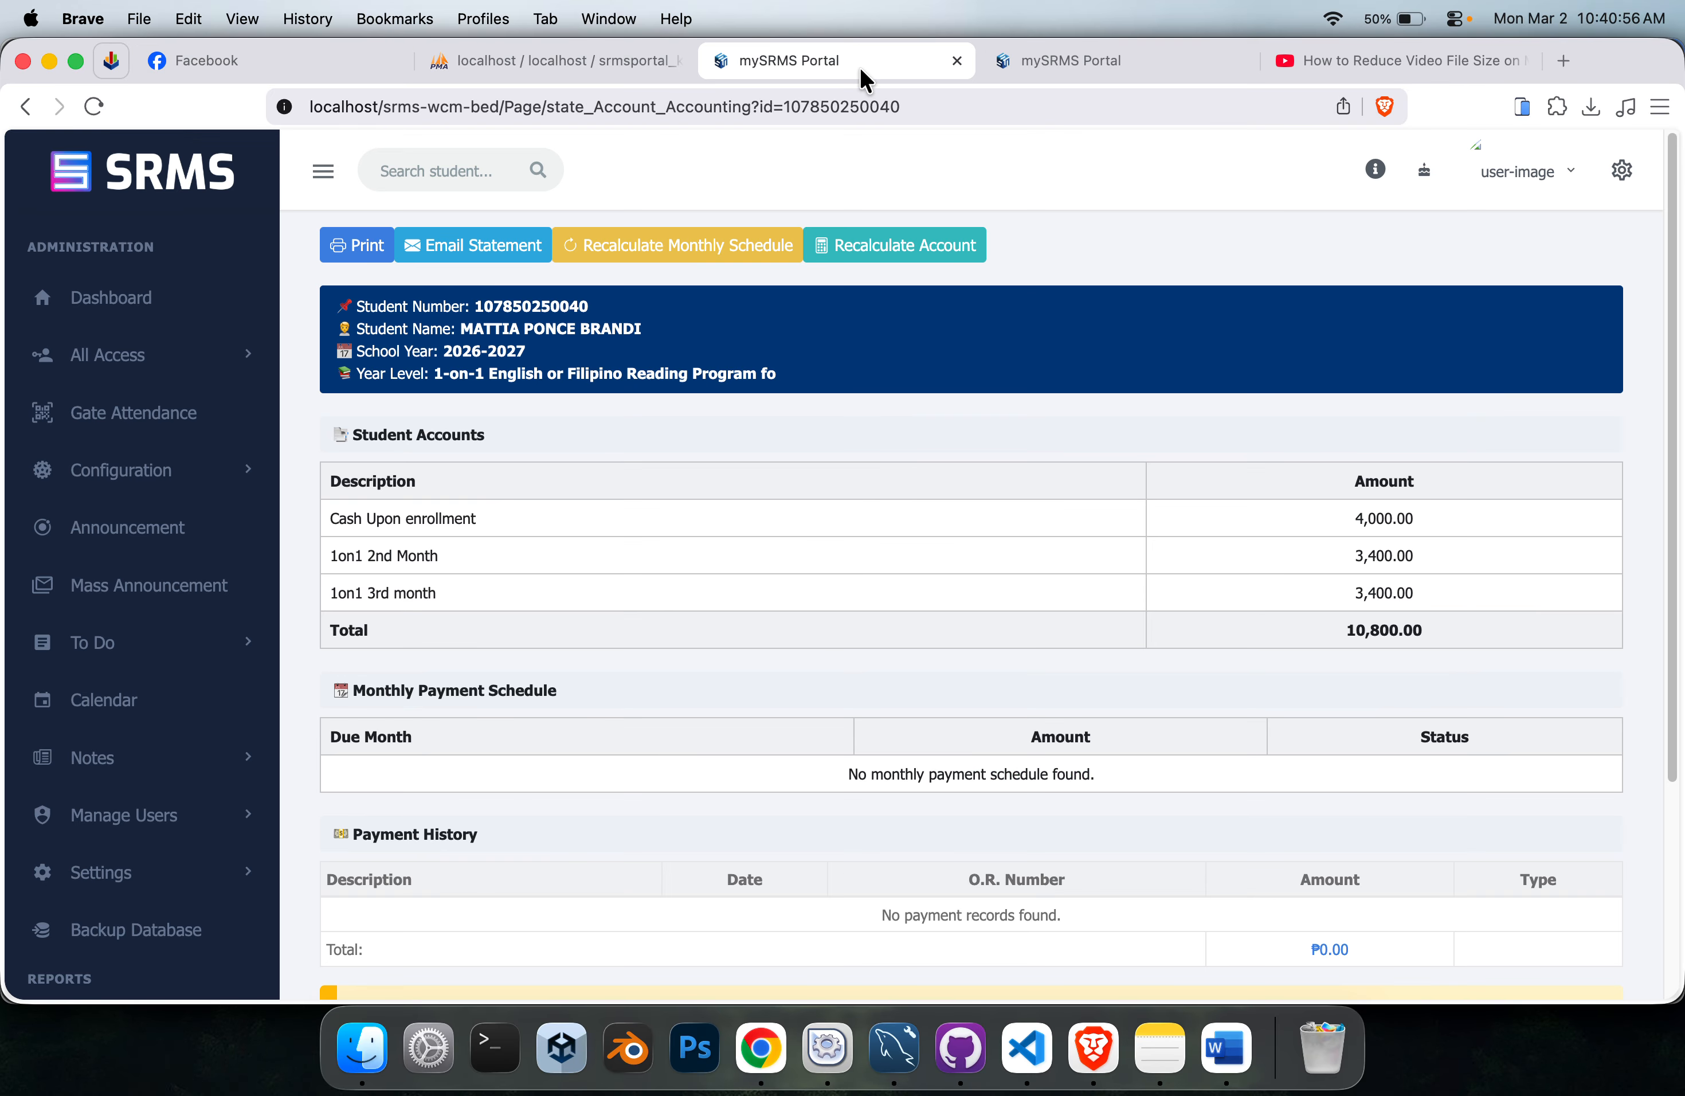
pyautogui.click(132, 359)
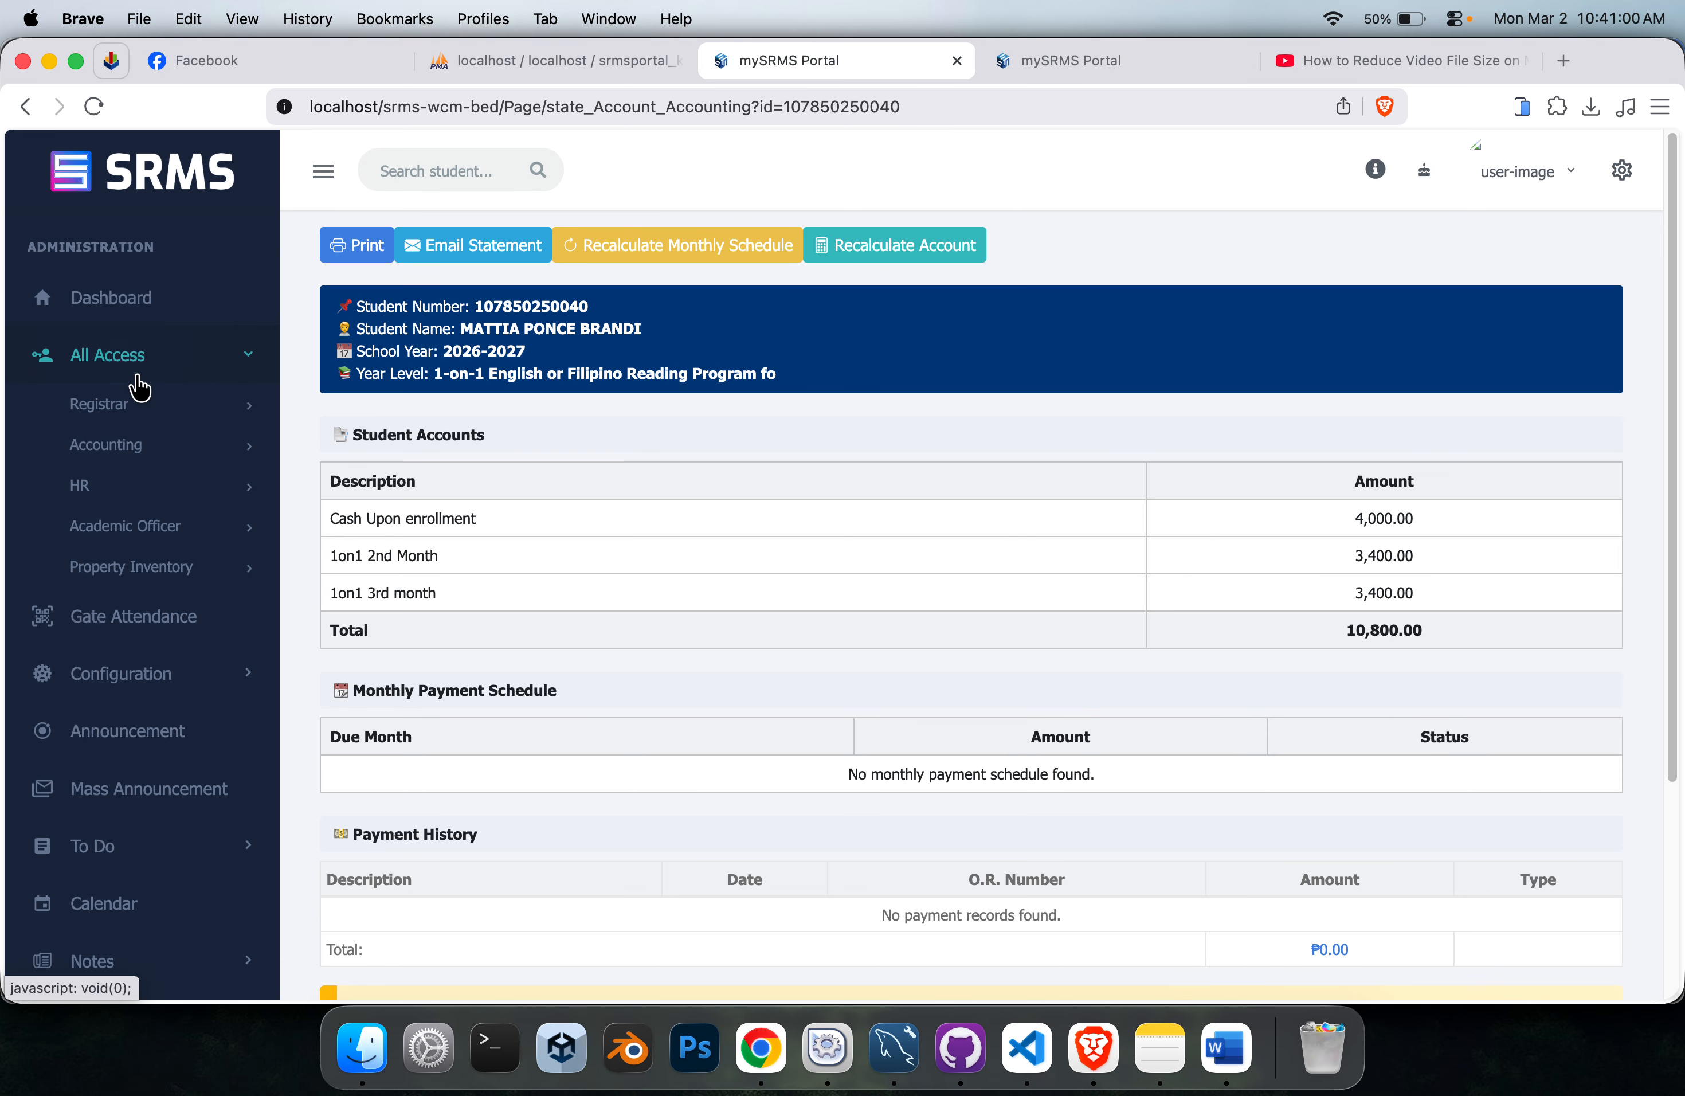
pyautogui.click(112, 413)
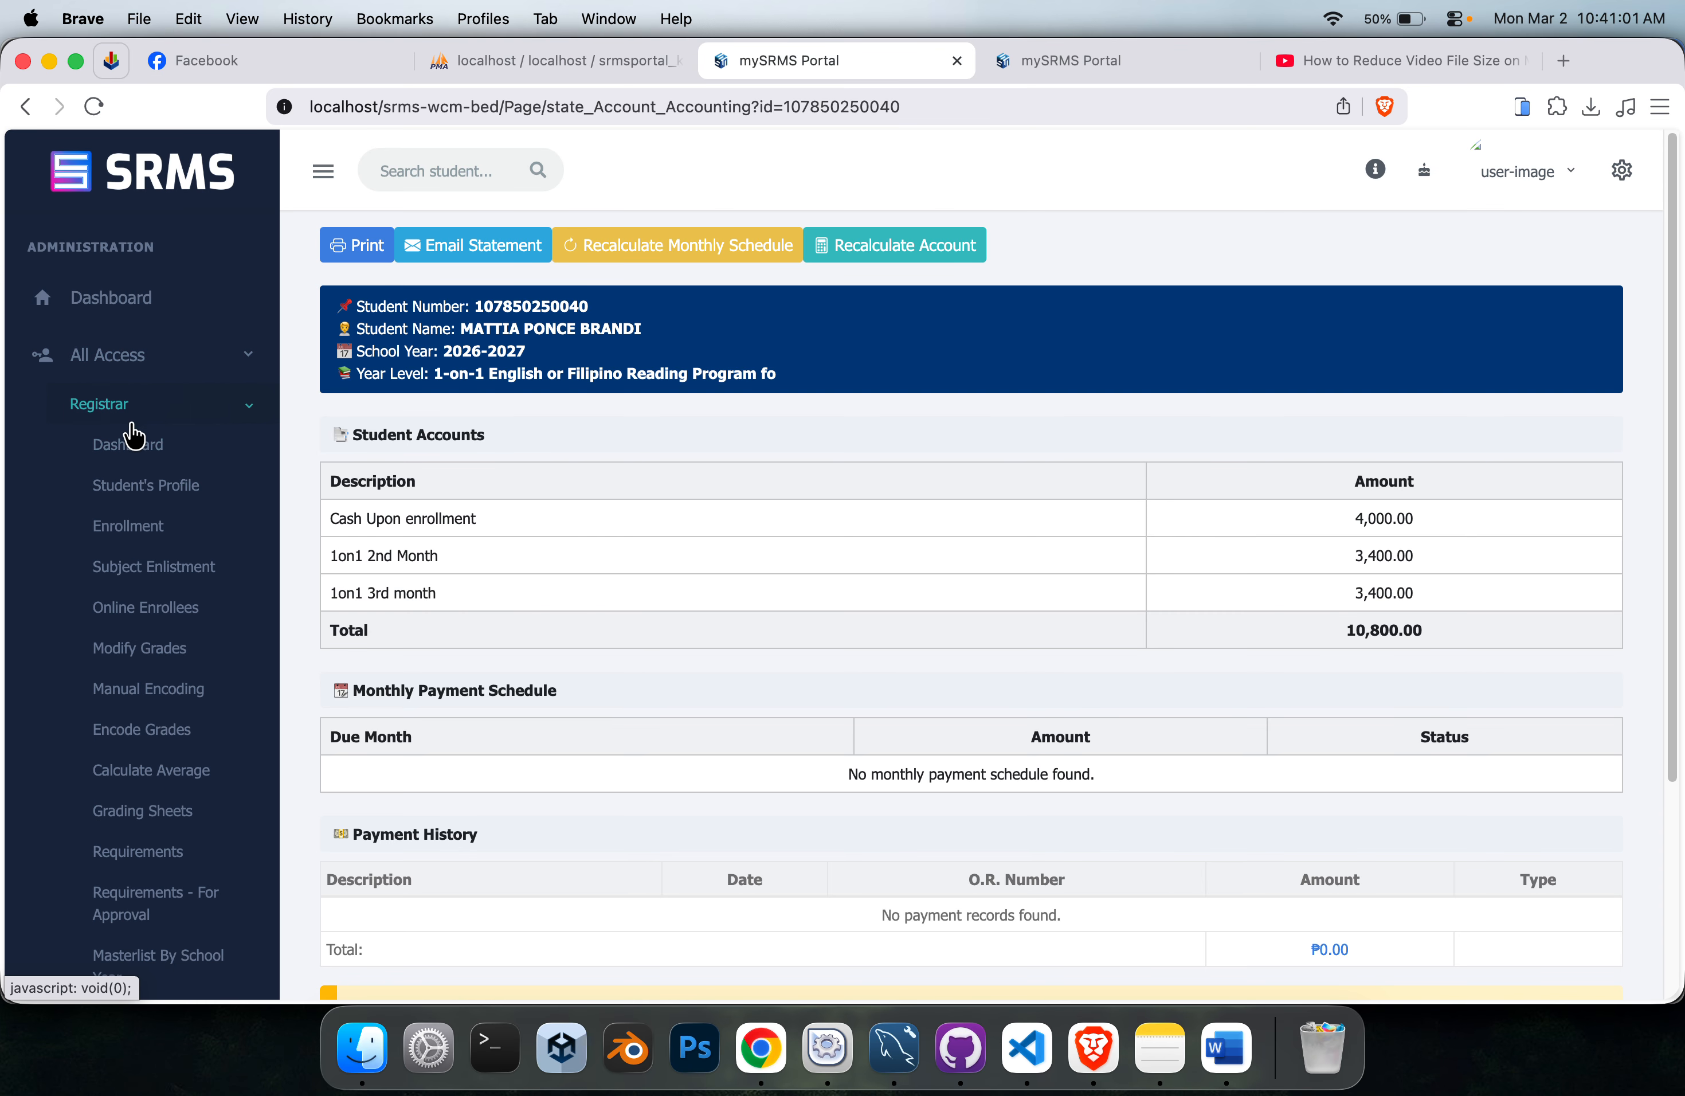
pyautogui.click(136, 535)
pyautogui.scroll(-2, 936, 369)
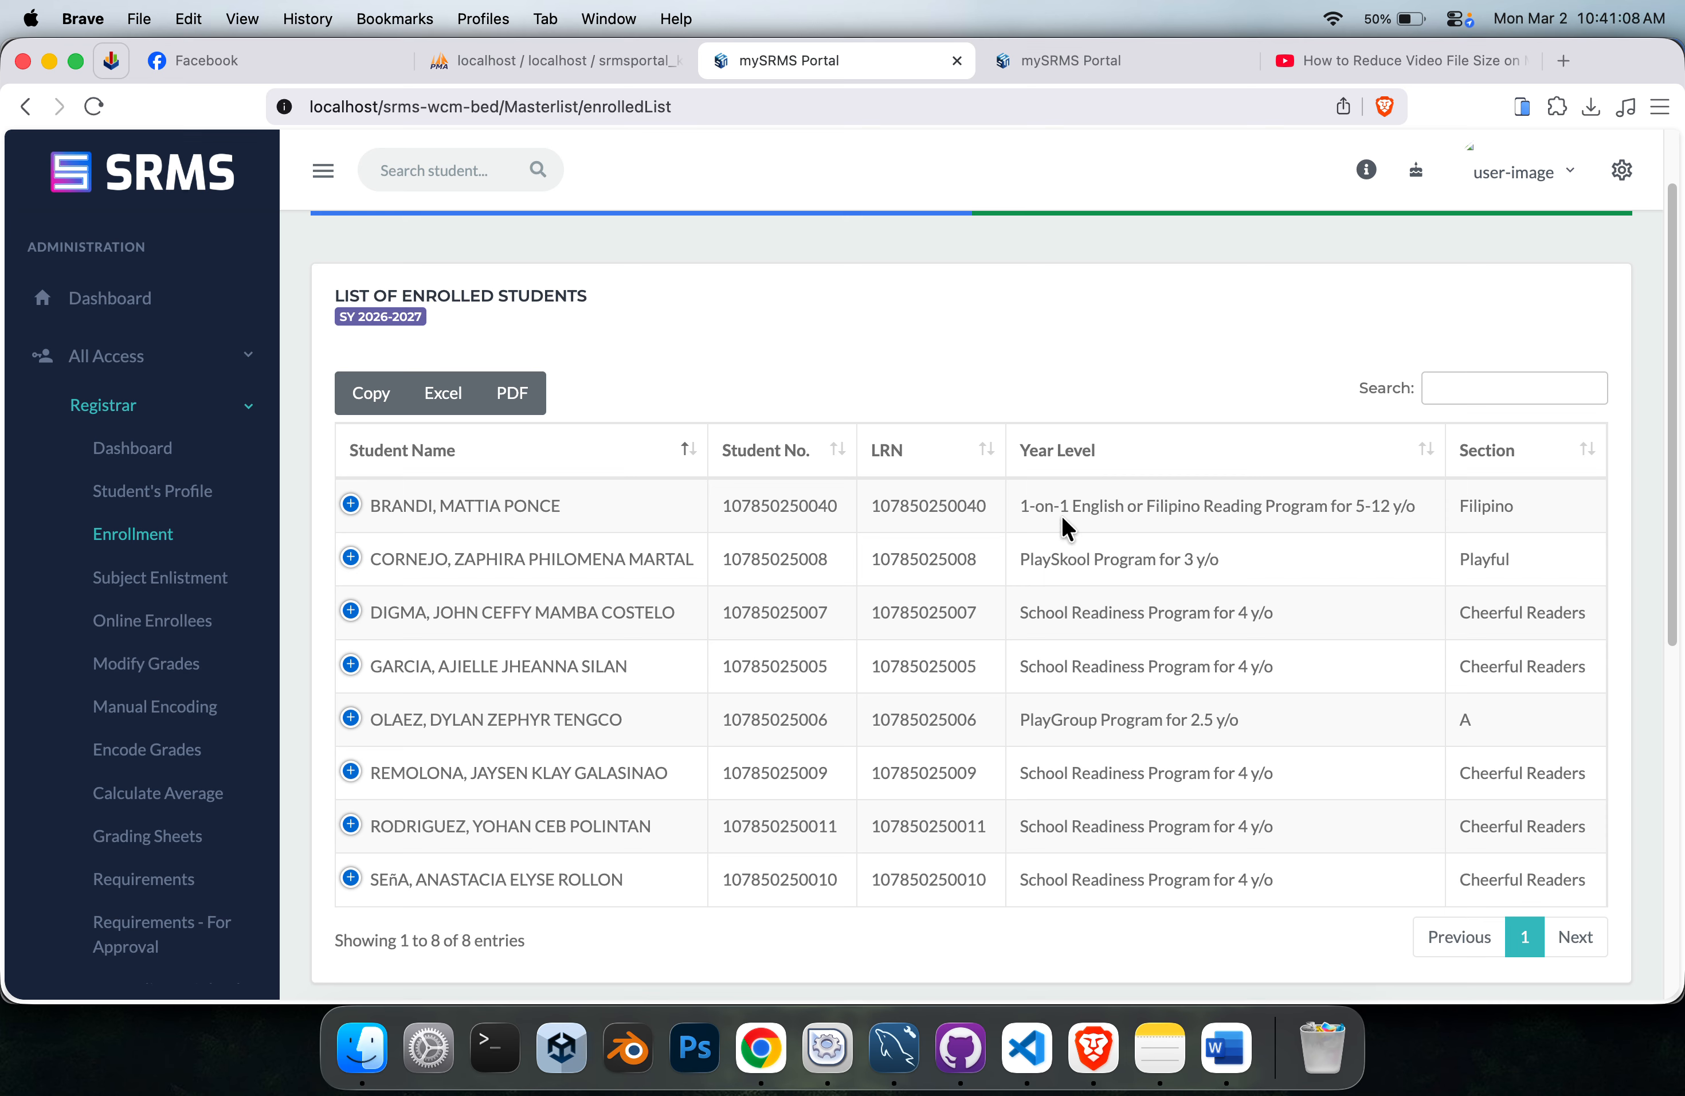
# Examine the year levels of the first two enrolled students by highlighting their program names in the list.
pyautogui.moveTo(1019, 557); pyautogui.dragTo(1284, 569)
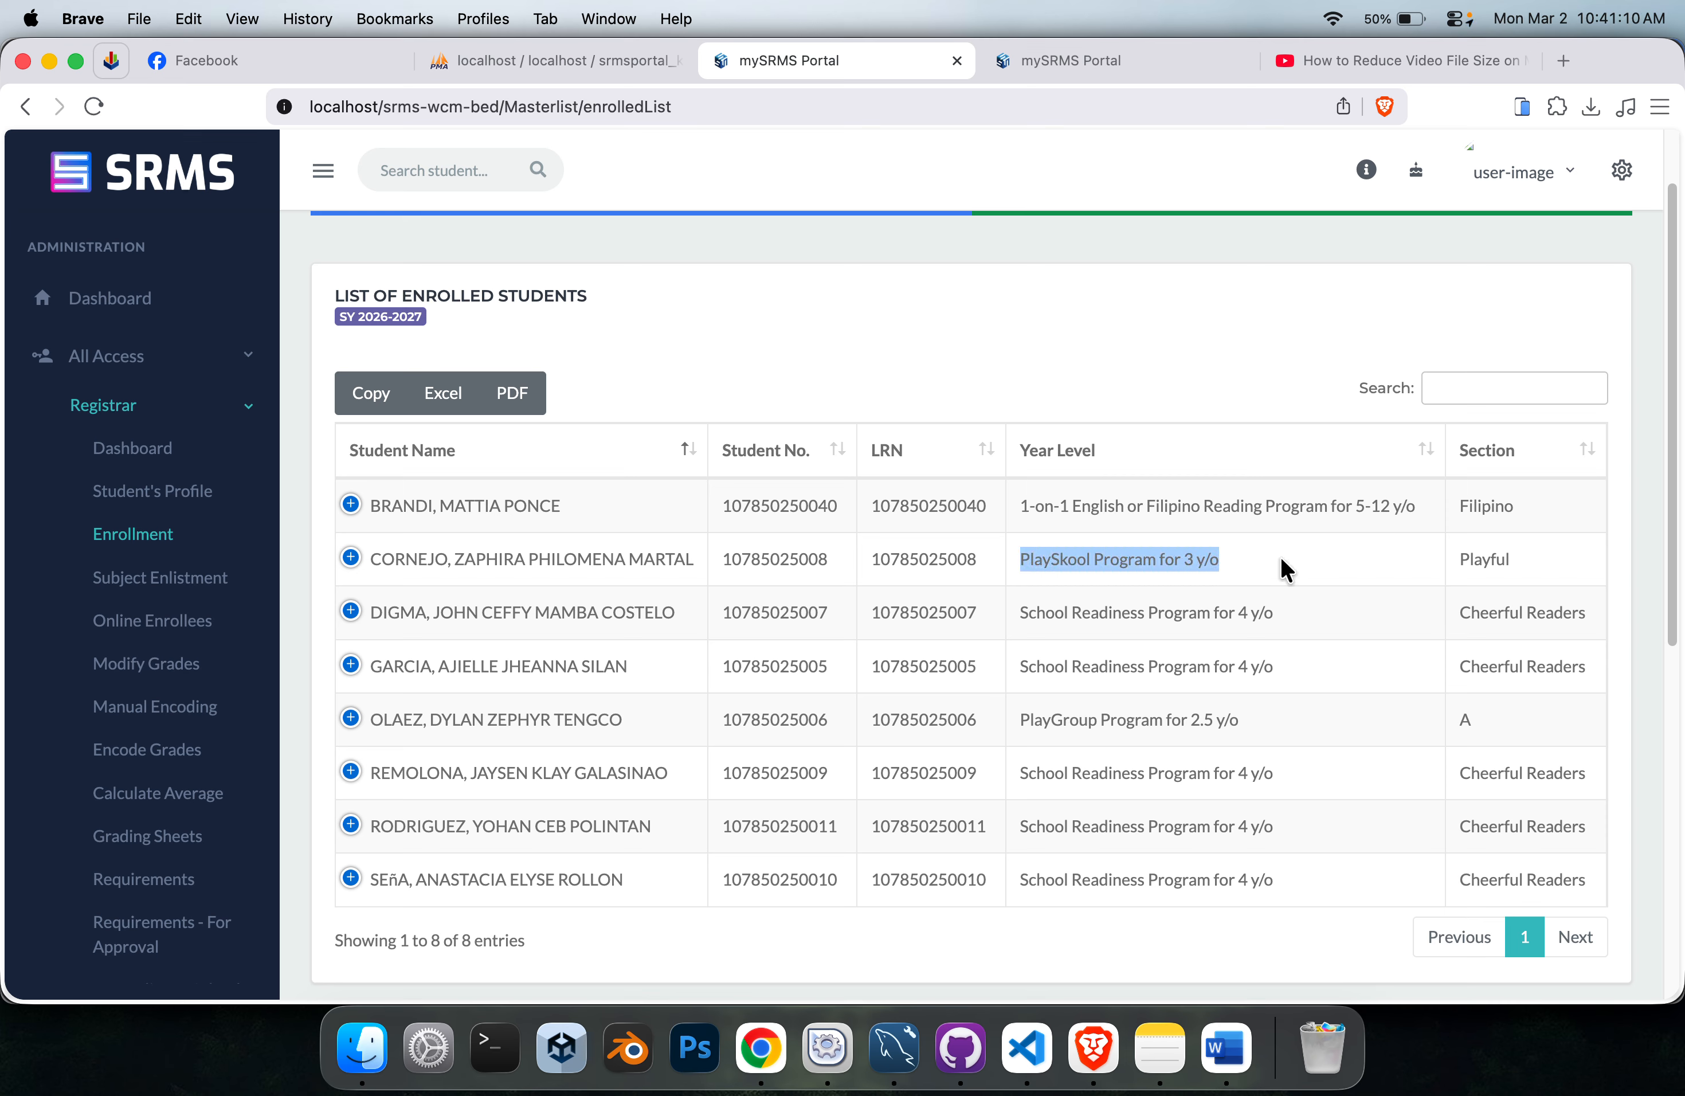
pyautogui.click(1281, 563)
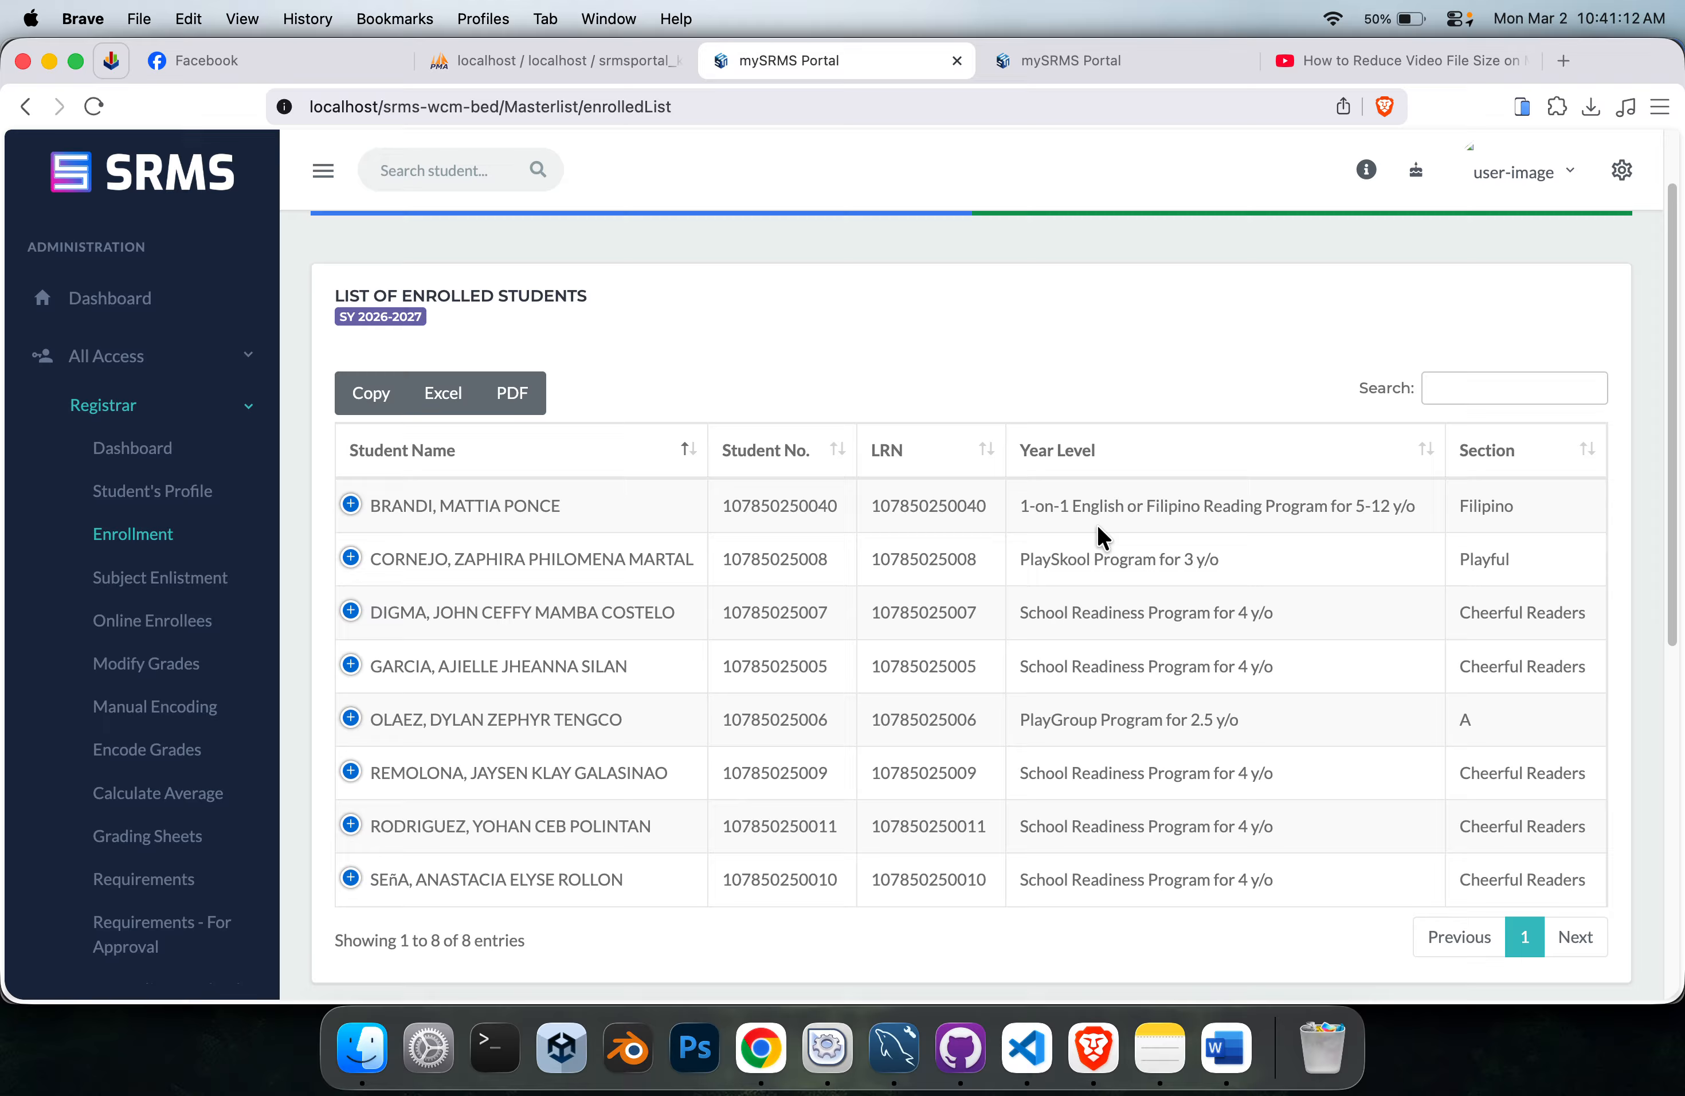
pyautogui.moveTo(1023, 513); pyautogui.dragTo(1064, 514)
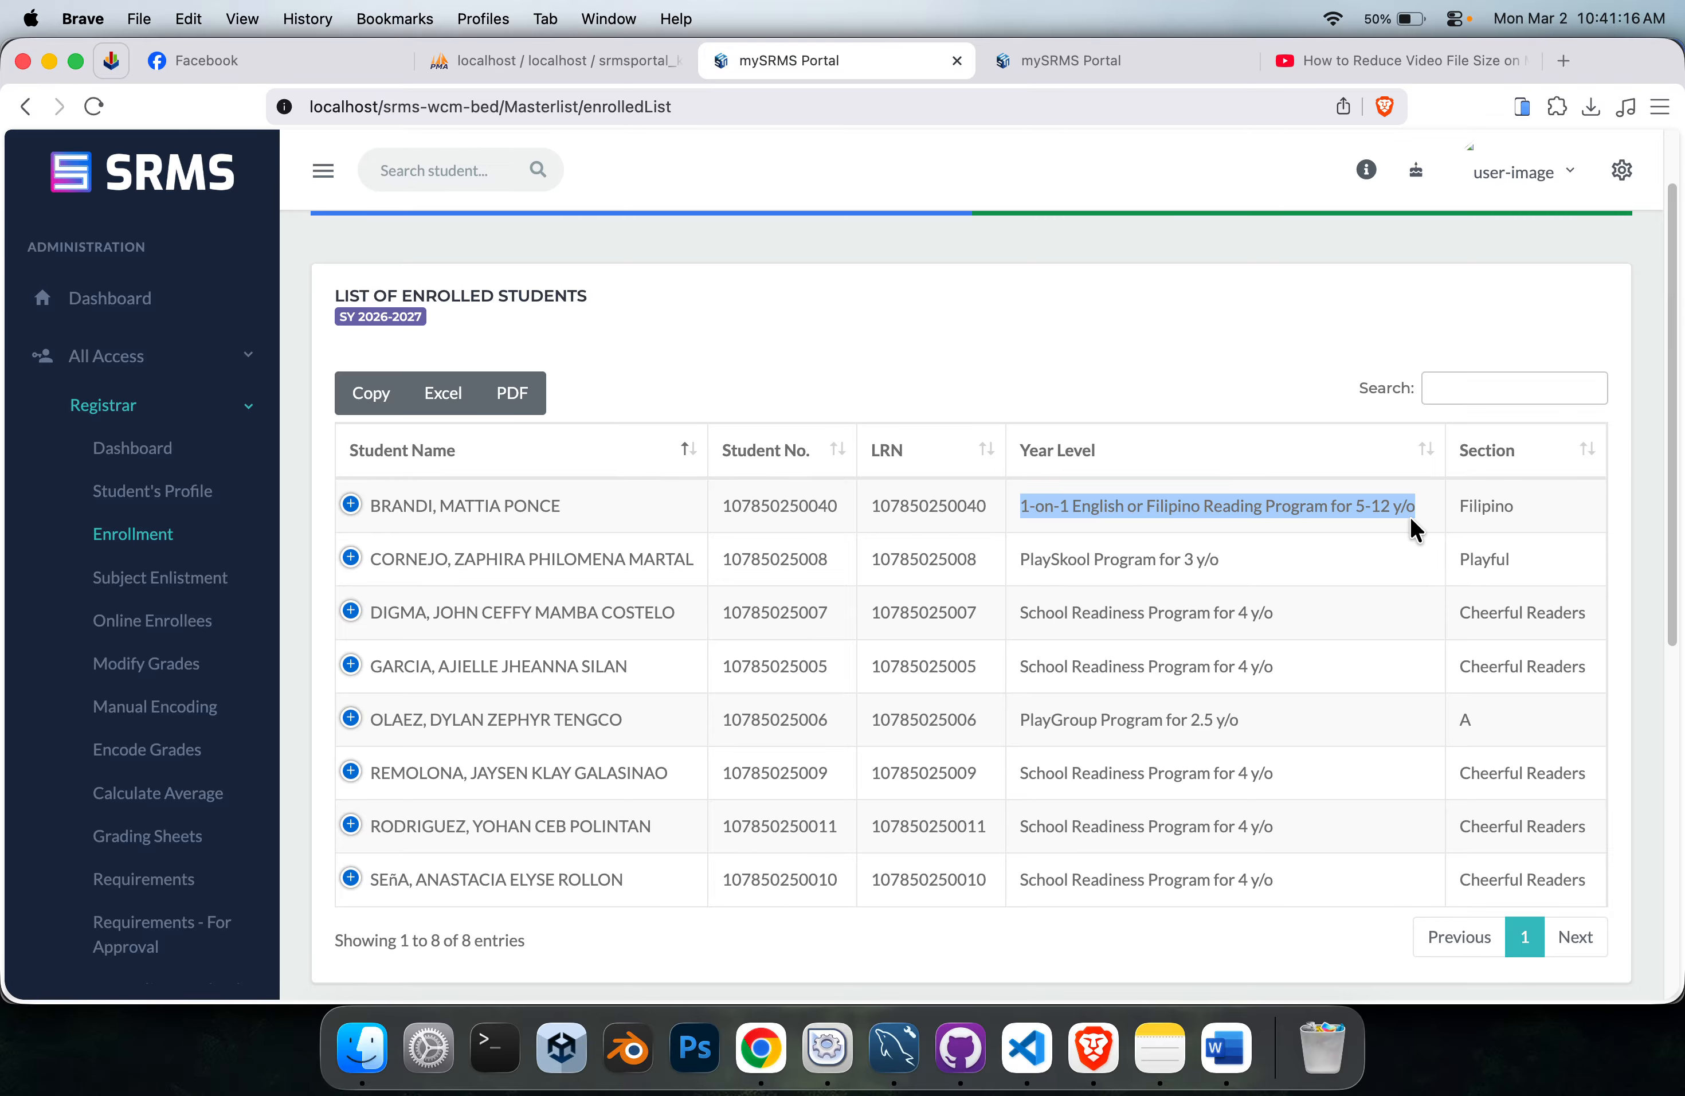
pyautogui.click(1274, 499)
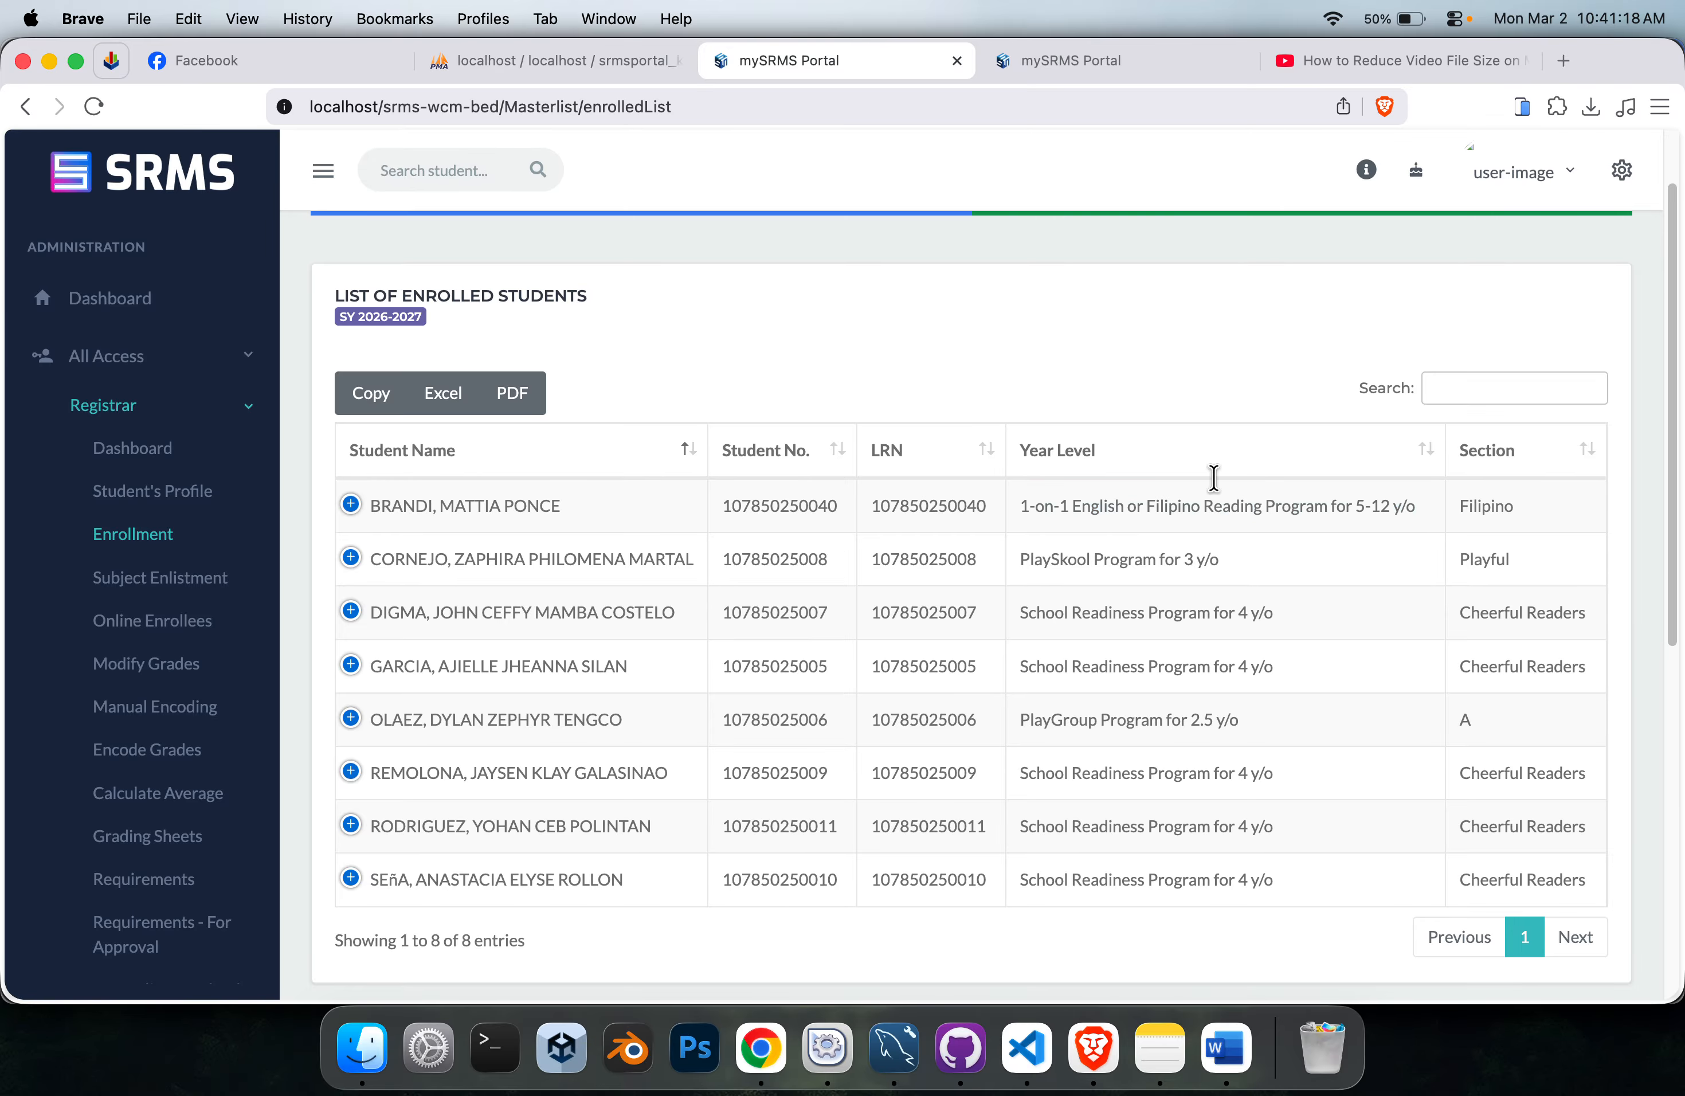
# Review the pinned Facebook chat messages about the monthly payment schedule and the attached course fees screenshot.
pyautogui.click(213, 62)
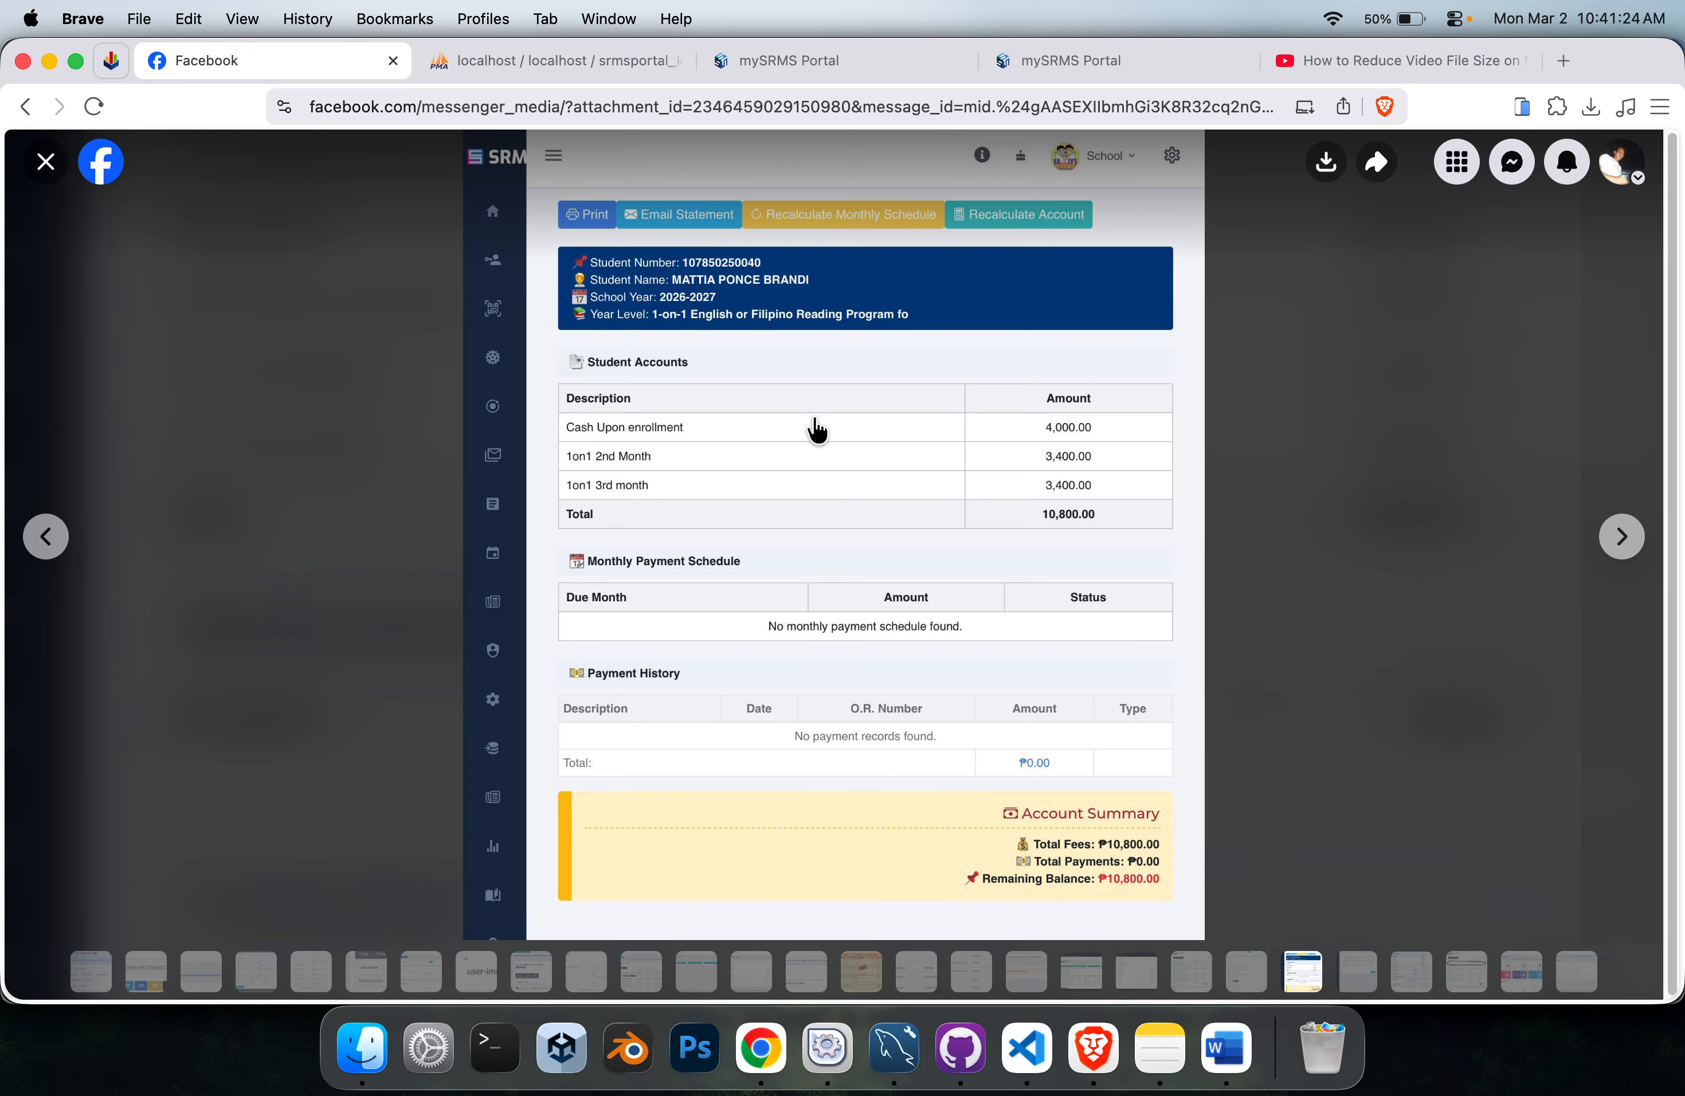
pyautogui.press('Escape')
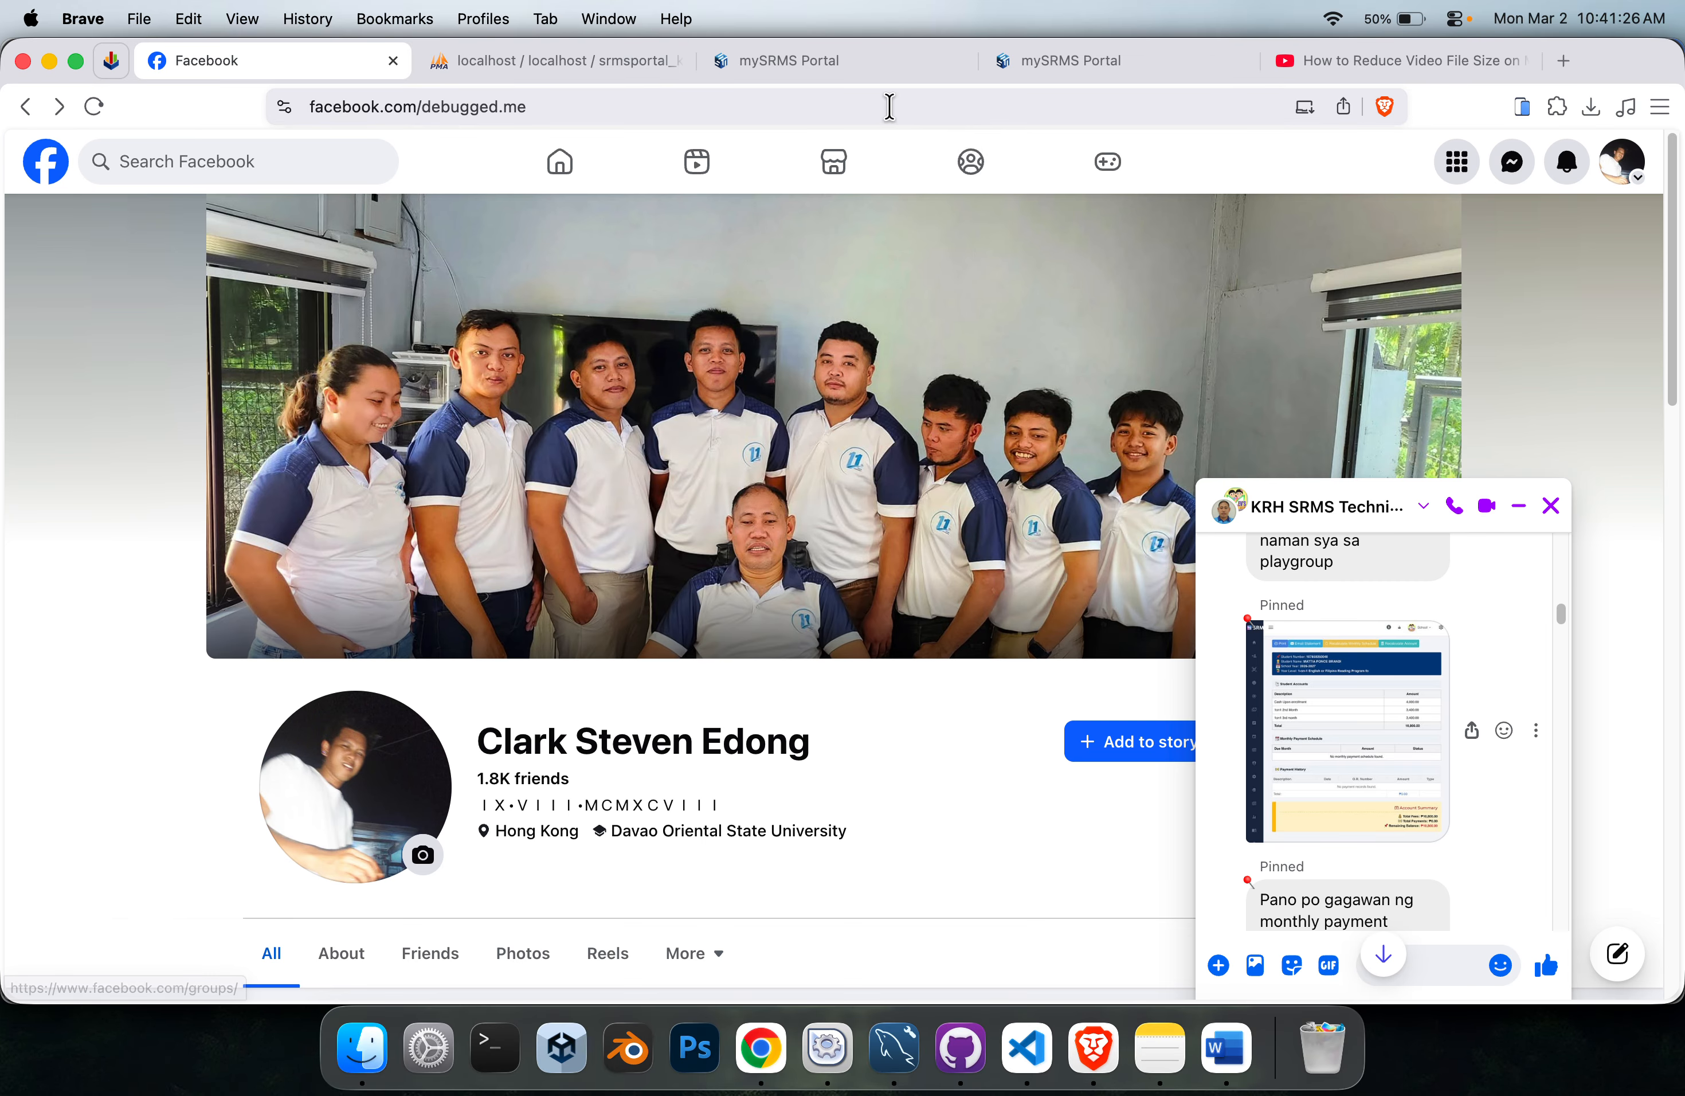
pyautogui.scroll(-5, 1385, 775)
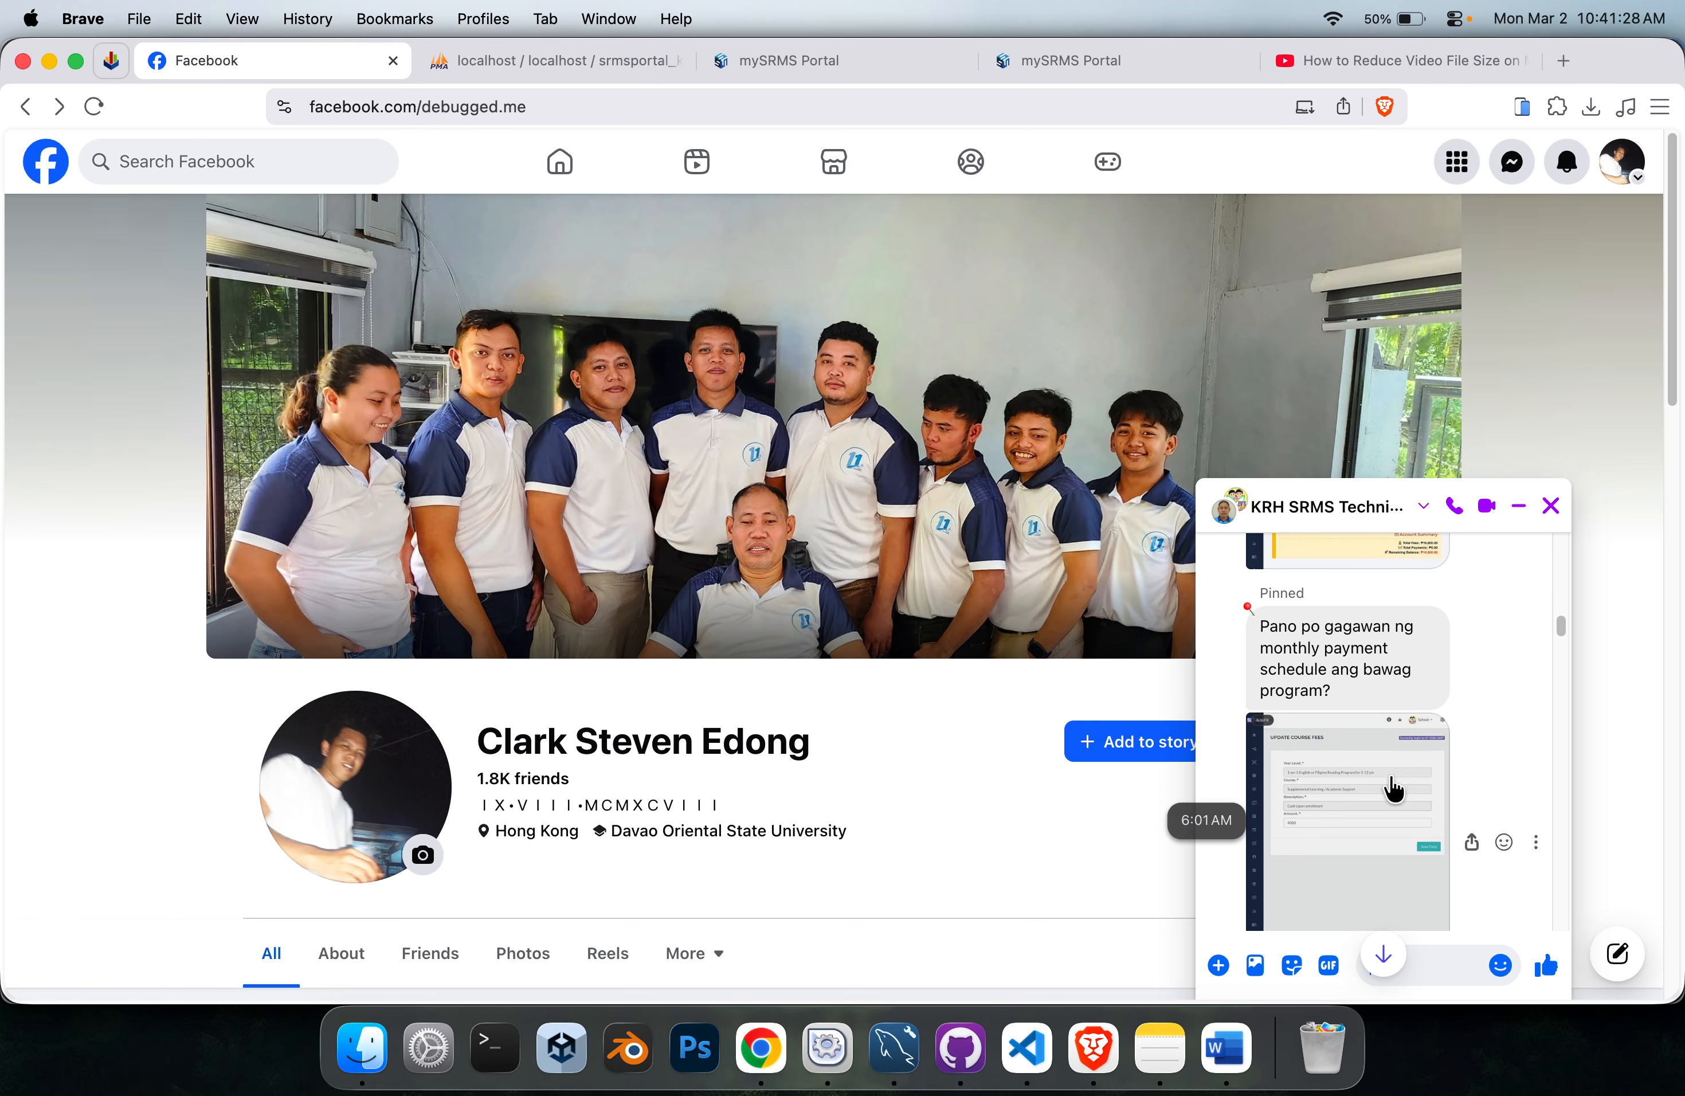
pyautogui.click(1387, 801)
pyautogui.press('Escape')
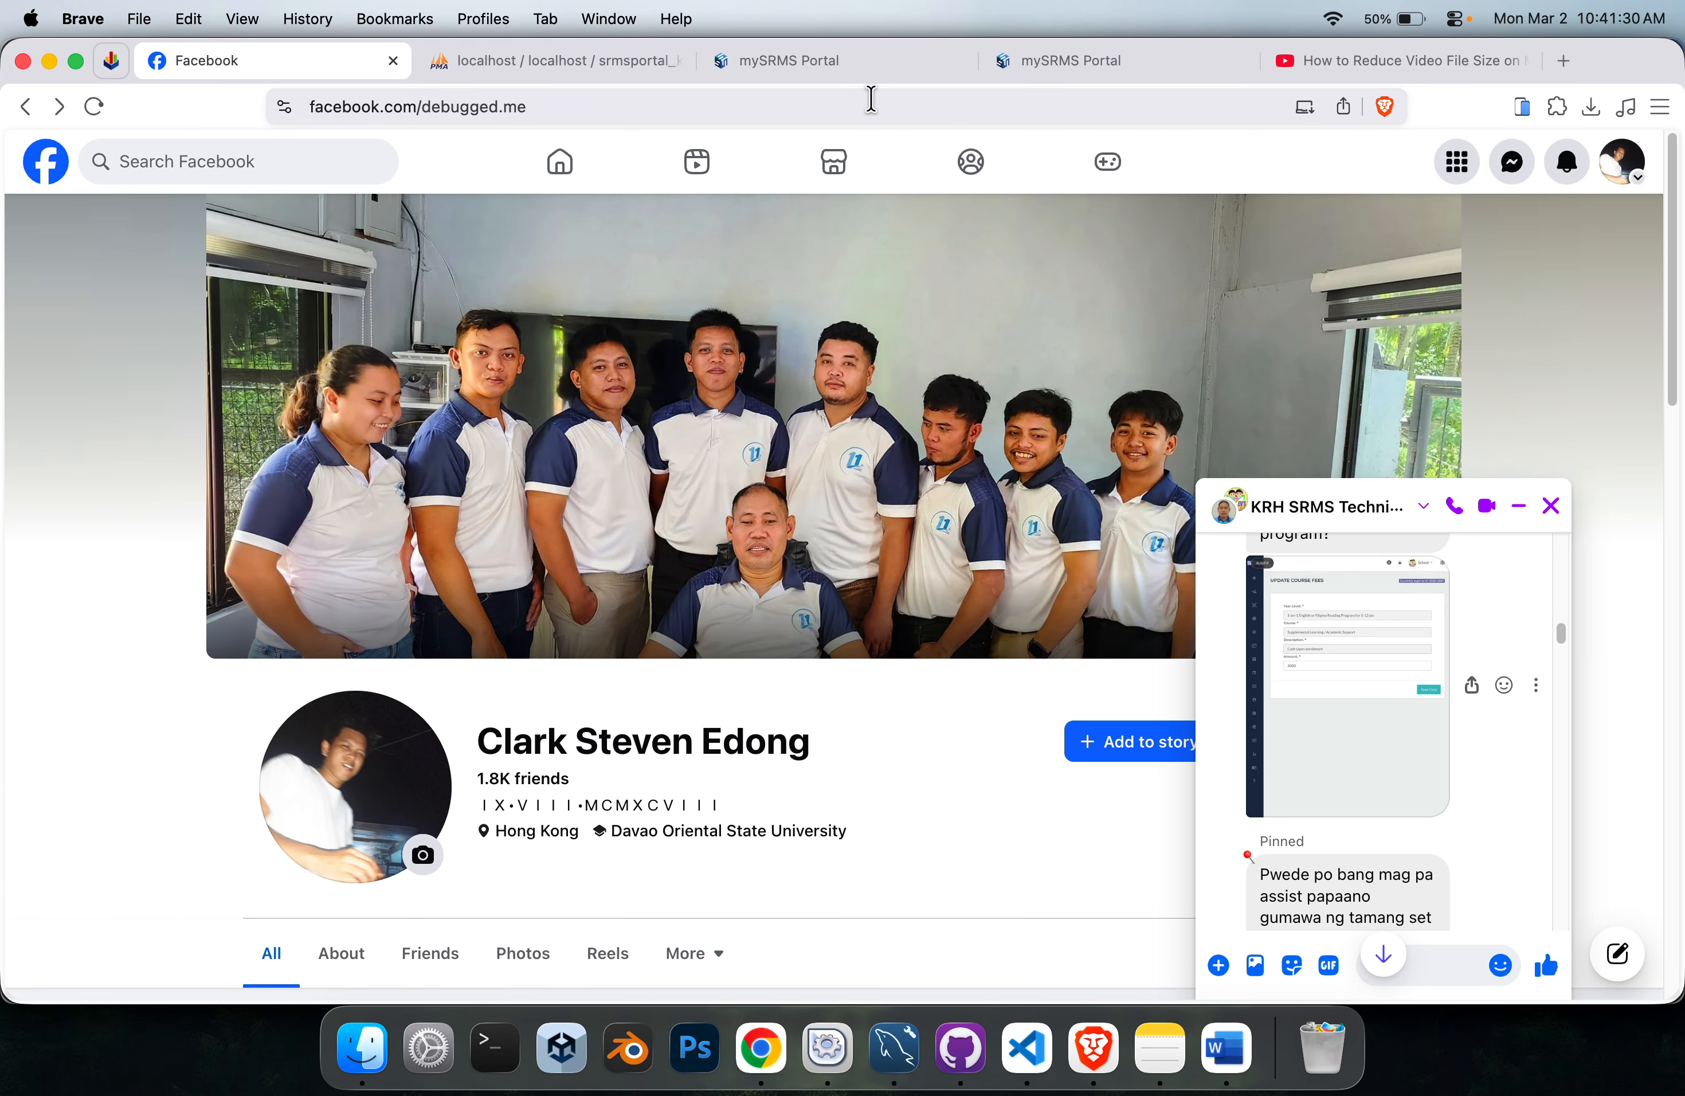
# Search Students' Accounts in the SRMS portal for the student in the 1-on-1 reading program and open the account statement.
pyautogui.click(811, 68)
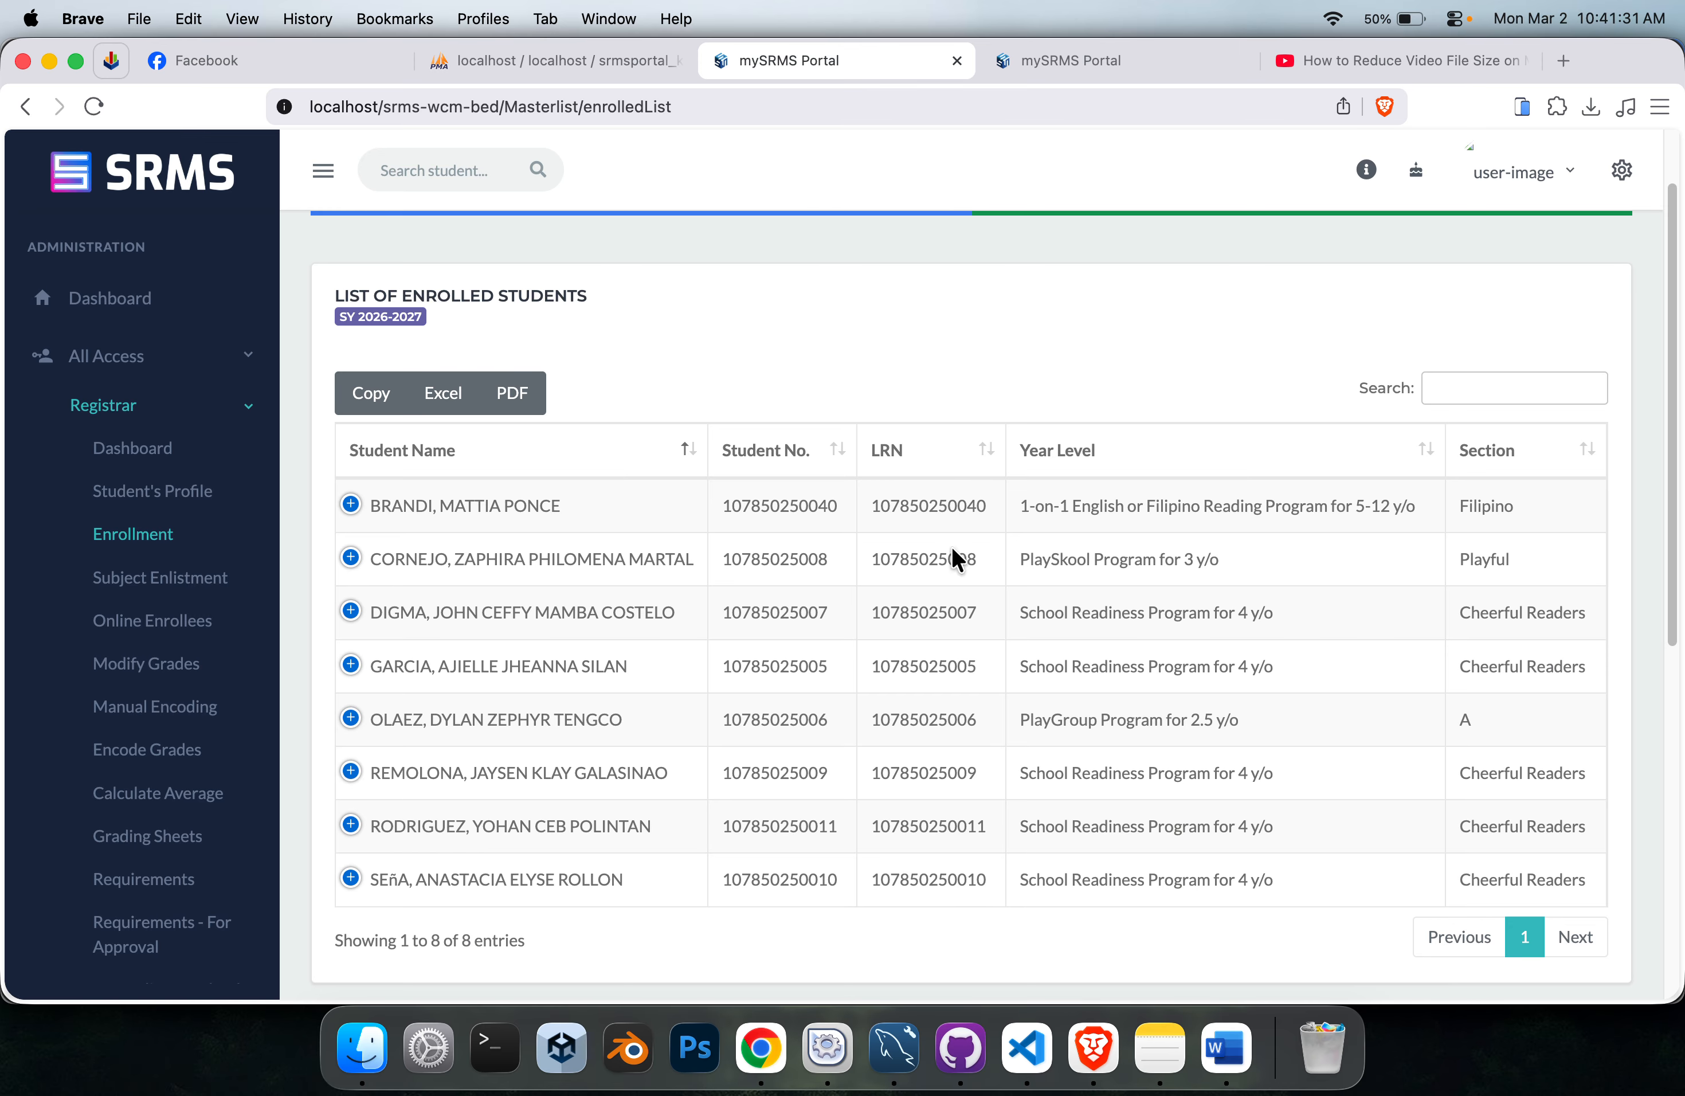
pyautogui.click(1129, 59)
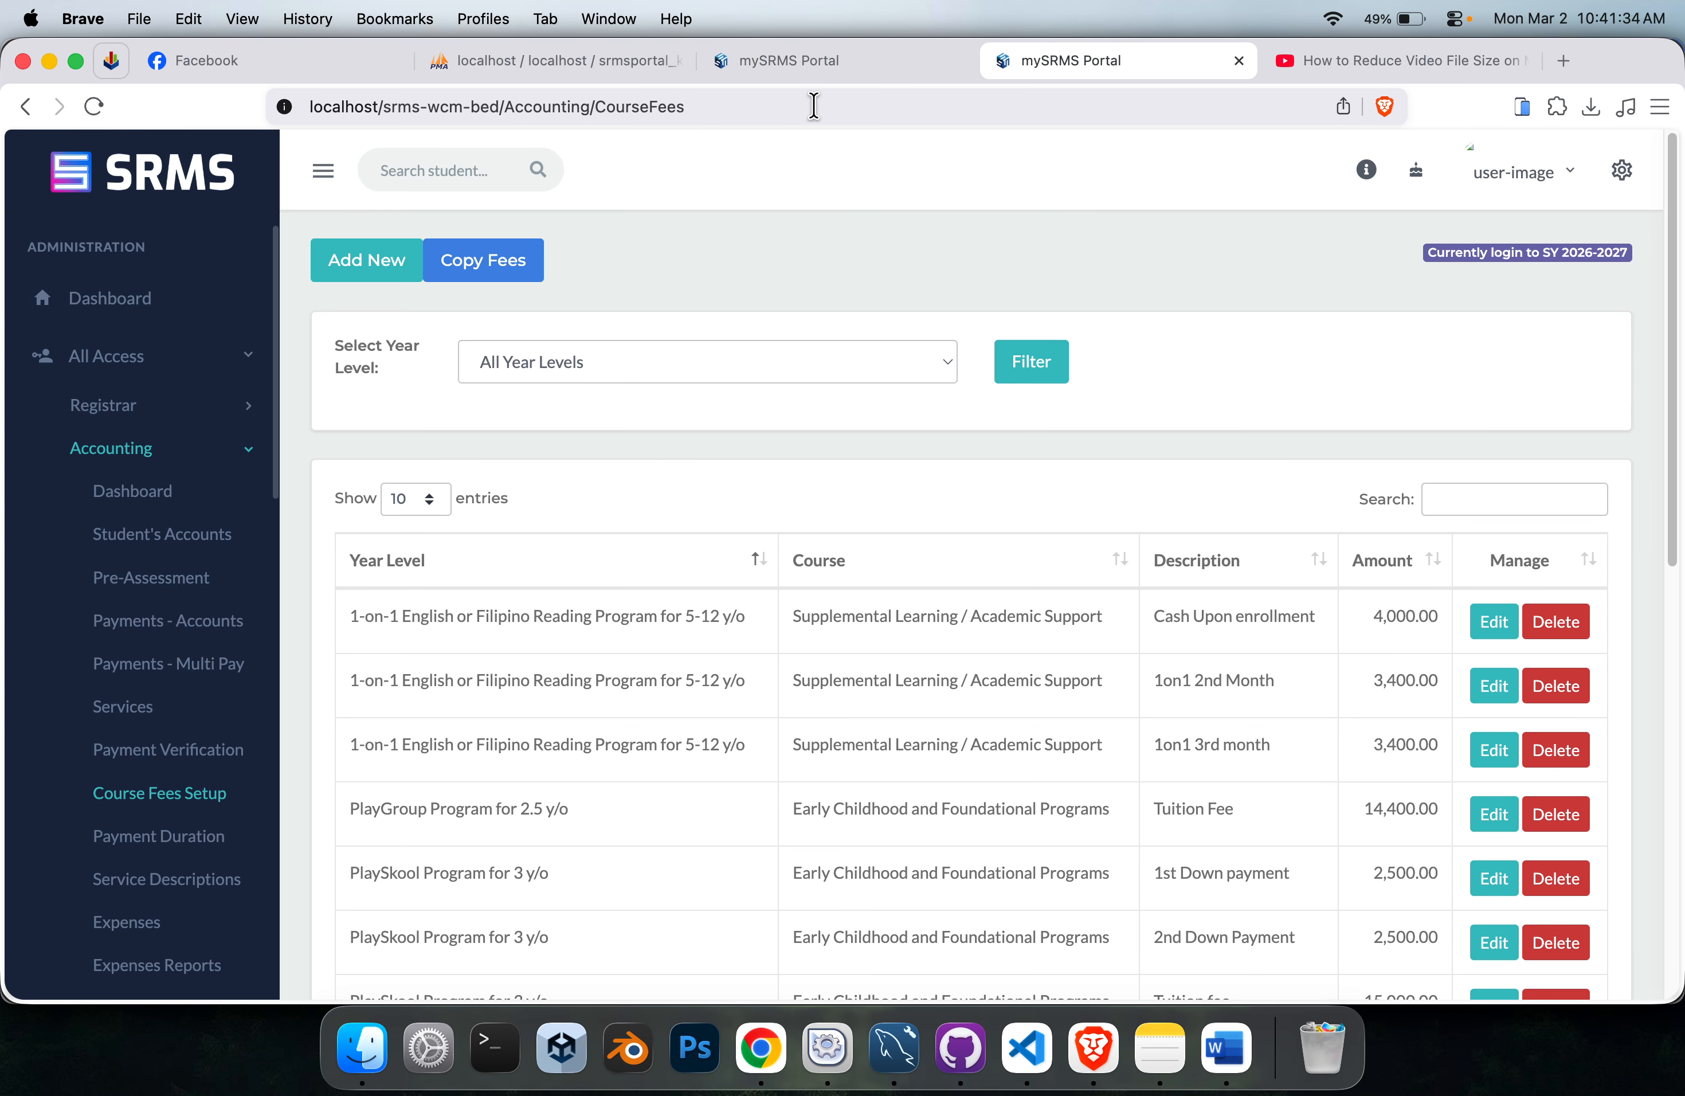
pyautogui.click(804, 62)
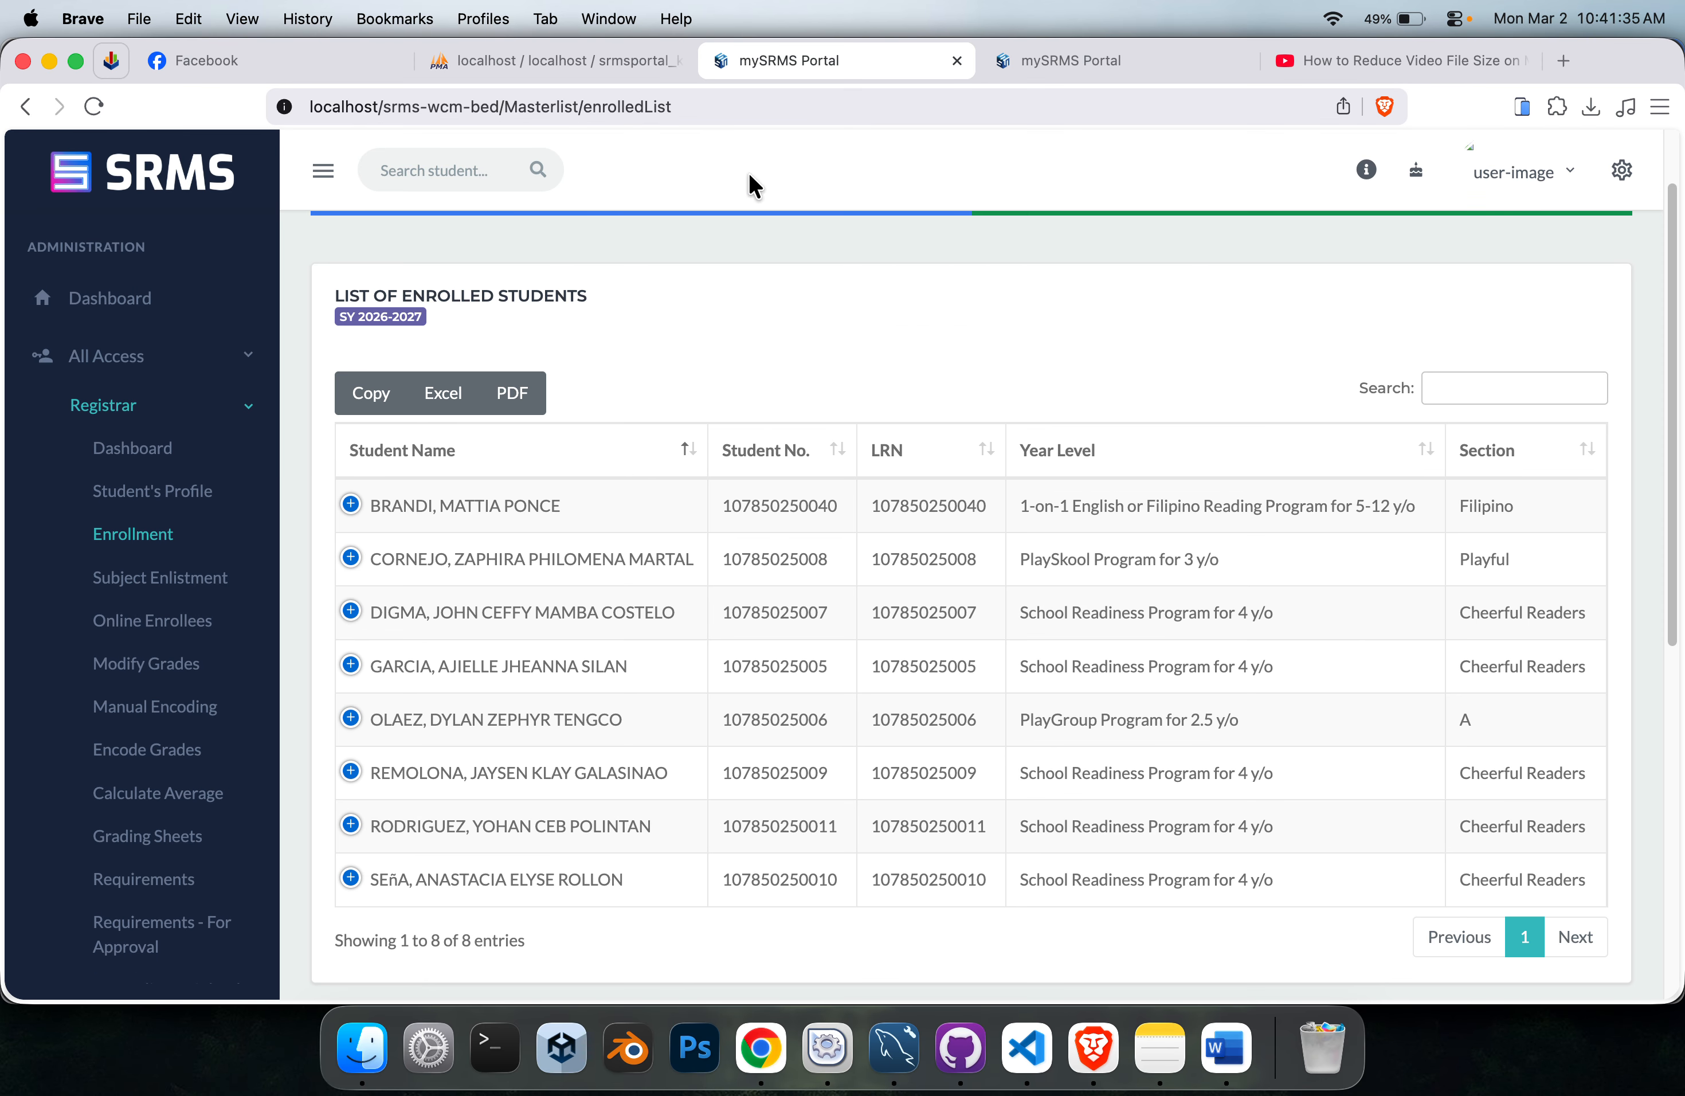
pyautogui.click(182, 402)
pyautogui.click(166, 456)
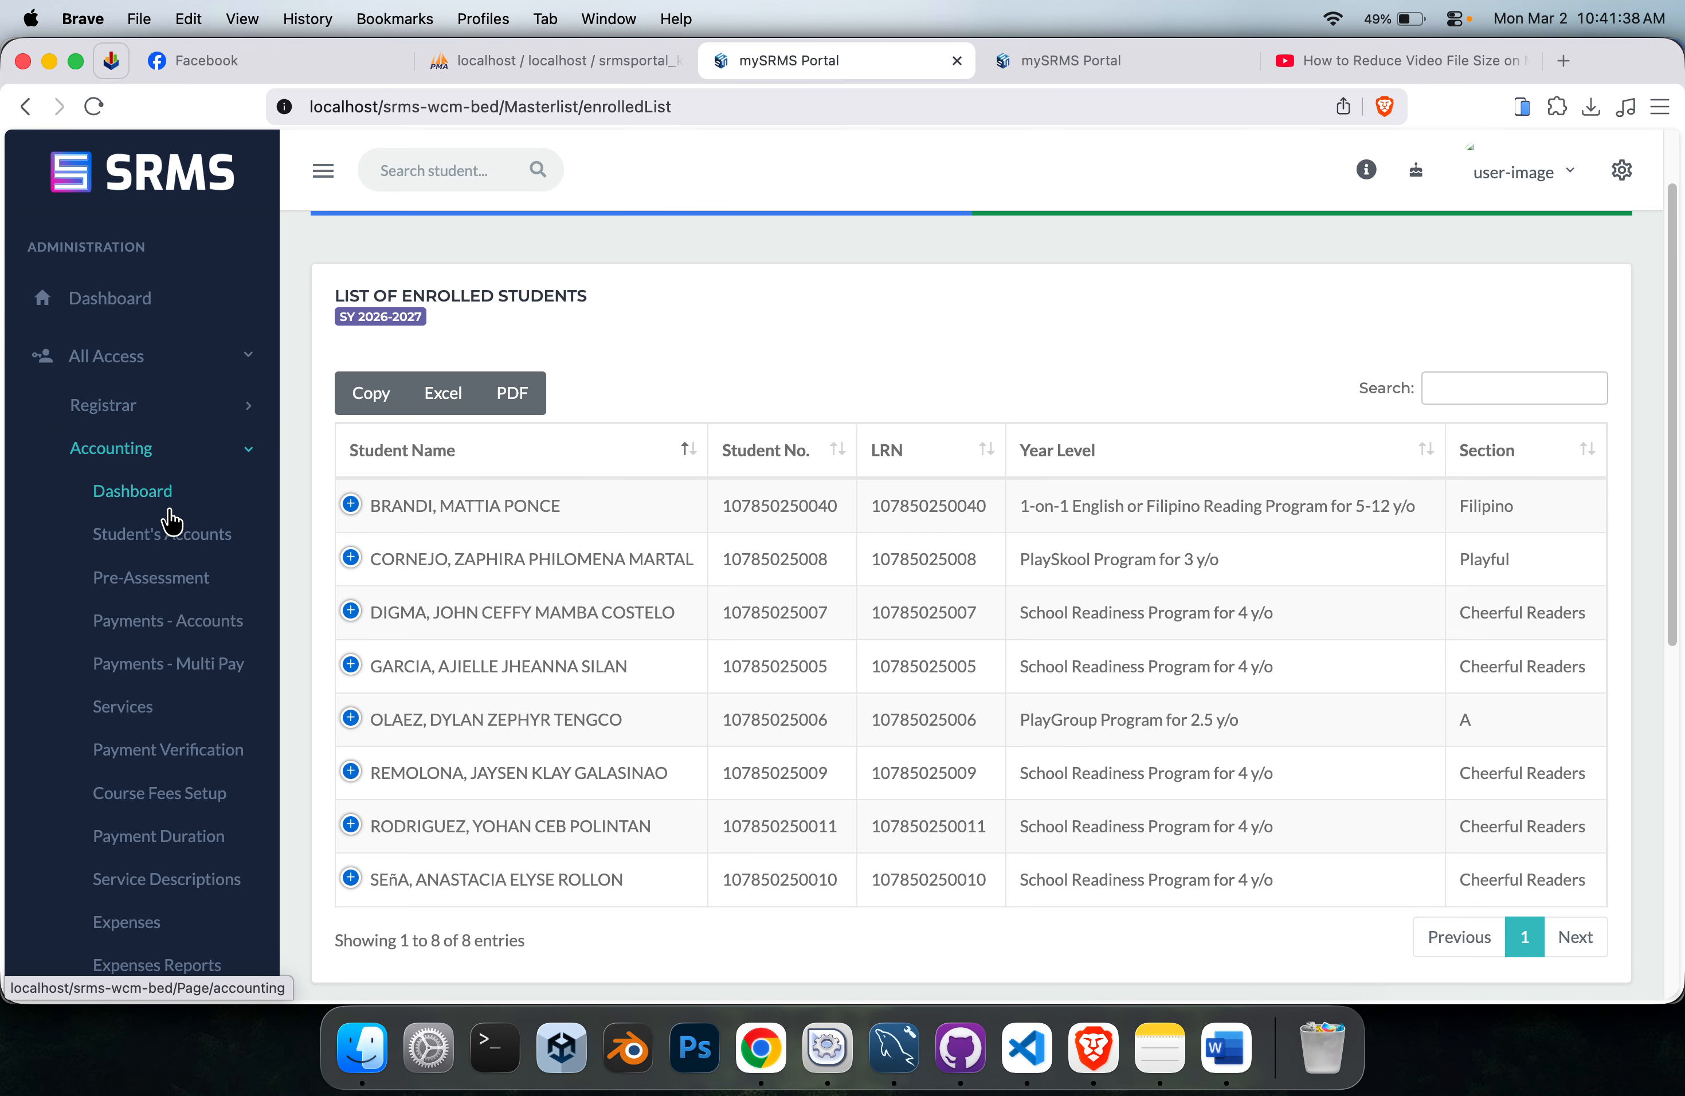
pyautogui.click(165, 533)
pyautogui.click(583, 384)
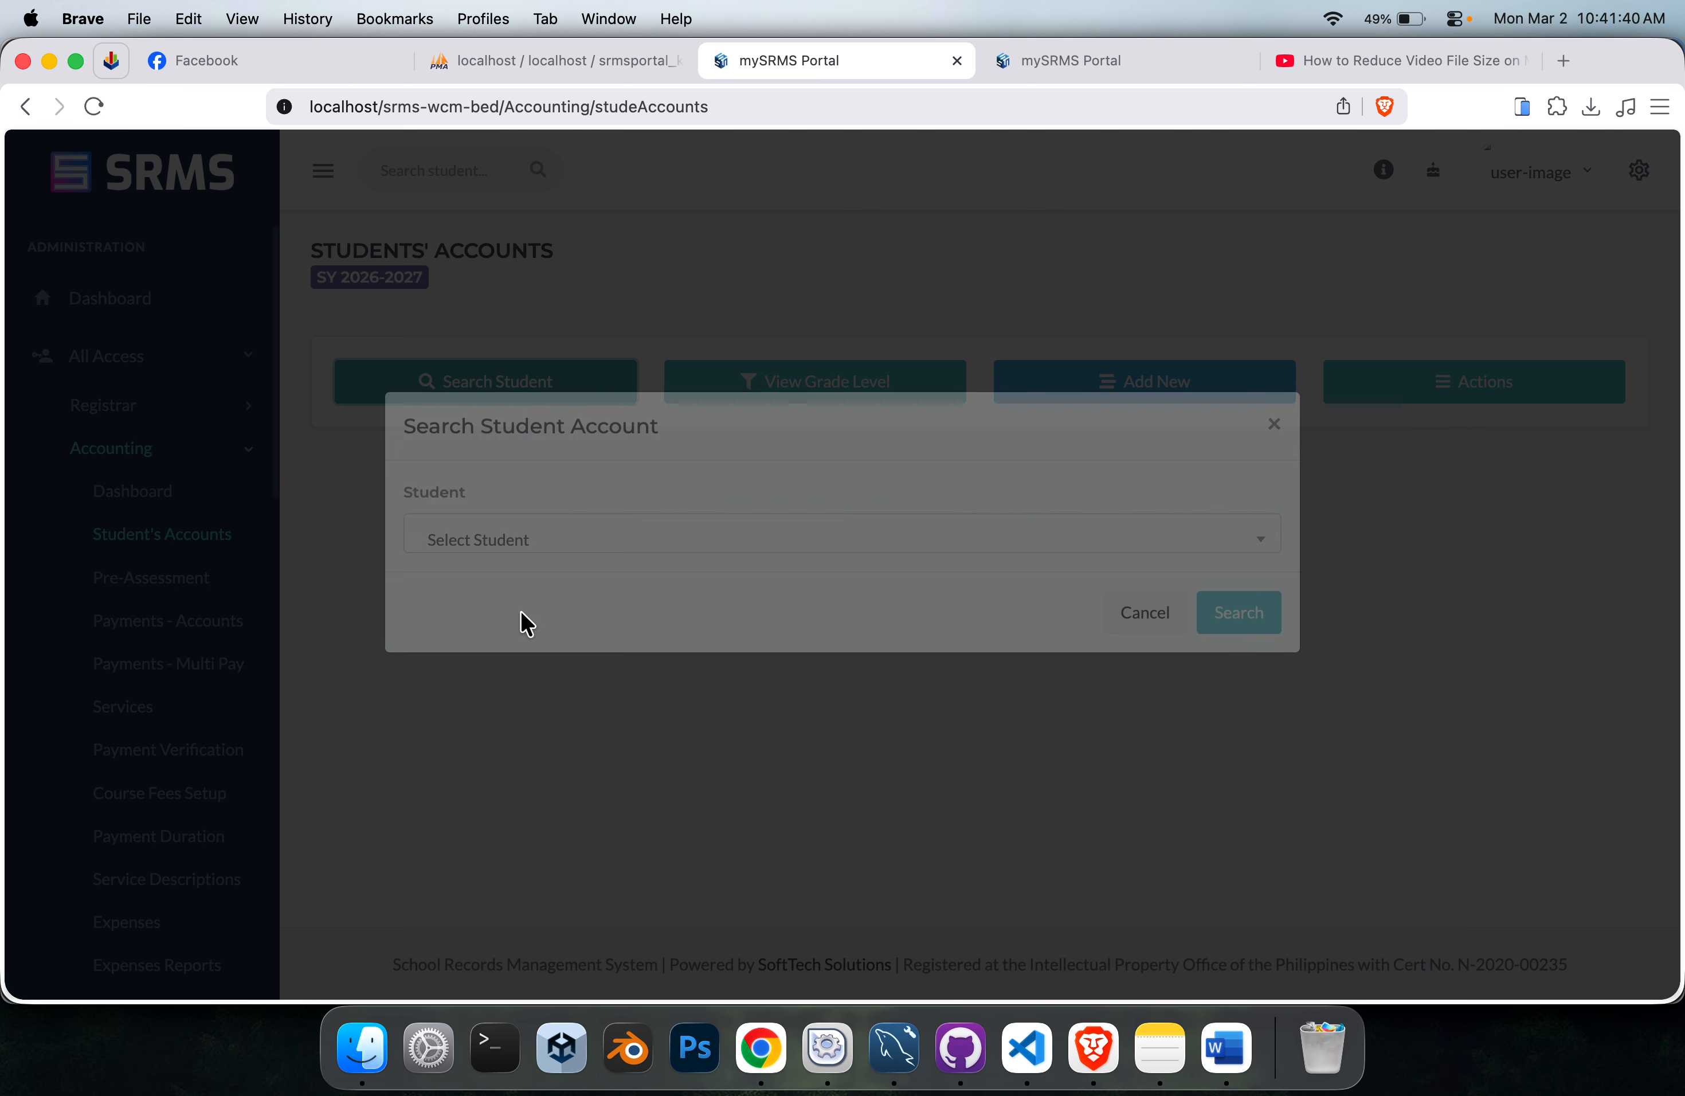
pyautogui.click(591, 583)
pyautogui.click(583, 711)
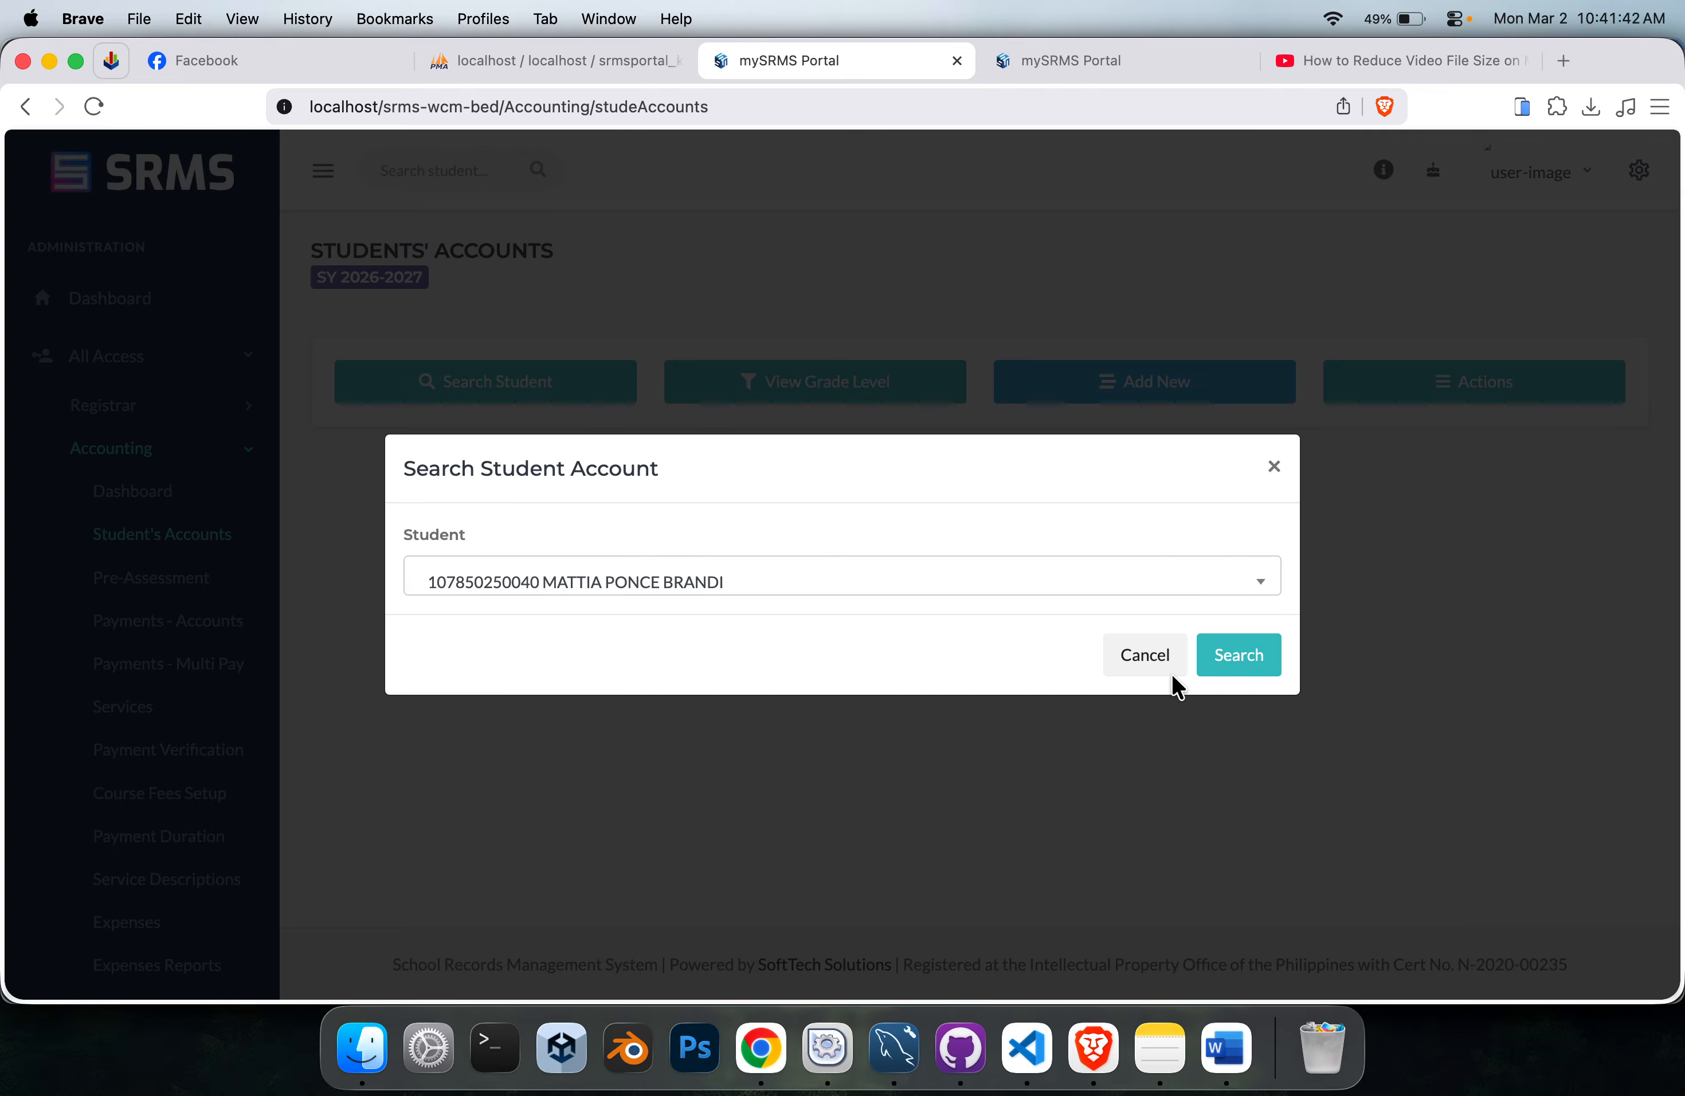
pyautogui.click(1210, 658)
pyautogui.click(1541, 471)
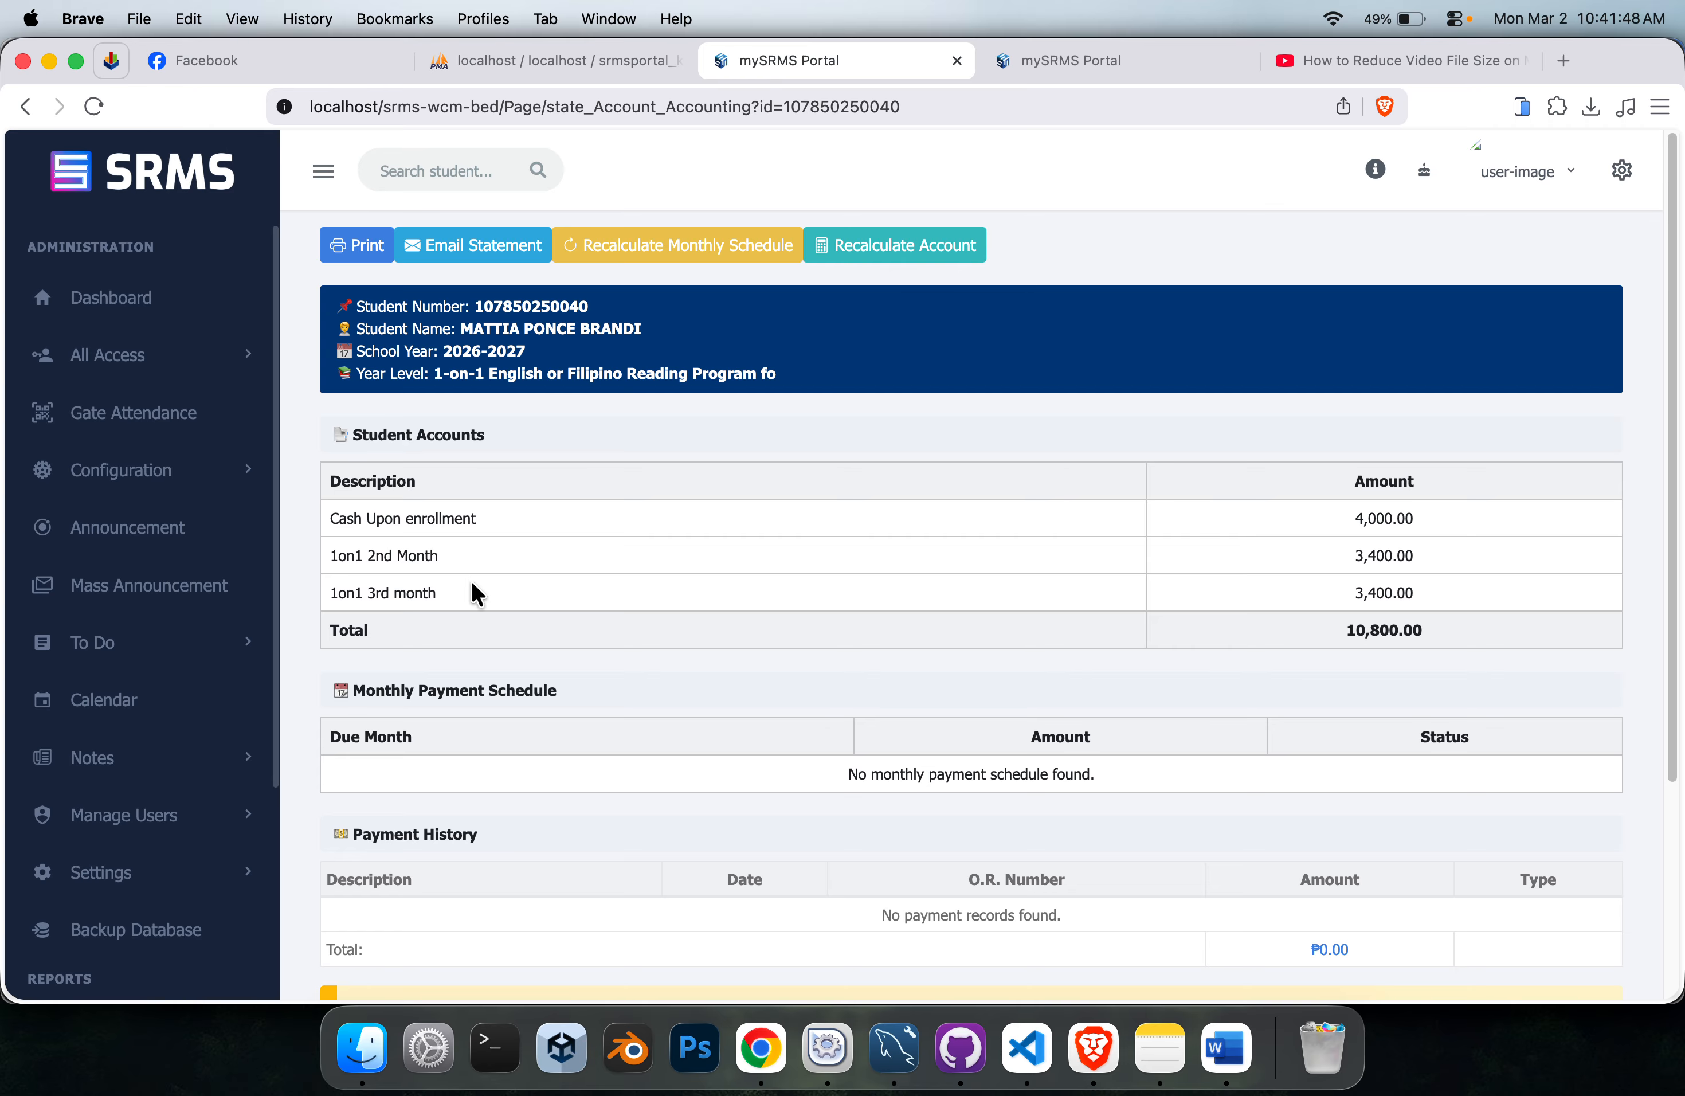
# Examine the year-level filter options in Course Fees Setup.
pyautogui.click(1069, 75)
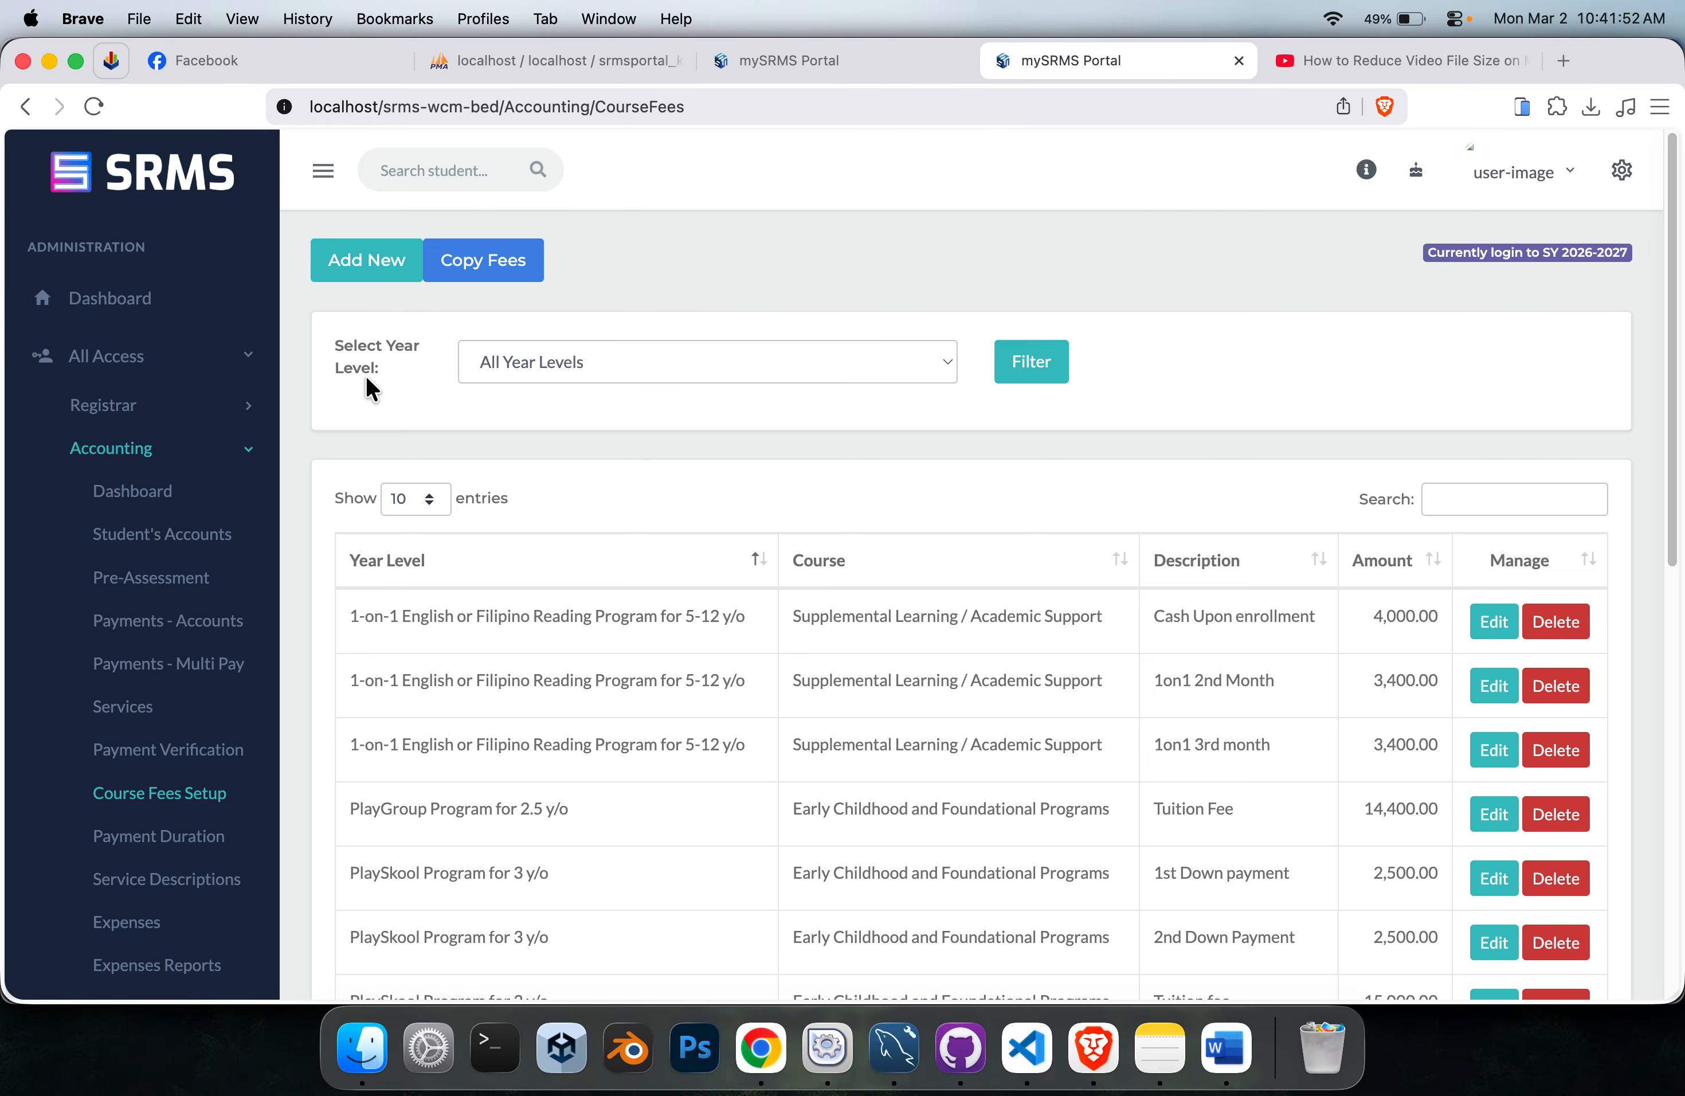
pyautogui.click(162, 453)
pyautogui.click(162, 450)
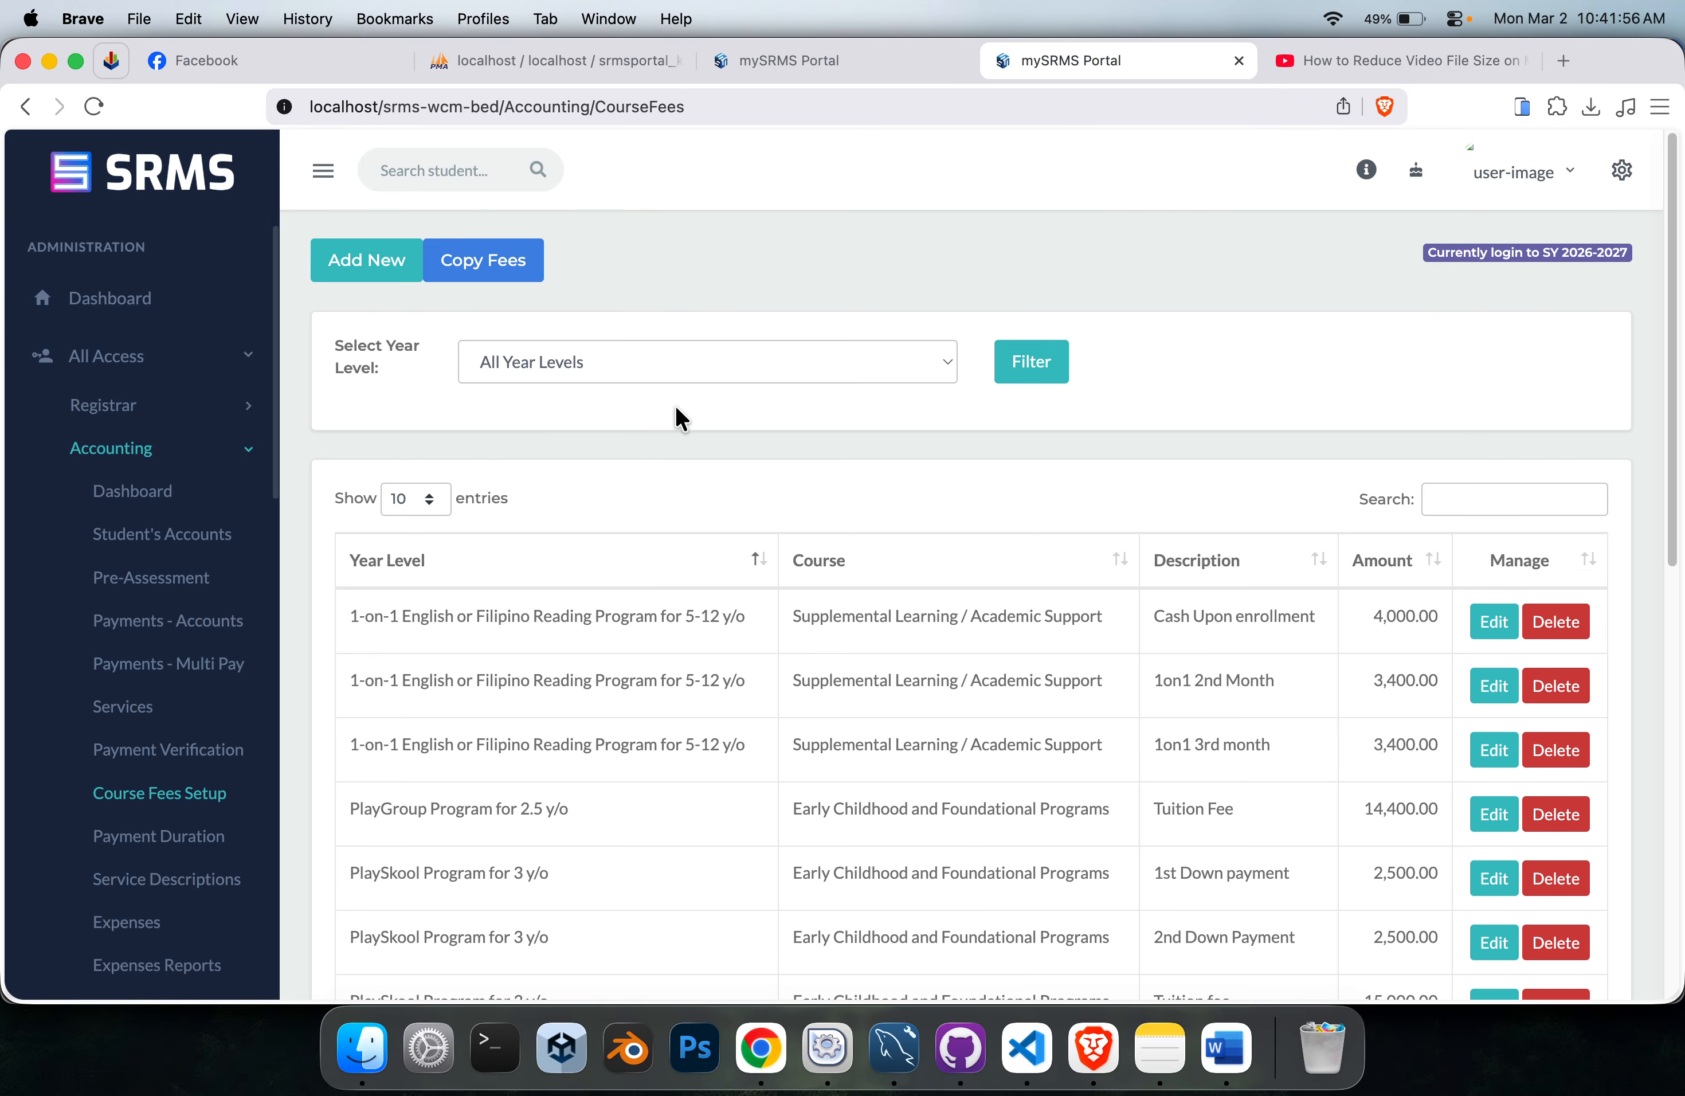
pyautogui.scroll(-2, 773, 462)
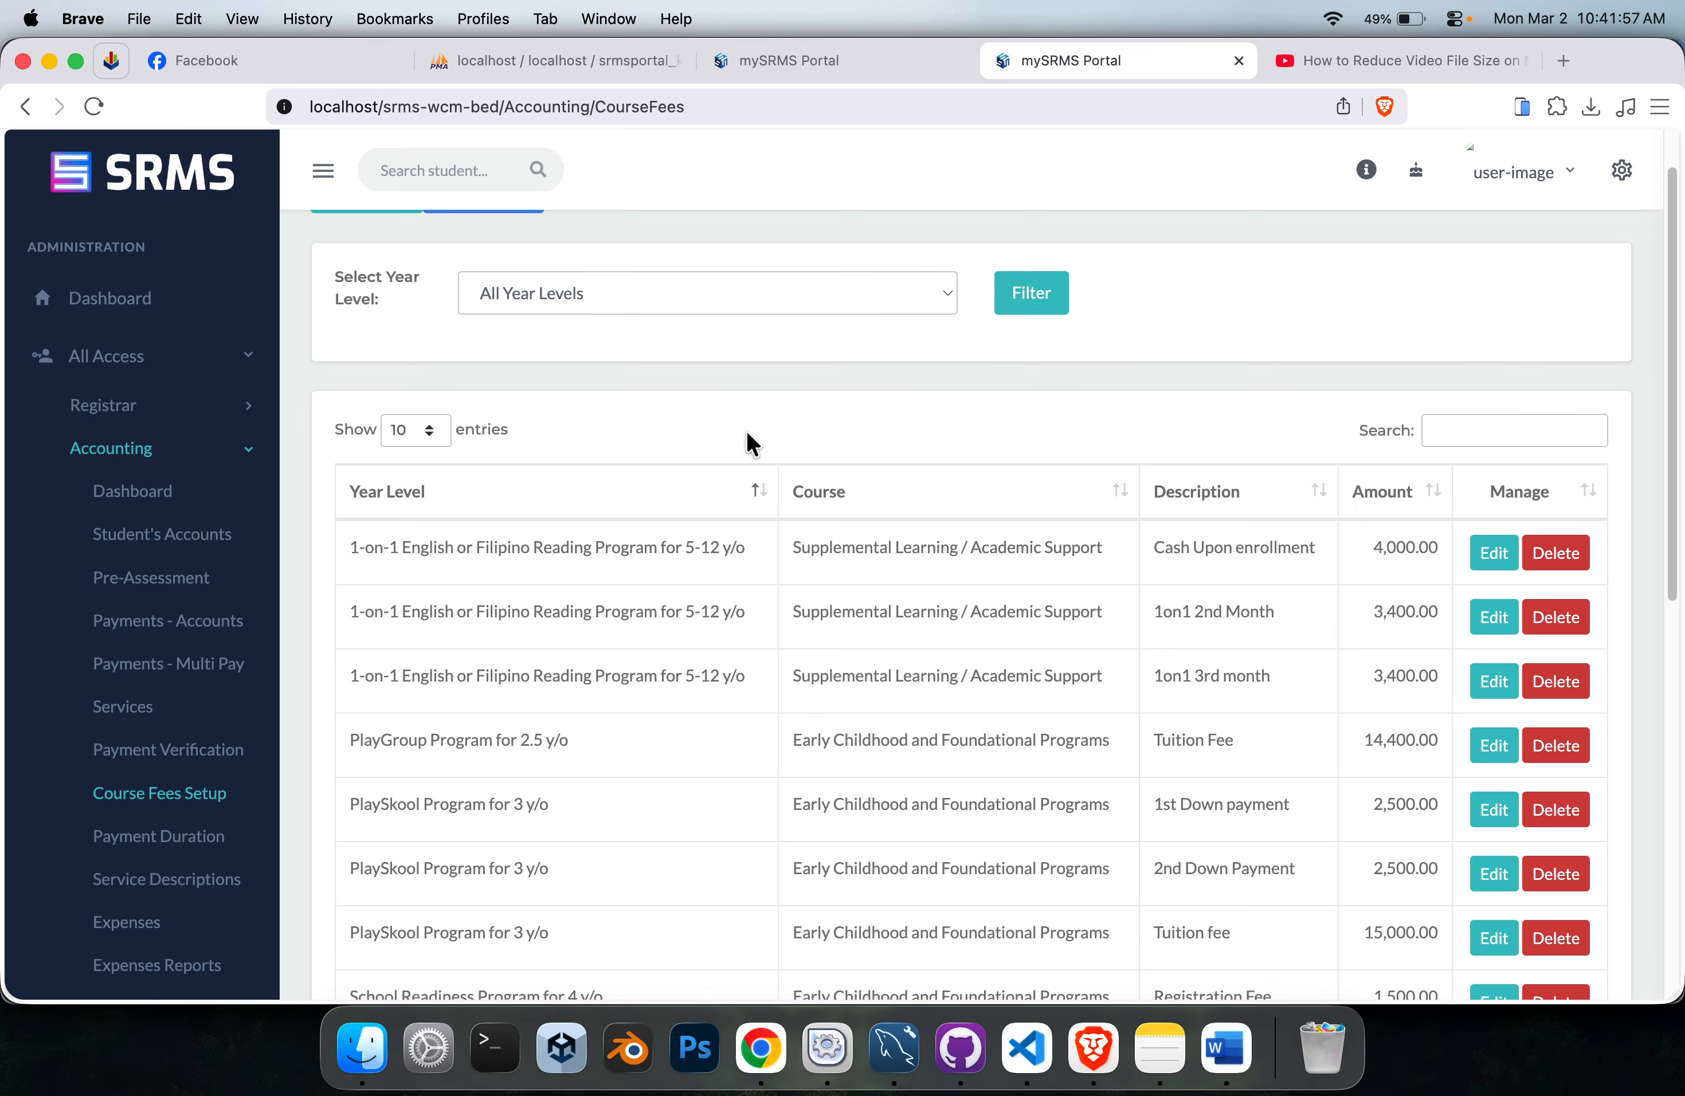
pyautogui.click(758, 304)
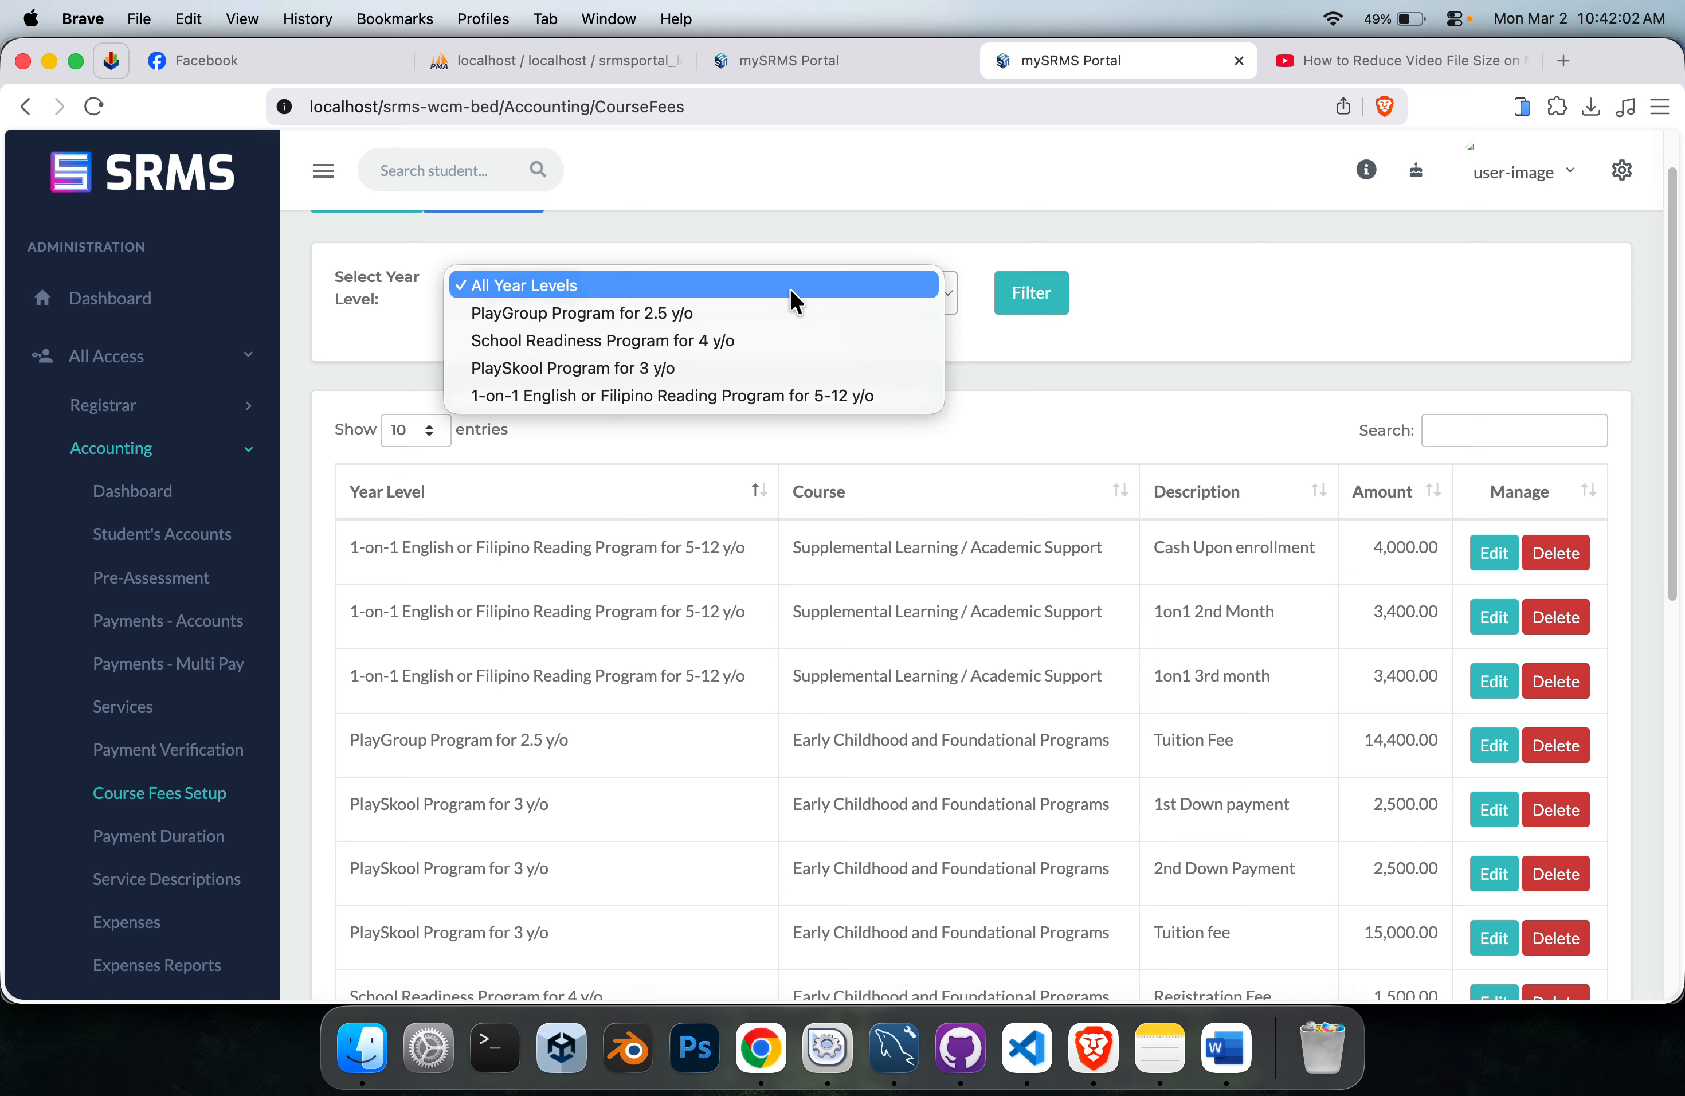
pyautogui.click(803, 71)
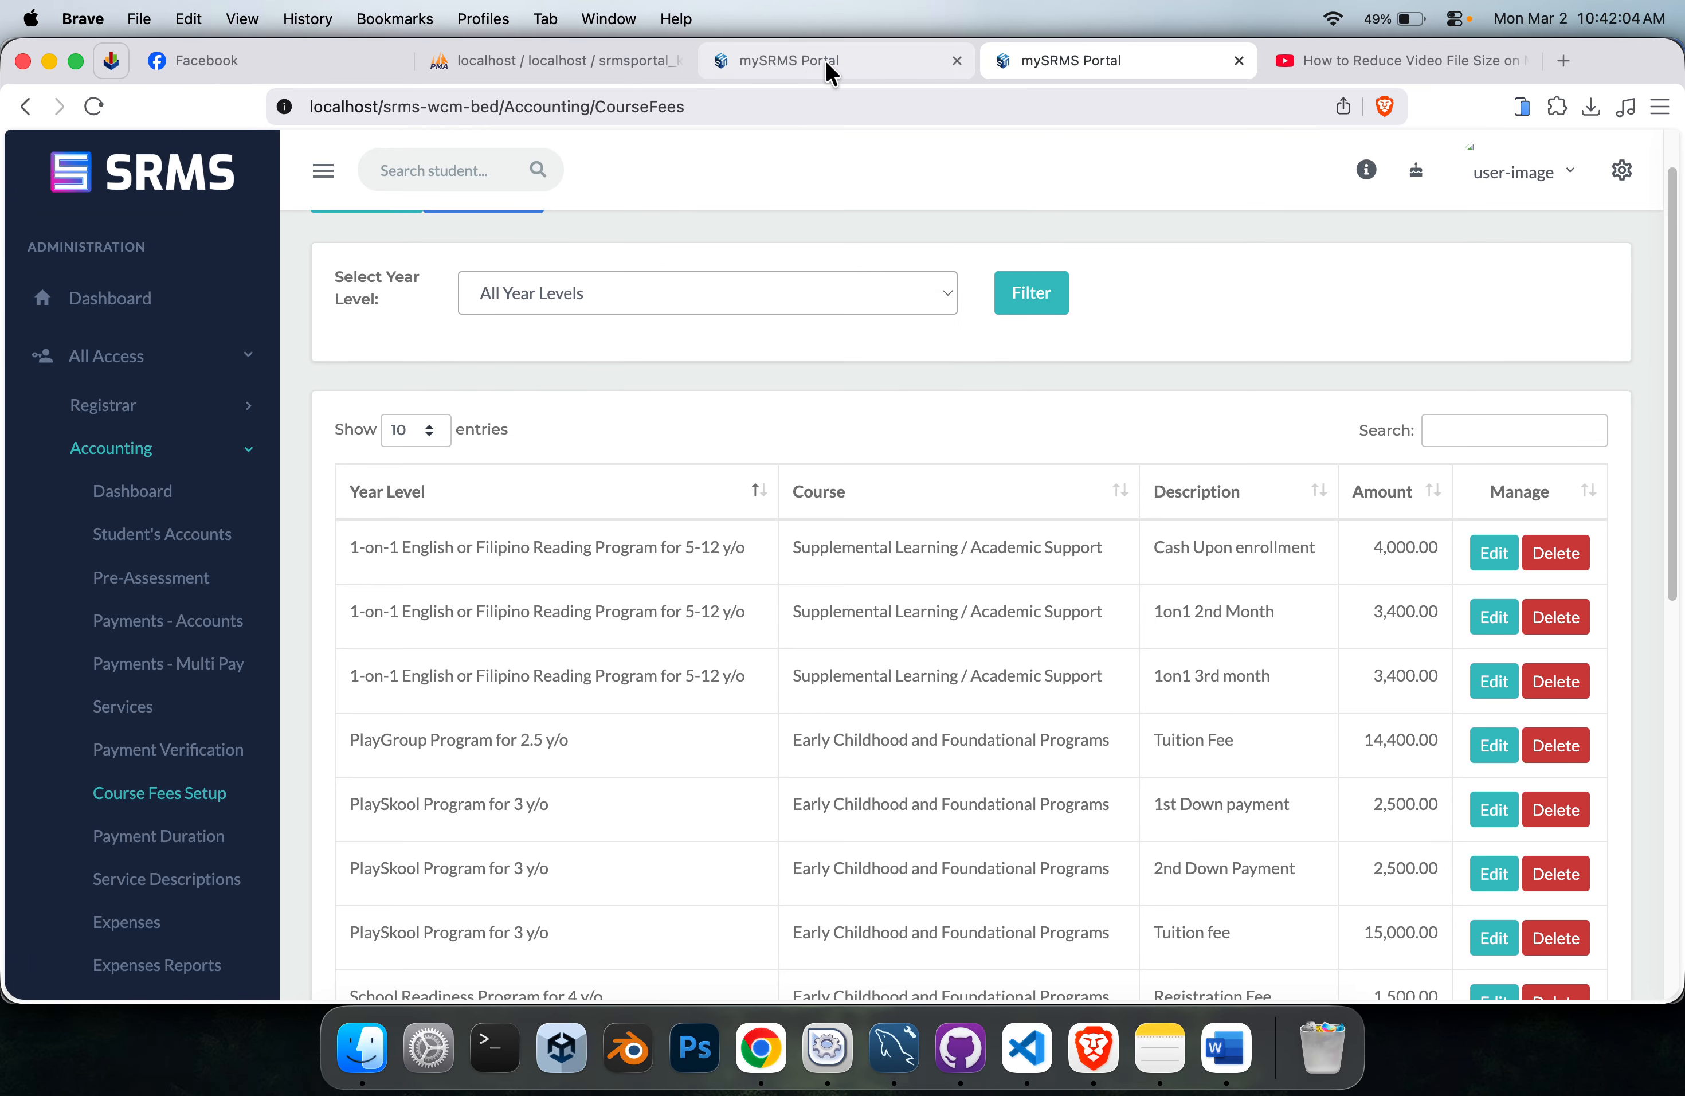
# Open the enrollment list in a separate tab and compare the first student's year level with the Course Fees Setup page.
pyautogui.click(825, 61)
pyautogui.click(169, 380)
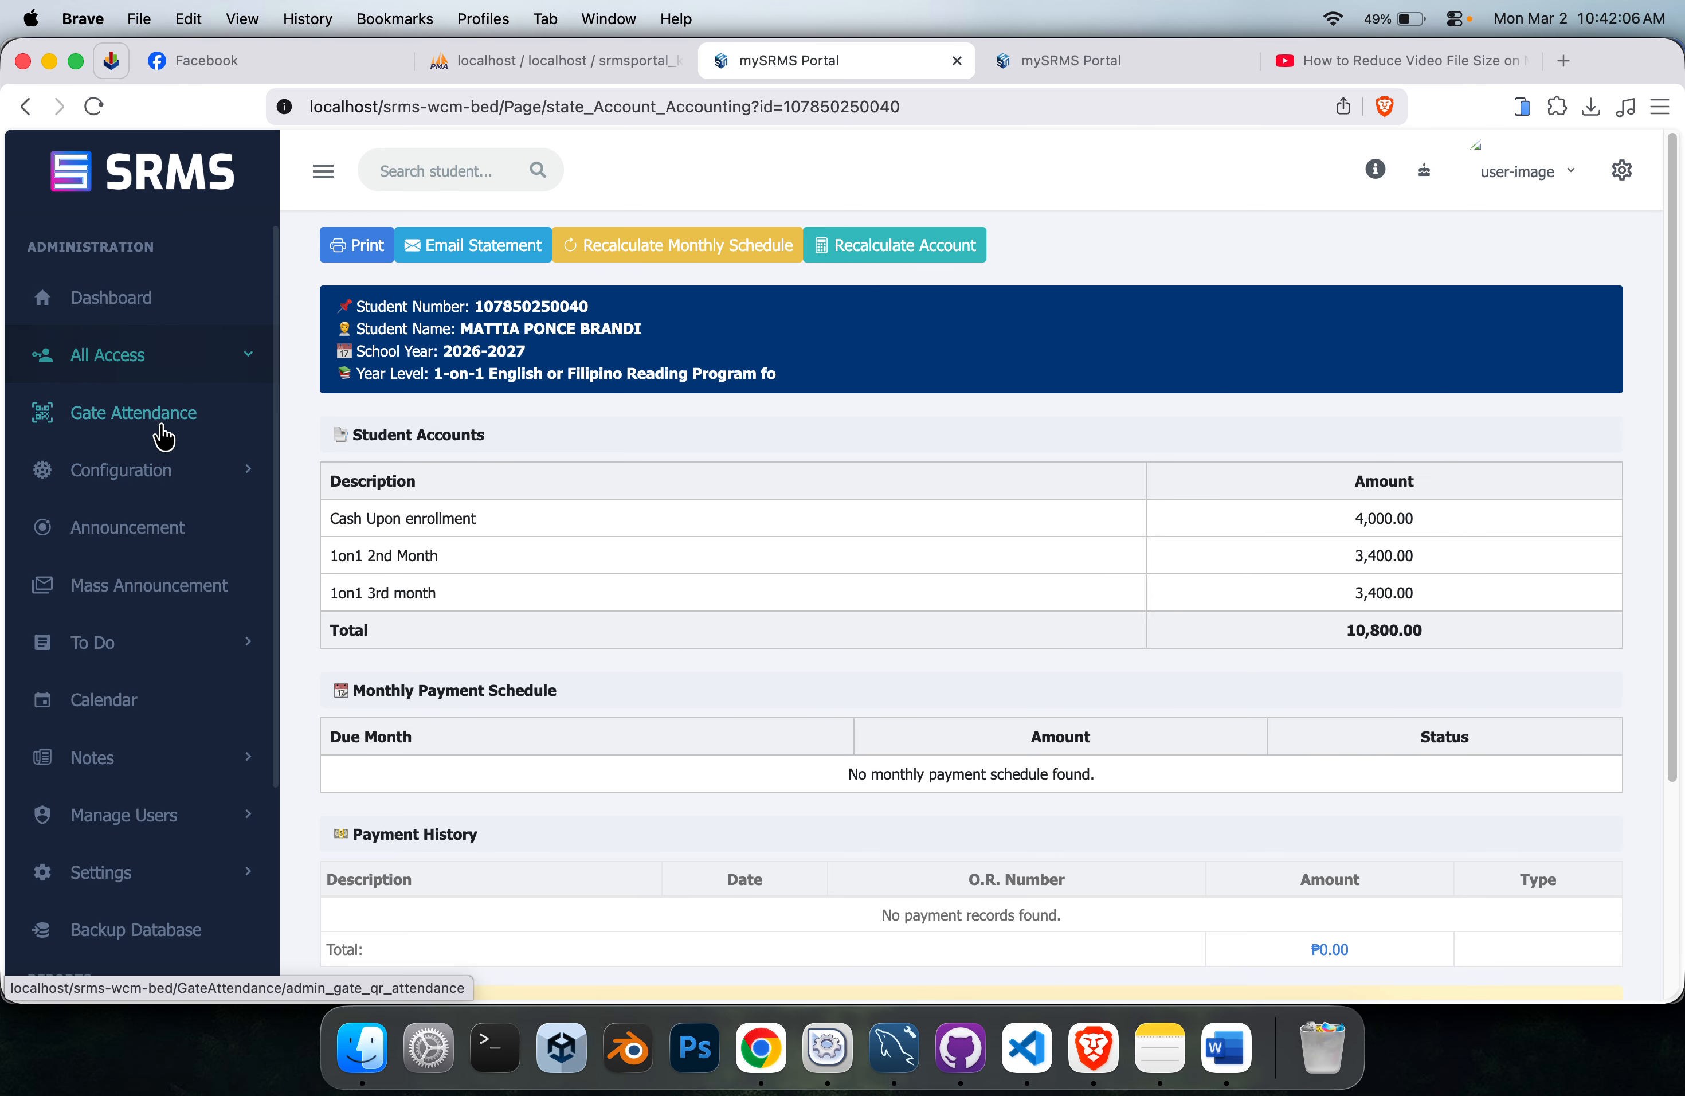
pyautogui.click(160, 404)
pyautogui.keyDown('super'); pyautogui.click(139, 530); pyautogui.keyUp('super')
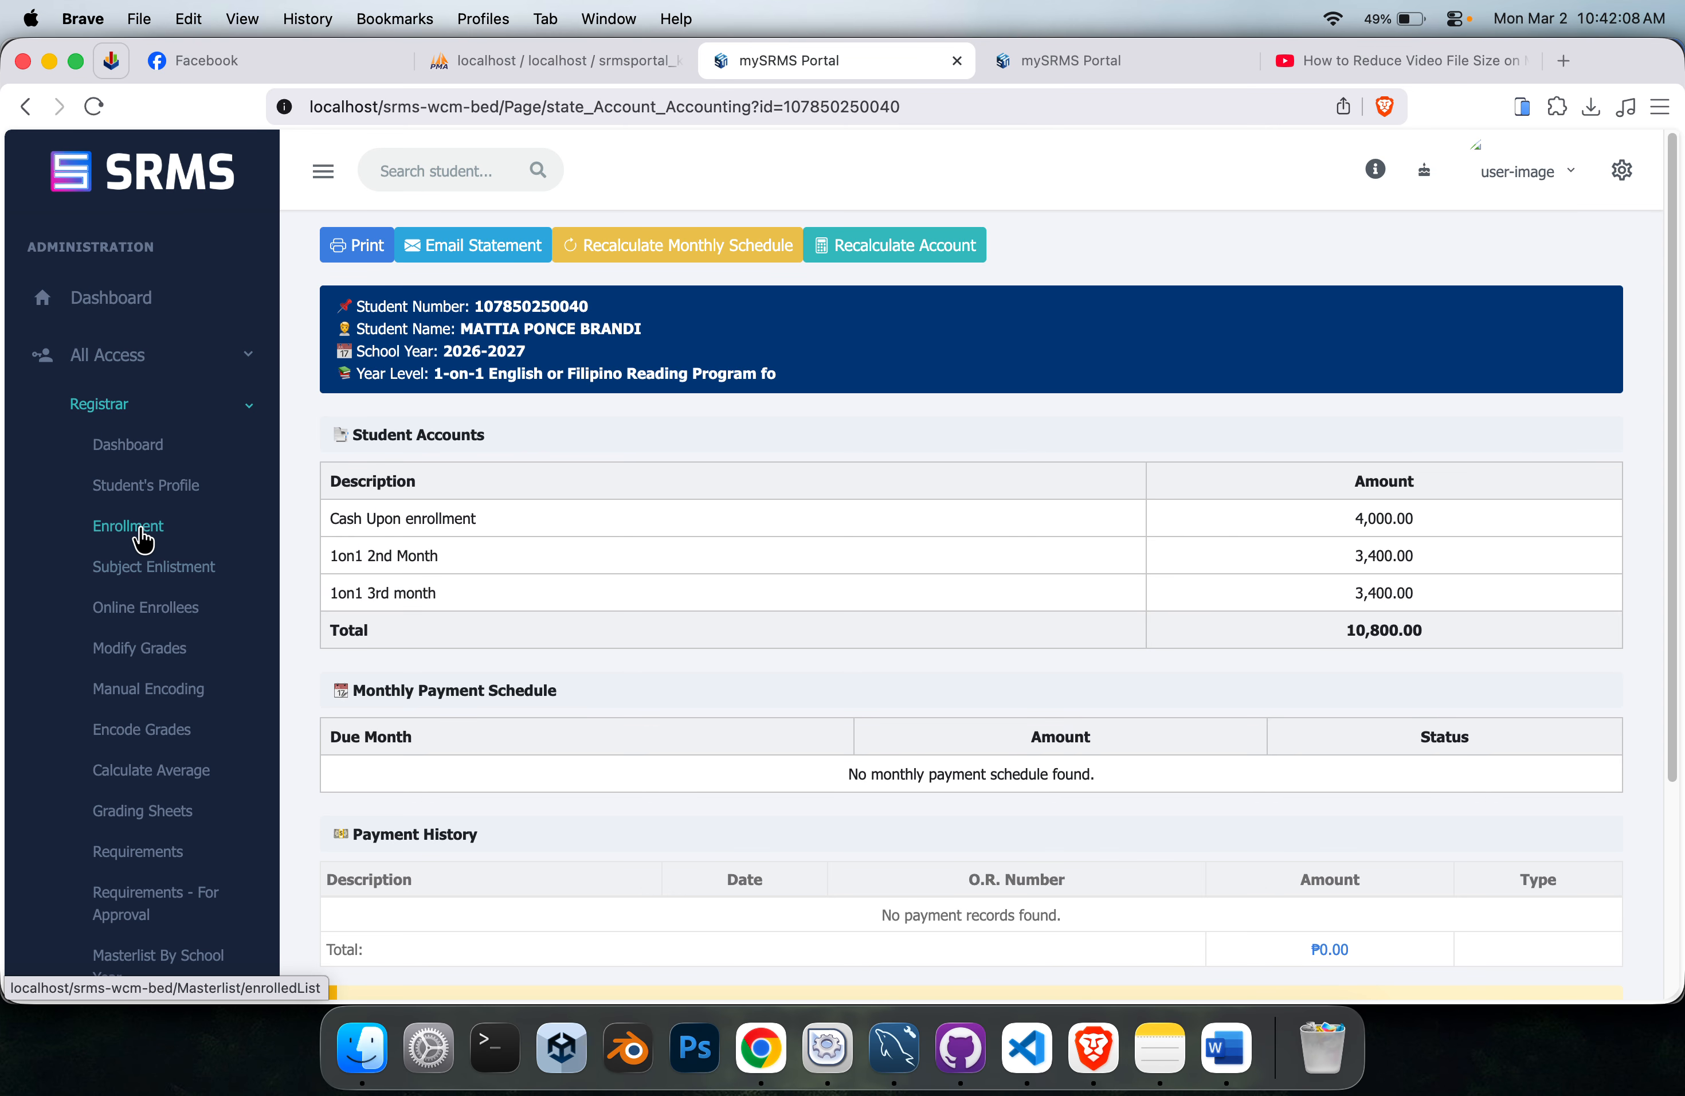
pyautogui.click(937, 61)
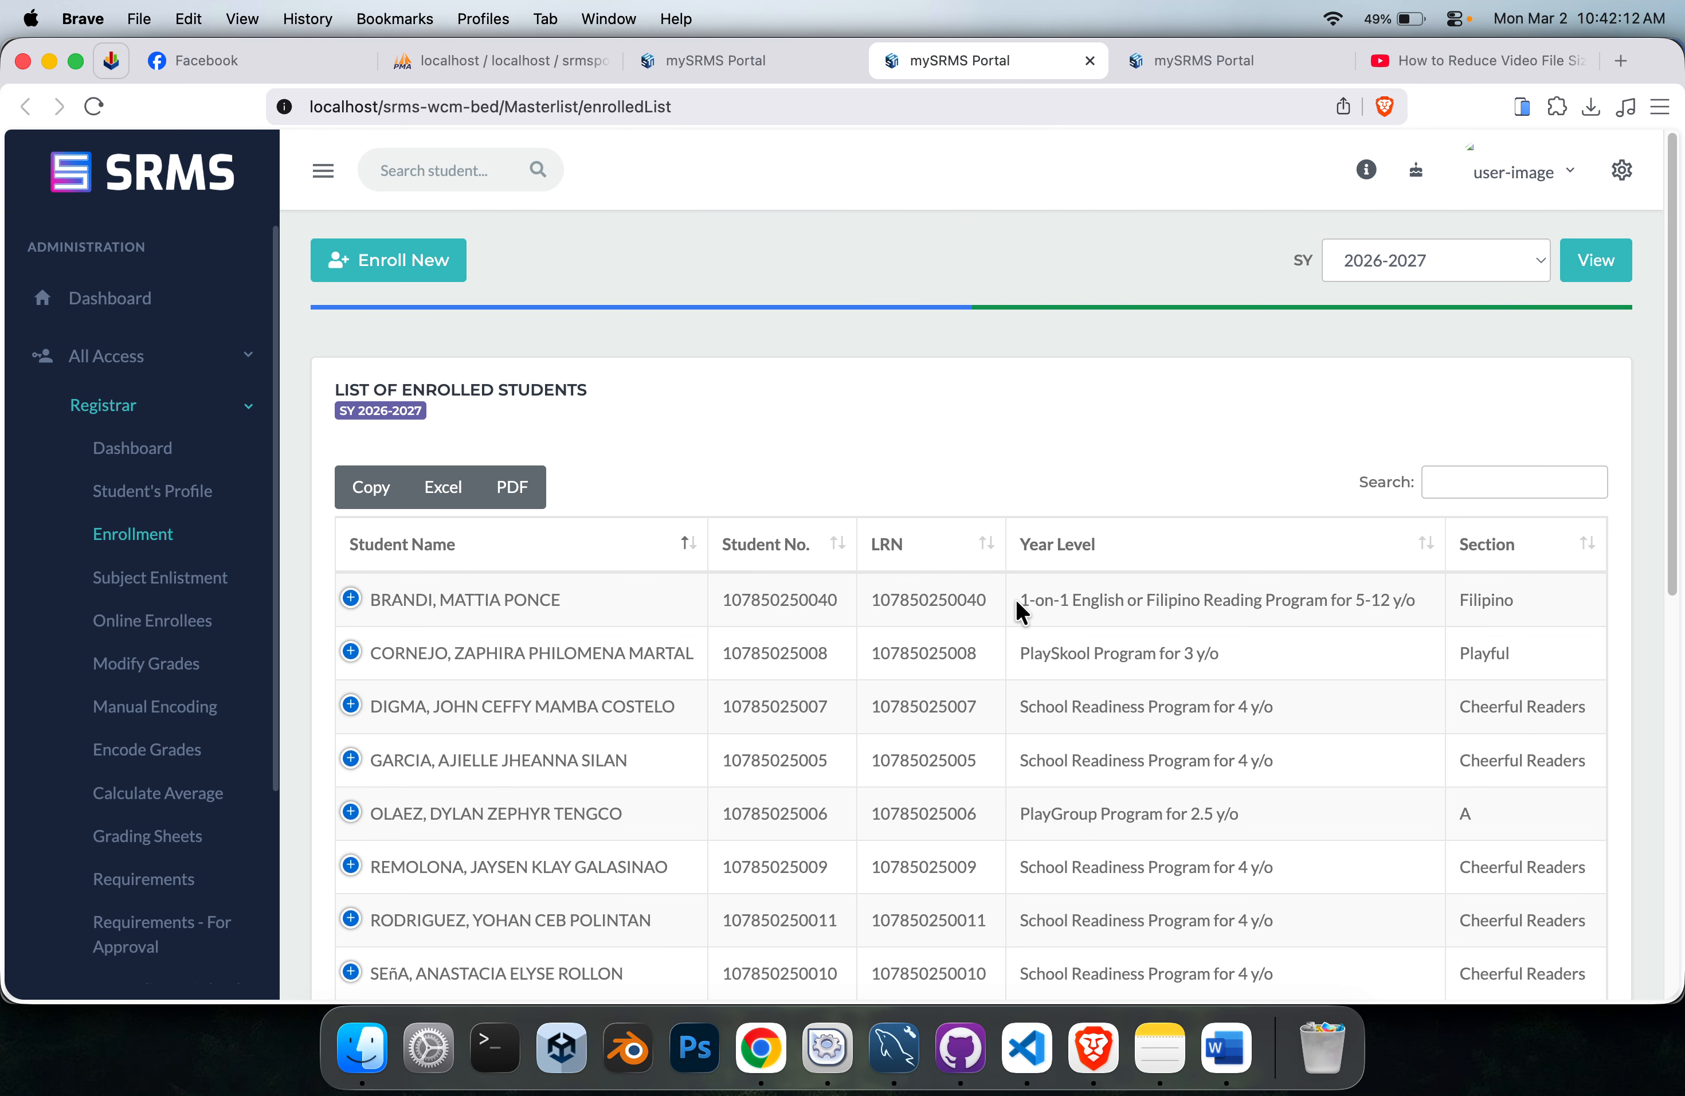
pyautogui.moveTo(1017, 603); pyautogui.dragTo(1399, 600)
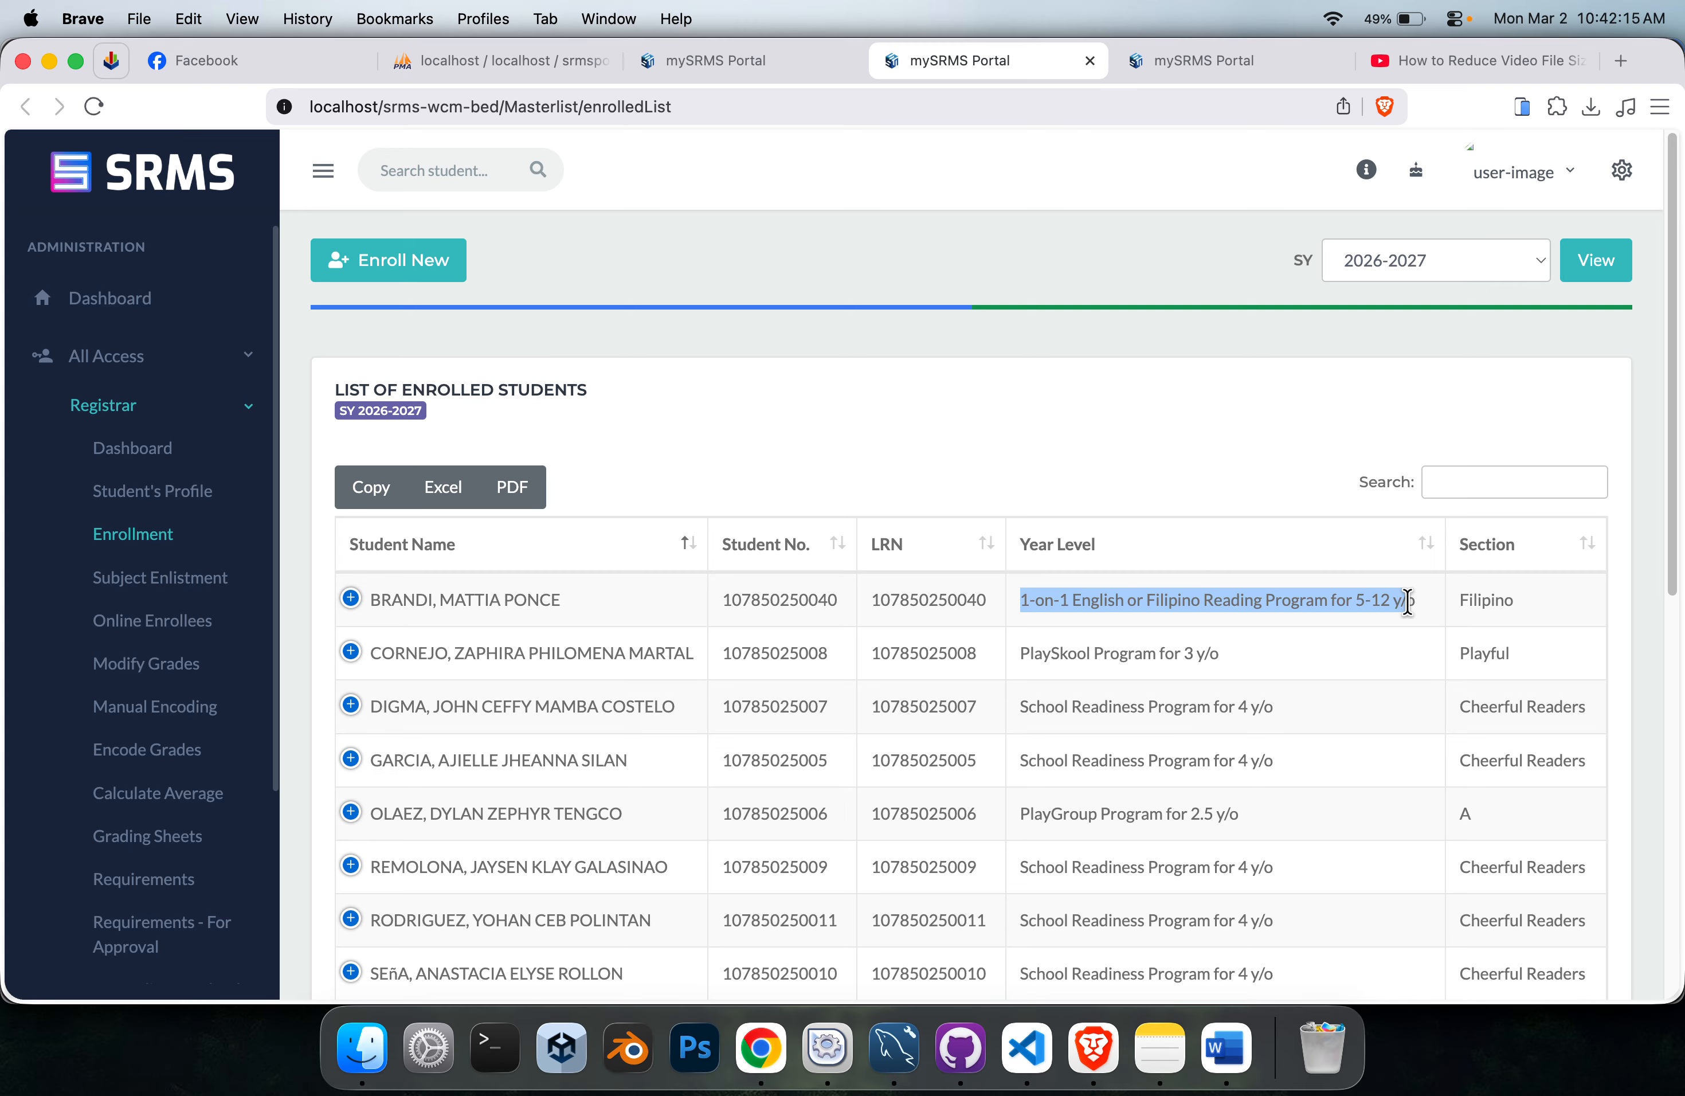
pyautogui.click(1171, 59)
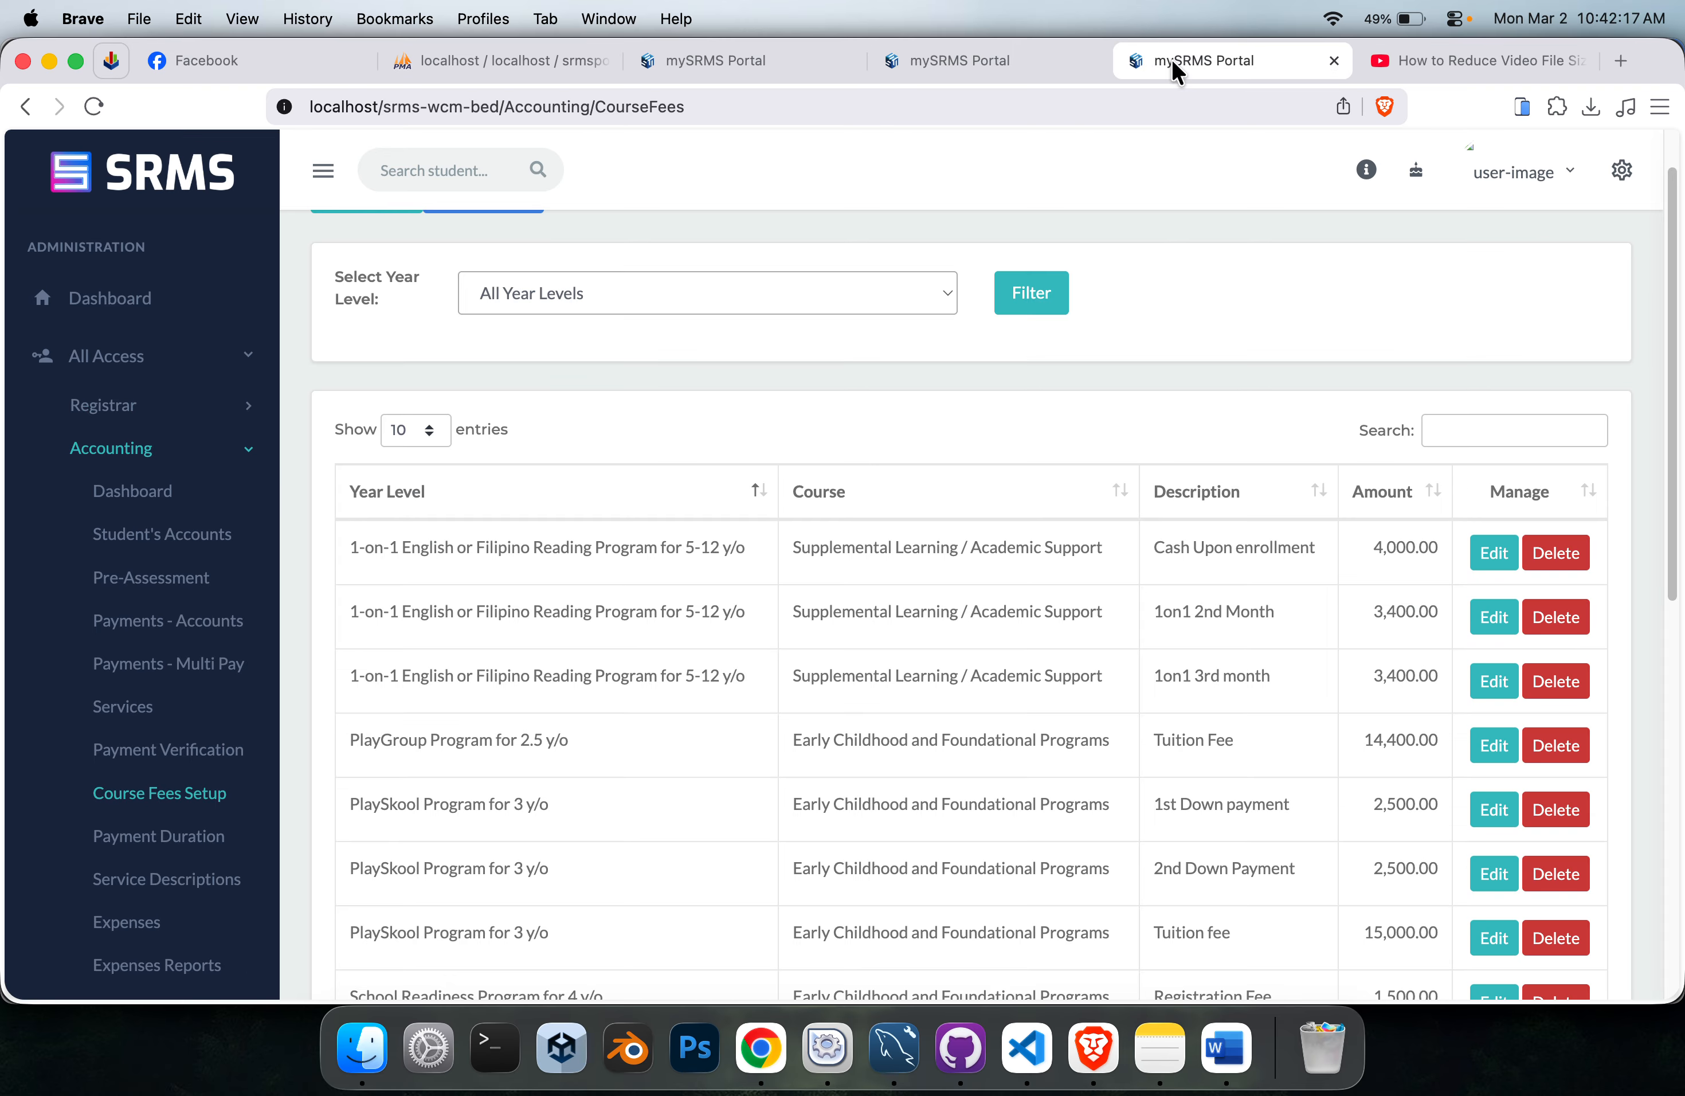
# Filter the course fees by 1-on-1 English or Filipino Reading Program for 5-12 y/o and review the listed amounts and year level.
pyautogui.click(605, 298)
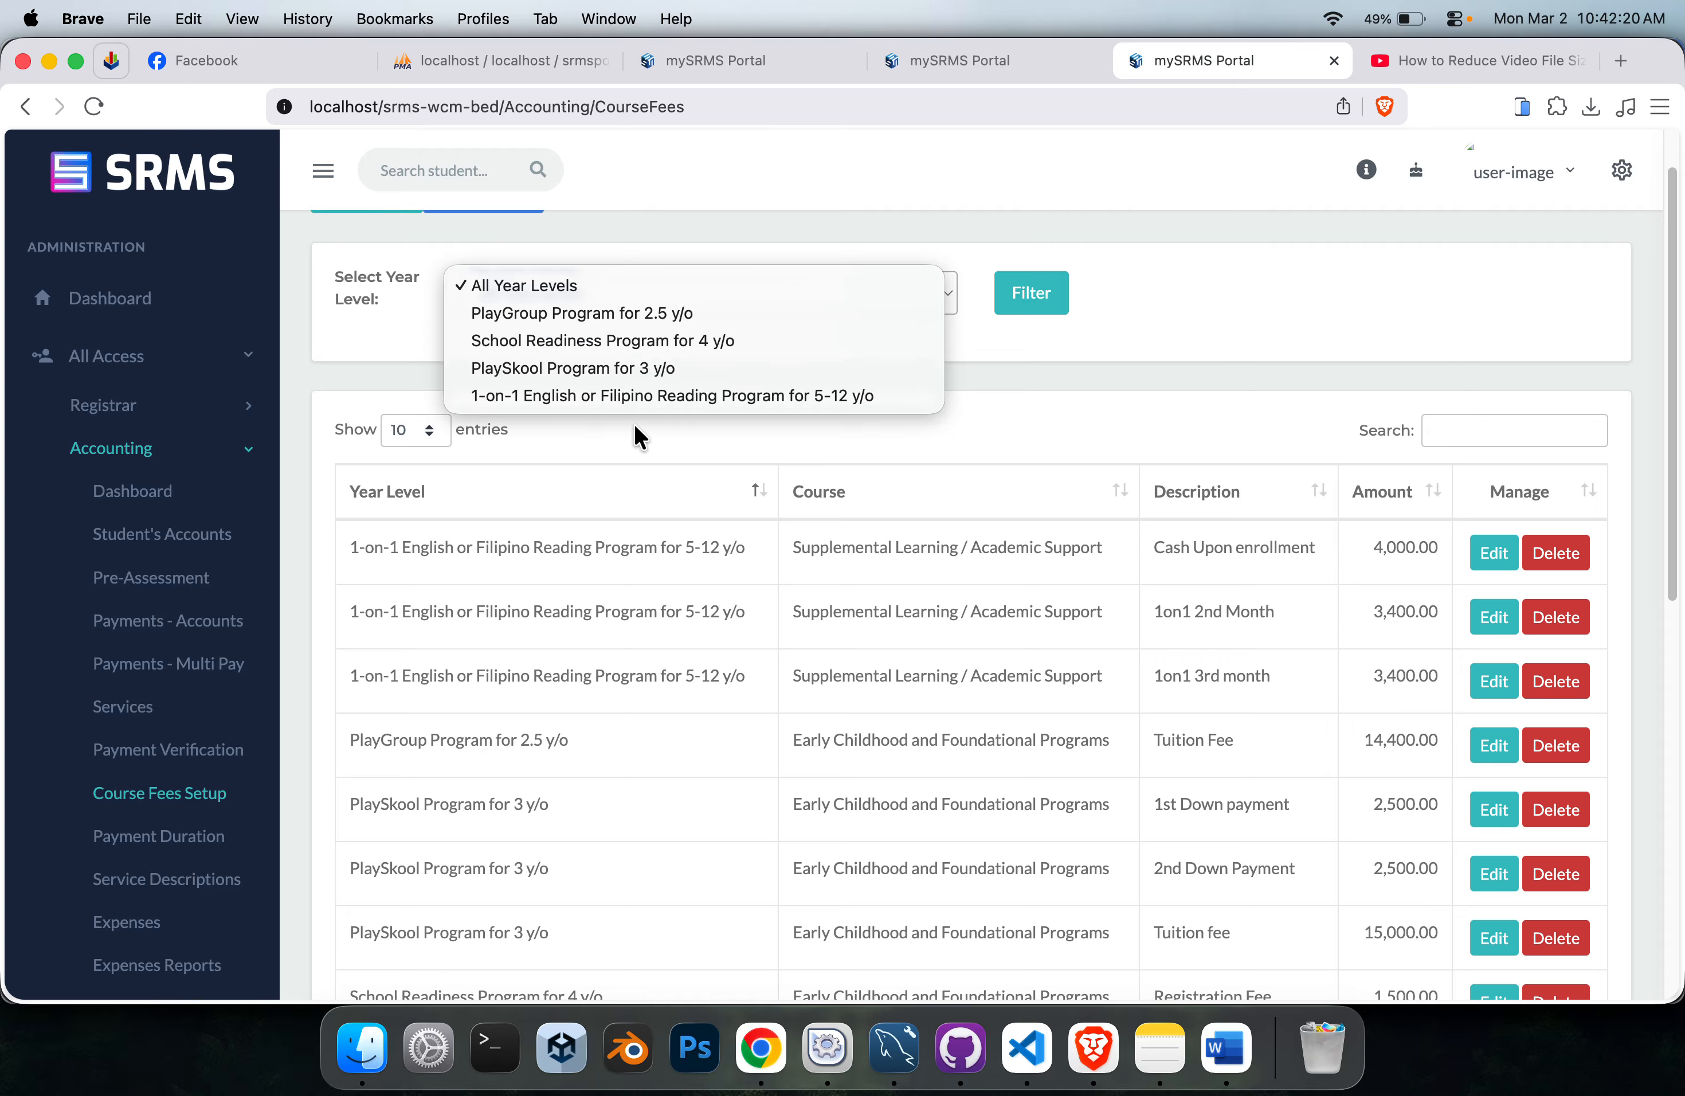
pyautogui.click(677, 396)
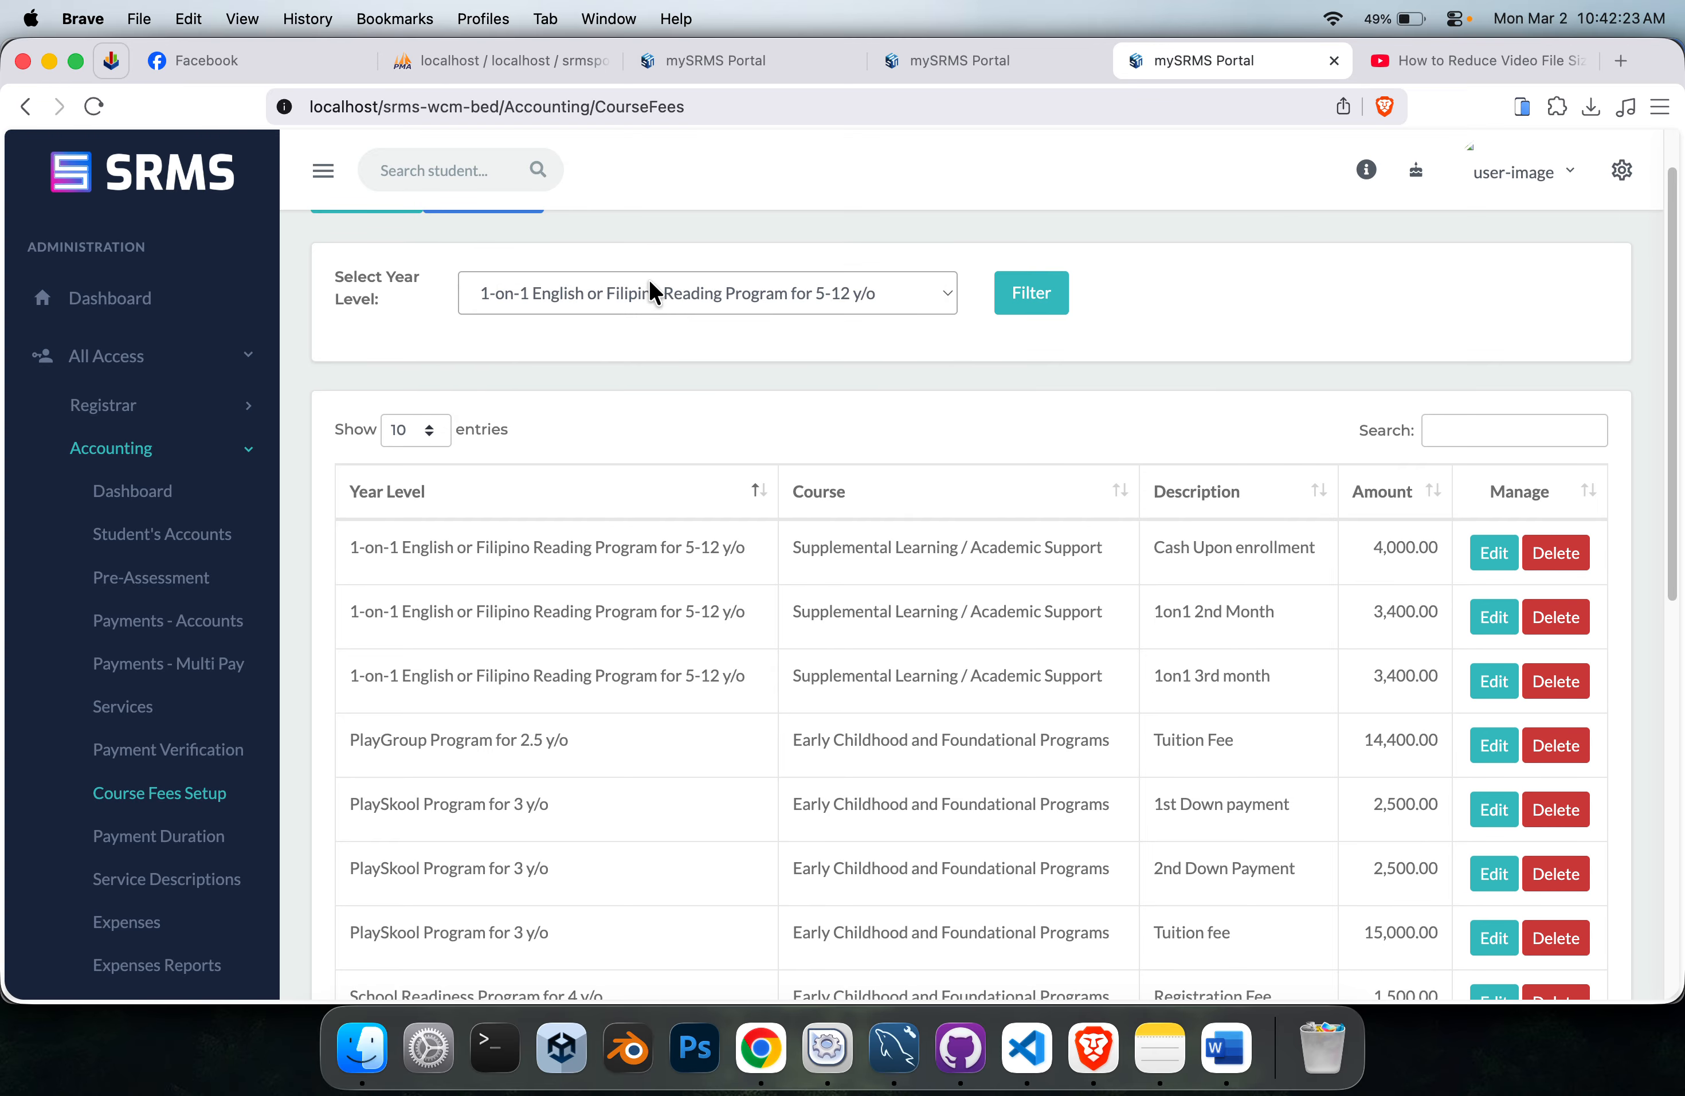
pyautogui.click(1039, 292)
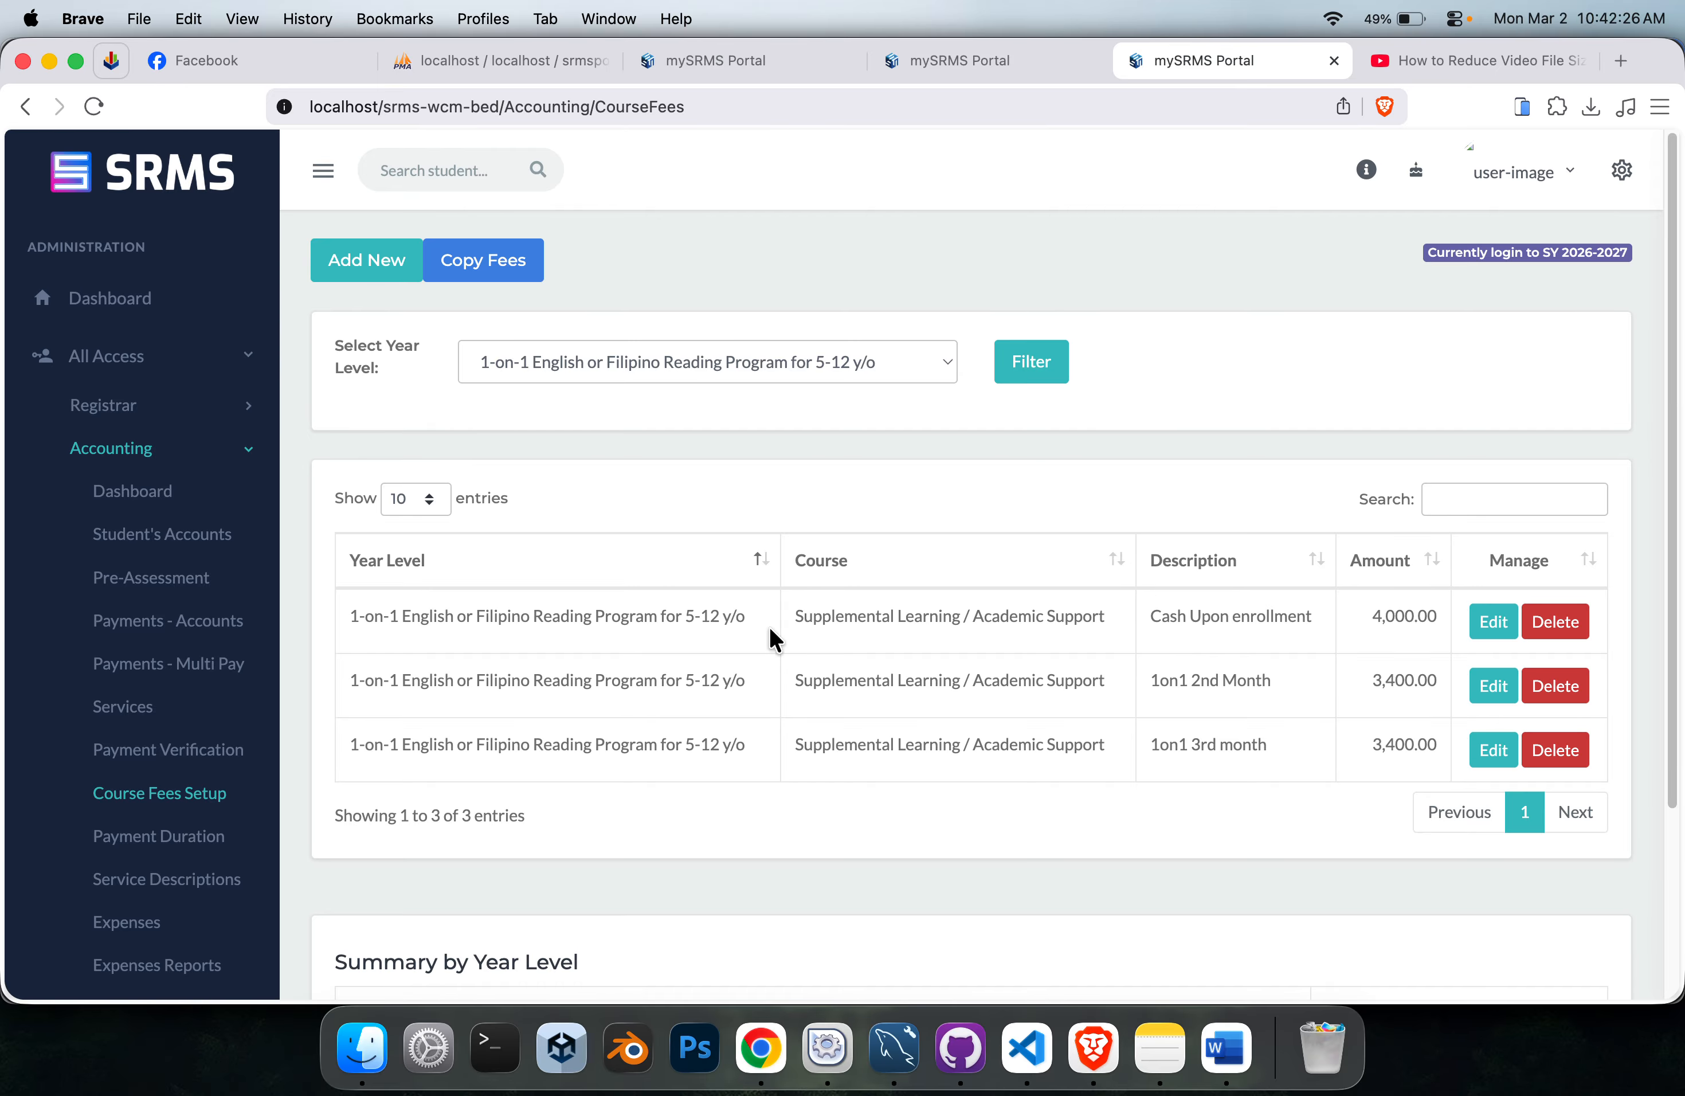
pyautogui.moveTo(1423, 617); pyautogui.dragTo(1373, 617)
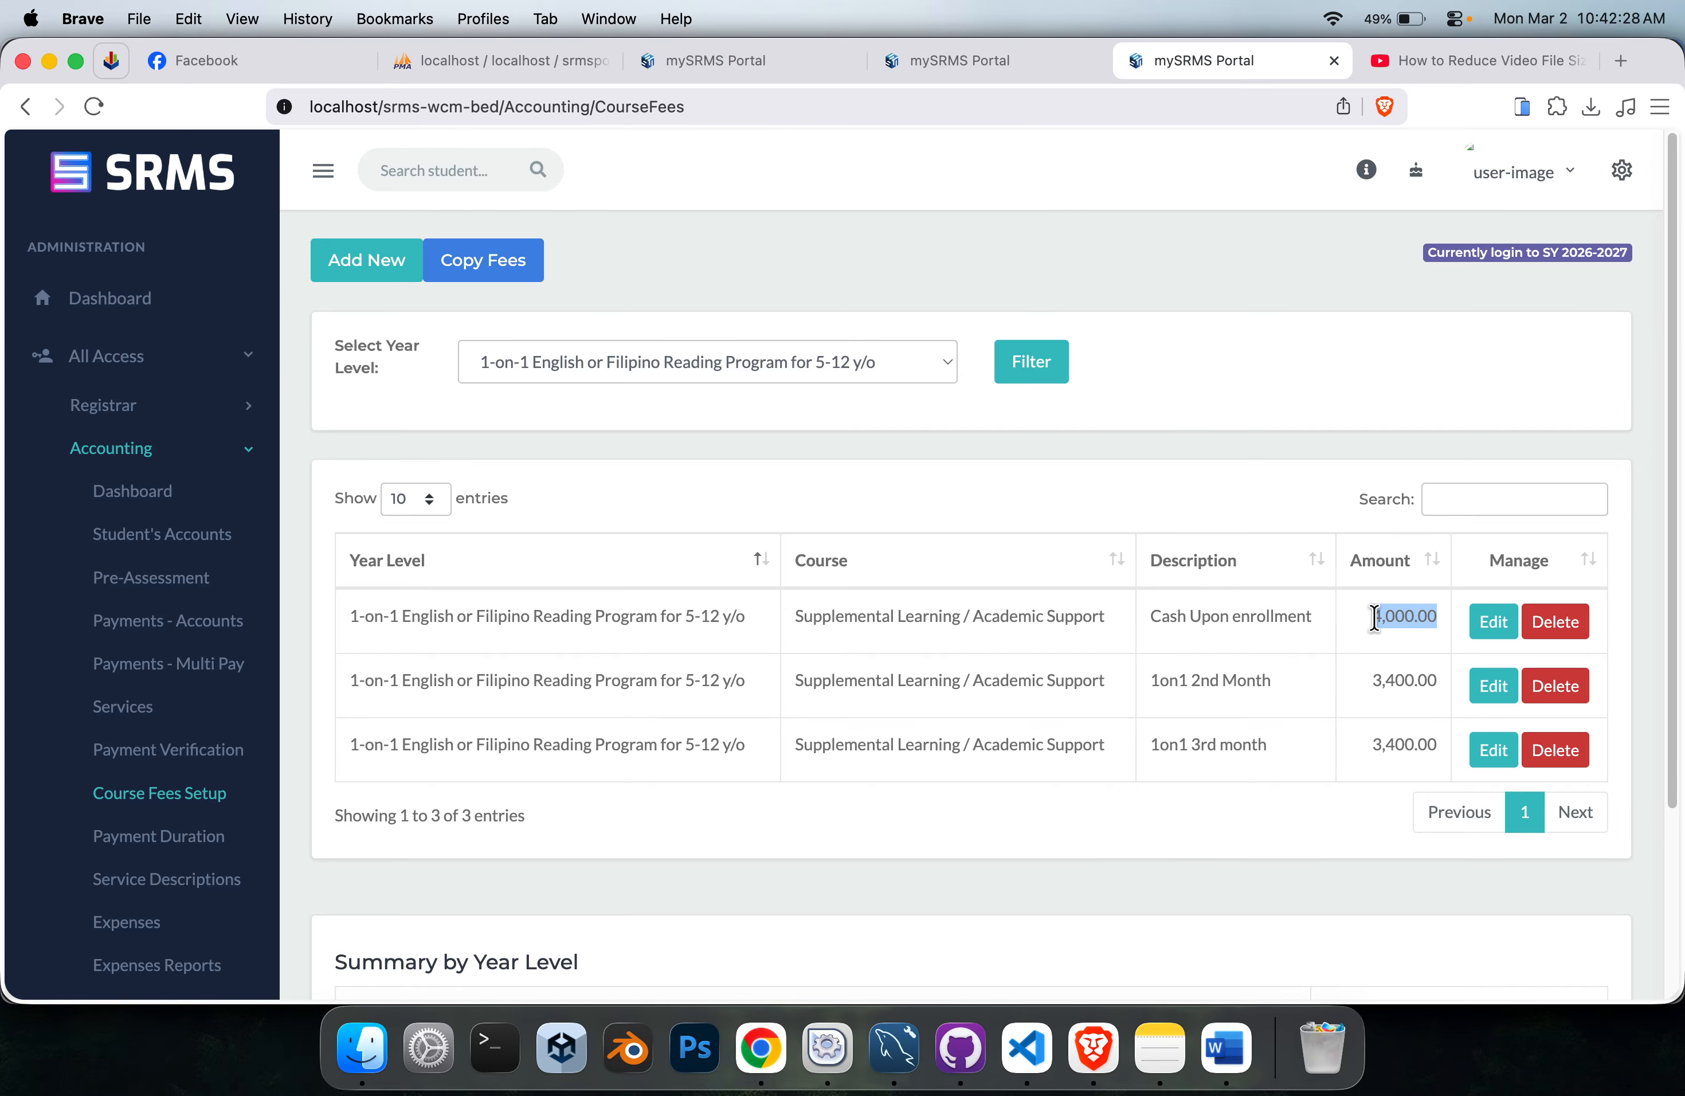
pyautogui.click(1391, 672)
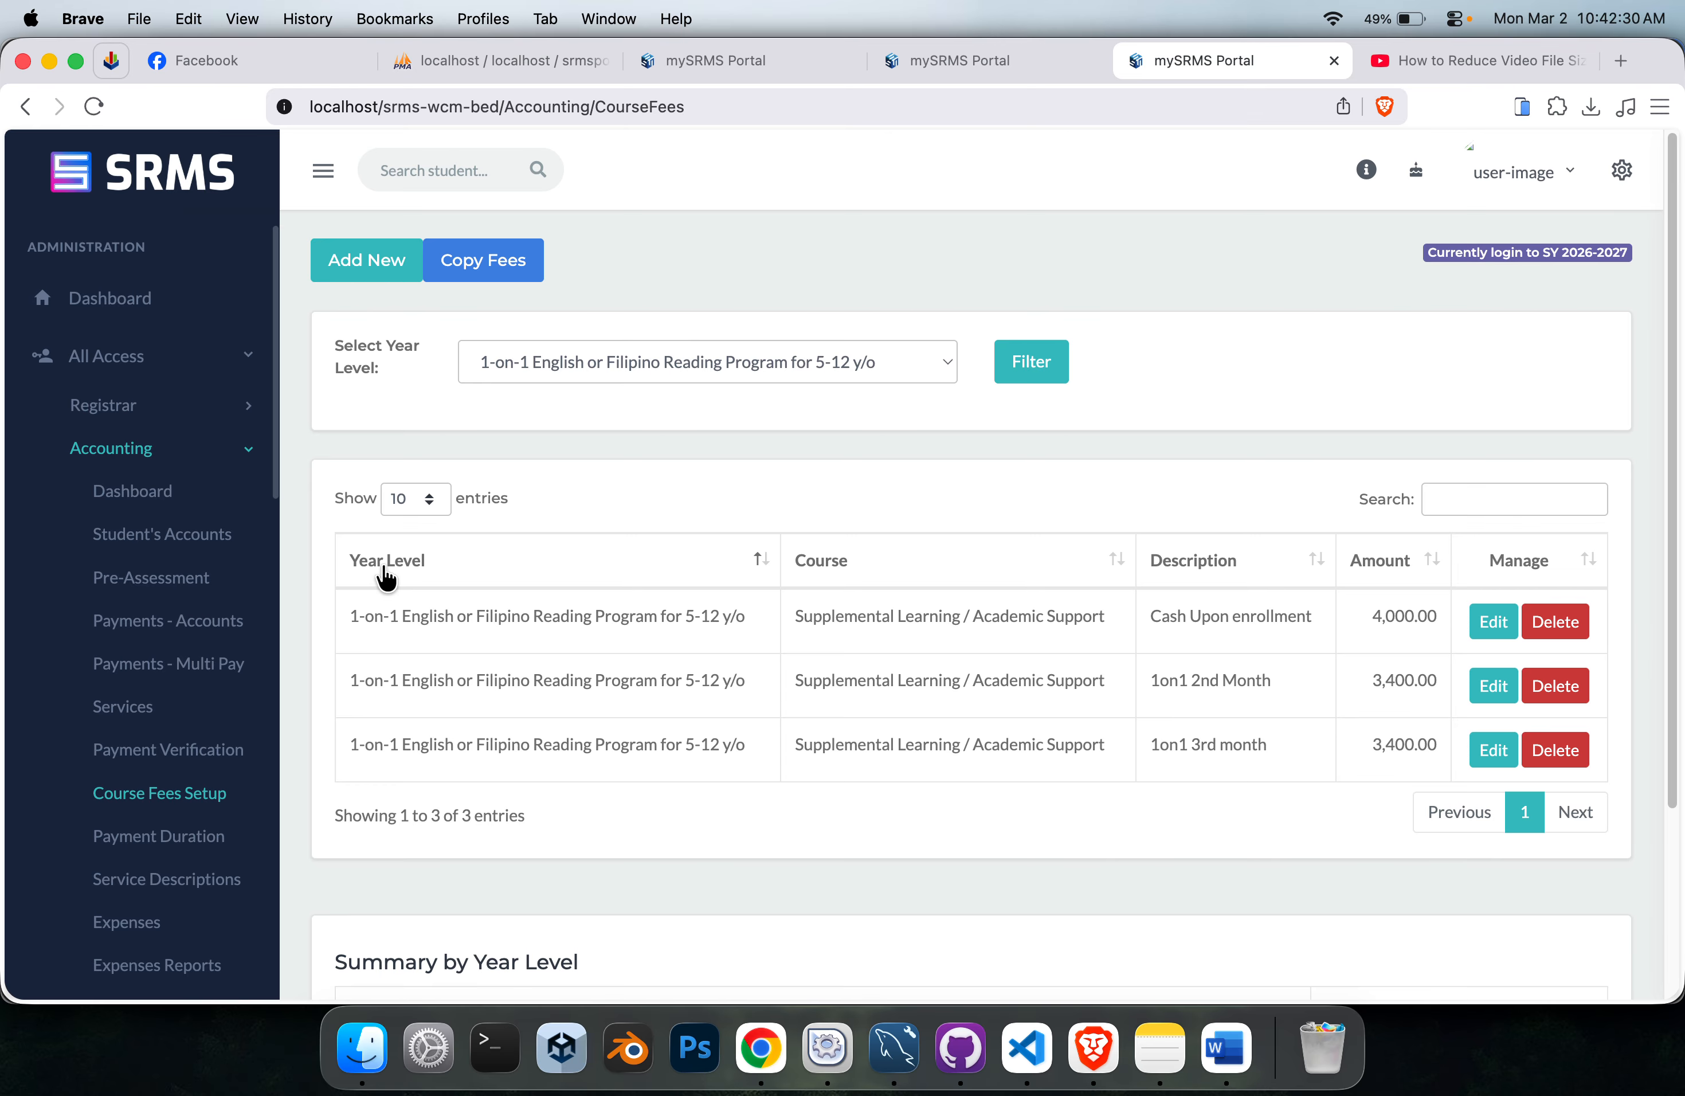
pyautogui.moveTo(350, 616); pyautogui.dragTo(751, 608)
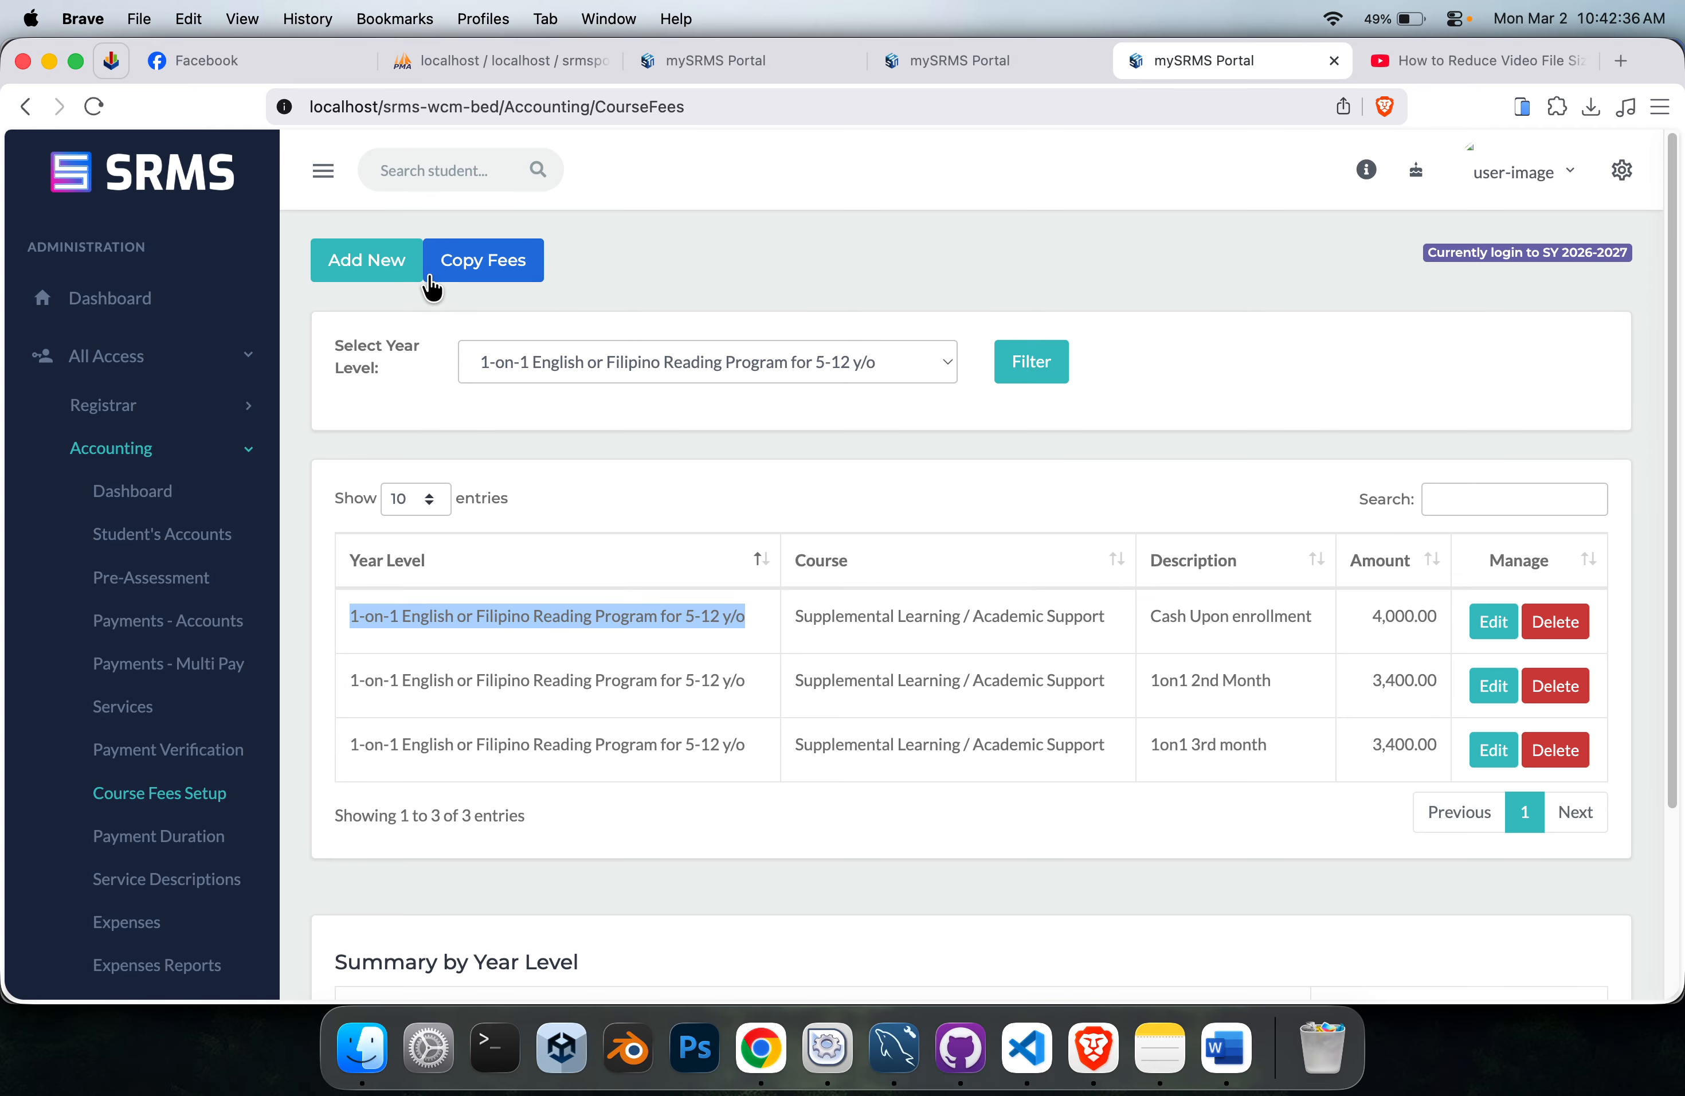
# Start a new course fee entry and examine the grade levels offered for the Early Childhood and Foundational Programs course.
pyautogui.click(388, 278)
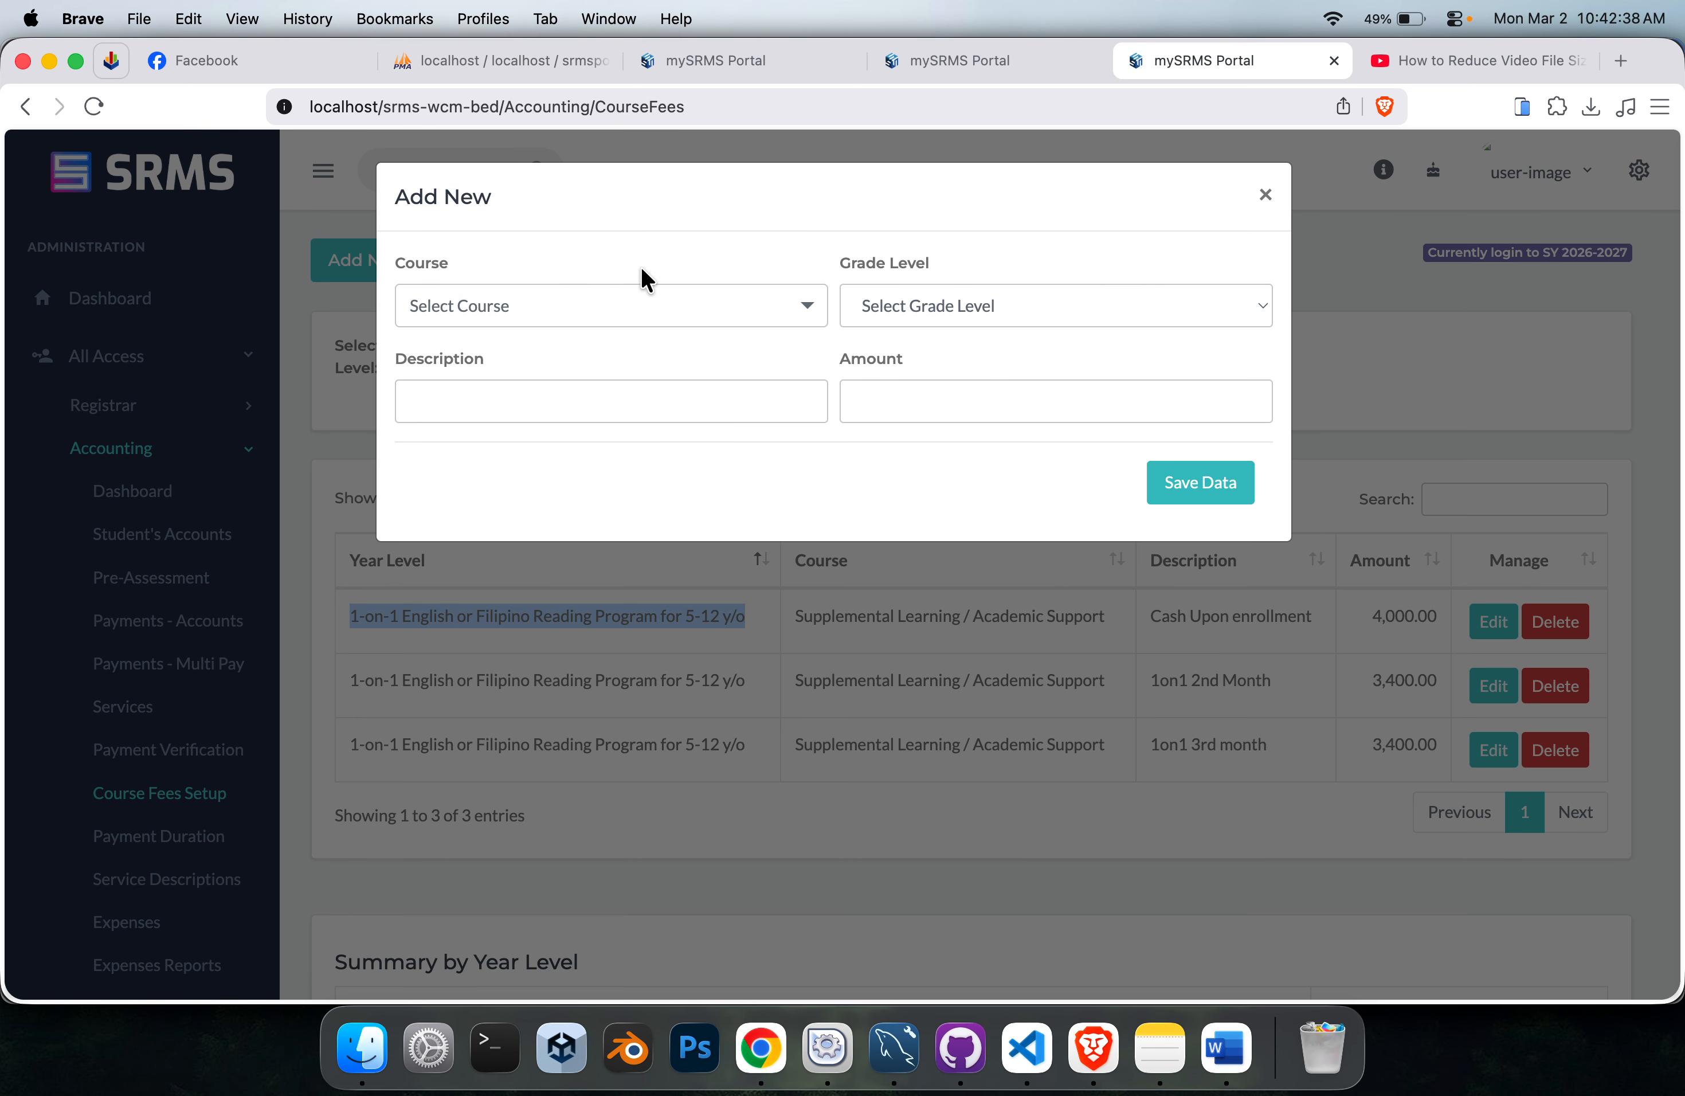
pyautogui.tripleClick(907, 269)
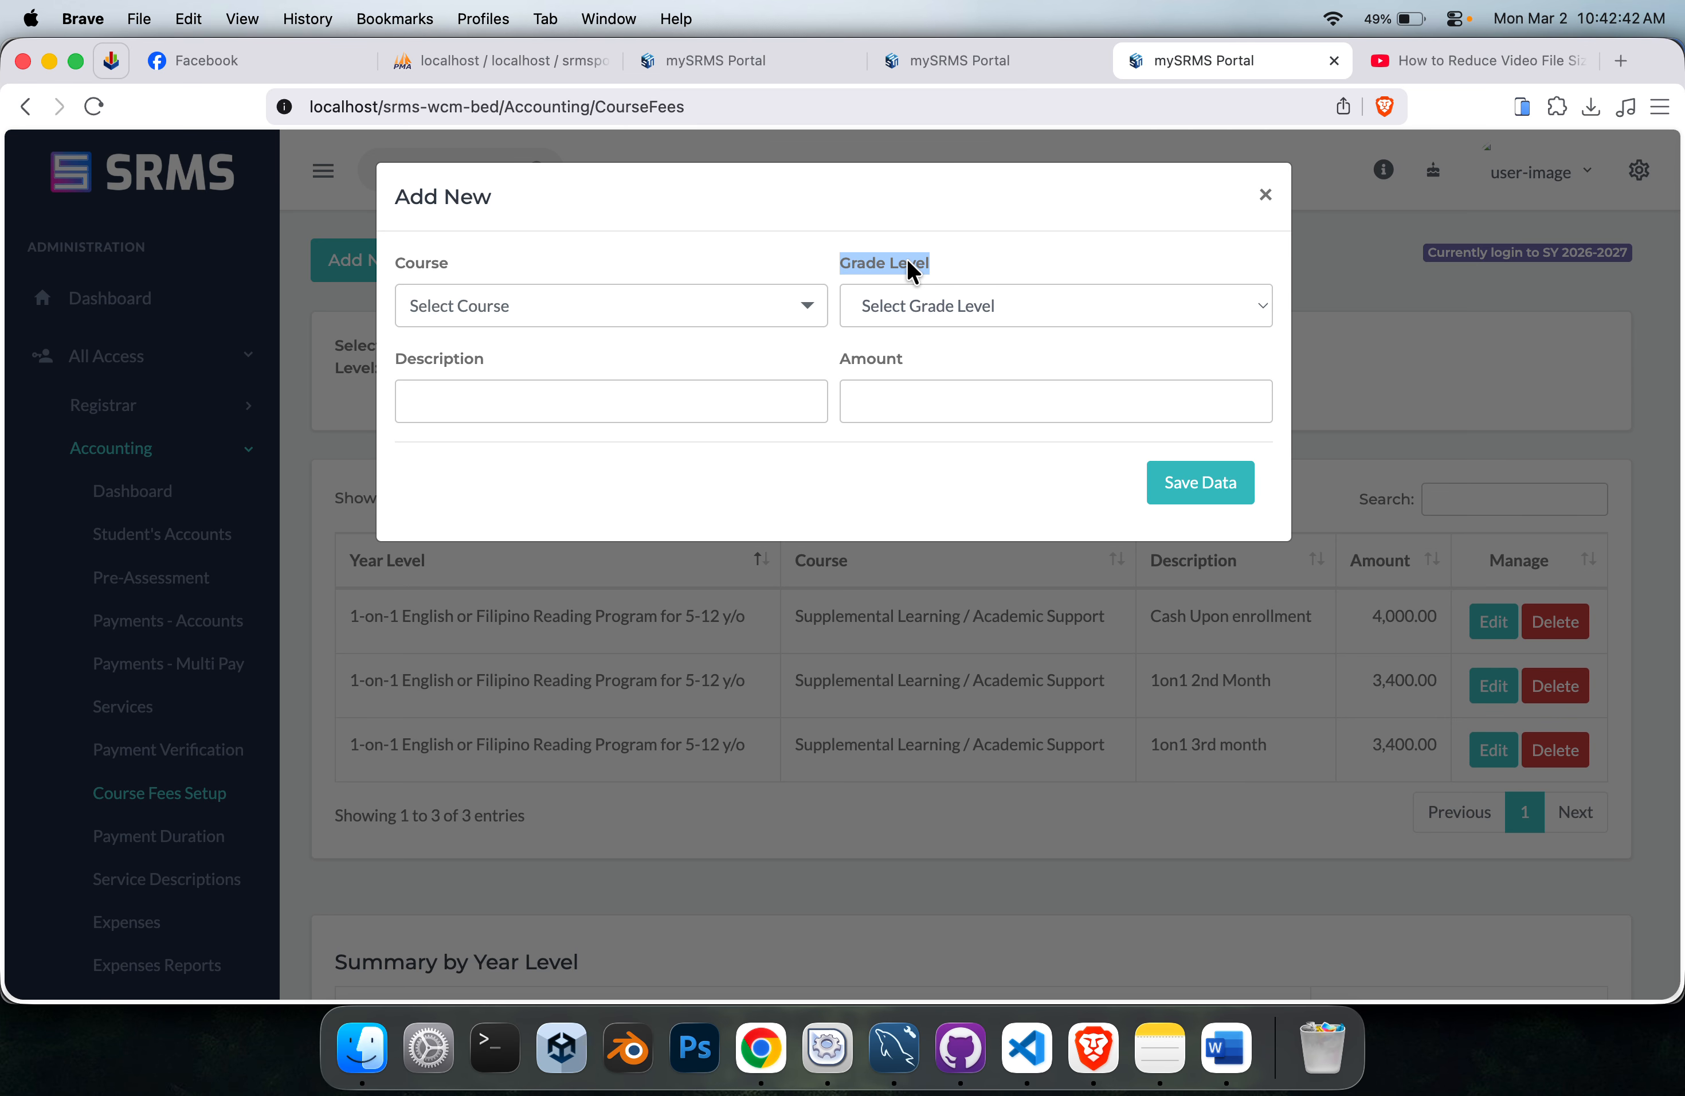
pyautogui.click(907, 258)
pyautogui.click(624, 310)
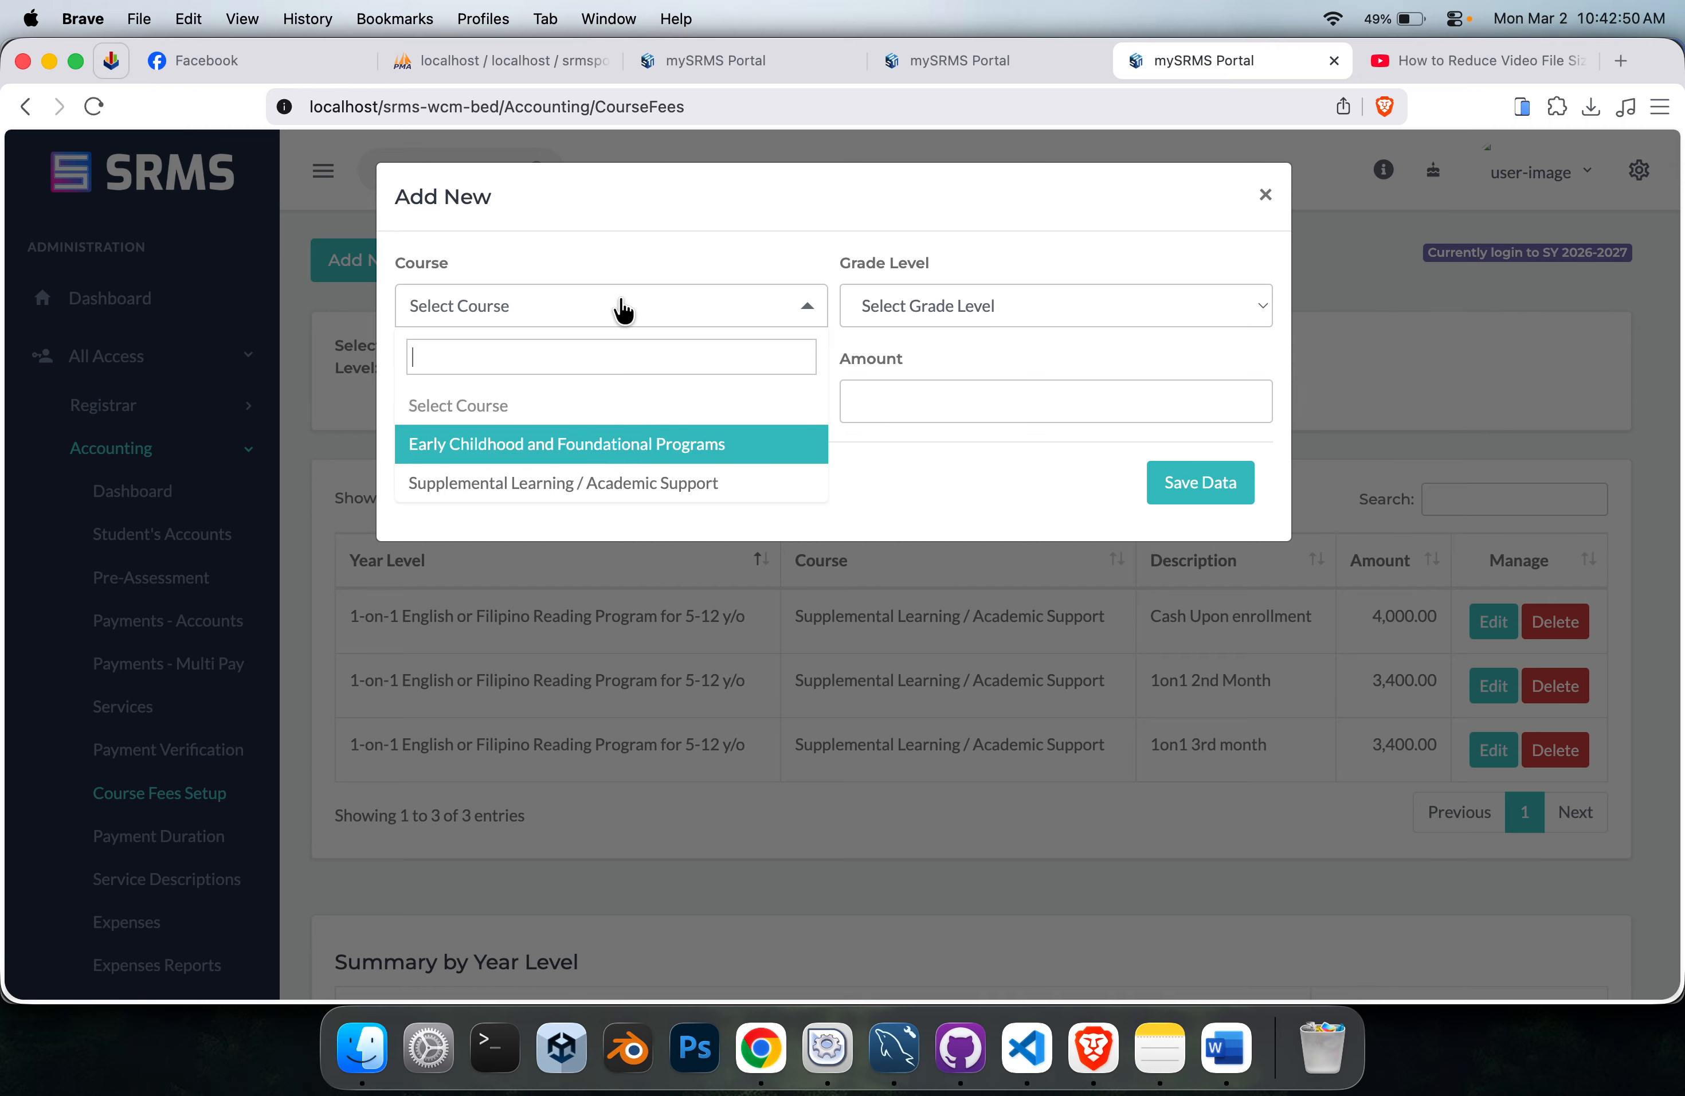
pyautogui.click(635, 434)
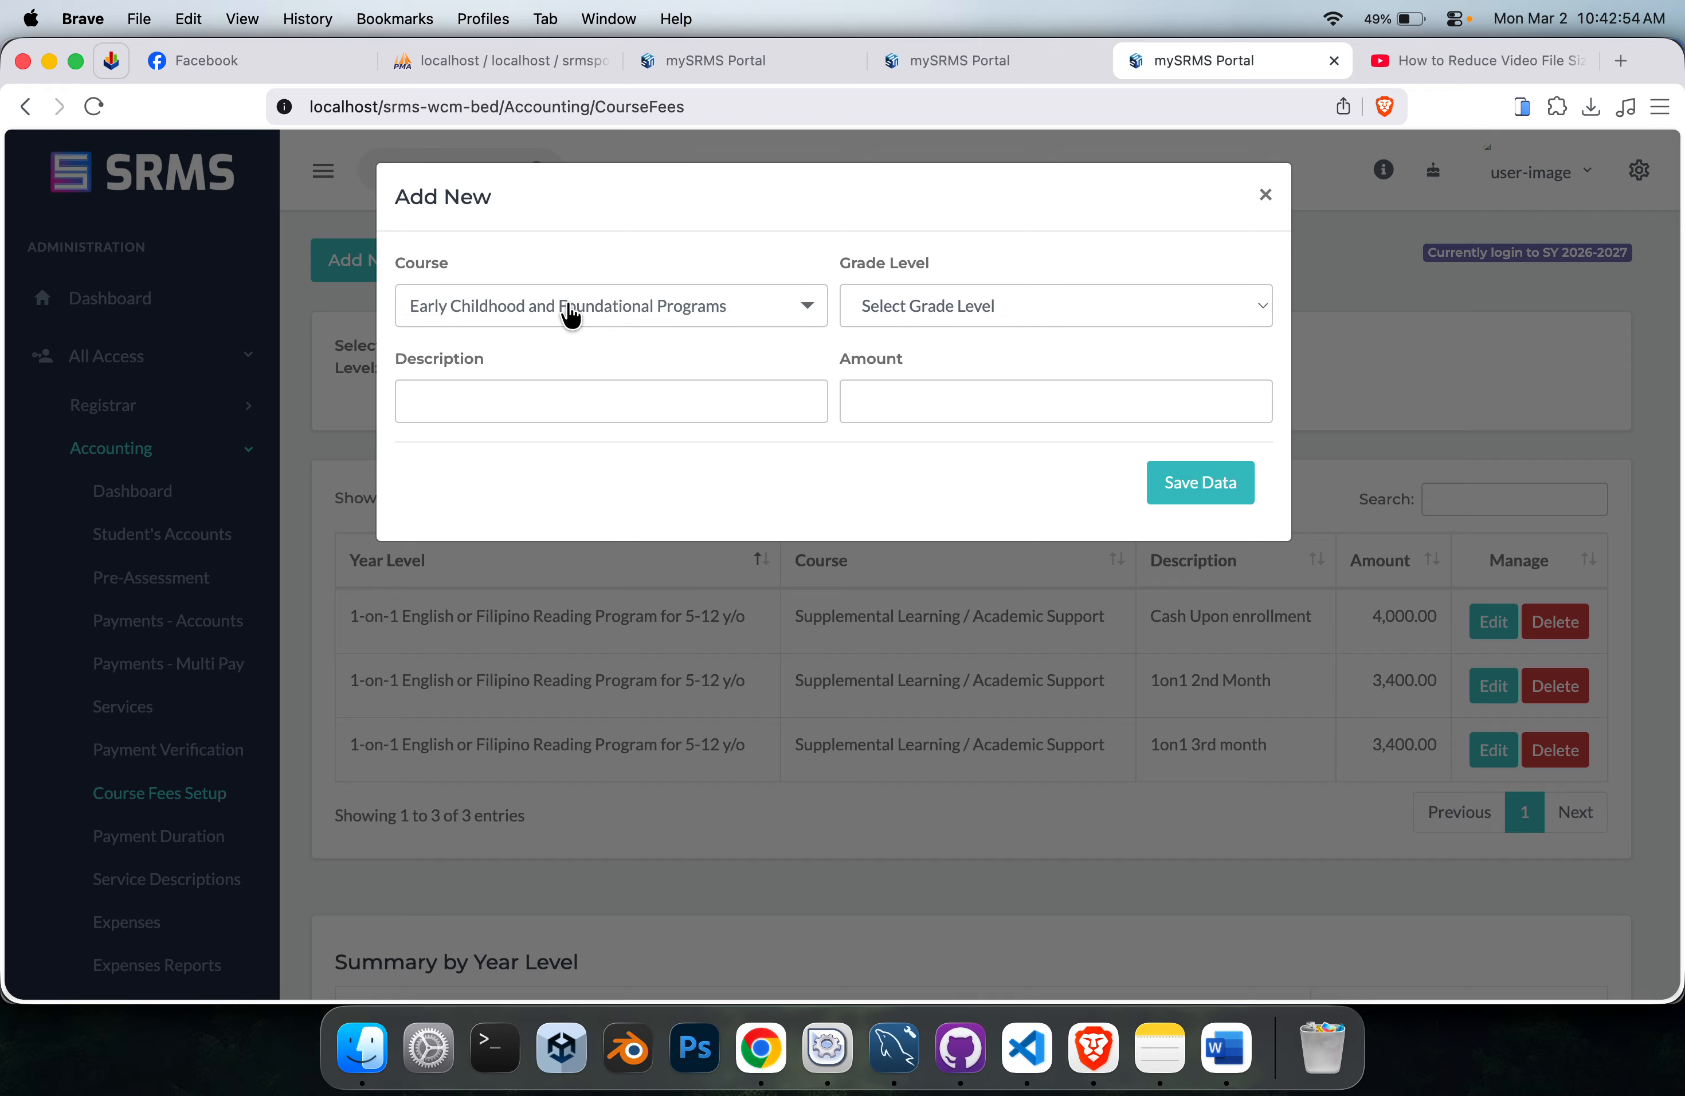
pyautogui.click(977, 307)
pyautogui.click(649, 311)
pyautogui.click(1019, 319)
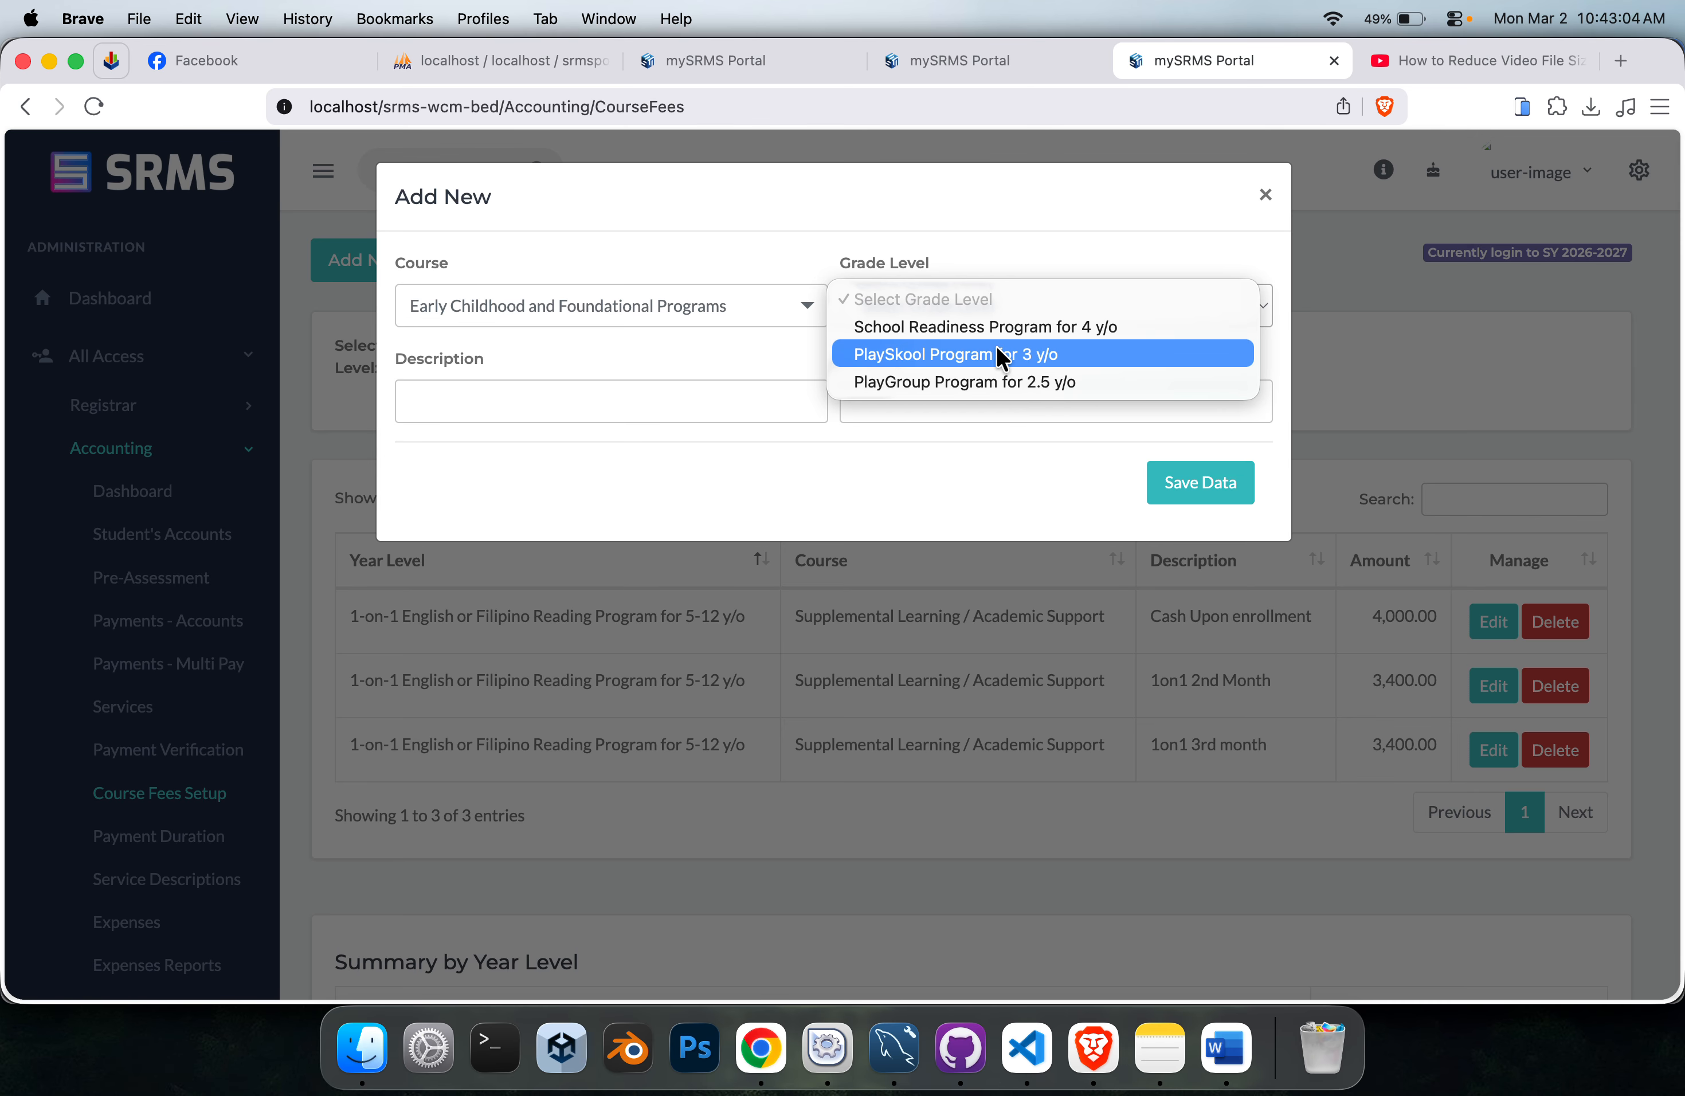
pyautogui.click(1014, 253)
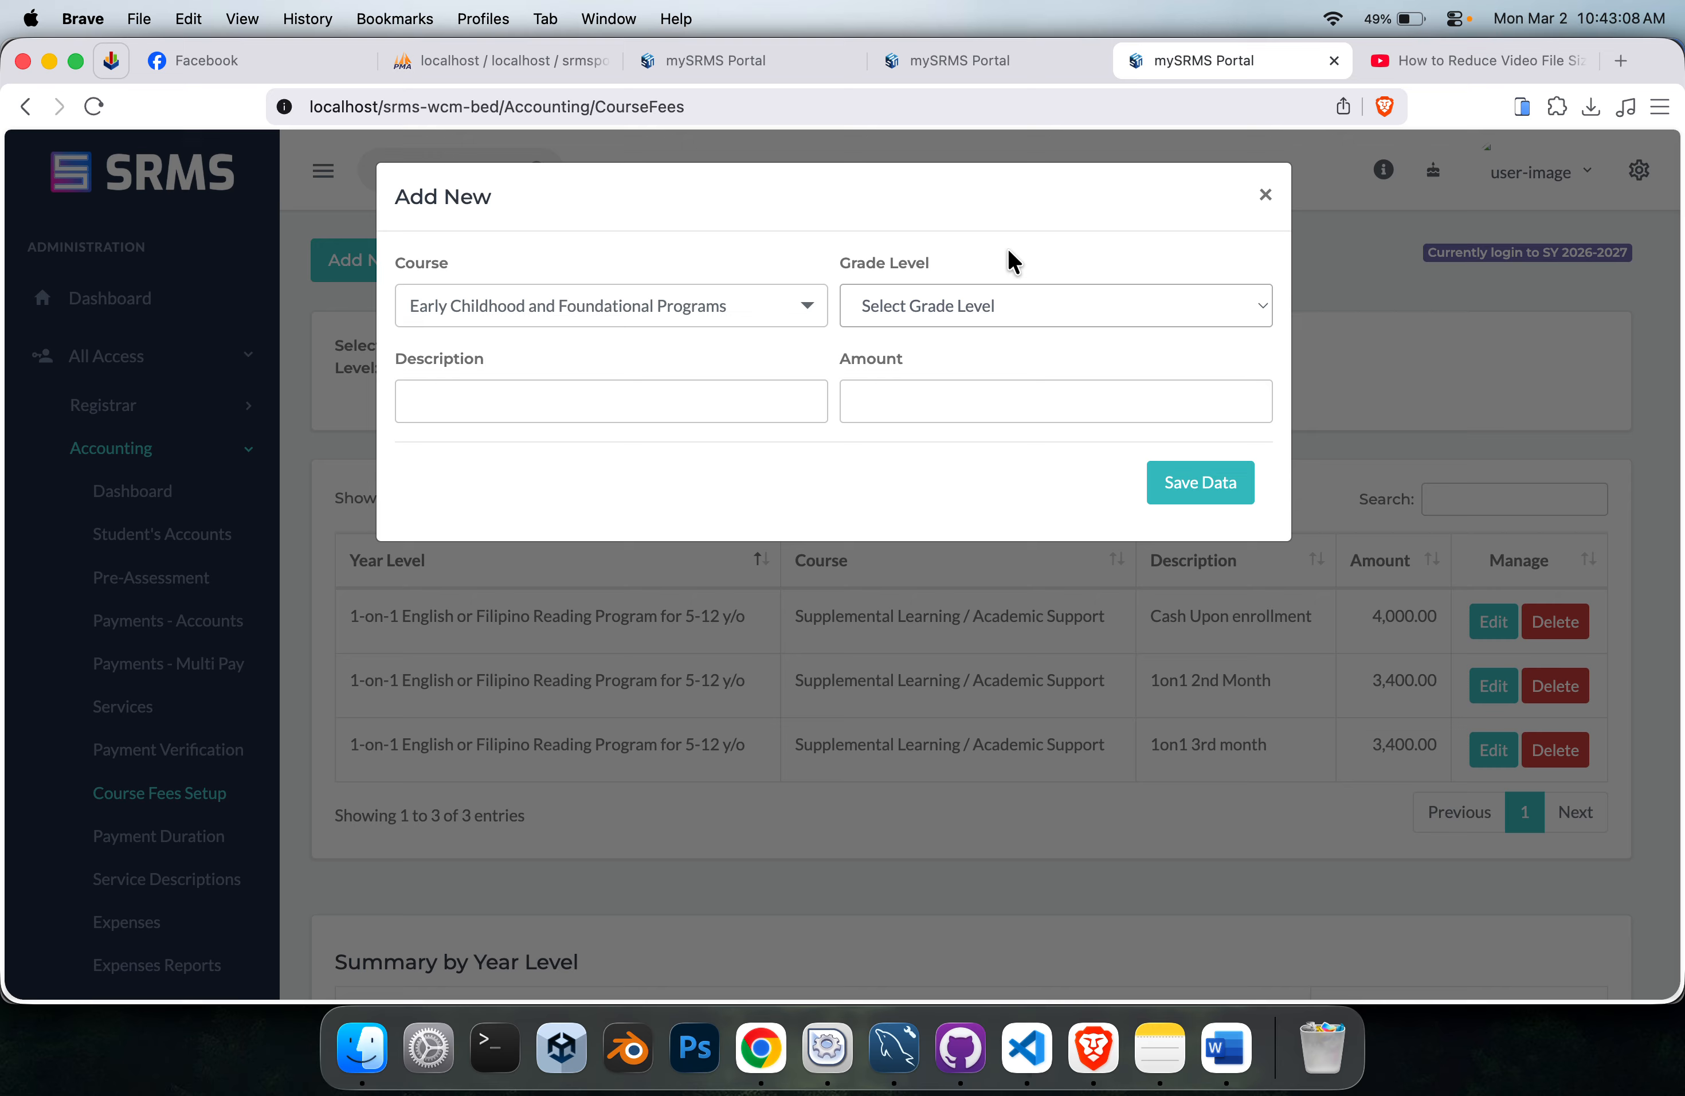
# Save a Supplemental Learning / Academic Support fee for the 1-on-1 English or Filipino Reading Program for 5-12 y/o, described as SAMPLE, amount 50.
pyautogui.click(596, 313)
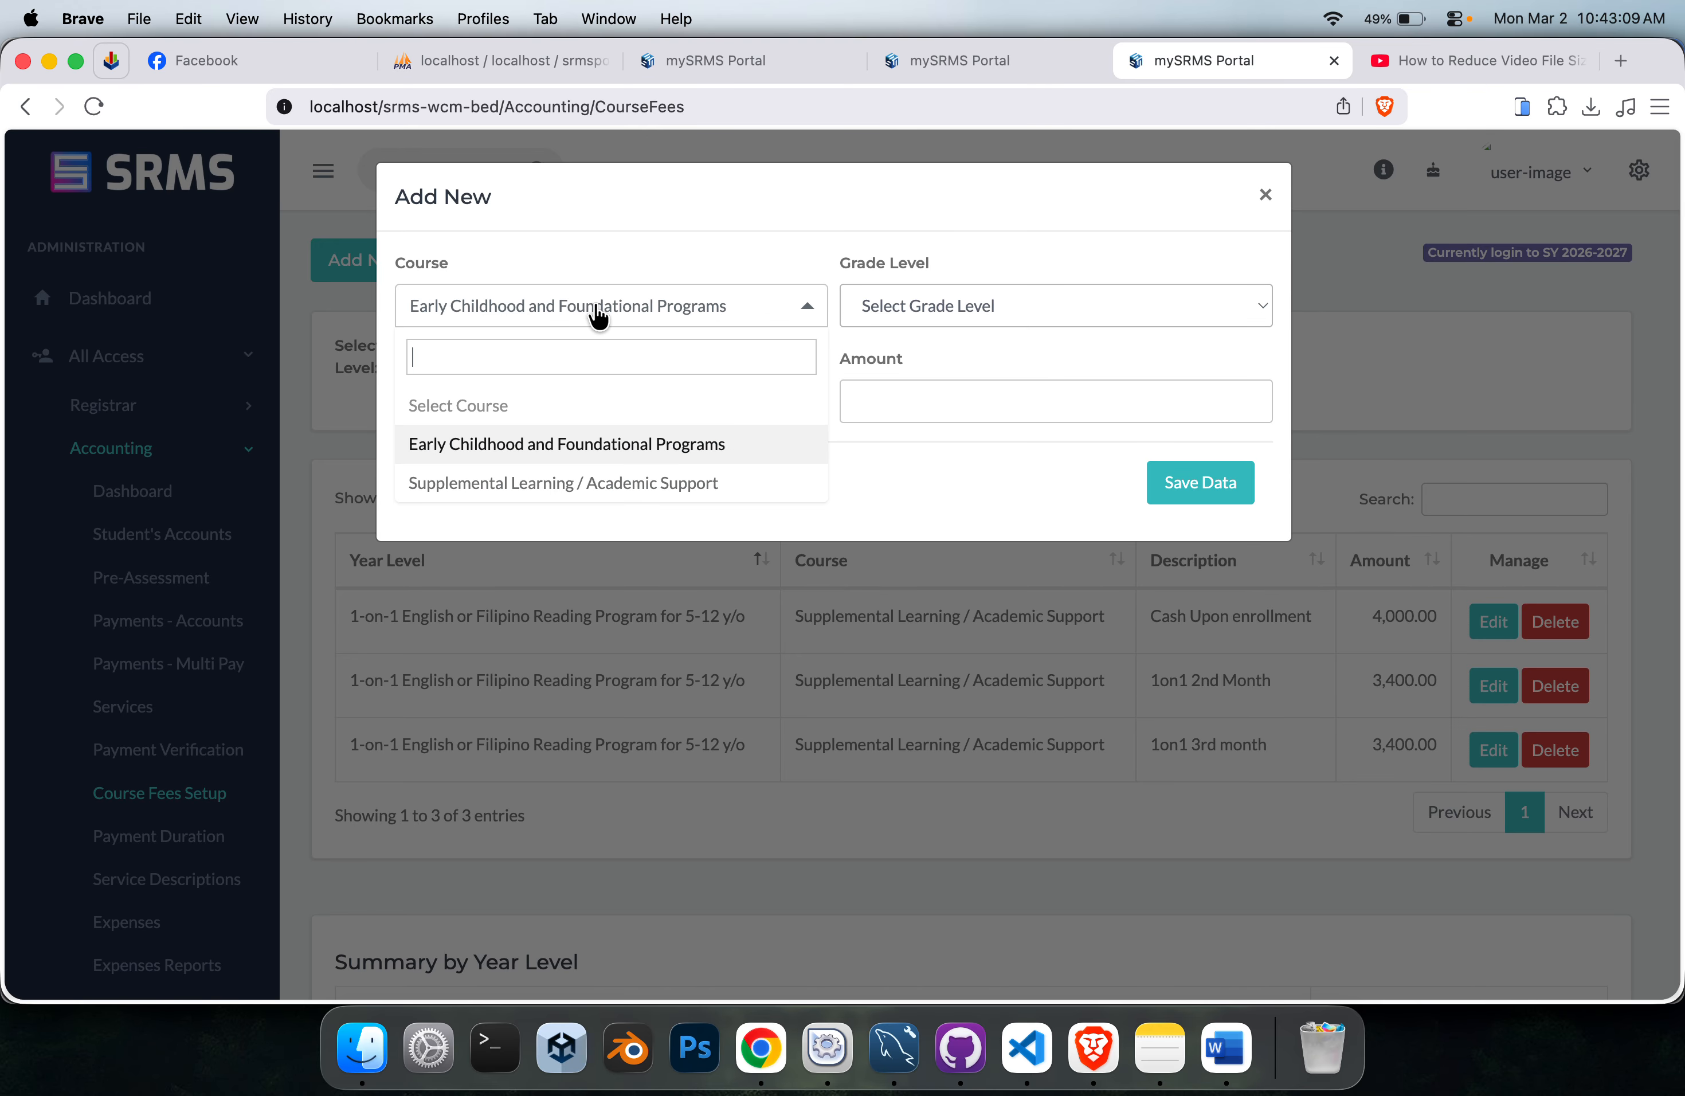
pyautogui.click(655, 499)
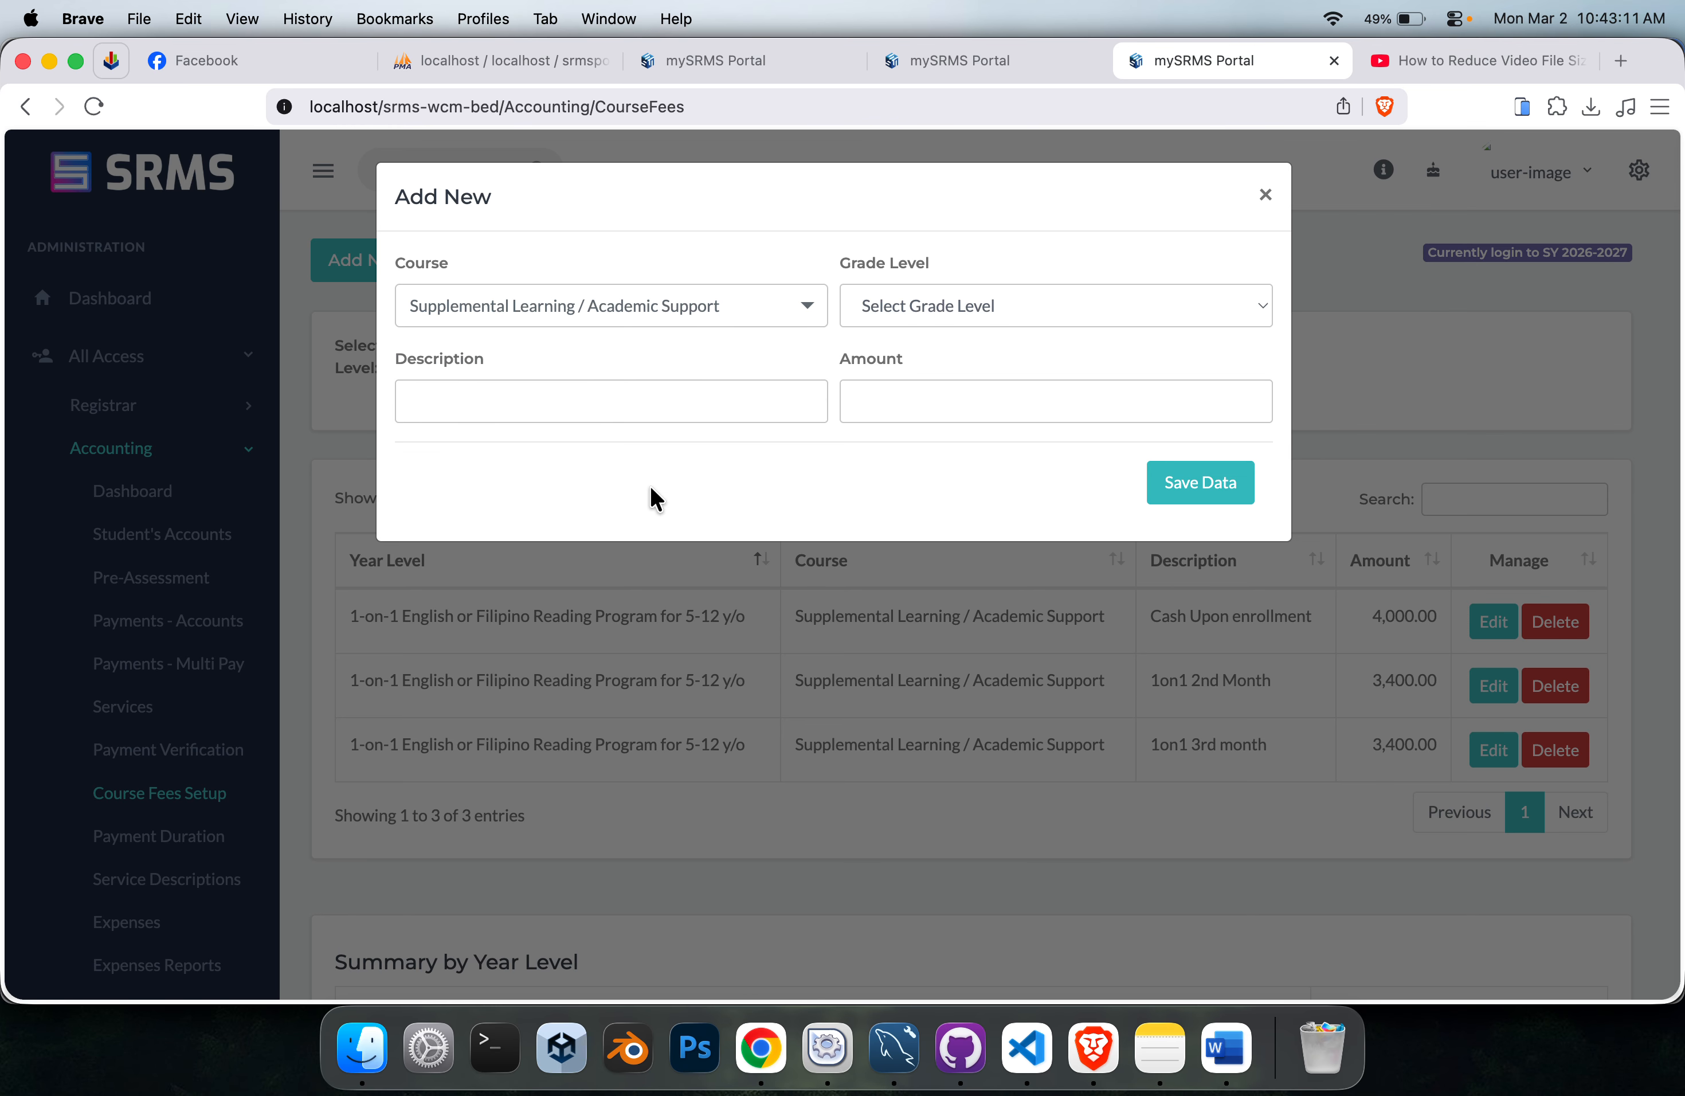
pyautogui.click(966, 307)
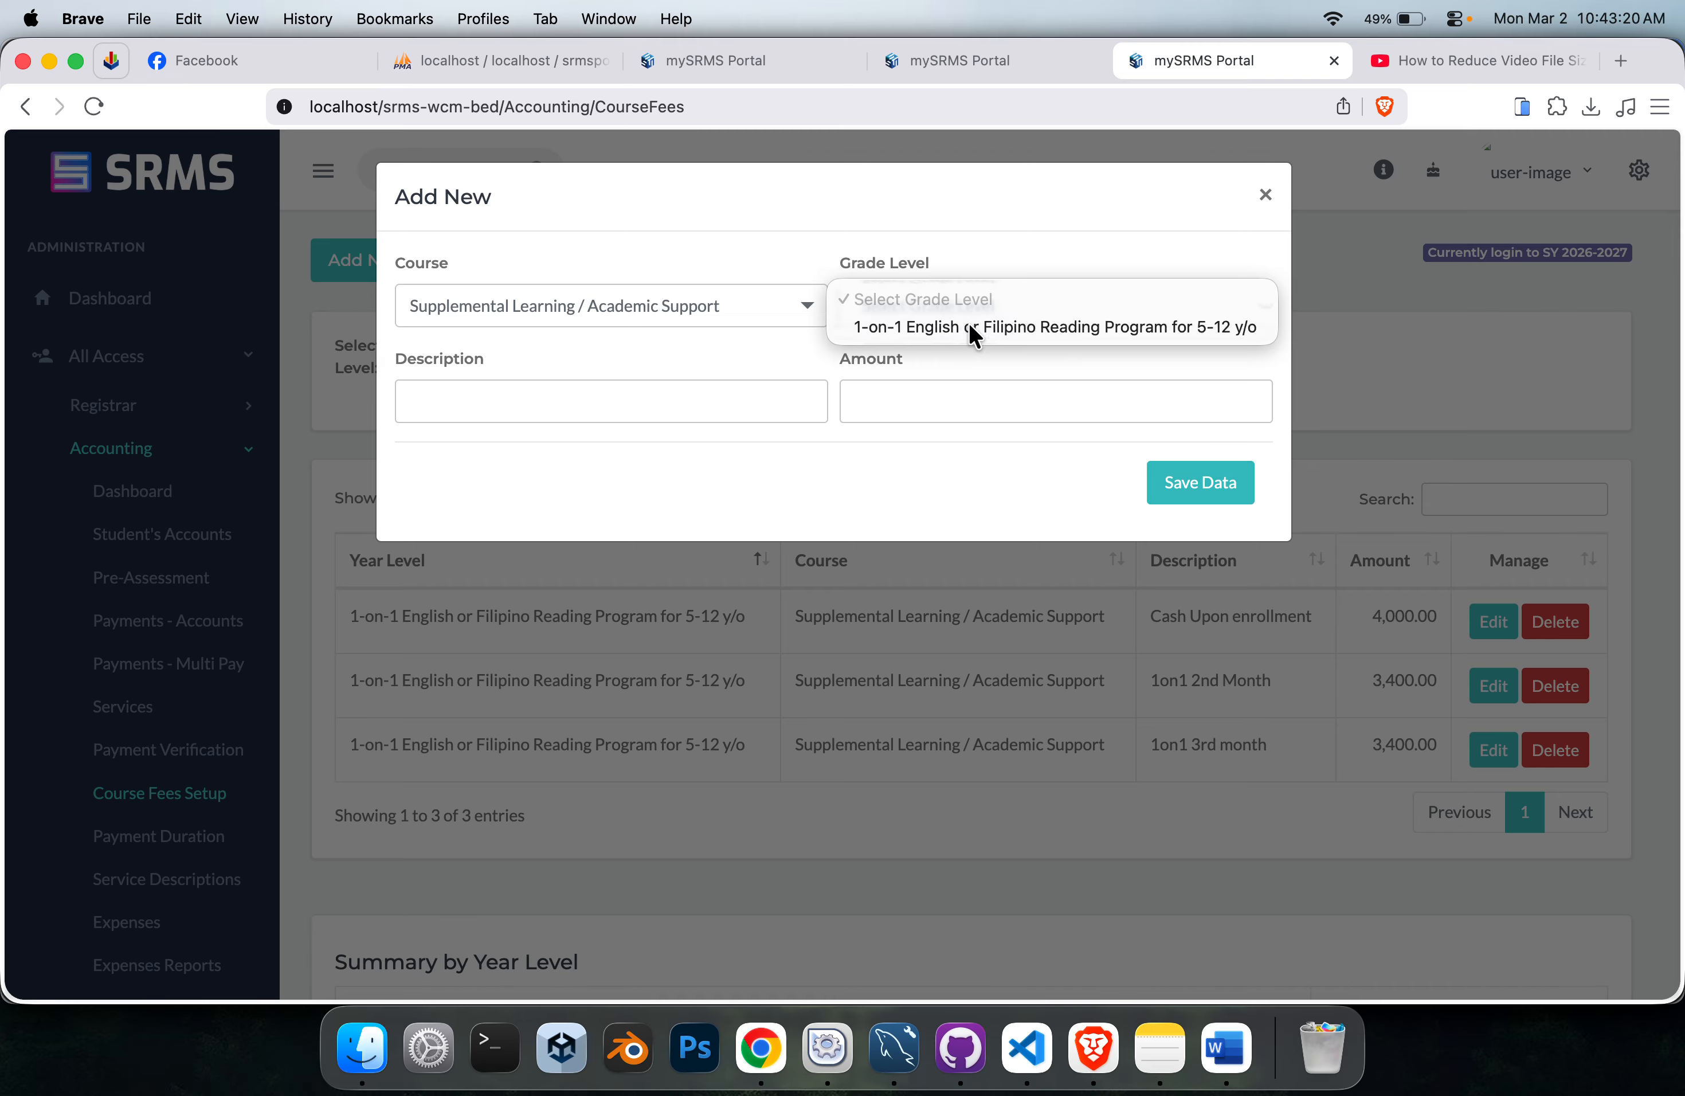
pyautogui.click(969, 324)
pyautogui.click(631, 397)
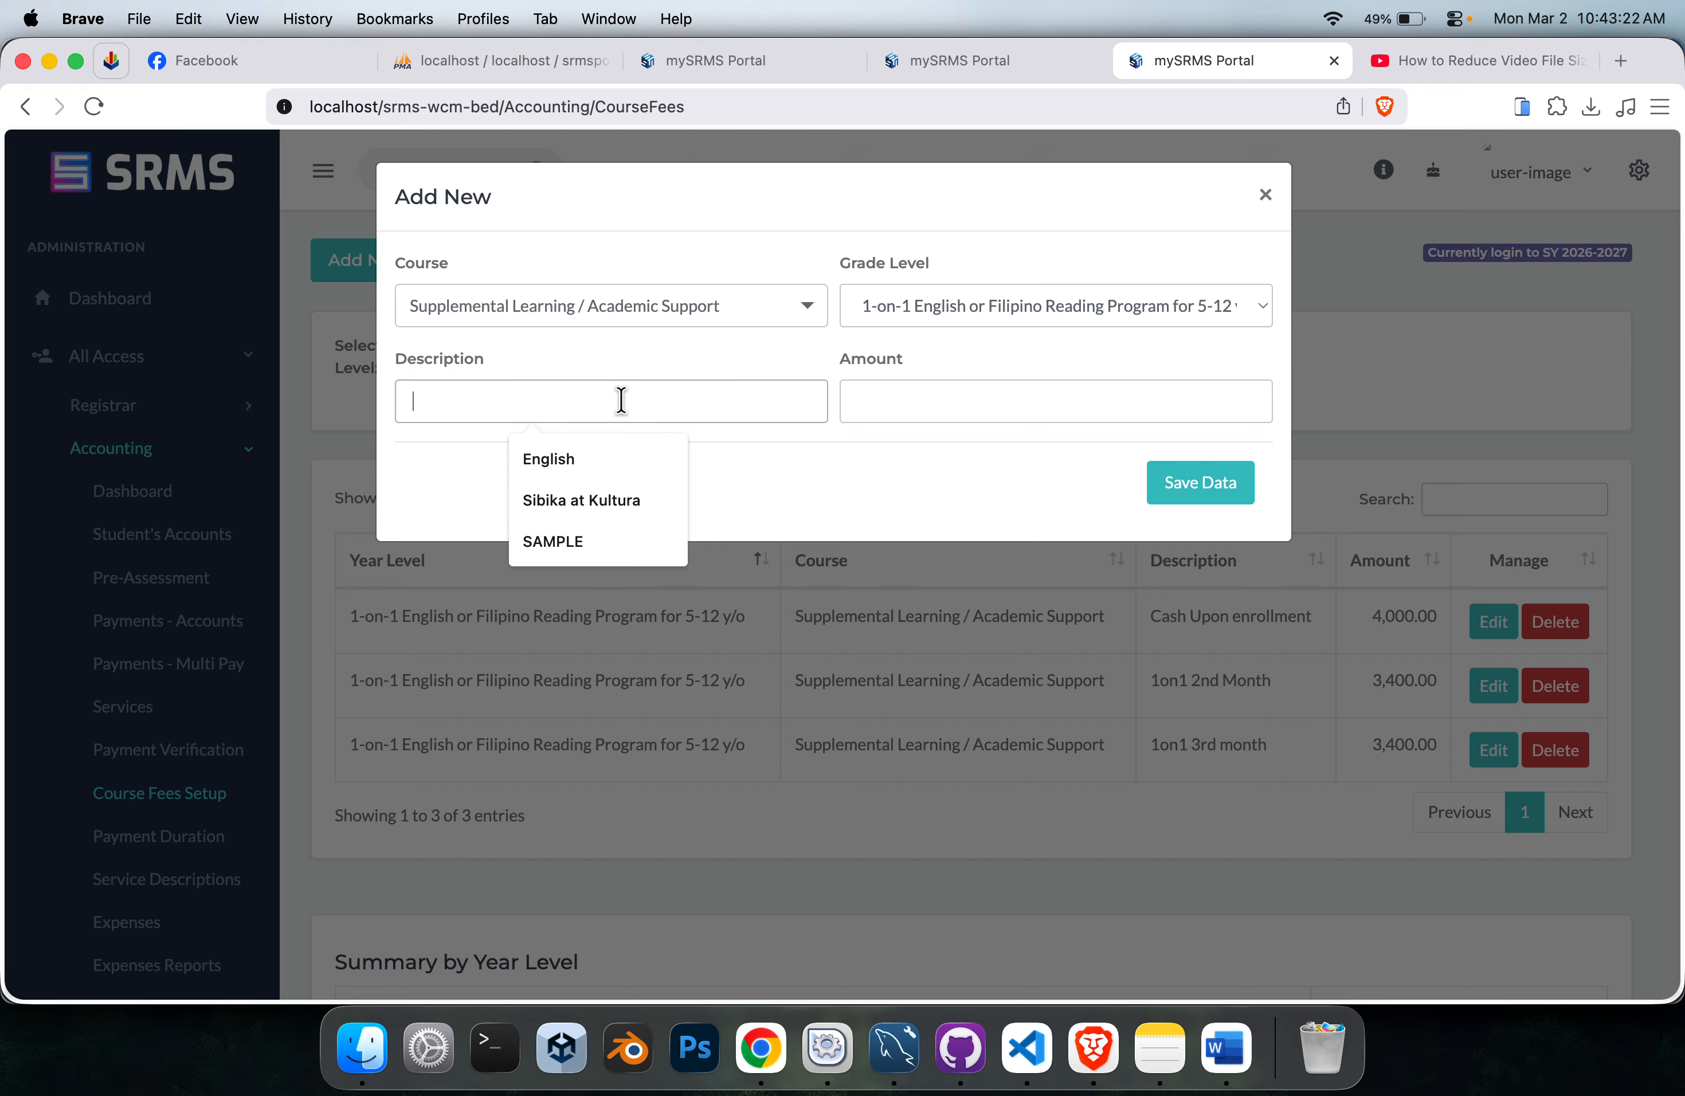
pyautogui.write('SAMP')
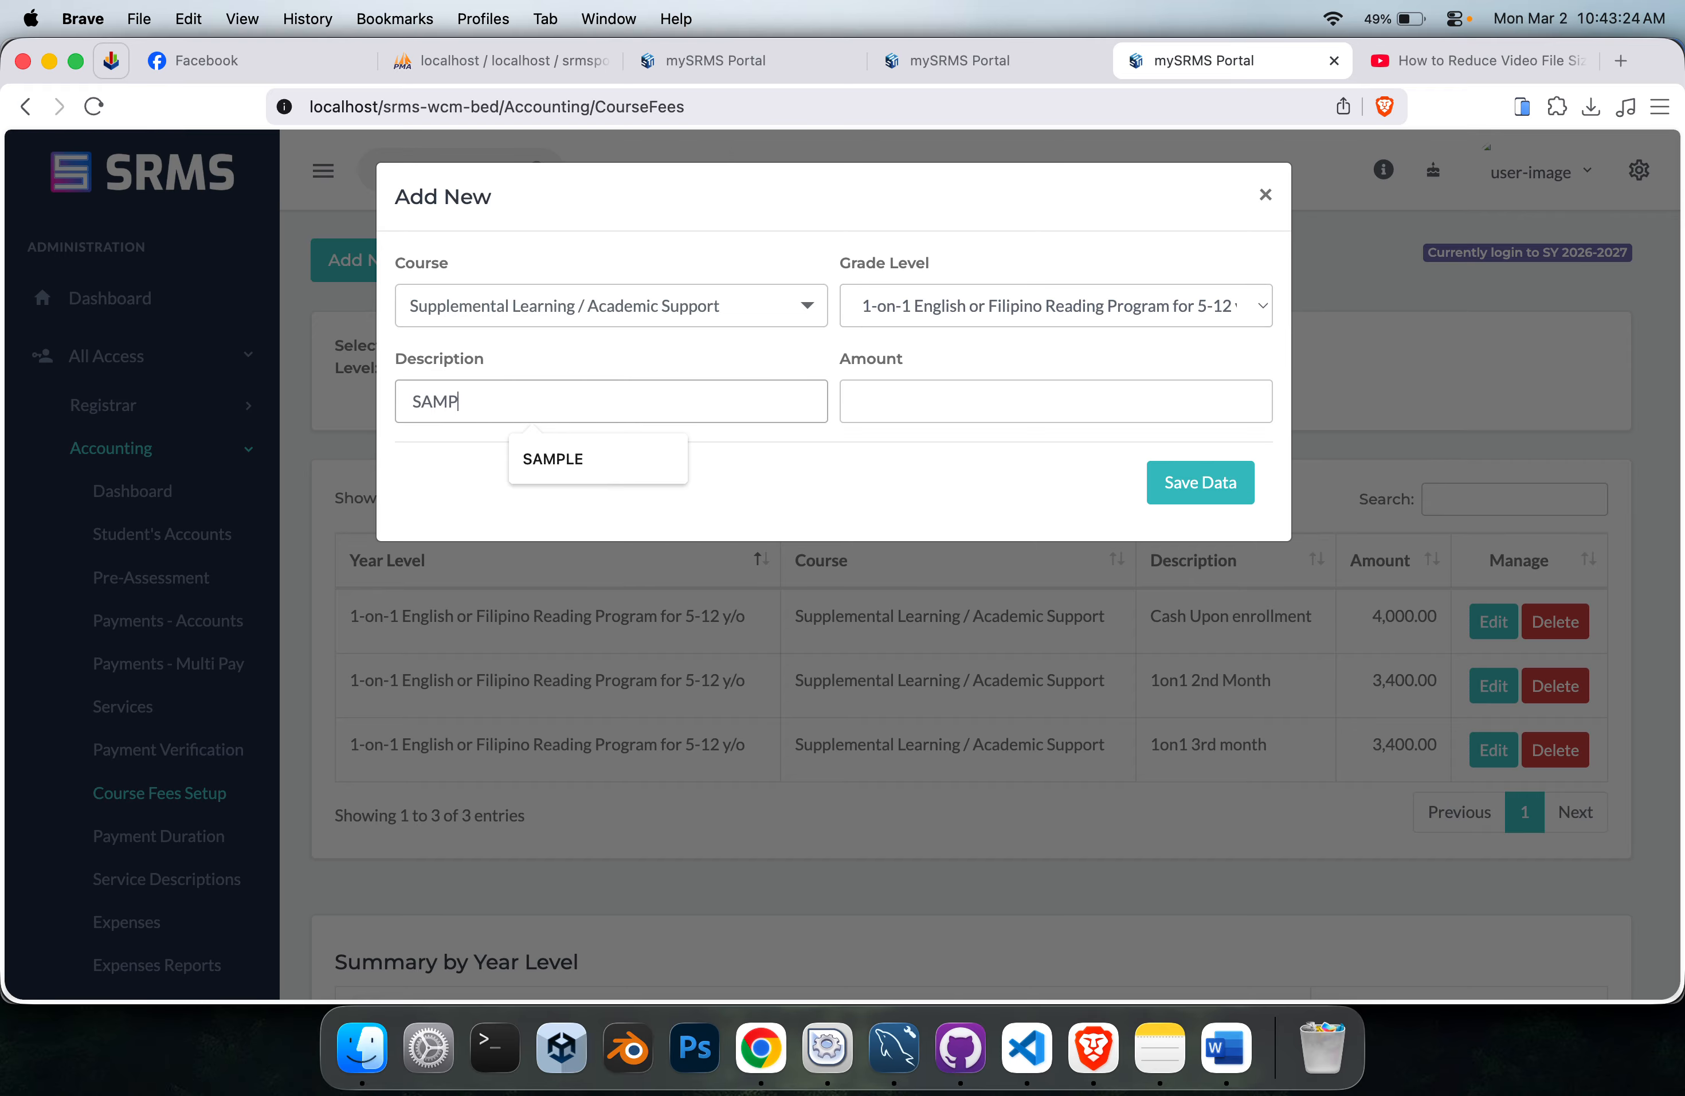
pyautogui.write('LE')
pyautogui.click(1014, 408)
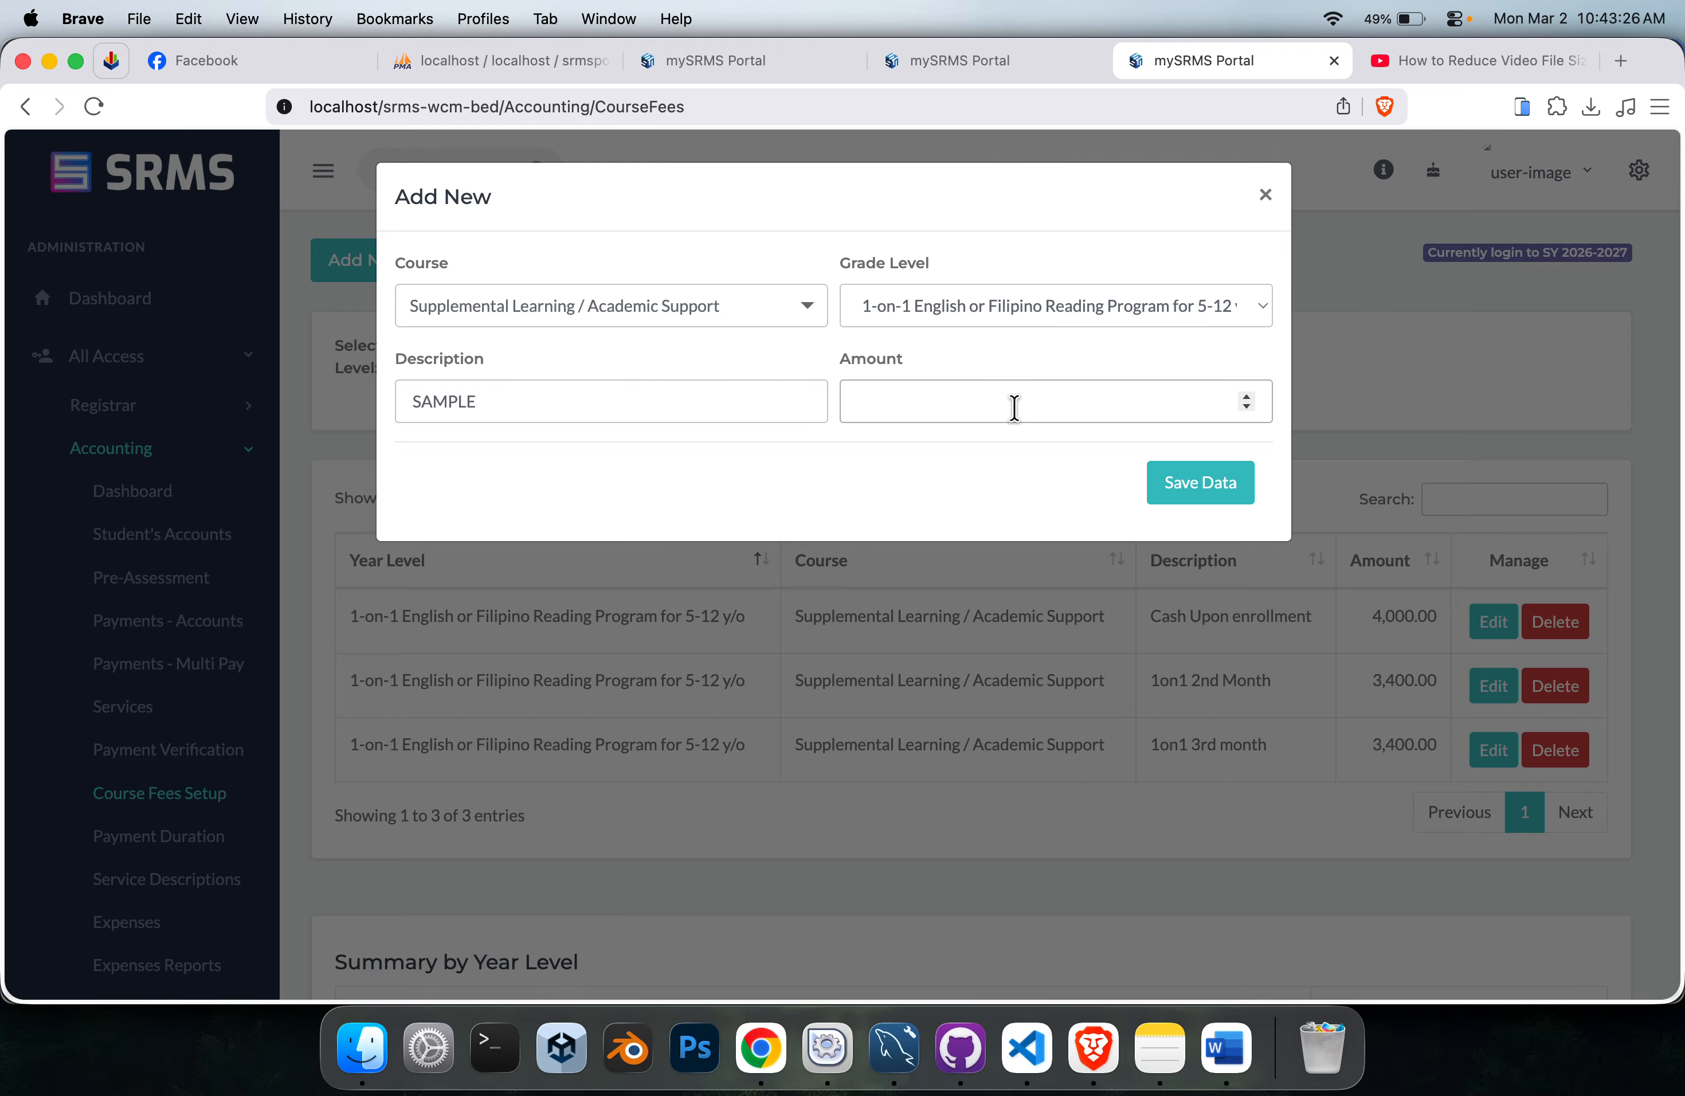
pyautogui.press('Return')
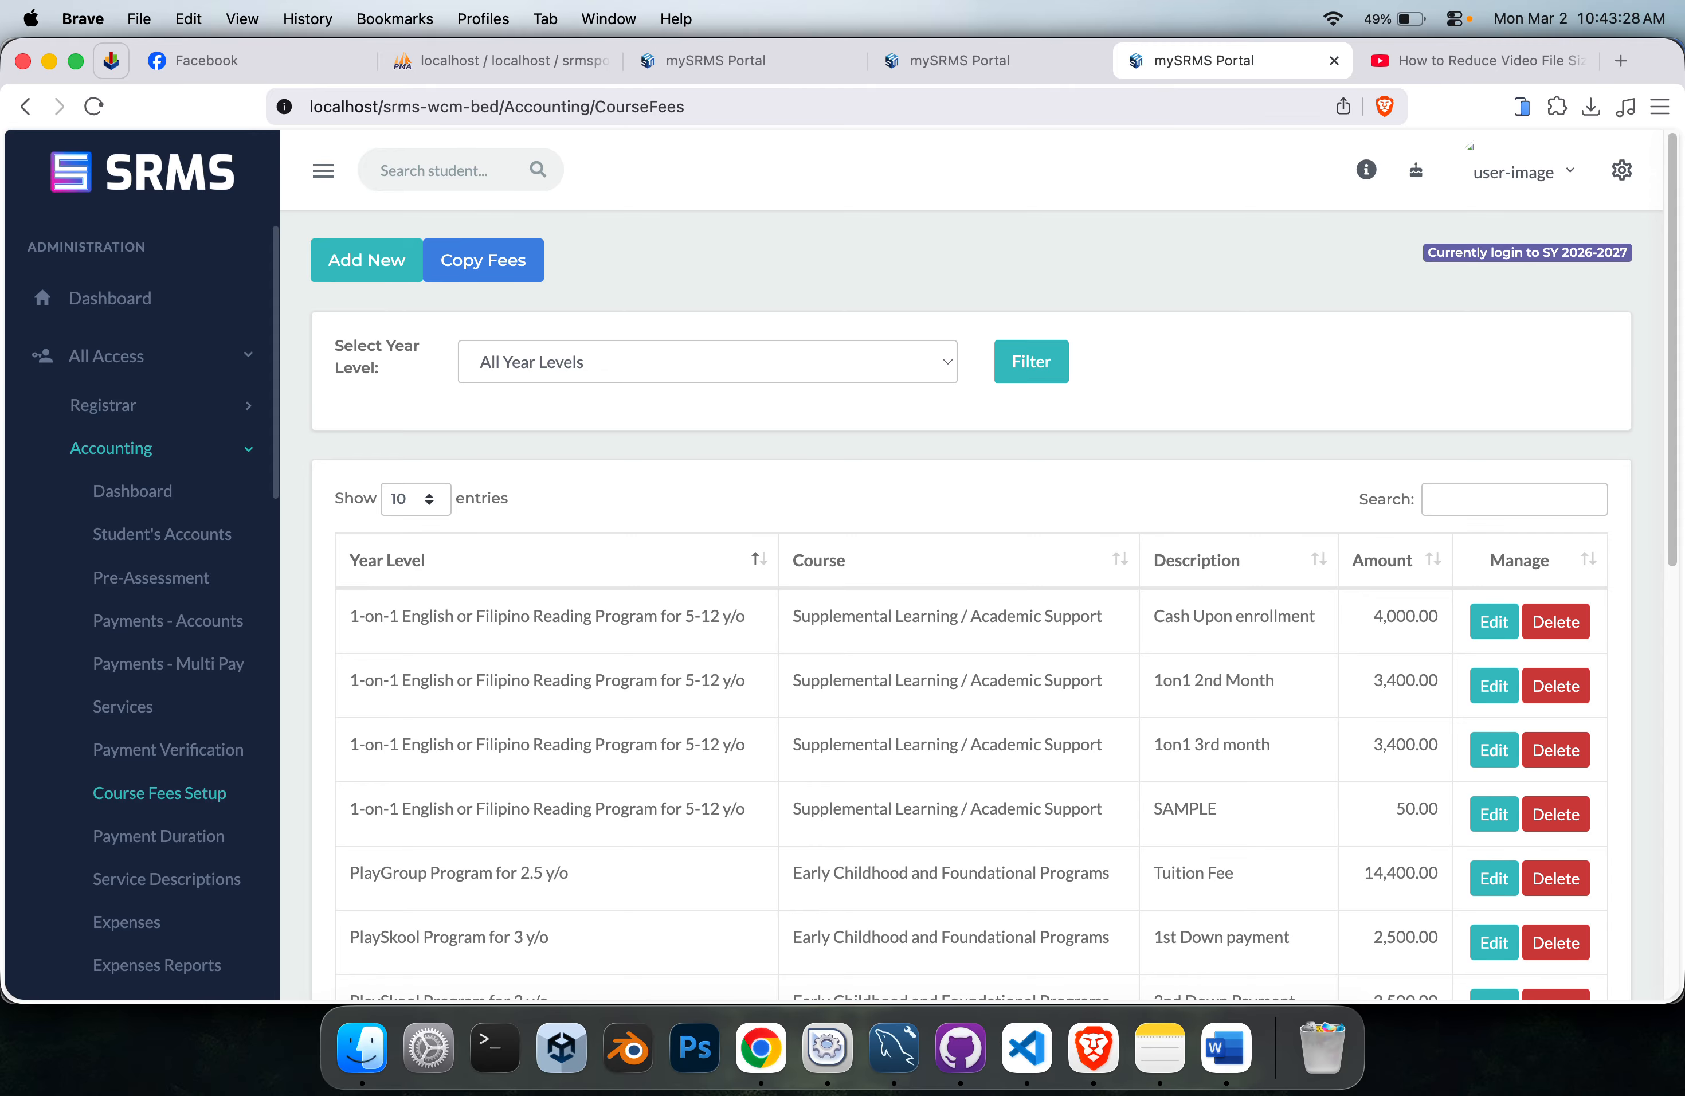
# Filter the course fees by the 1-on-1 reading program again and check the SAMPLE fee entry.
pyautogui.scroll(-1, 640, 427)
pyautogui.click(699, 327)
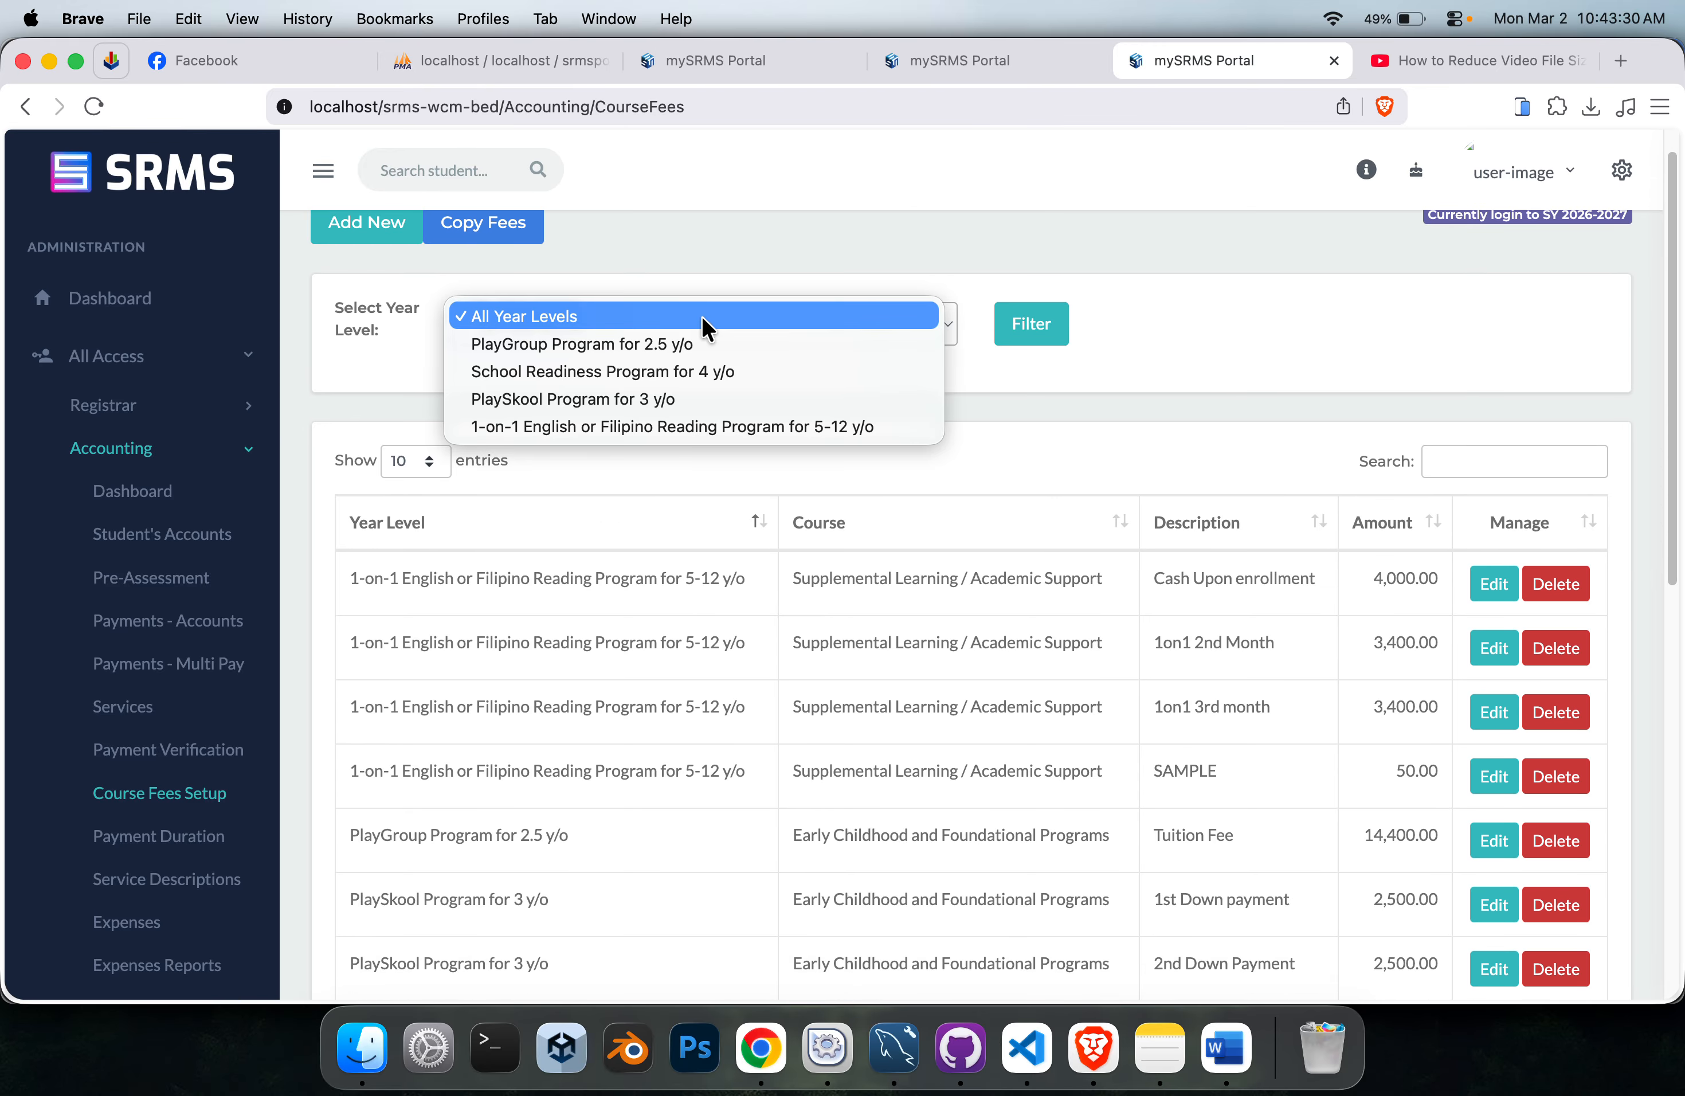
pyautogui.click(672, 429)
pyautogui.click(1031, 324)
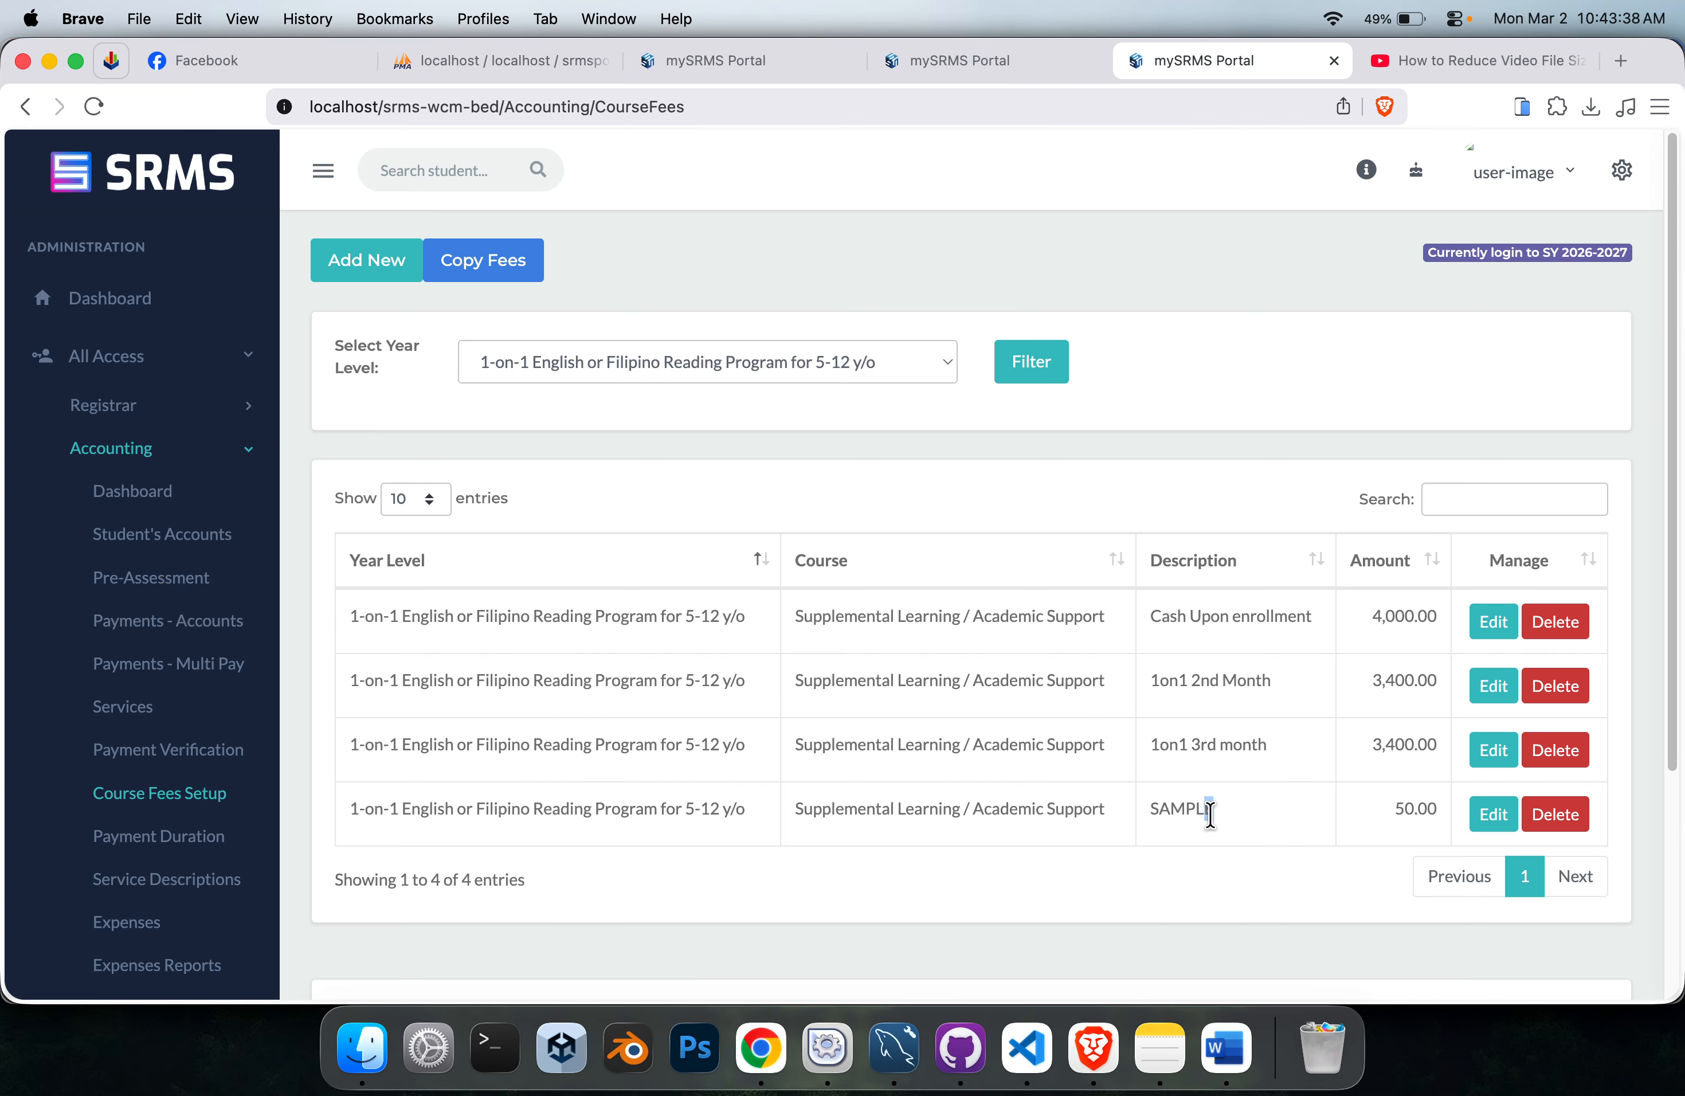
pyautogui.moveTo(1210, 812); pyautogui.dragTo(1144, 820)
# Return to the student's open account statement, reload it to check its fees, and close it.
pyautogui.click(952, 65)
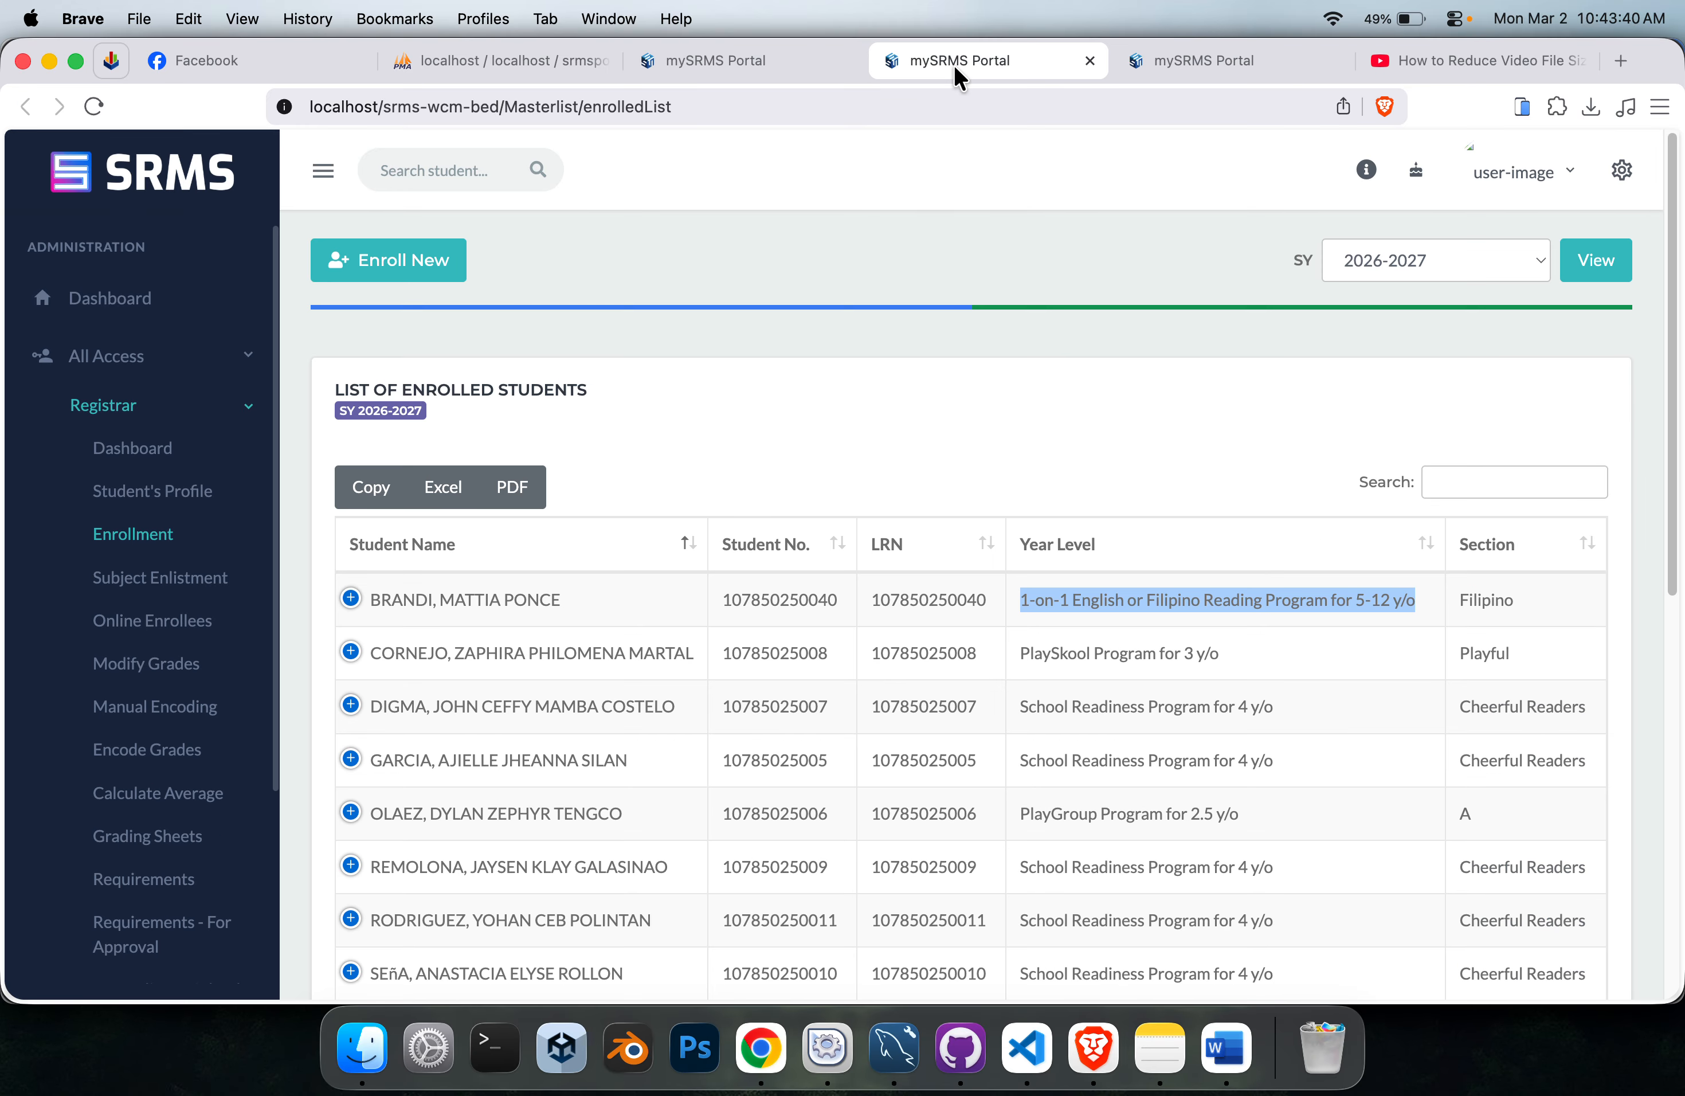
pyautogui.click(715, 57)
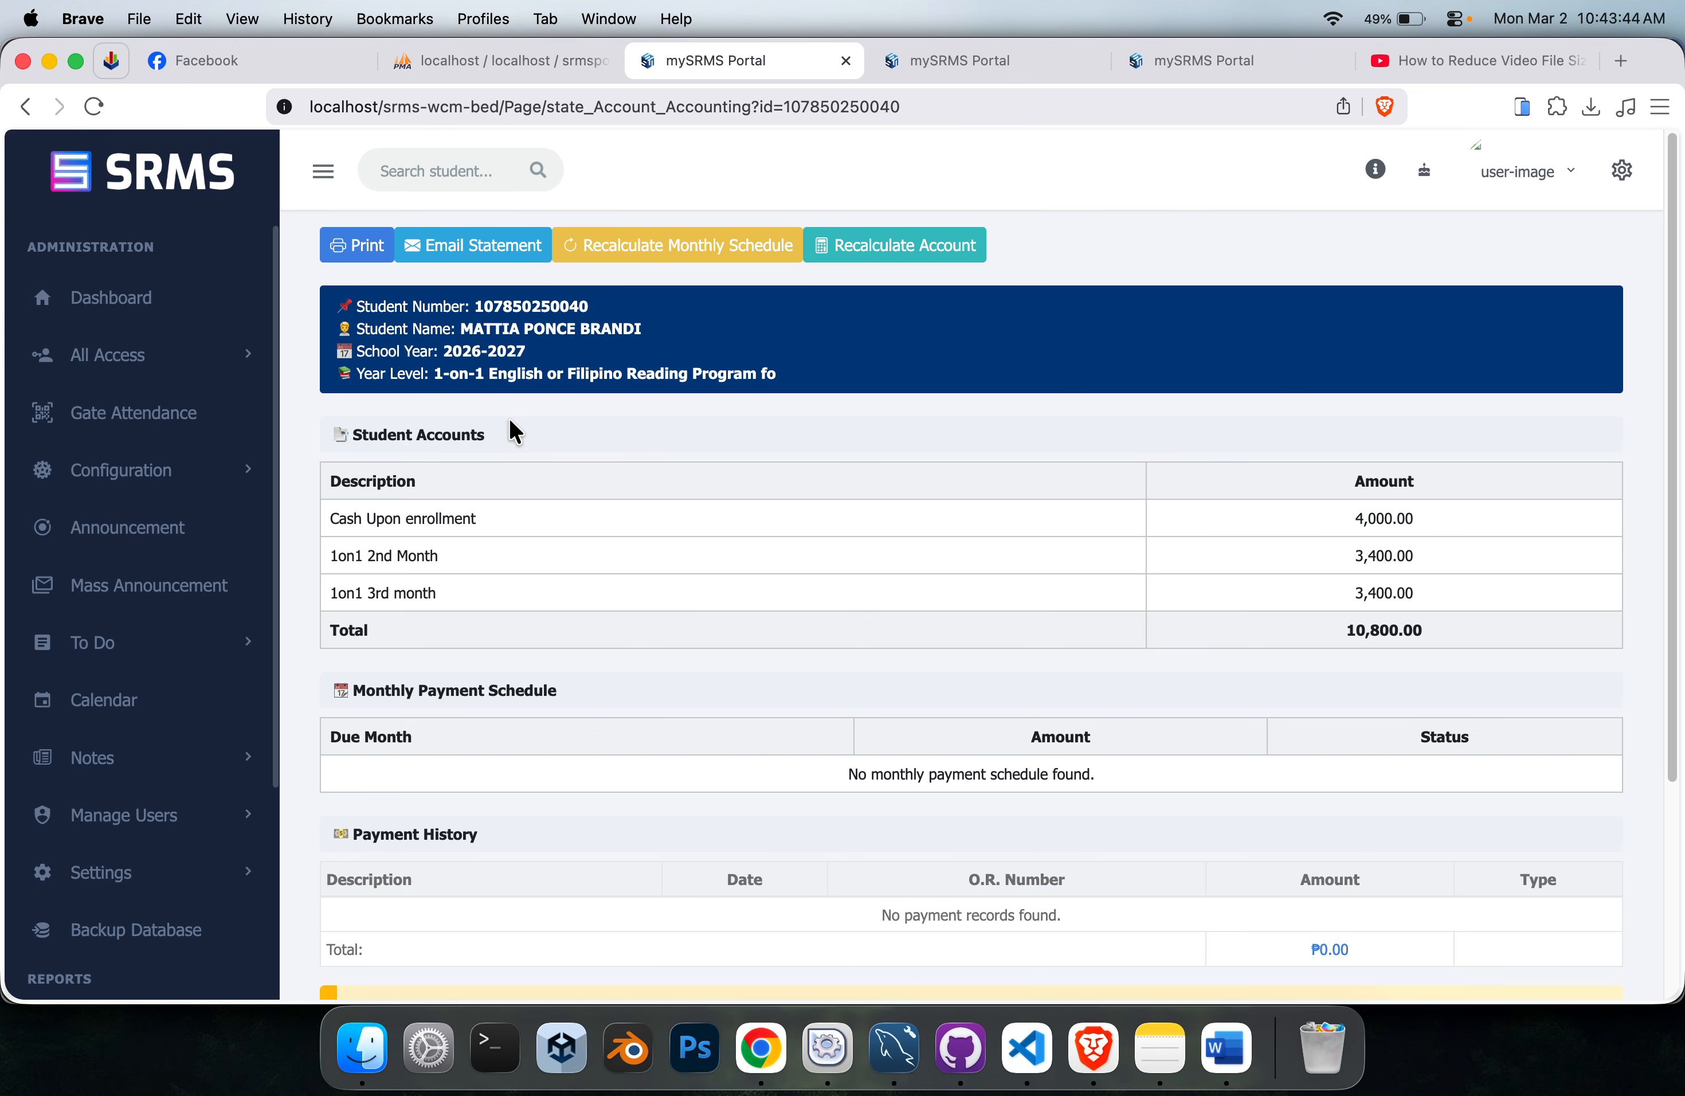
pyautogui.press('super+r')
pyautogui.click(846, 61)
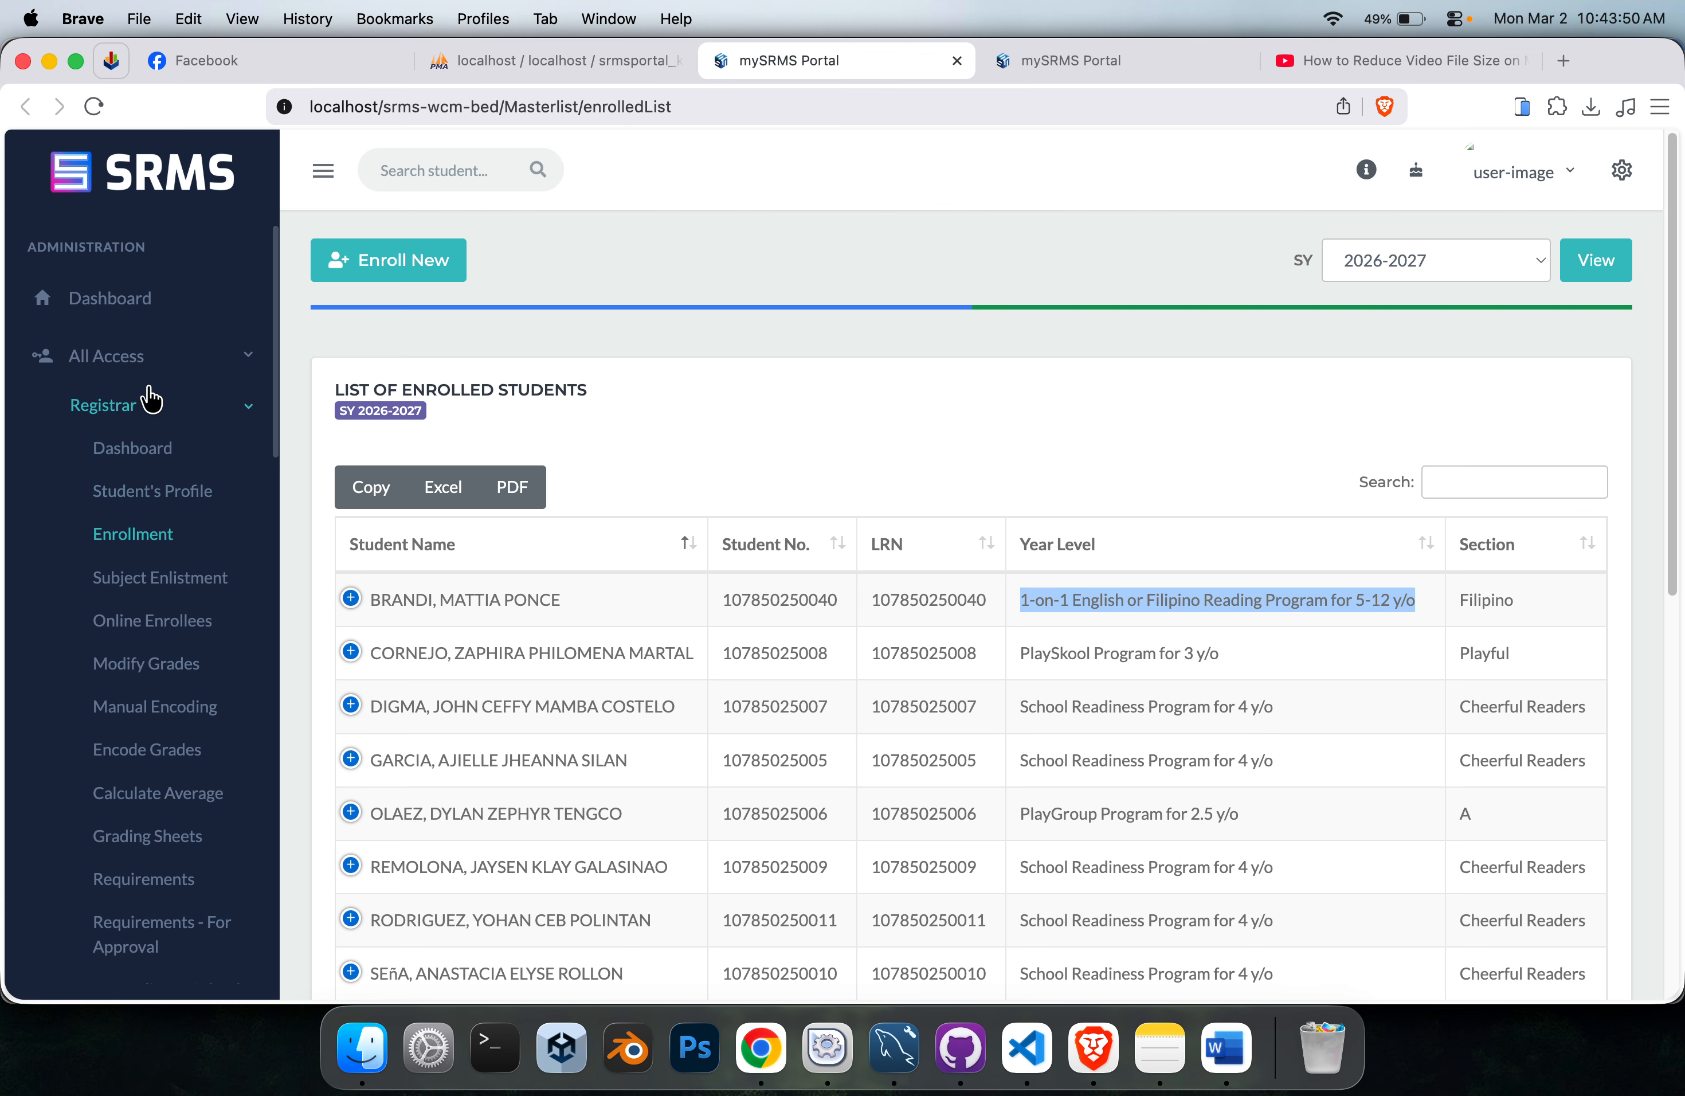
# Search Students' Accounts for the student in the 1-on-1 reading program and open the statement of account.
pyautogui.click(151, 403)
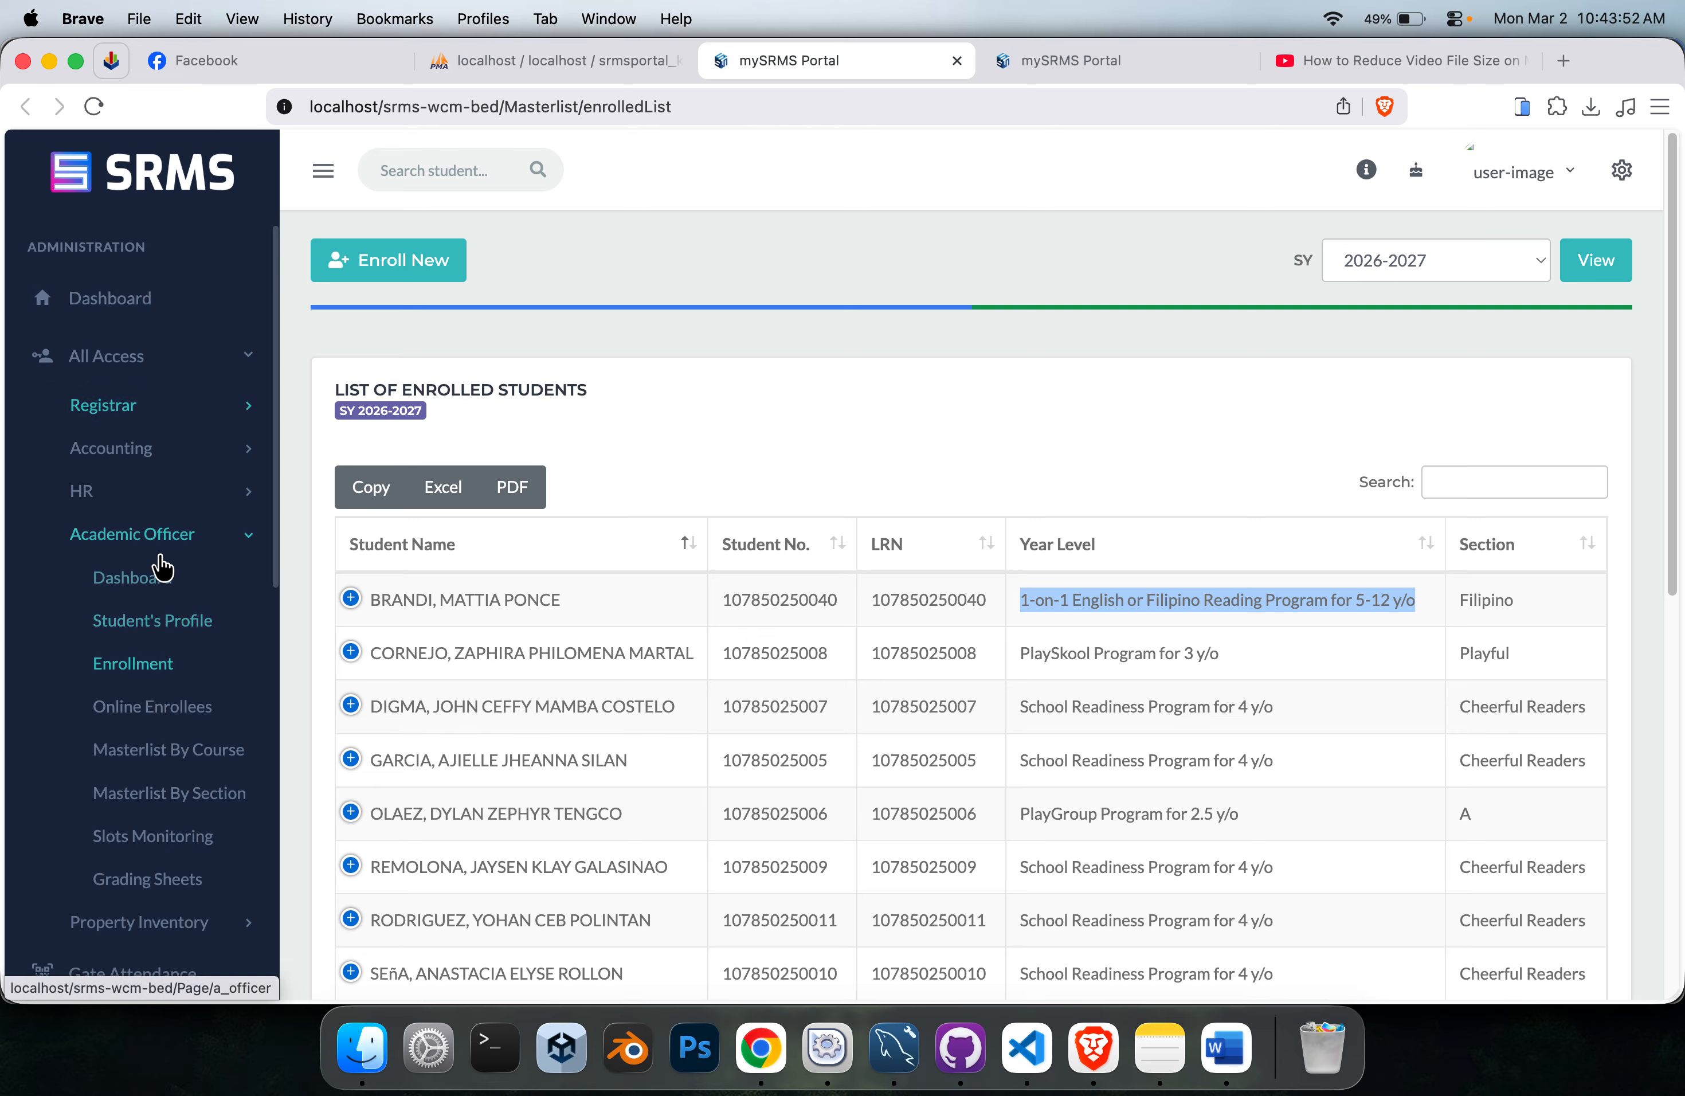
pyautogui.click(178, 452)
pyautogui.click(187, 532)
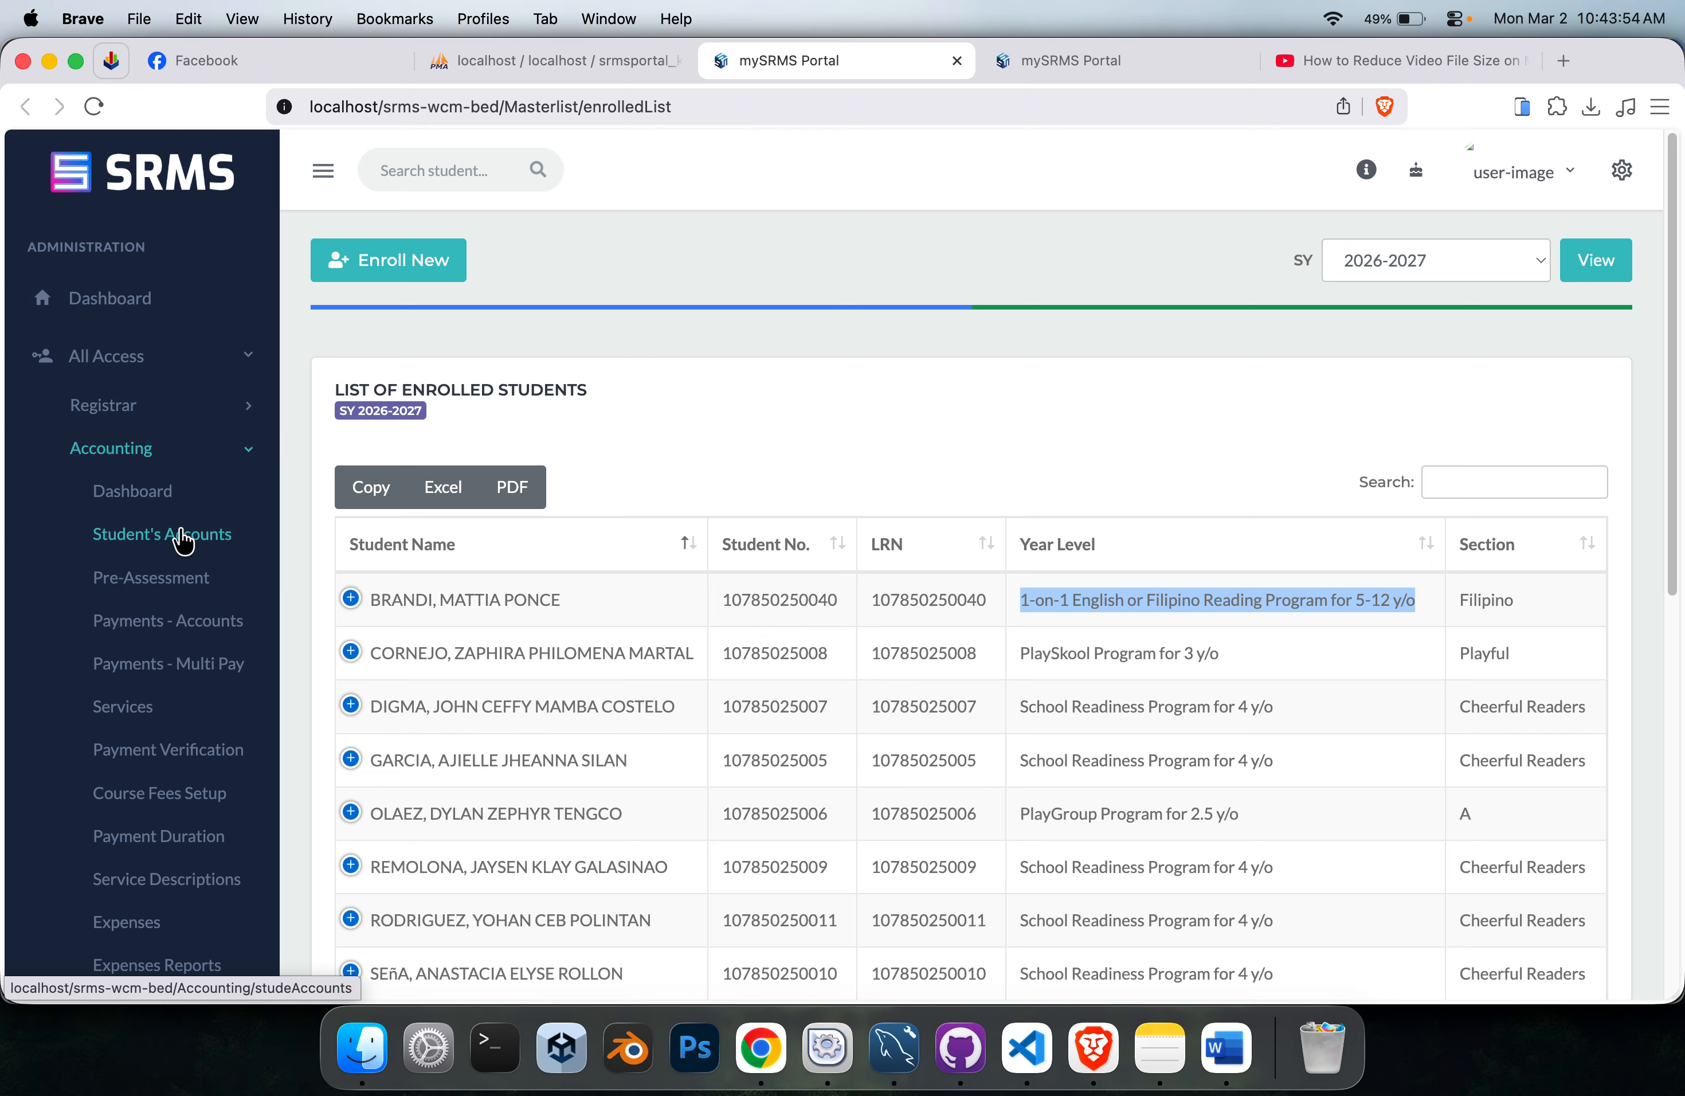
pyautogui.click(504, 397)
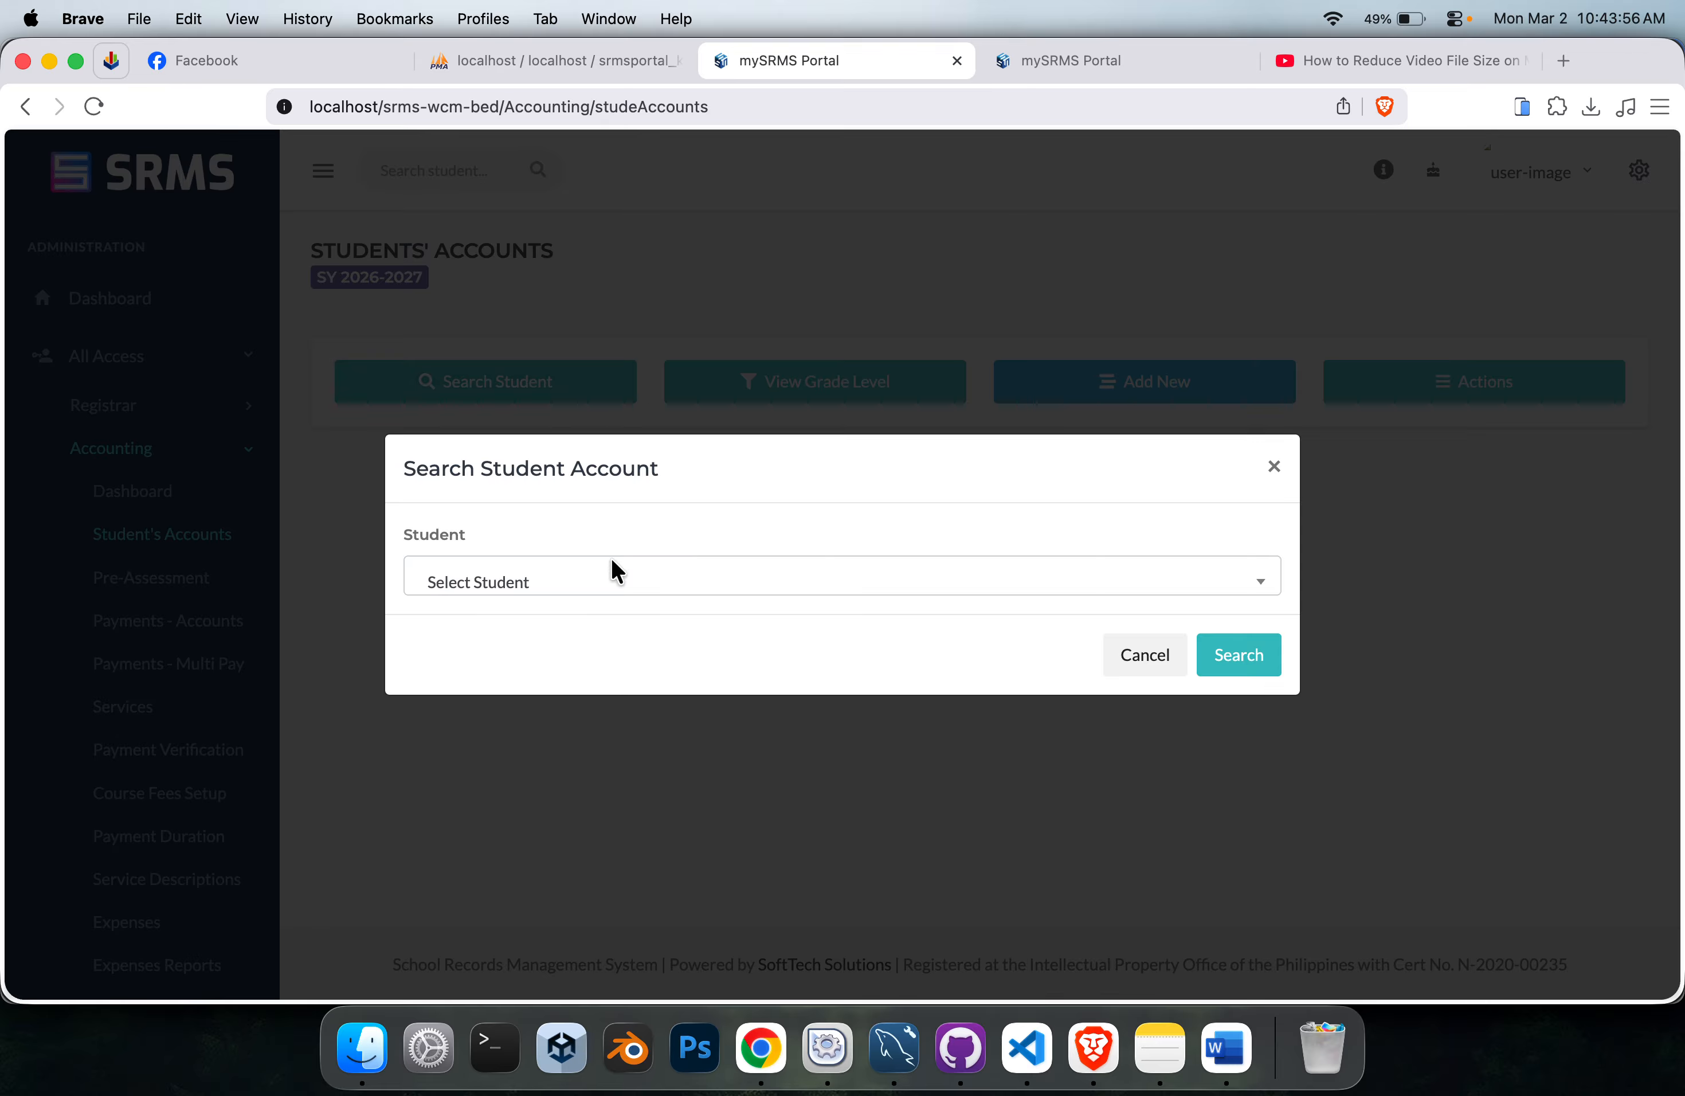
pyautogui.click(615, 580)
pyautogui.click(639, 715)
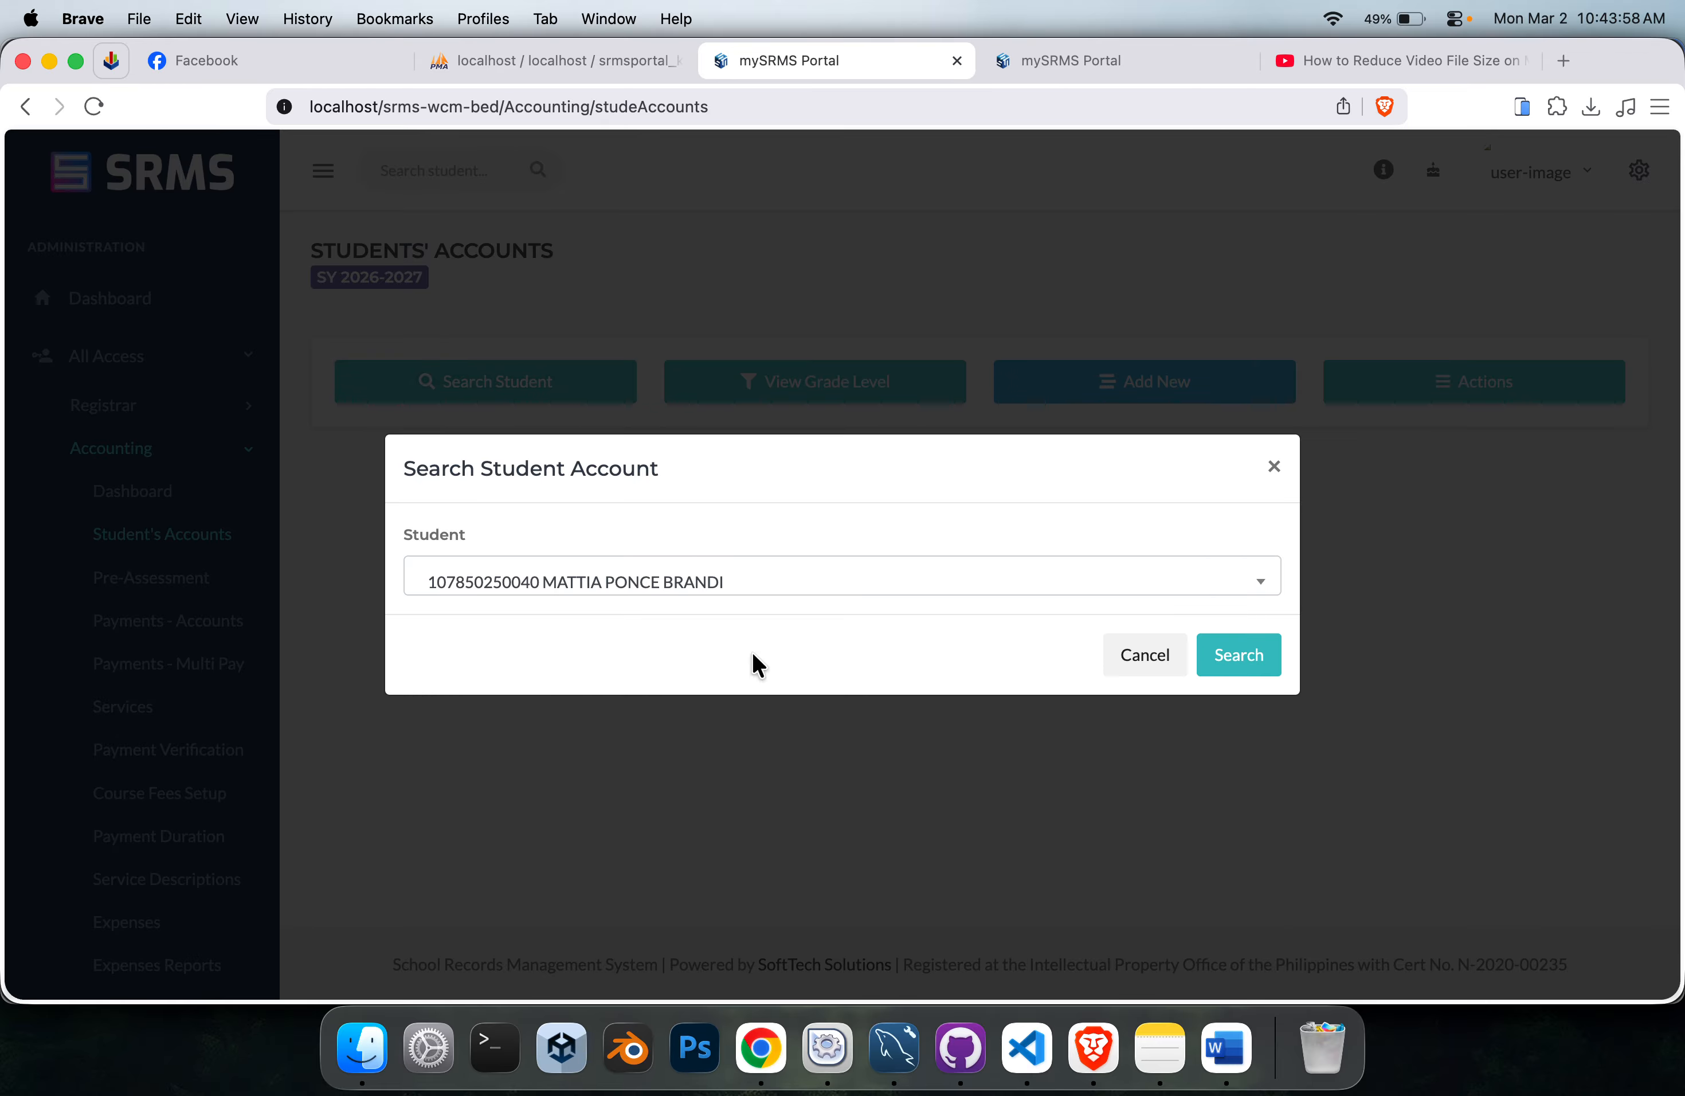
pyautogui.click(1210, 658)
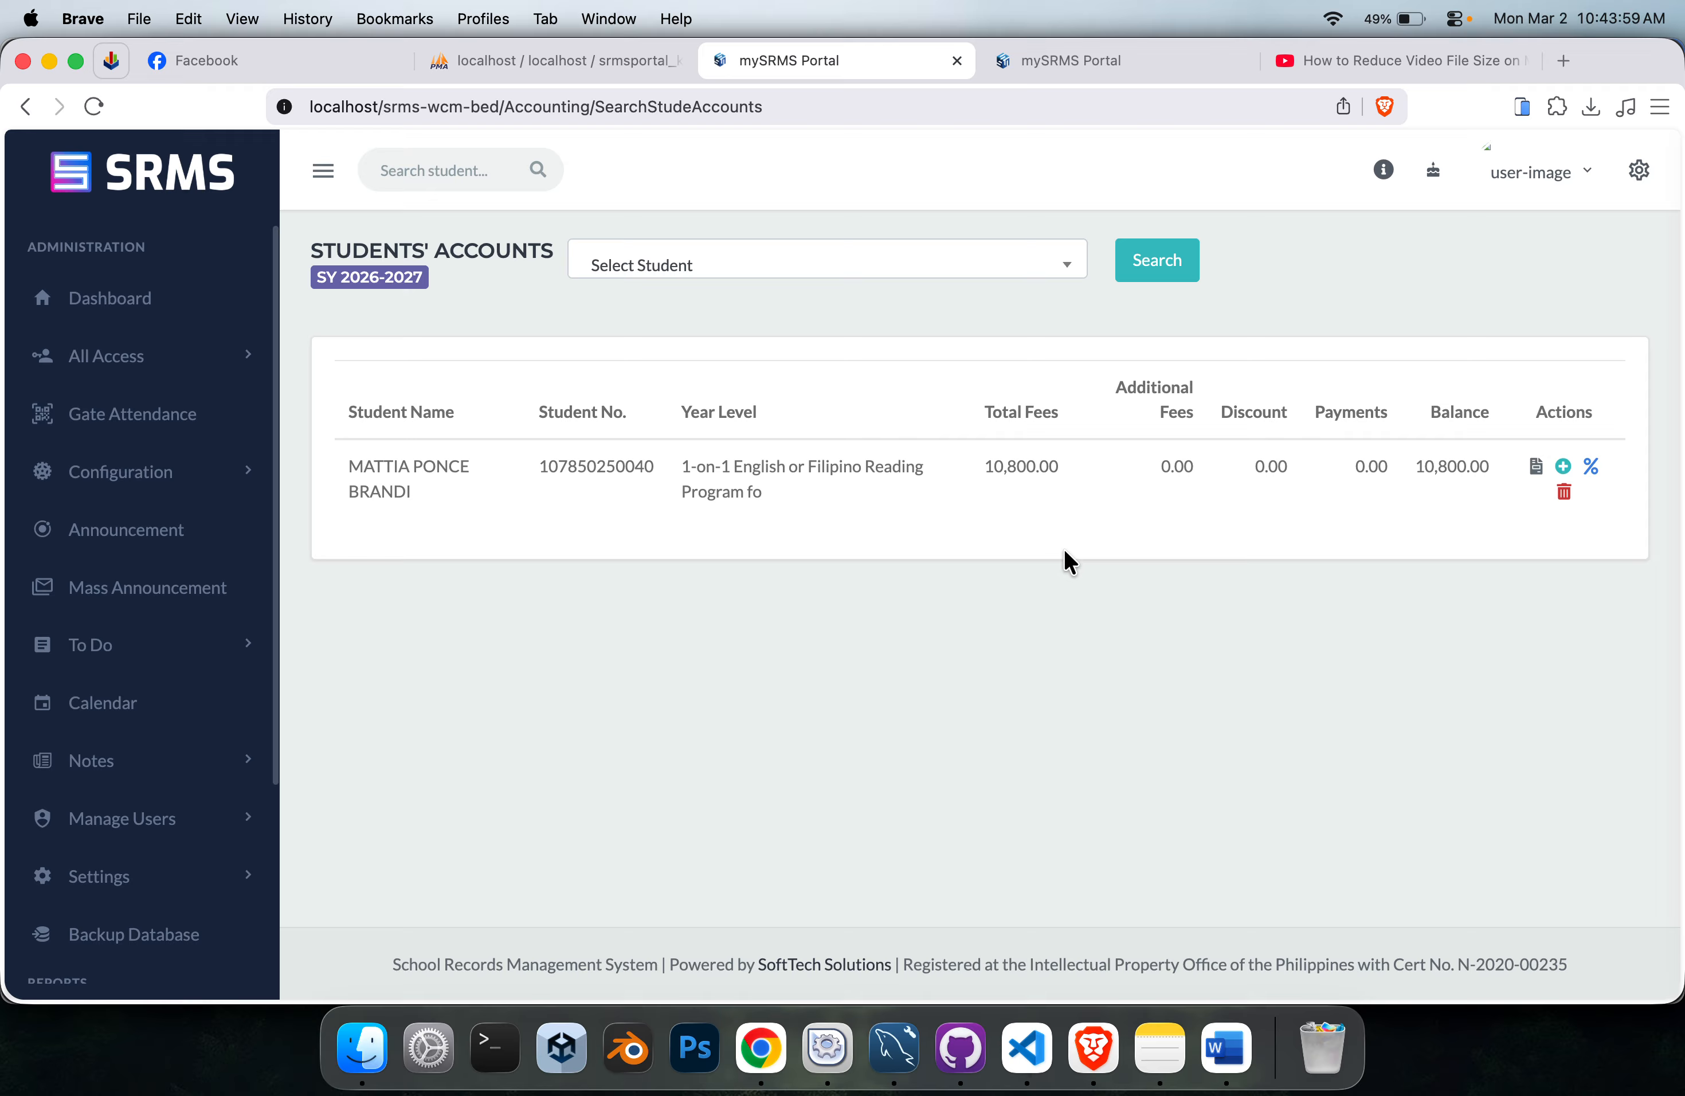
pyautogui.click(1535, 468)
# Review the fee descriptions listed in the student's account statement and close the statement.
pyautogui.click(999, 70)
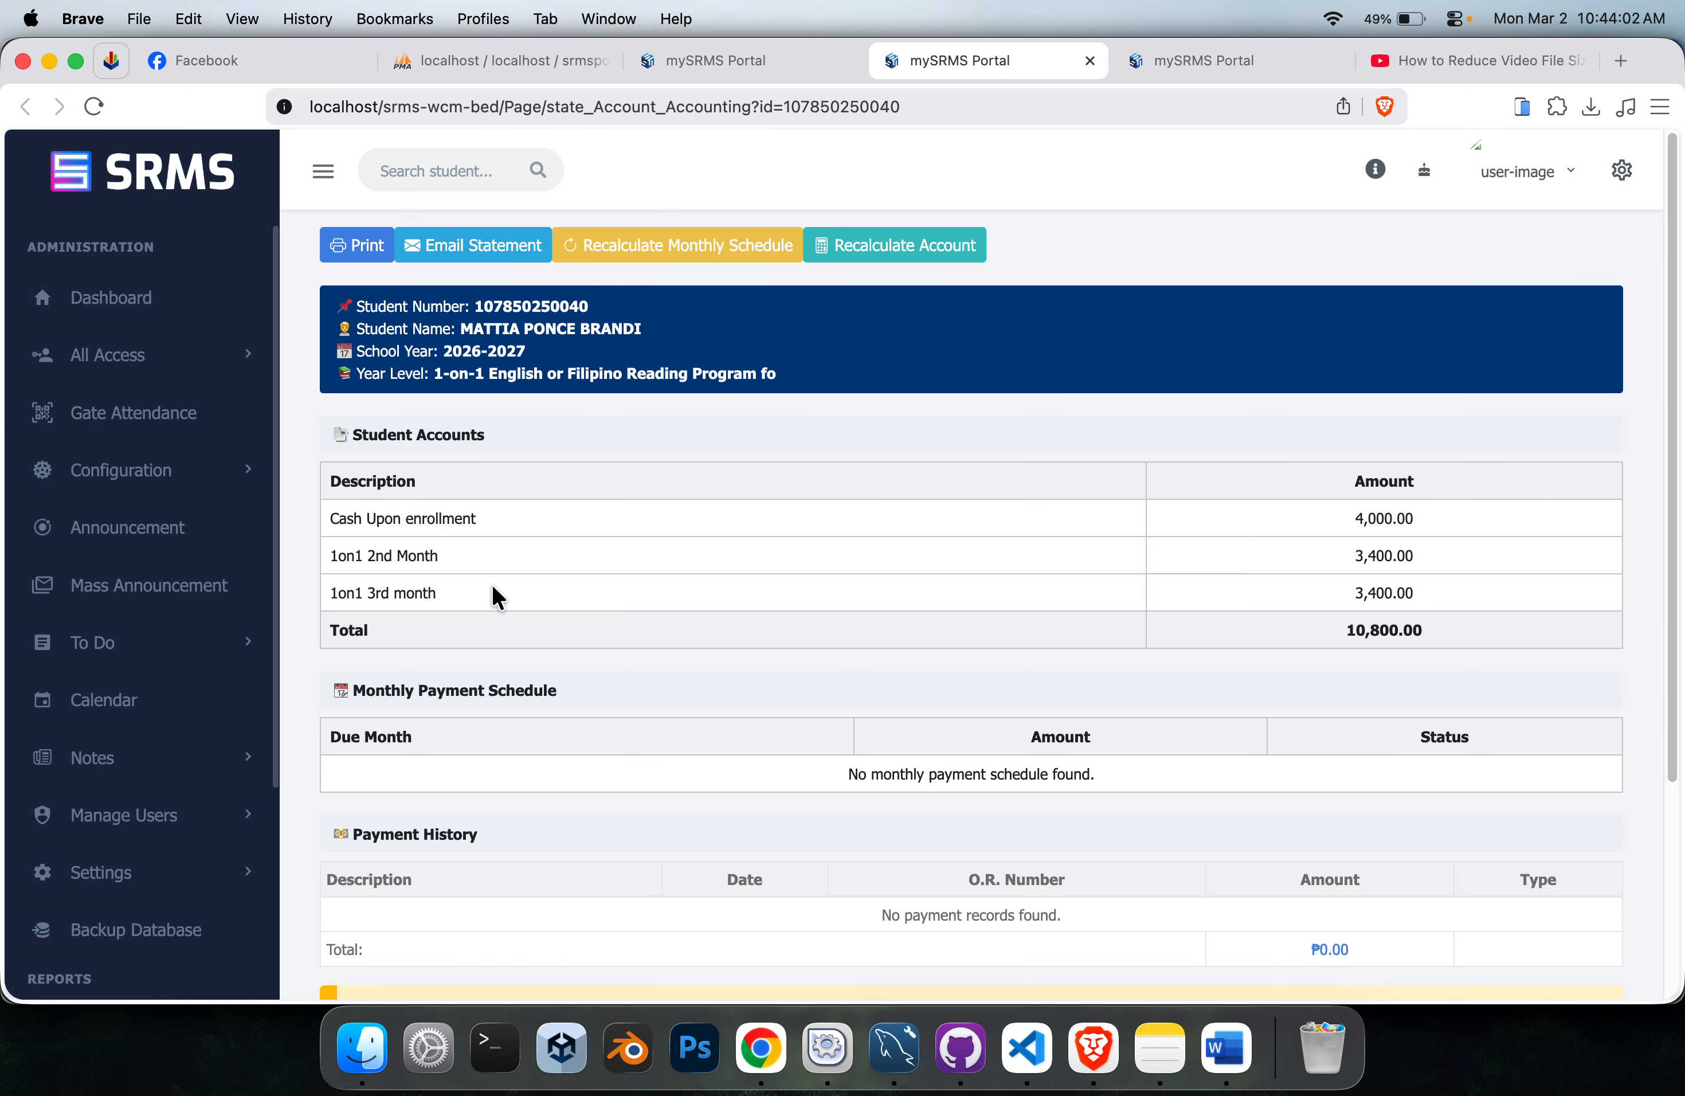
pyautogui.moveTo(437, 604); pyautogui.dragTo(312, 549)
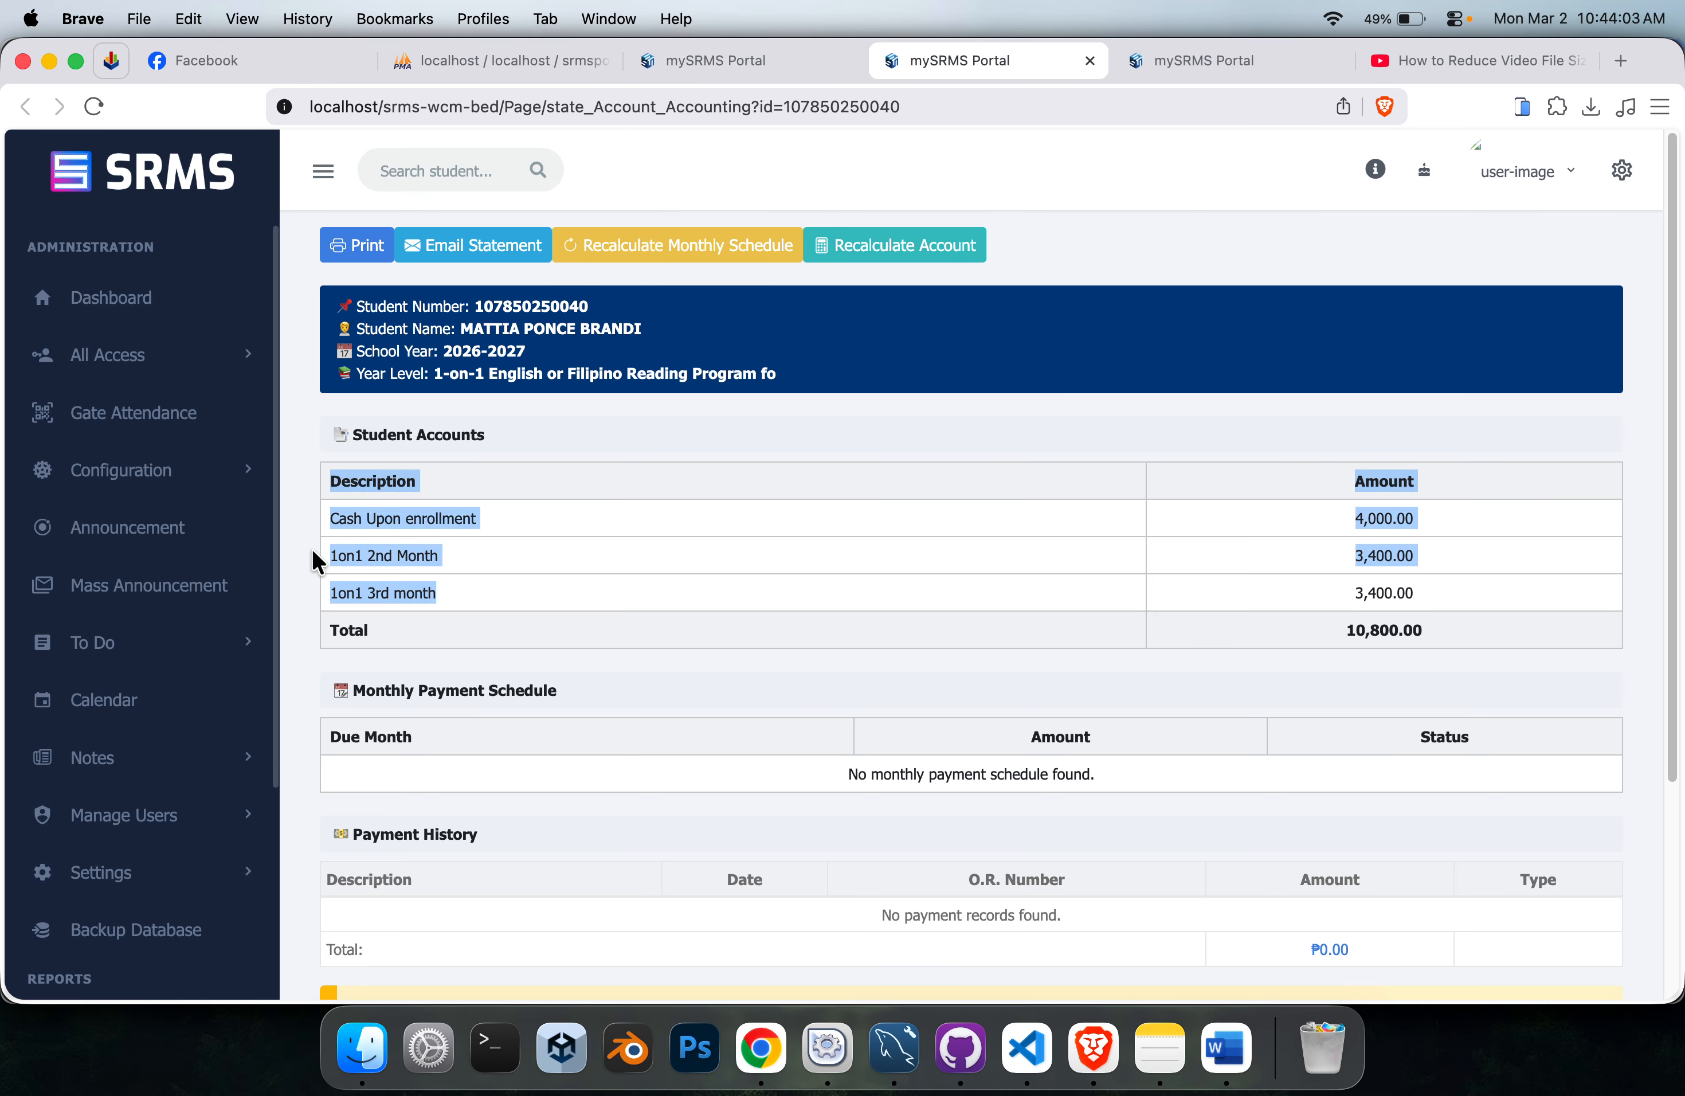
pyautogui.click(457, 583)
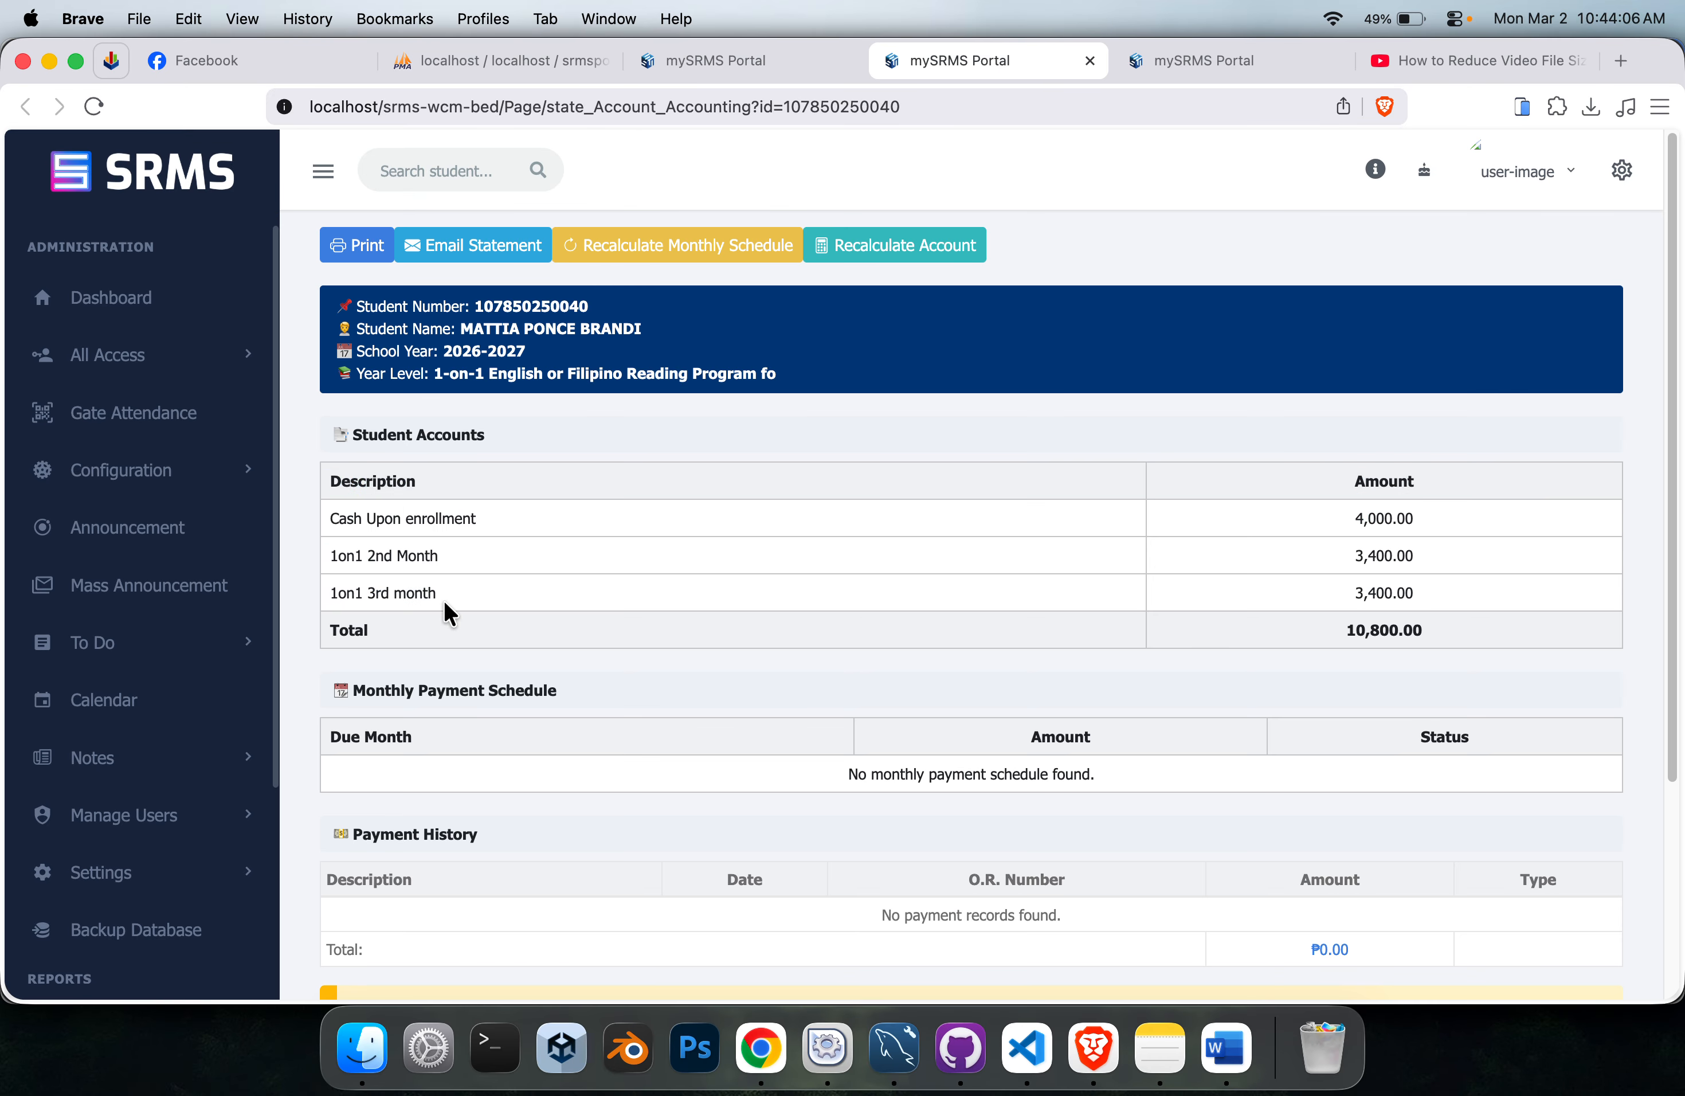
pyautogui.click(1089, 60)
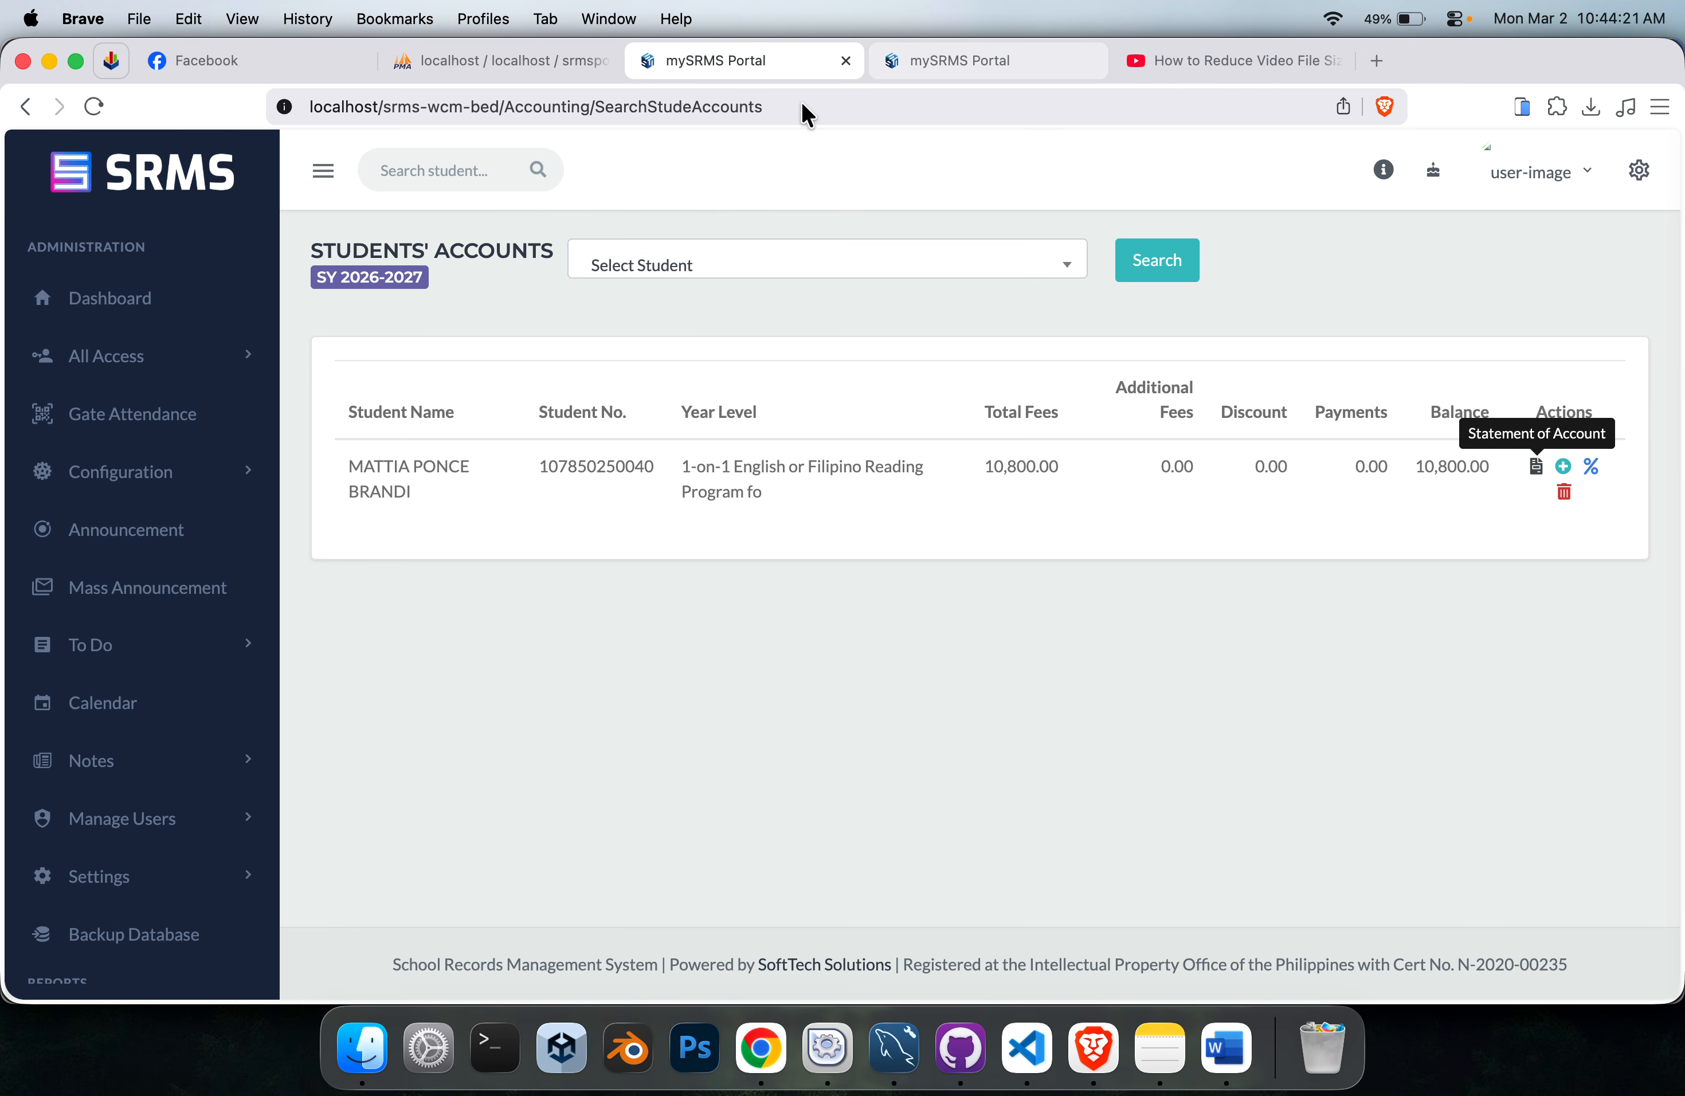
# Delete the account of the student in the 1-on-1 reading program, confirming the deletion.
pyautogui.click(1565, 492)
pyautogui.click(1025, 249)
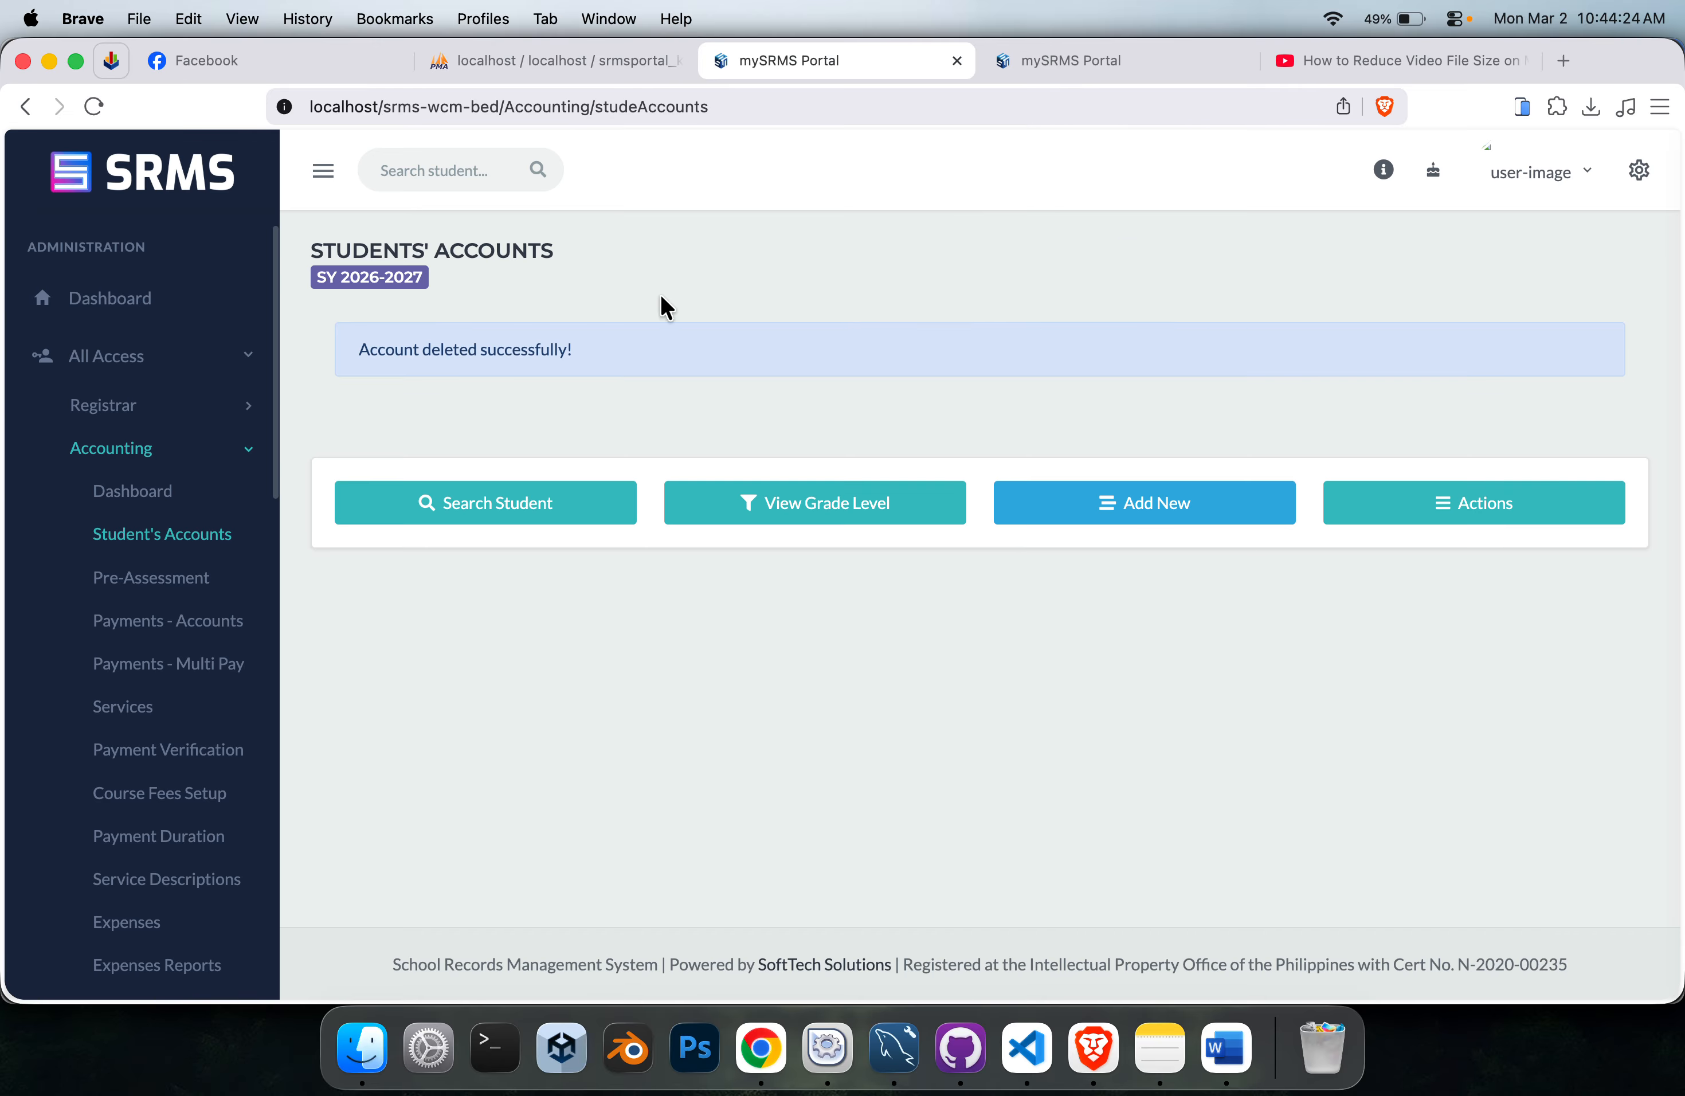
pyautogui.moveTo(587, 363); pyautogui.dragTo(373, 351)
pyautogui.click(1035, 436)
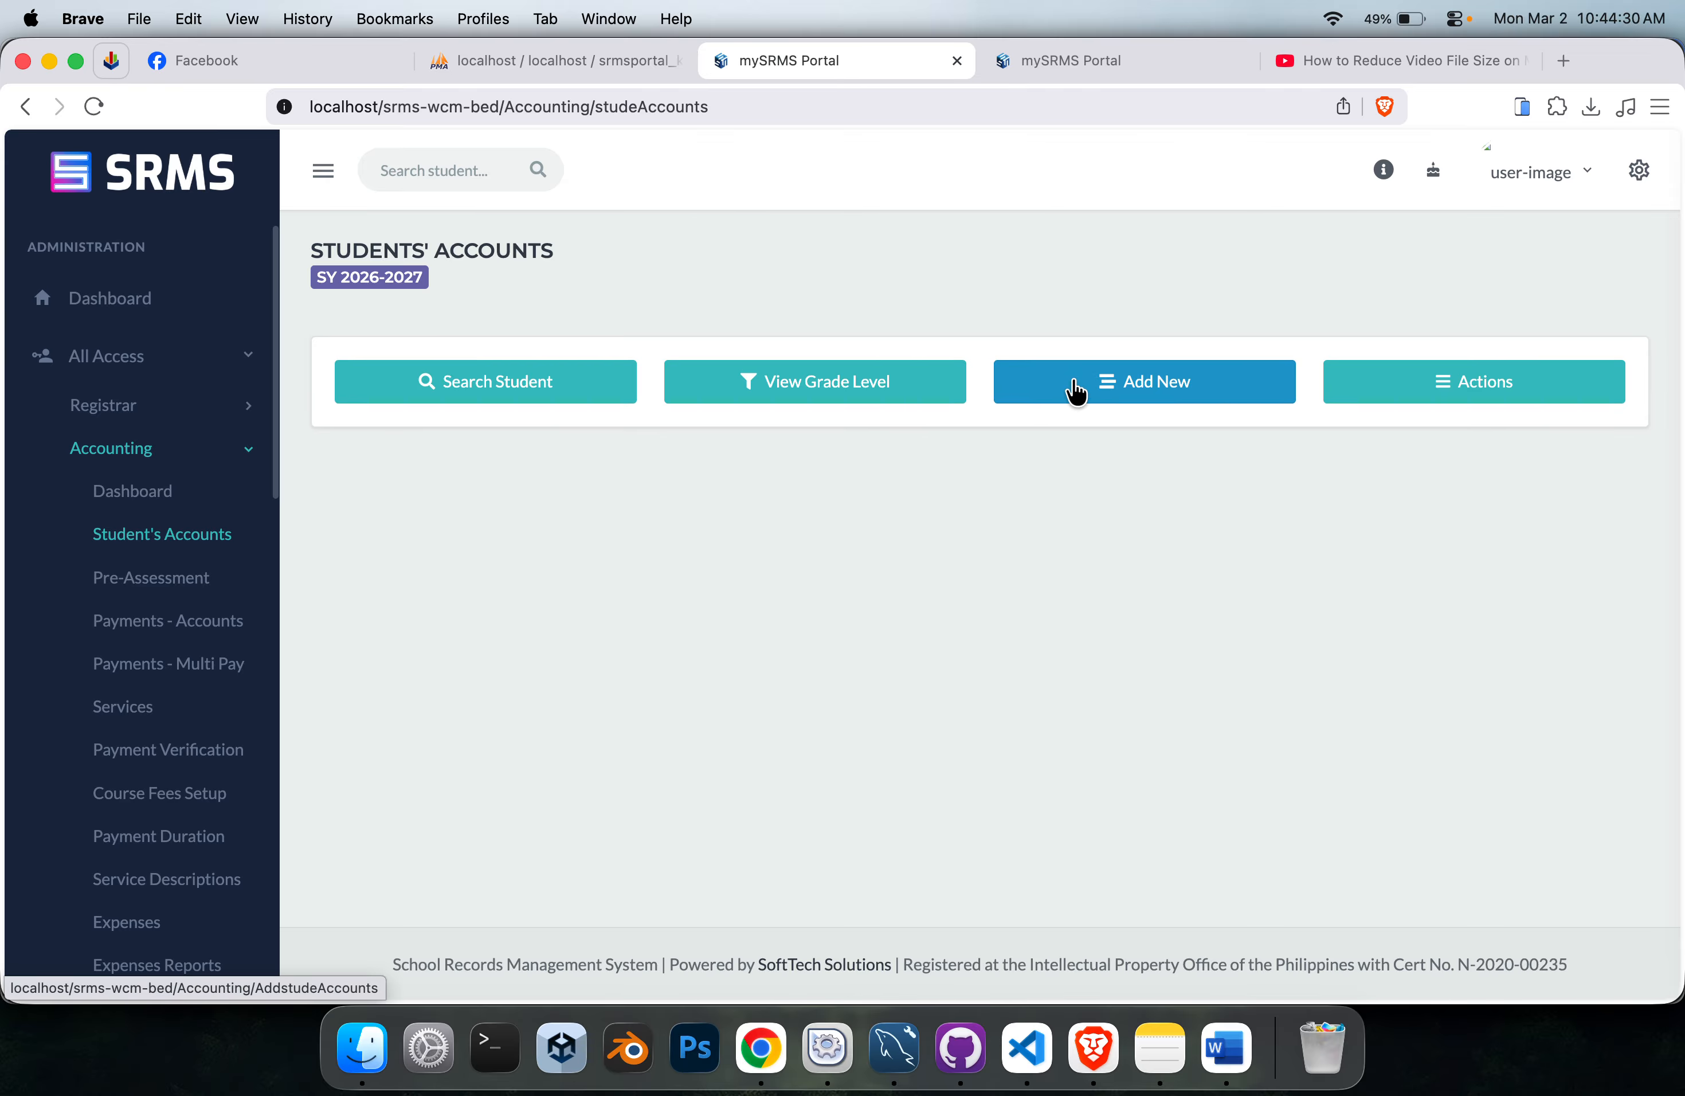
# Start a new student account for the student in the 1-on-1 reading program and review the applicable fees, including the SAMPLE fee.
pyautogui.click(1072, 388)
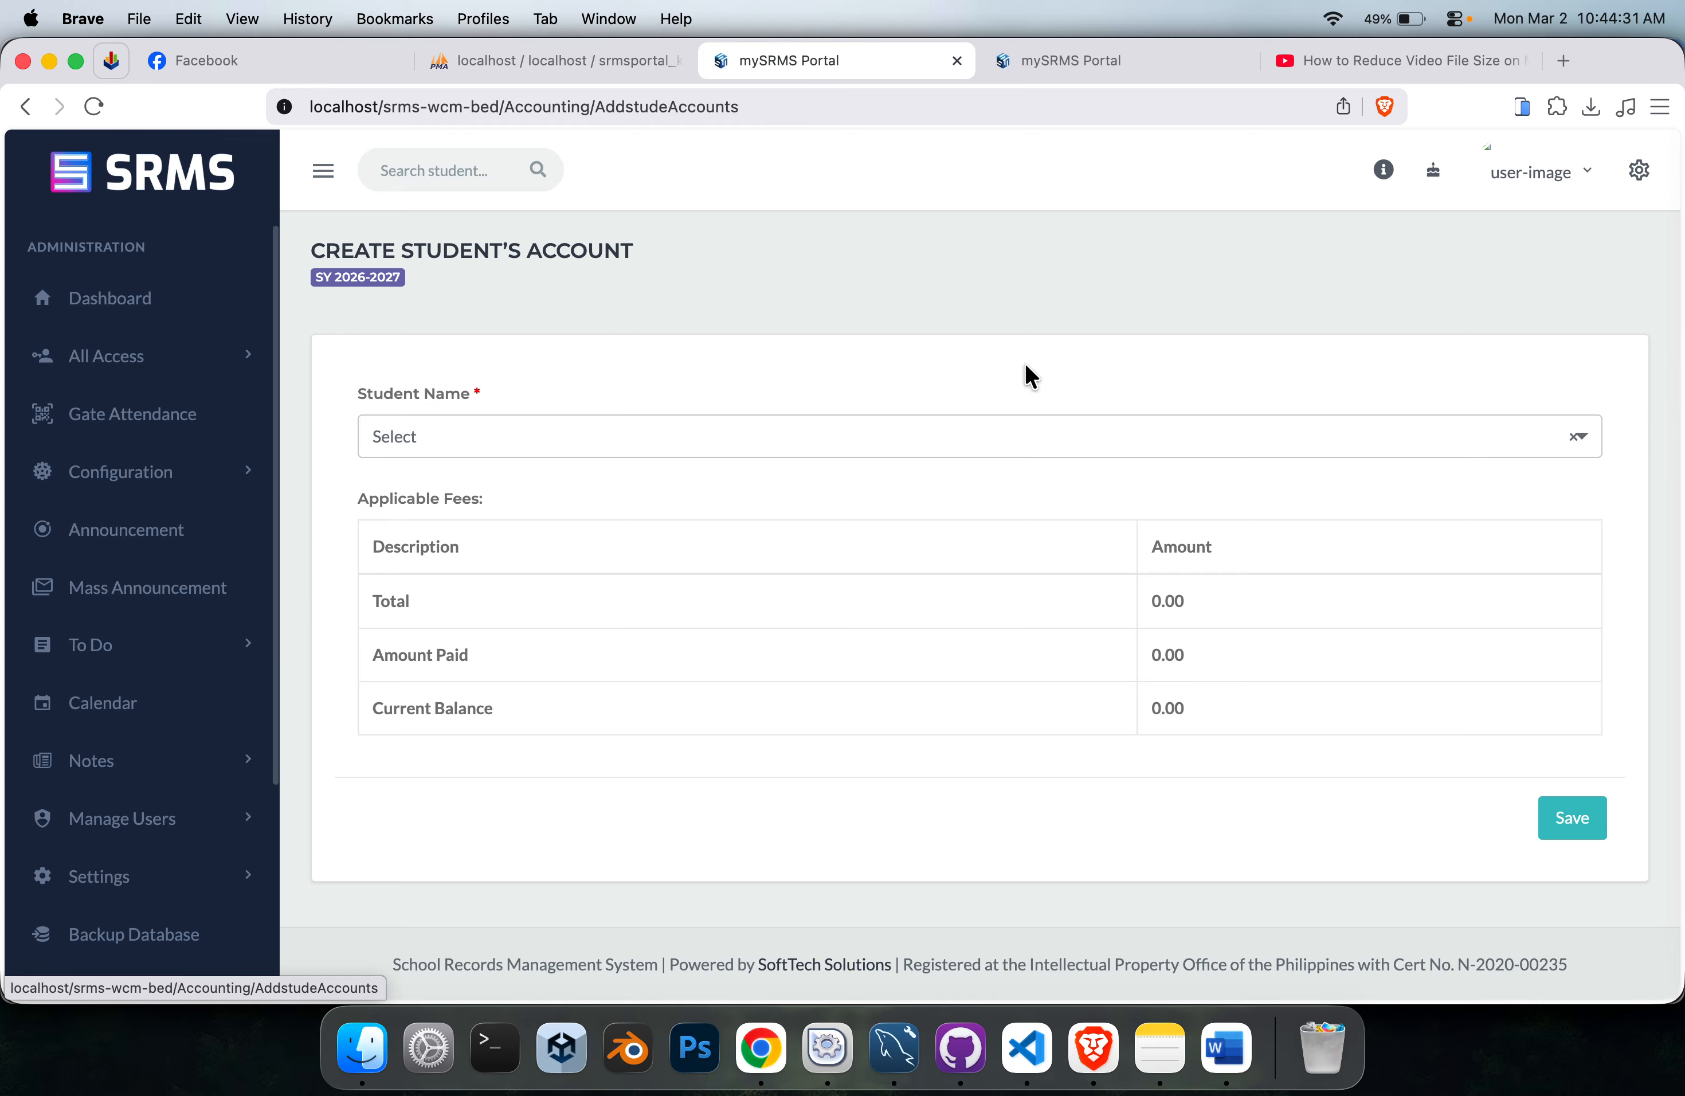
pyautogui.click(554, 440)
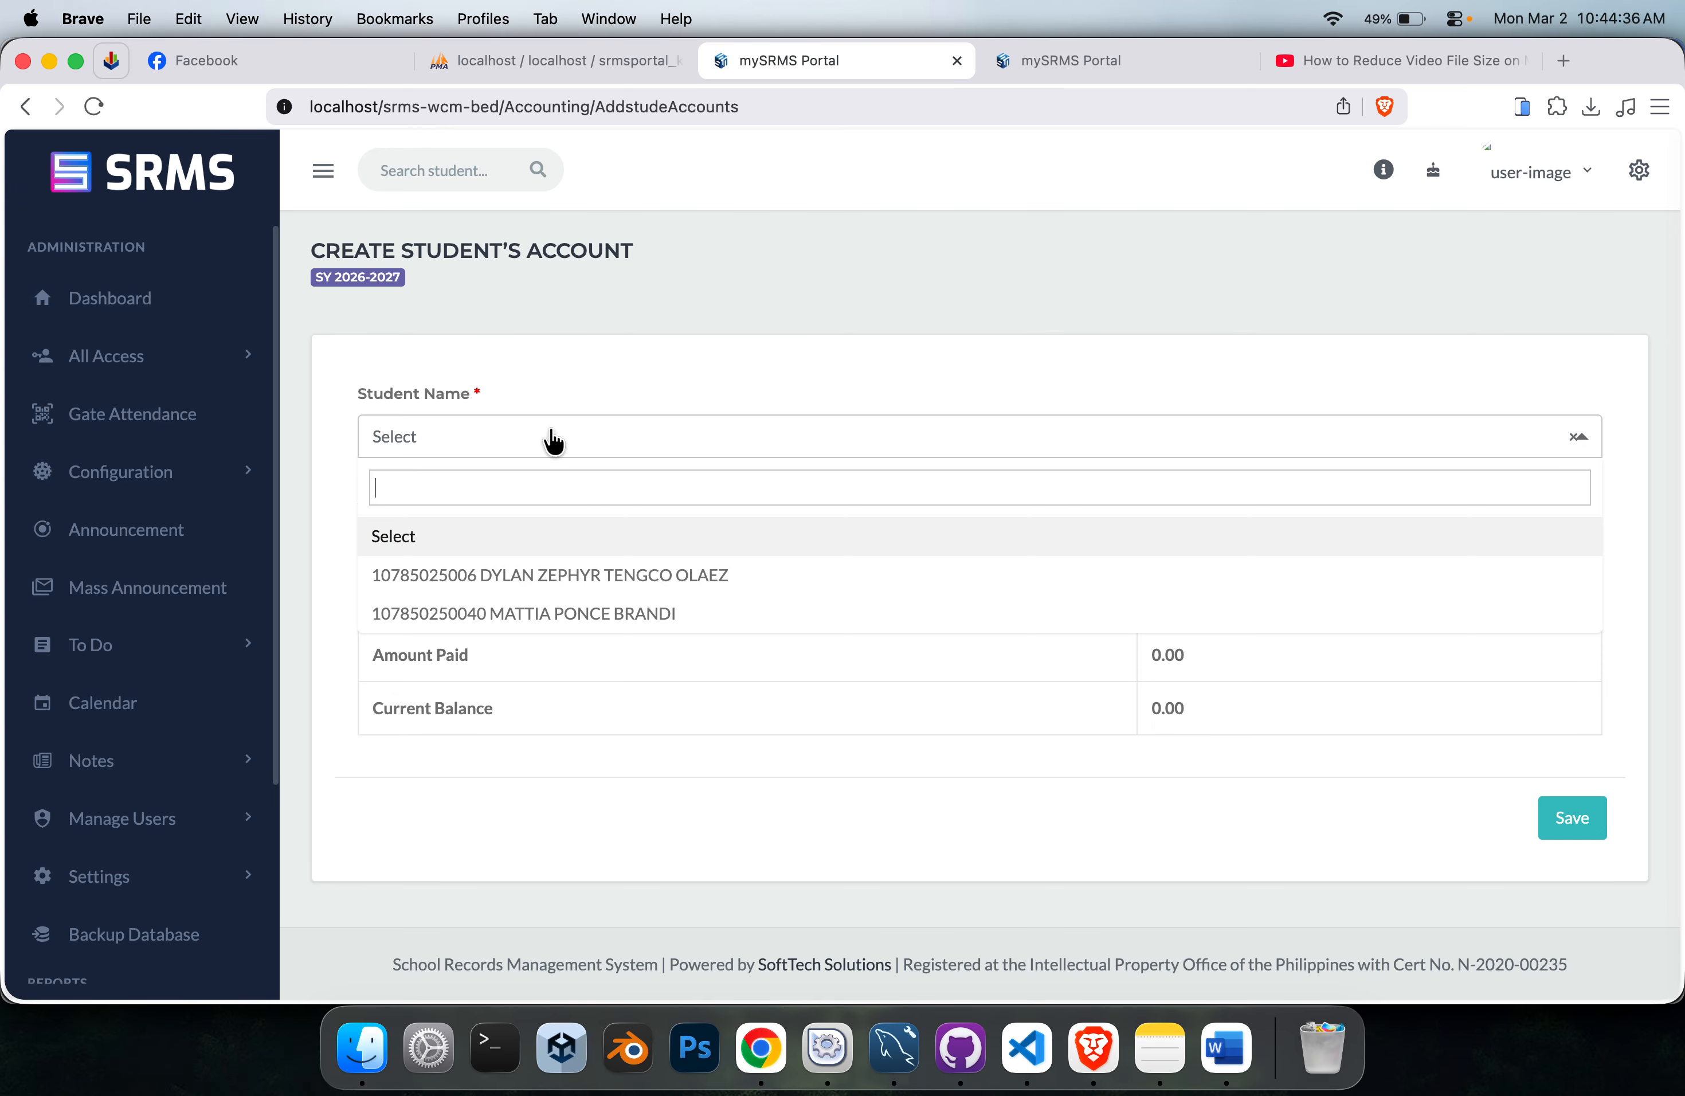
pyautogui.click(712, 616)
pyautogui.scroll(-3, 864, 475)
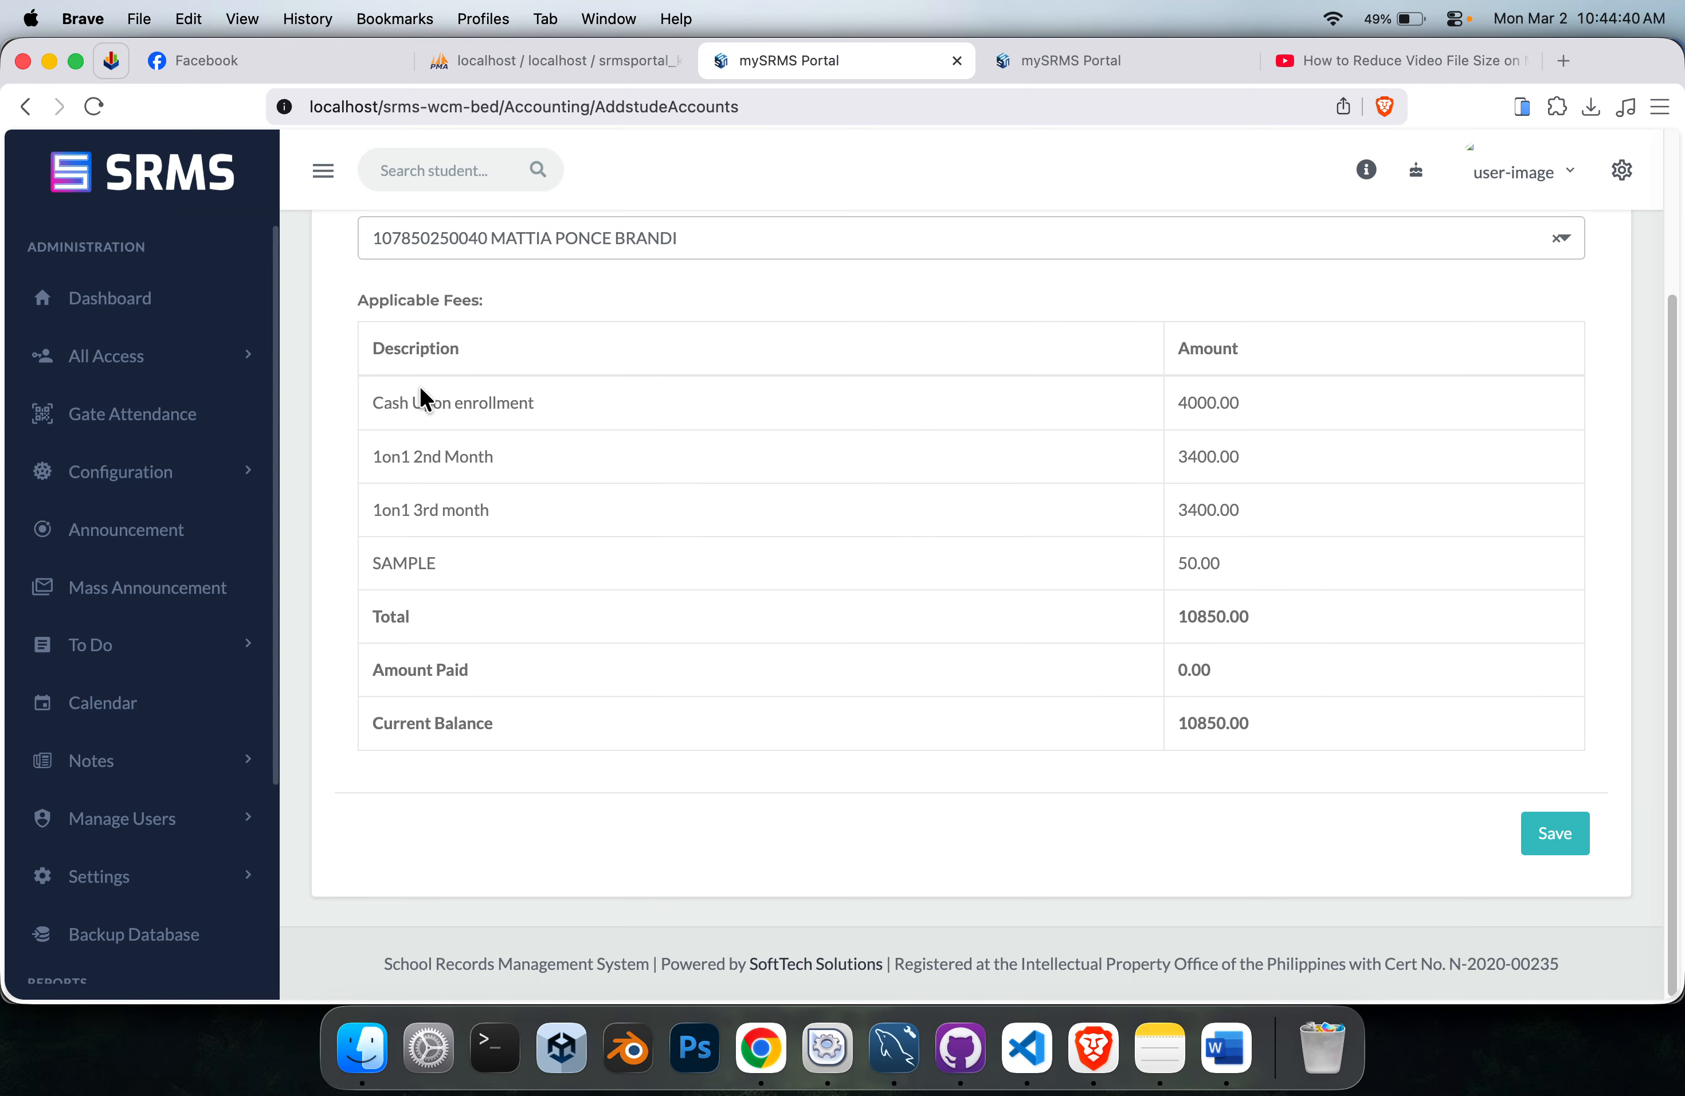
pyautogui.moveTo(445, 567); pyautogui.dragTo(381, 557)
pyautogui.click(439, 560)
pyautogui.doubleClick(1202, 564)
# Start a new course fee for Supplemental Learning / Academic Support at the 1-on-1 English or Filipino Reading Program for 5-12 y/o grade level.
pyautogui.click(1101, 64)
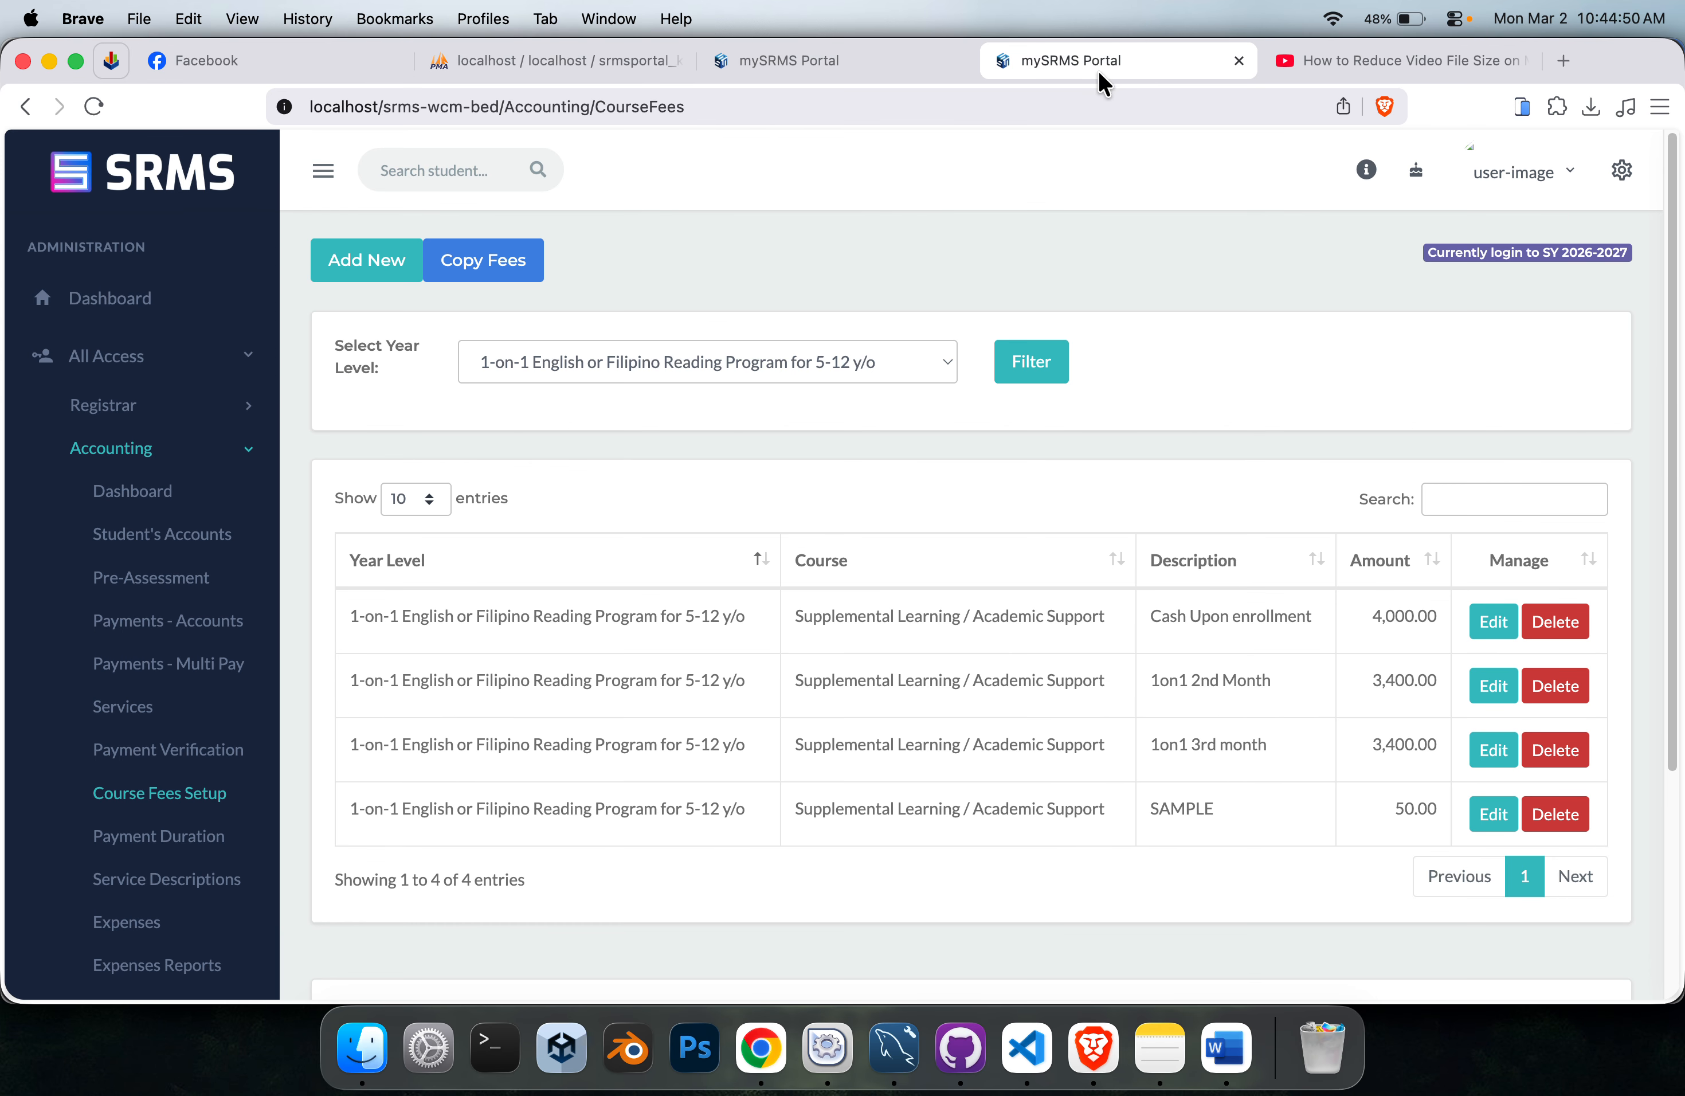
pyautogui.click(342, 258)
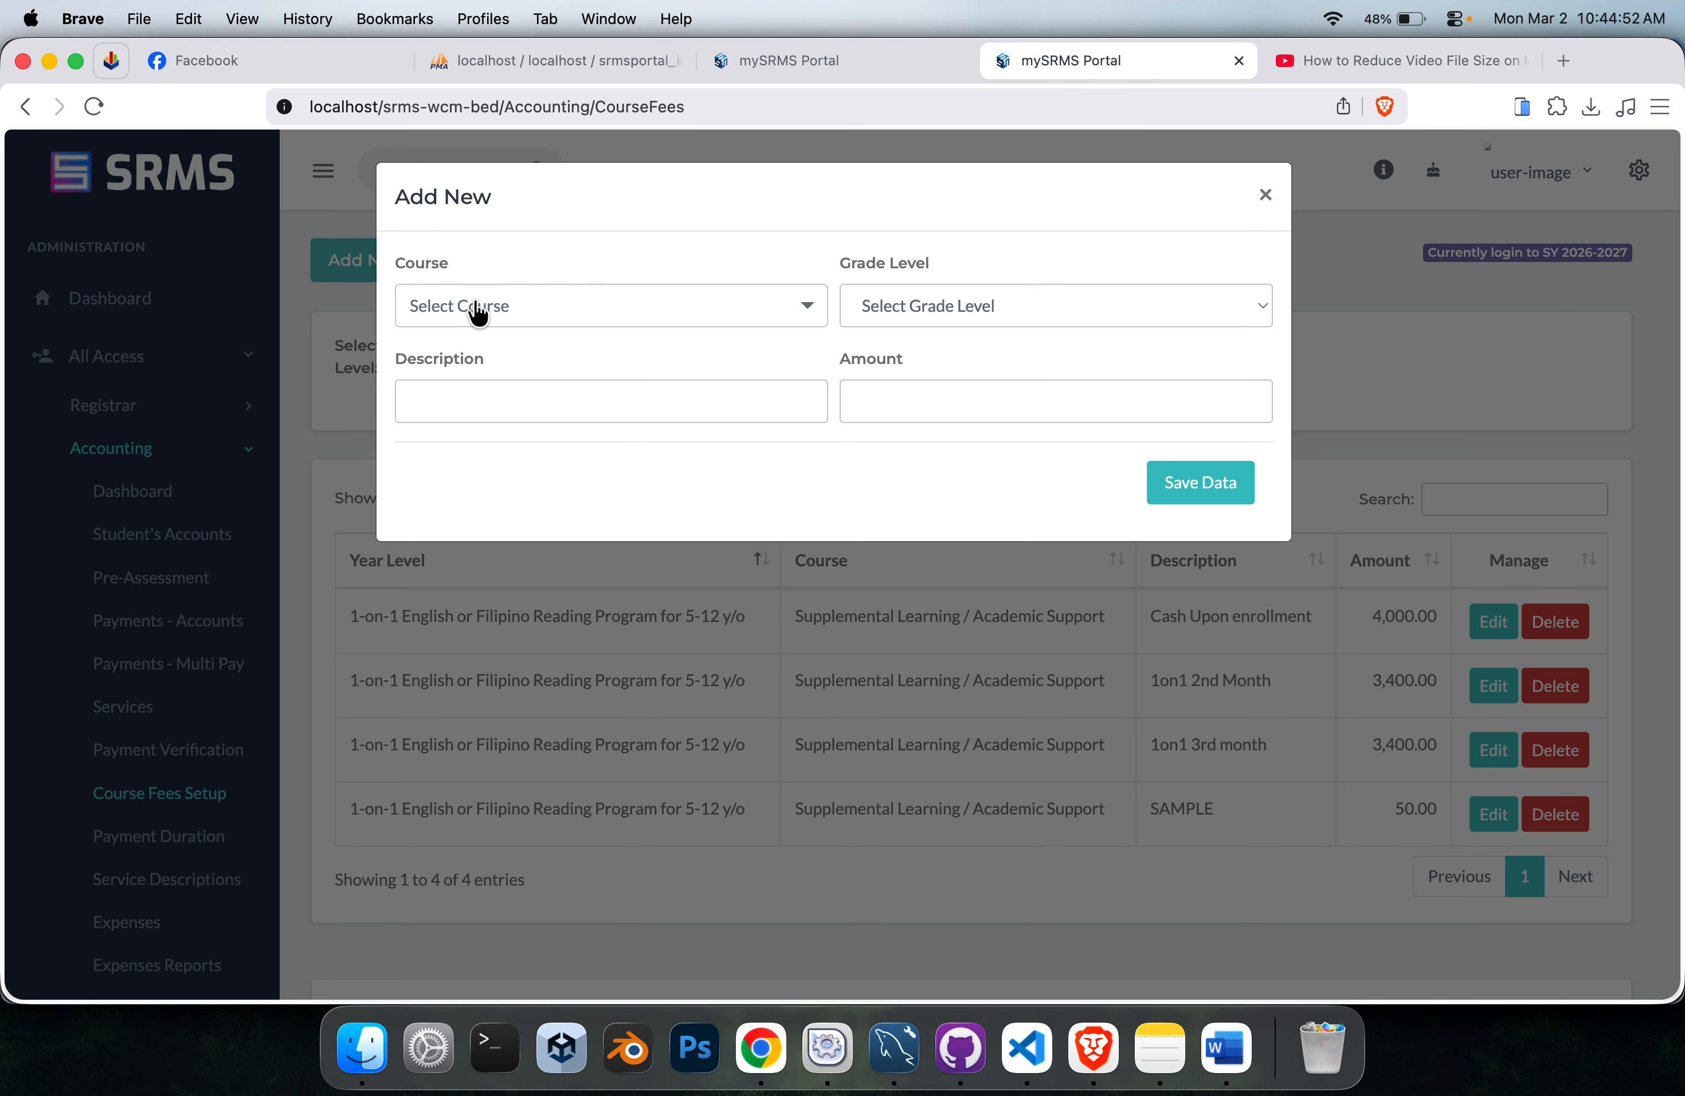
pyautogui.click(539, 307)
pyautogui.click(544, 450)
pyautogui.click(551, 322)
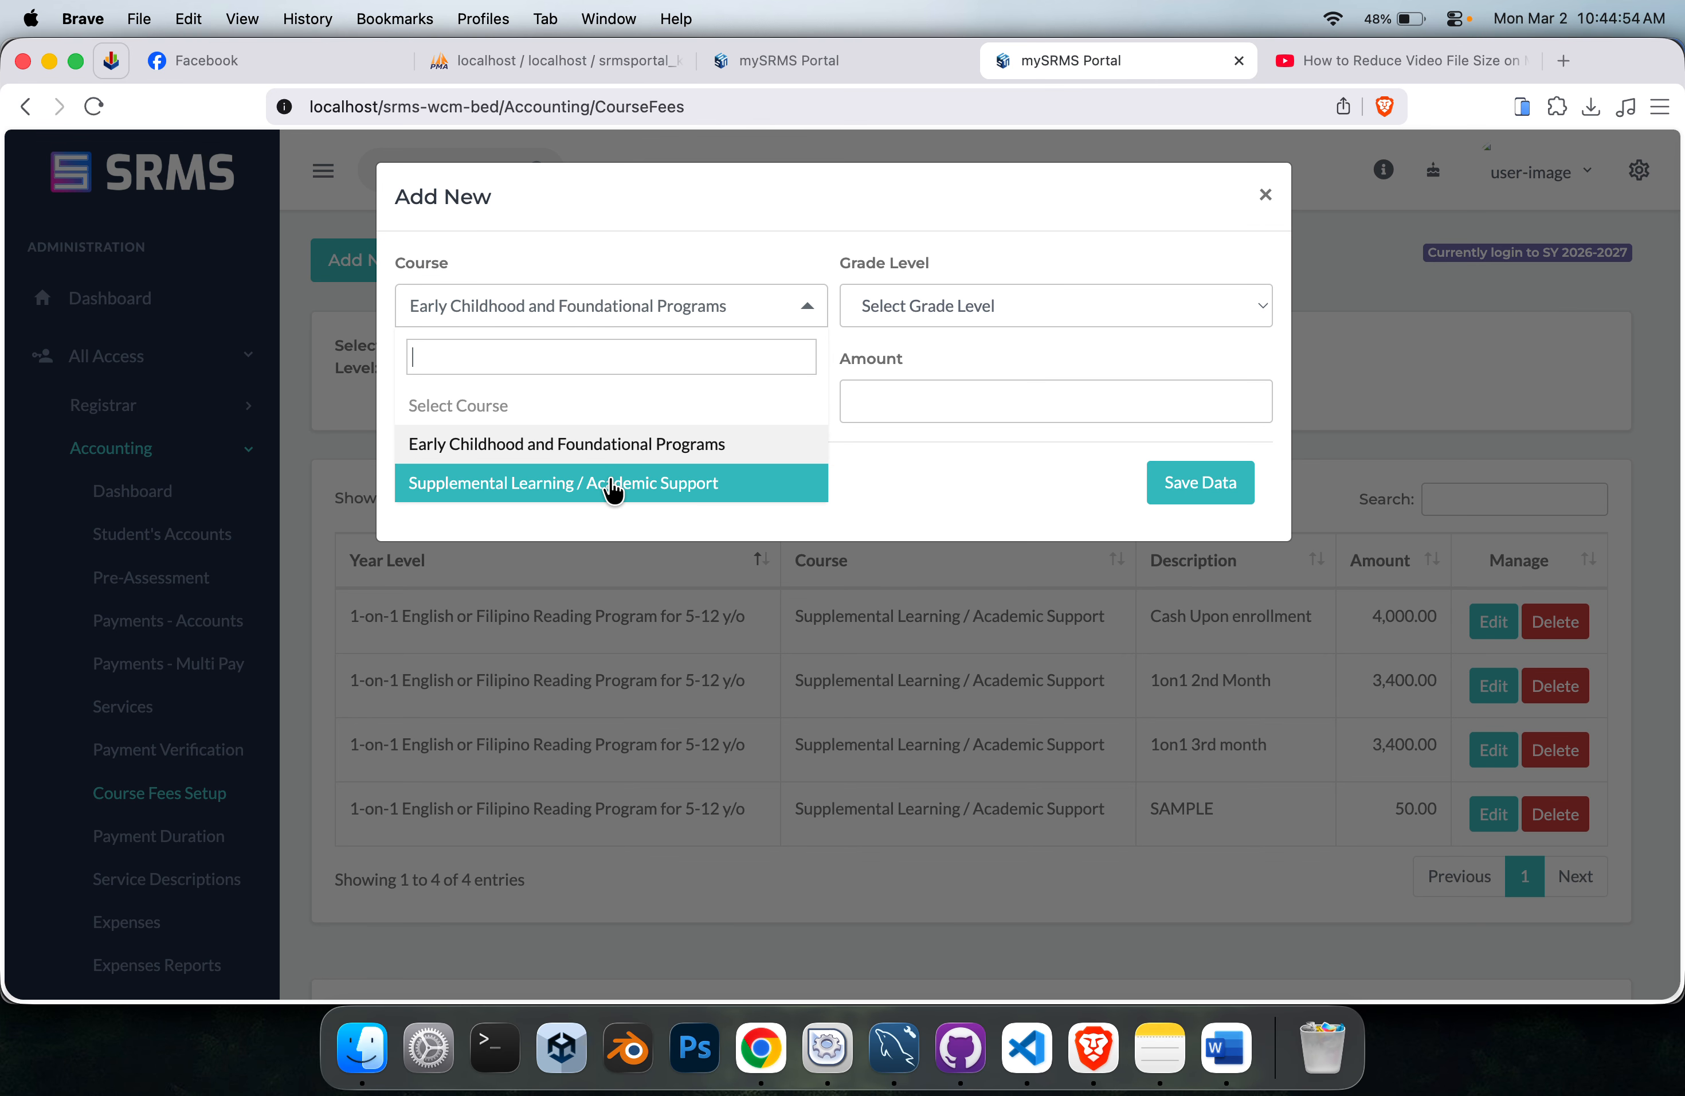
pyautogui.click(612, 484)
pyautogui.click(1136, 302)
pyautogui.click(918, 324)
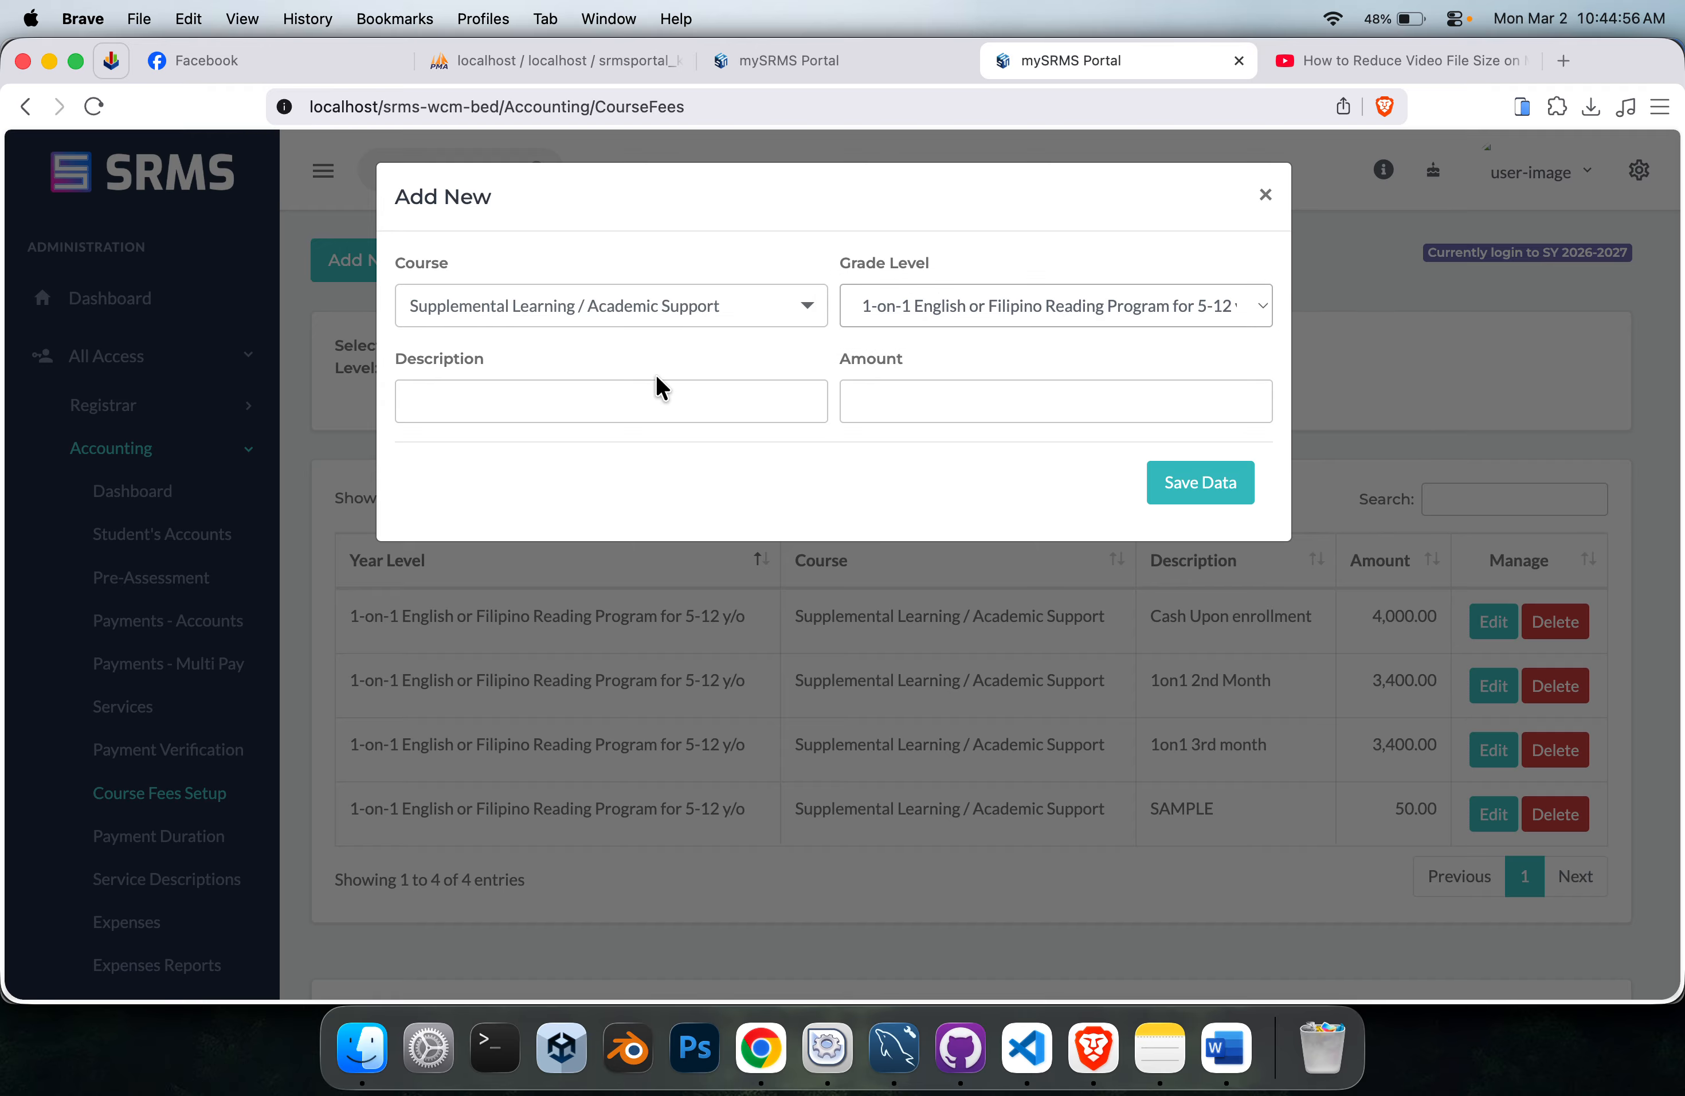
# Describe the new course fee as Sibika at Kultura, set its amount to 1000, and save it.
pyautogui.click(623, 401)
pyautogui.click(619, 498)
pyautogui.click(1023, 411)
pyautogui.write('1000')
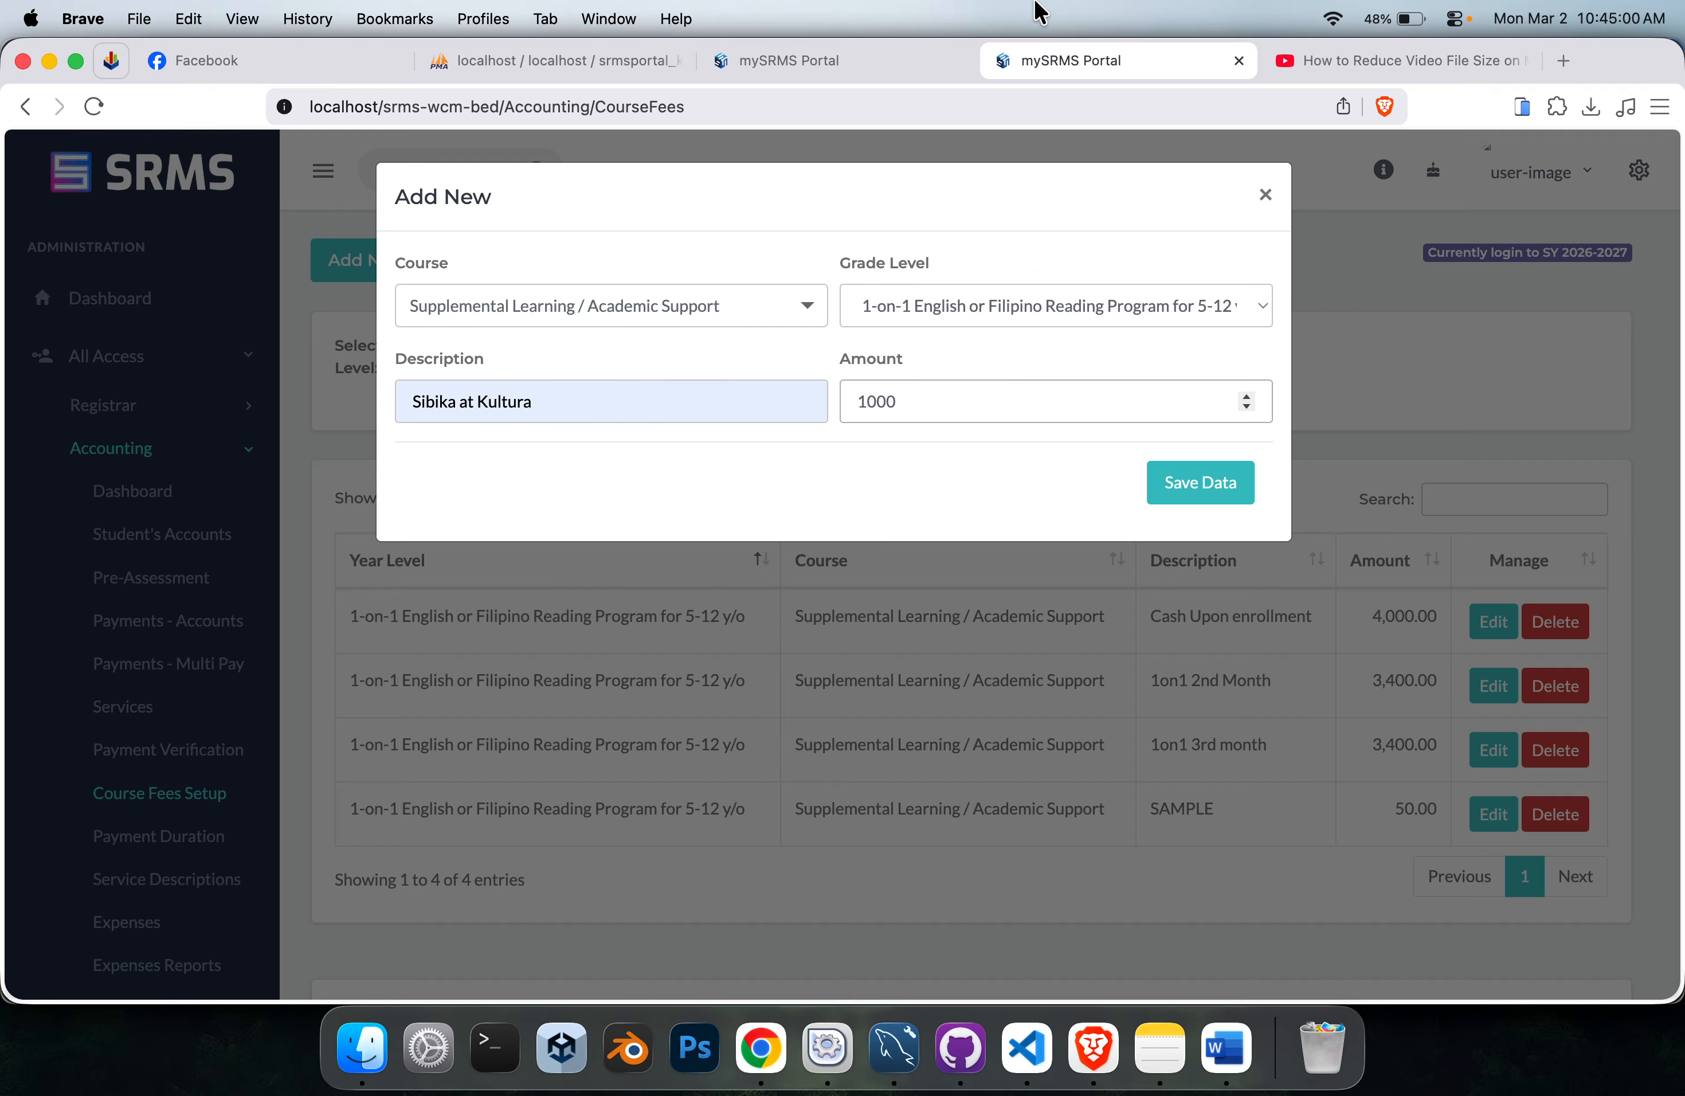
pyautogui.click(1203, 484)
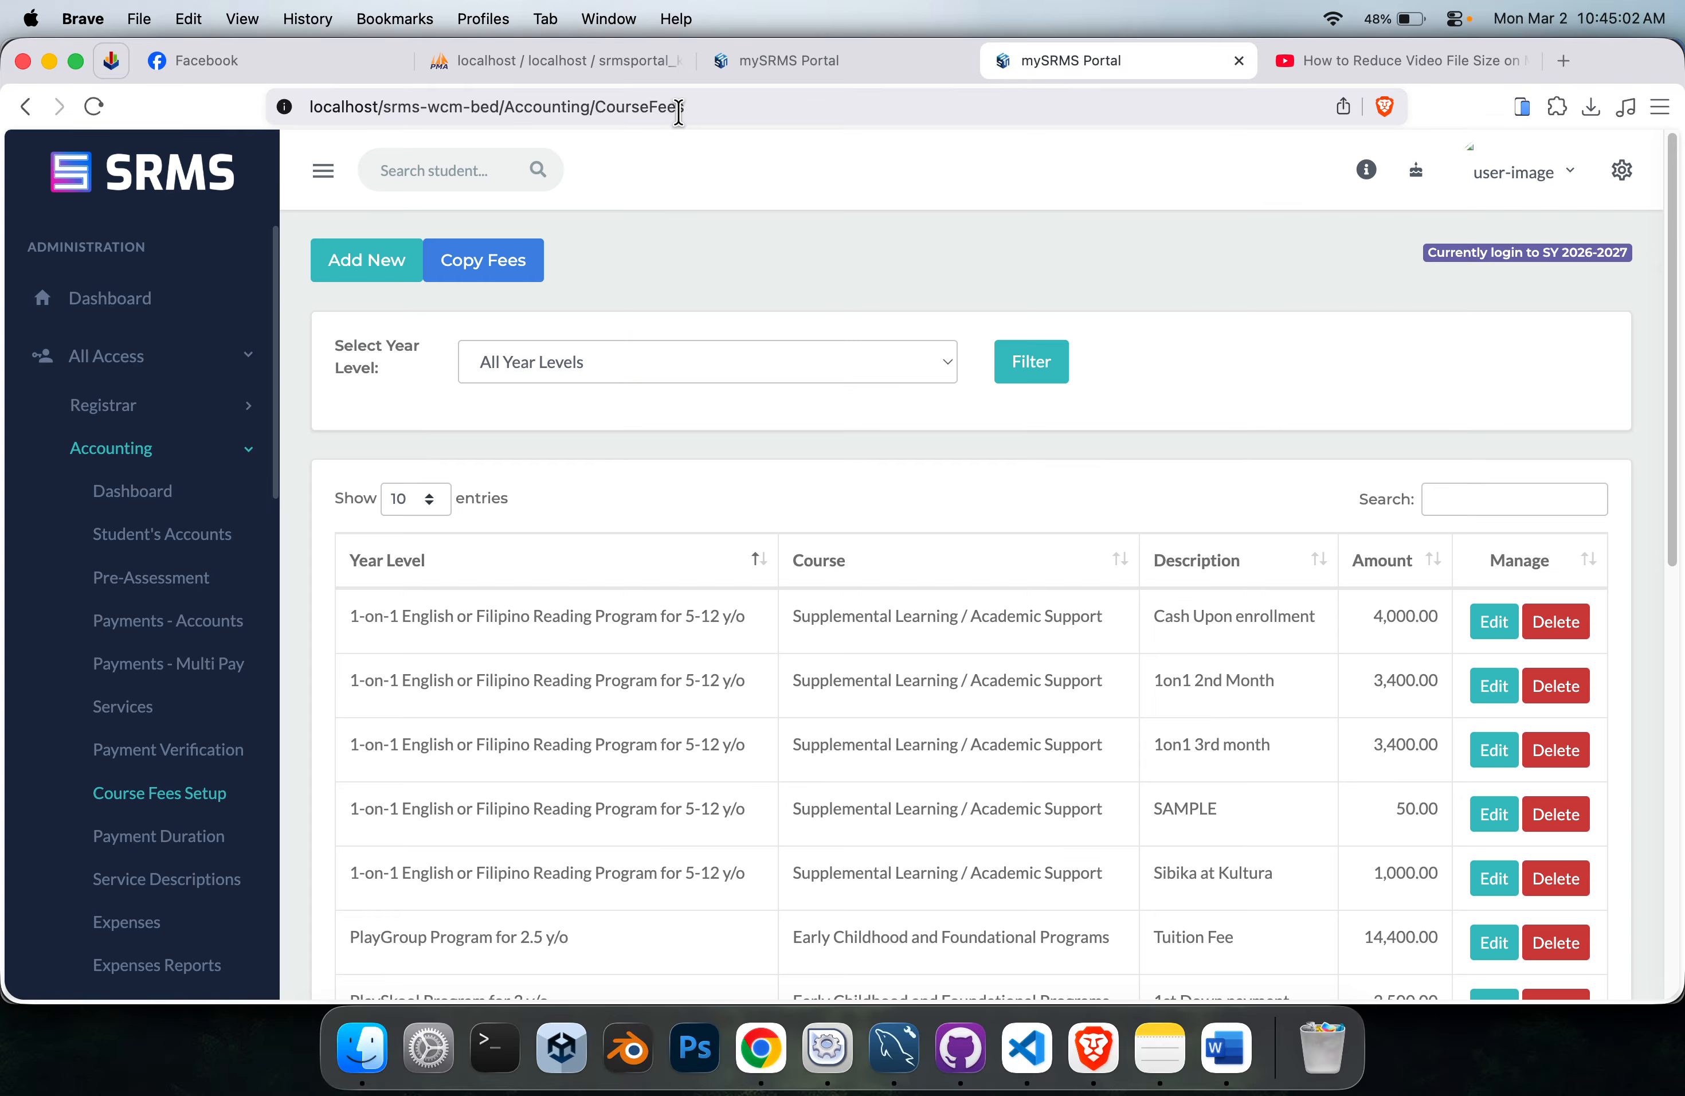
# Filter the course fees by the 1-on-1 English or Filipino Reading Program for 5-12 y/o year level and review the listed fees.
pyautogui.click(756, 362)
pyautogui.click(652, 464)
pyautogui.click(1033, 366)
pyautogui.scroll(-3, 562, 740)
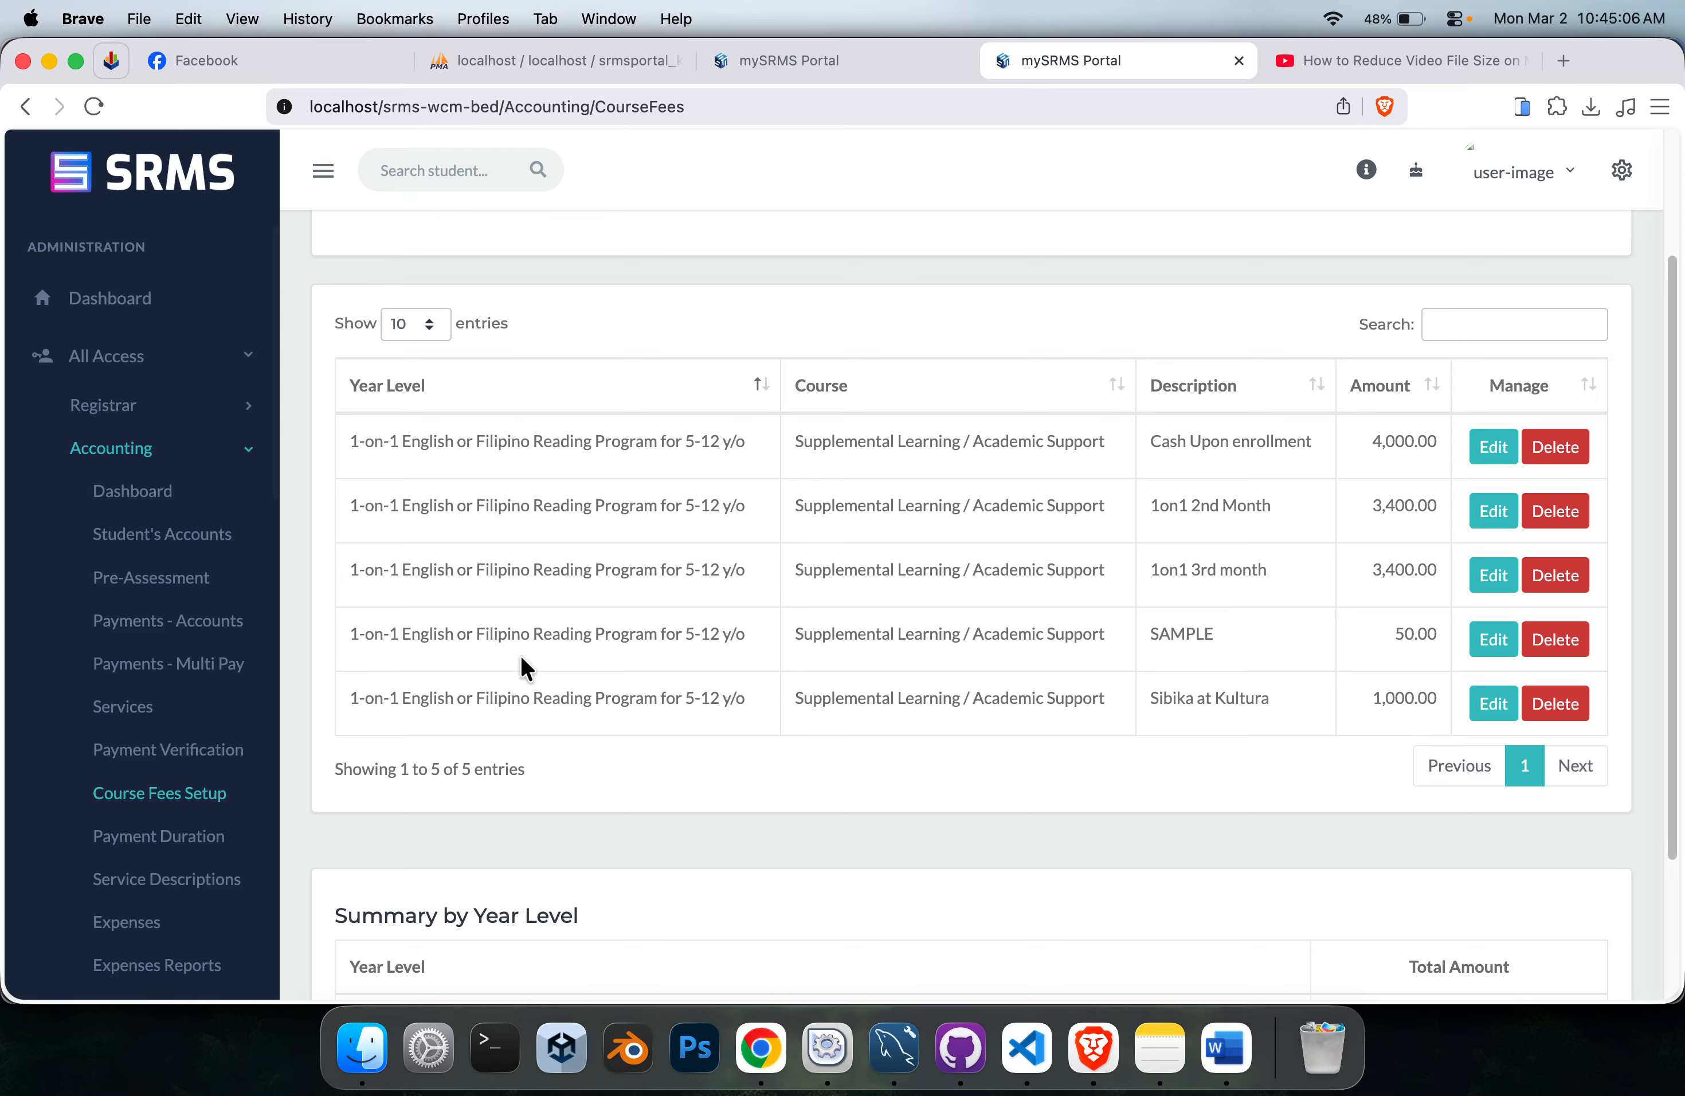
# Return to the student account creation form, reload it, and reselect the student in the 1-on-1 reading program.
pyautogui.click(804, 57)
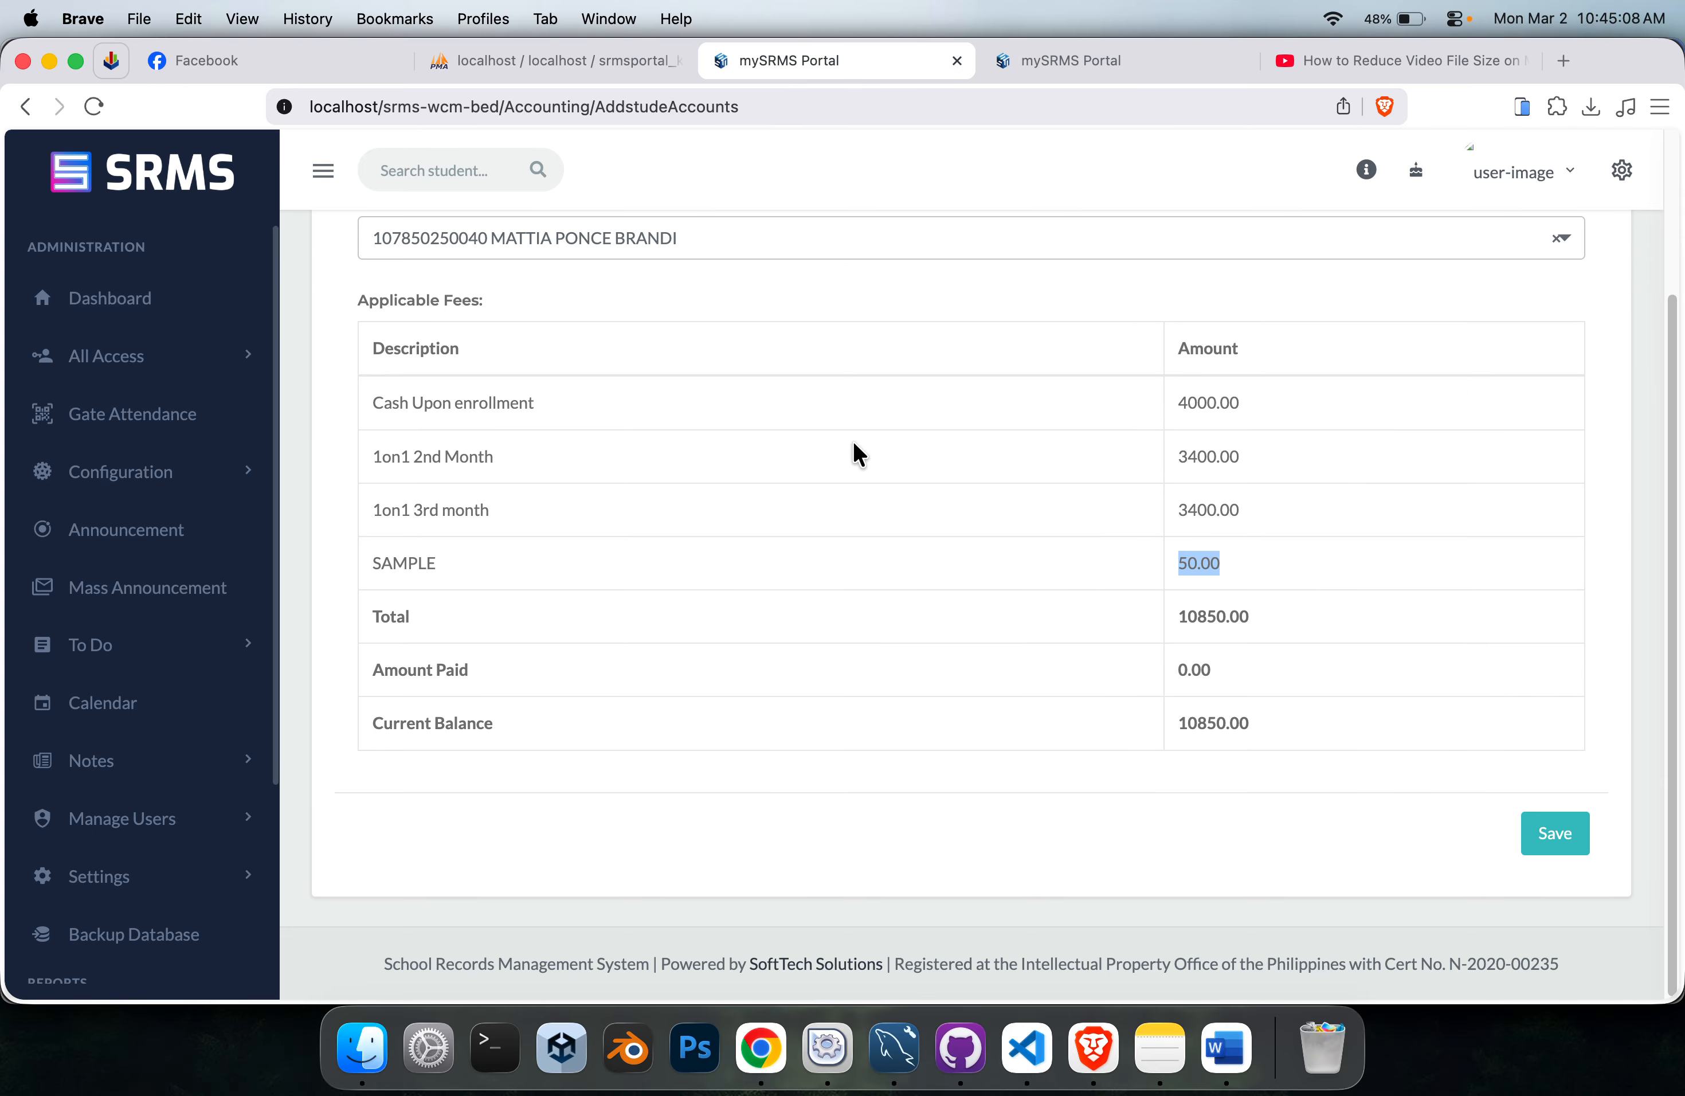
pyautogui.click(571, 424)
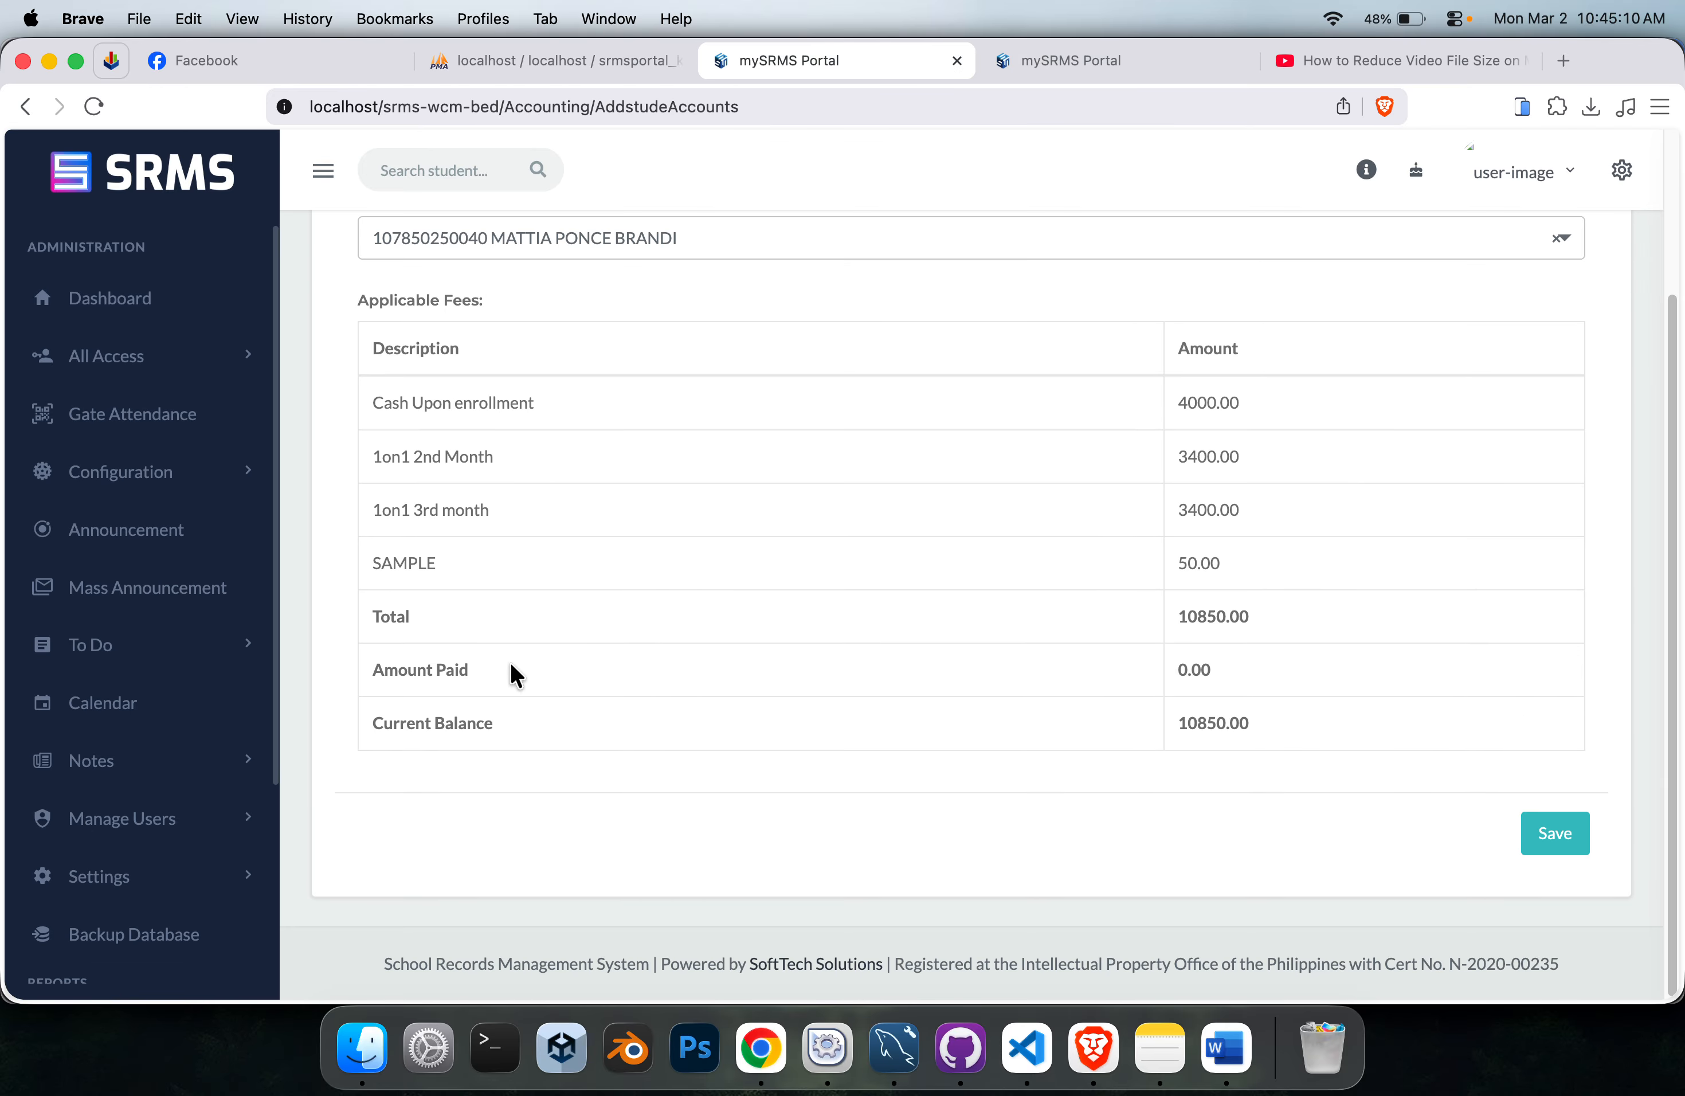
pyautogui.scroll(3, 705, 456)
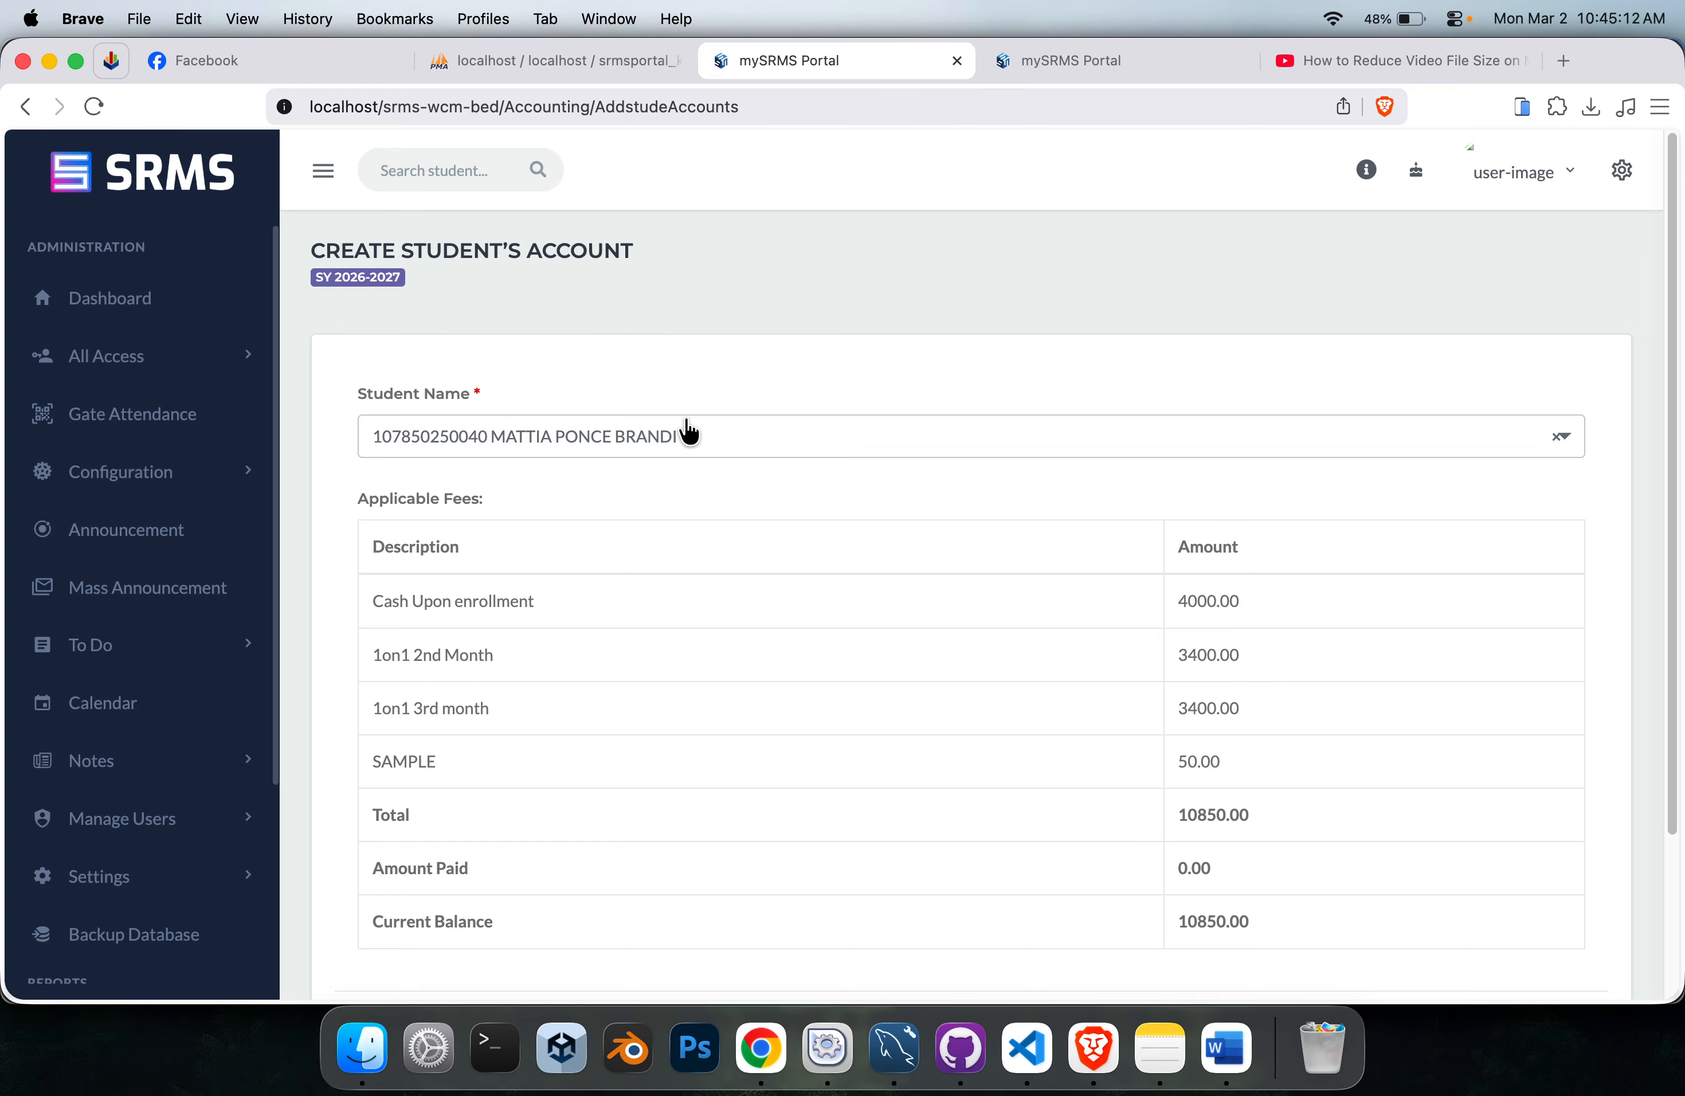
pyautogui.press('super+r')
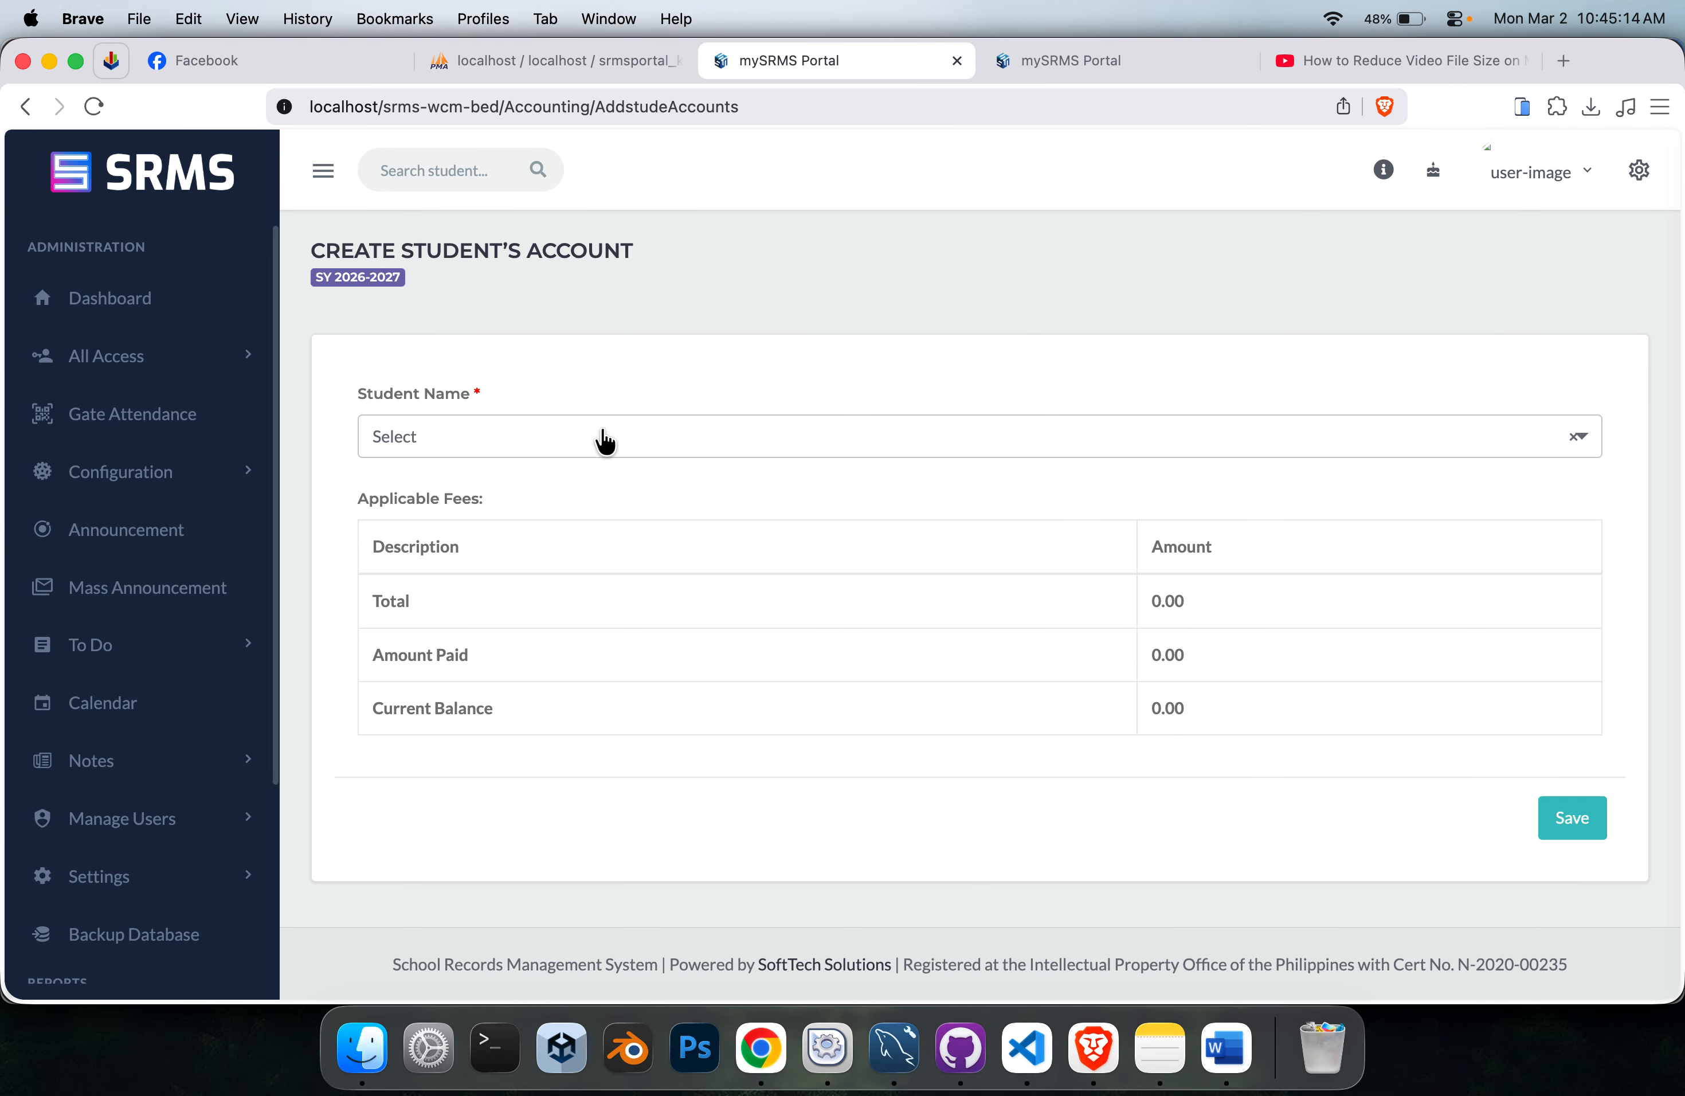
pyautogui.click(600, 448)
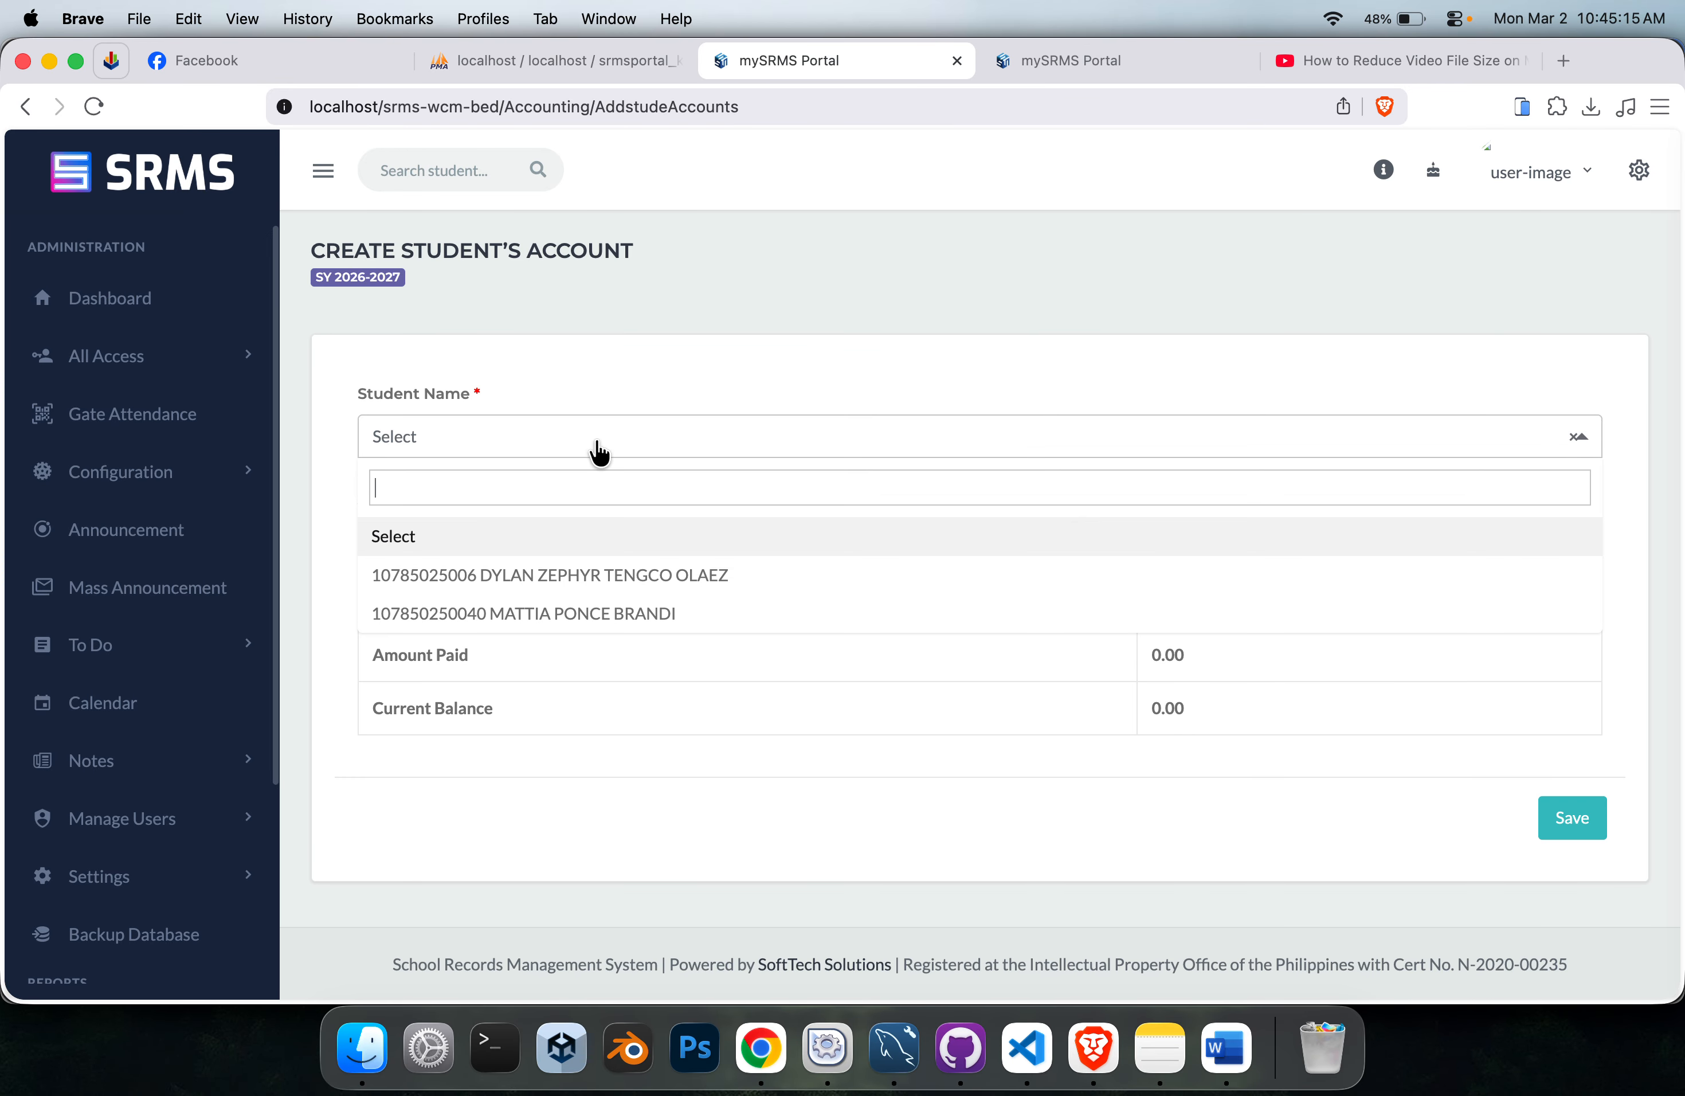
pyautogui.click(613, 613)
pyautogui.scroll(-3, 593, 470)
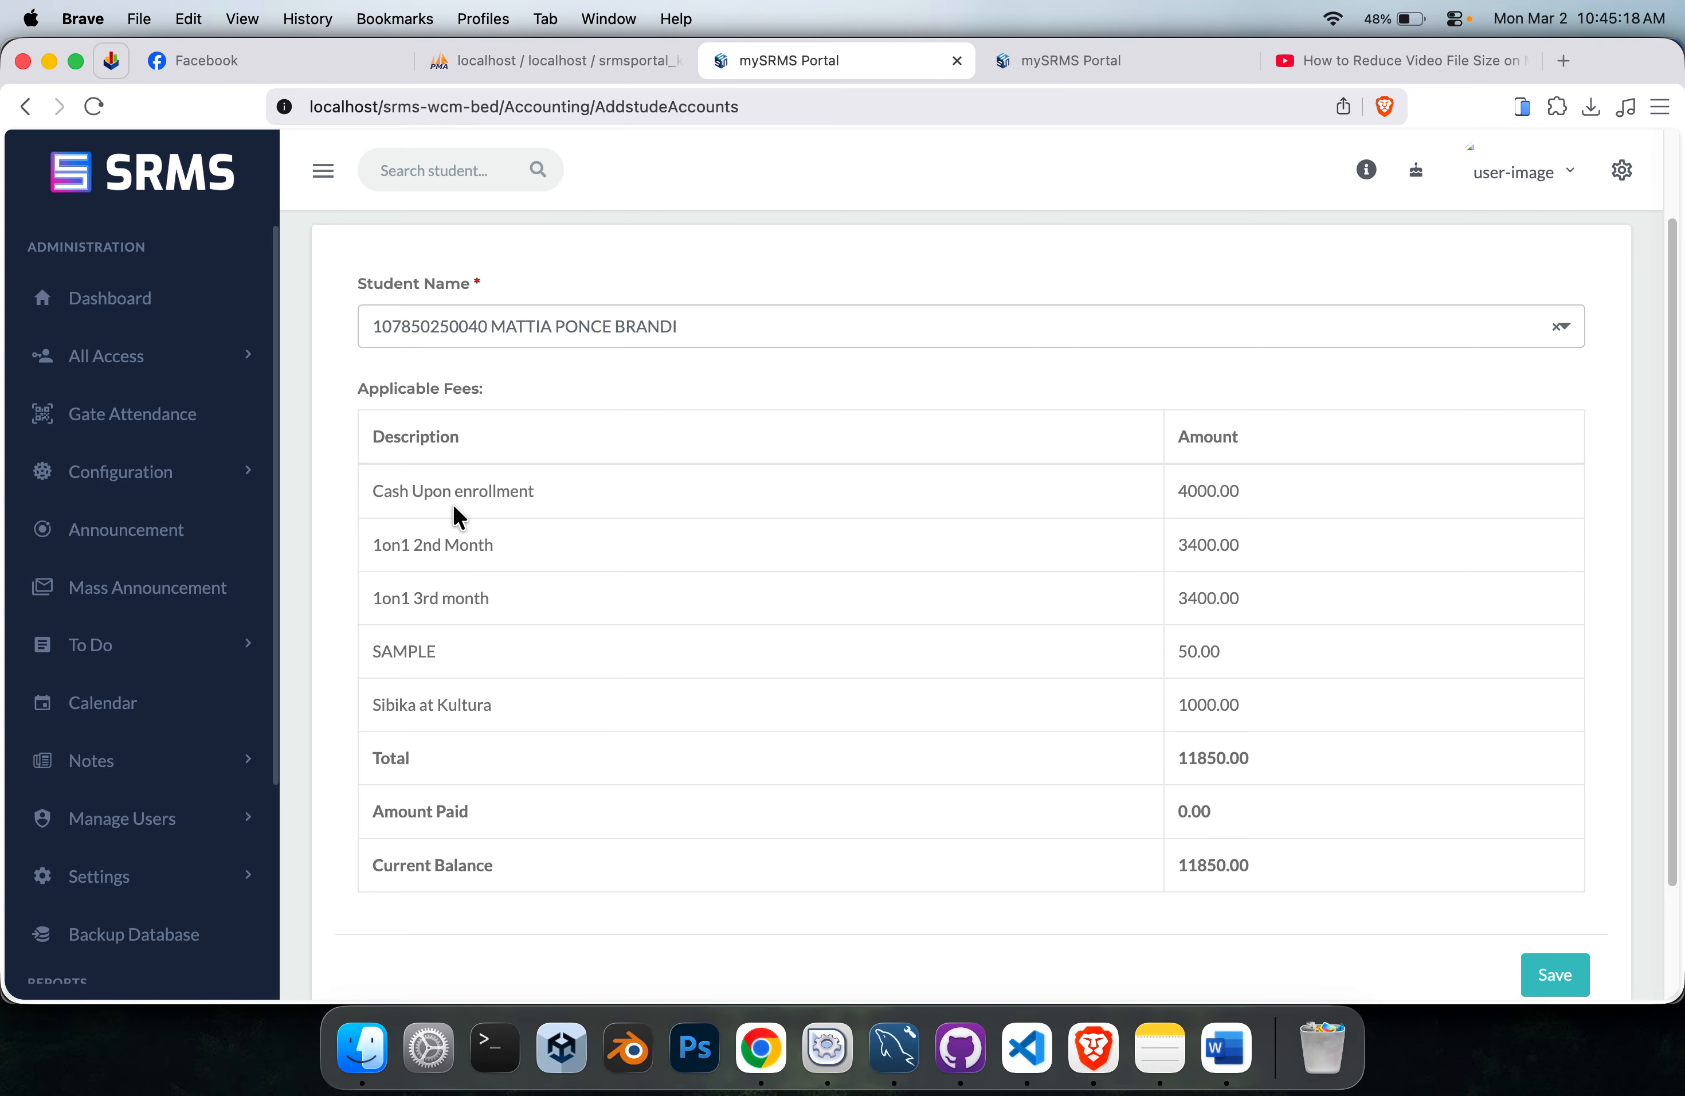
# Check the applicable fees through Sibika at Kultura and save the new student account.
pyautogui.moveTo(364, 489); pyautogui.dragTo(633, 517)
pyautogui.click(489, 540)
pyautogui.click(437, 604)
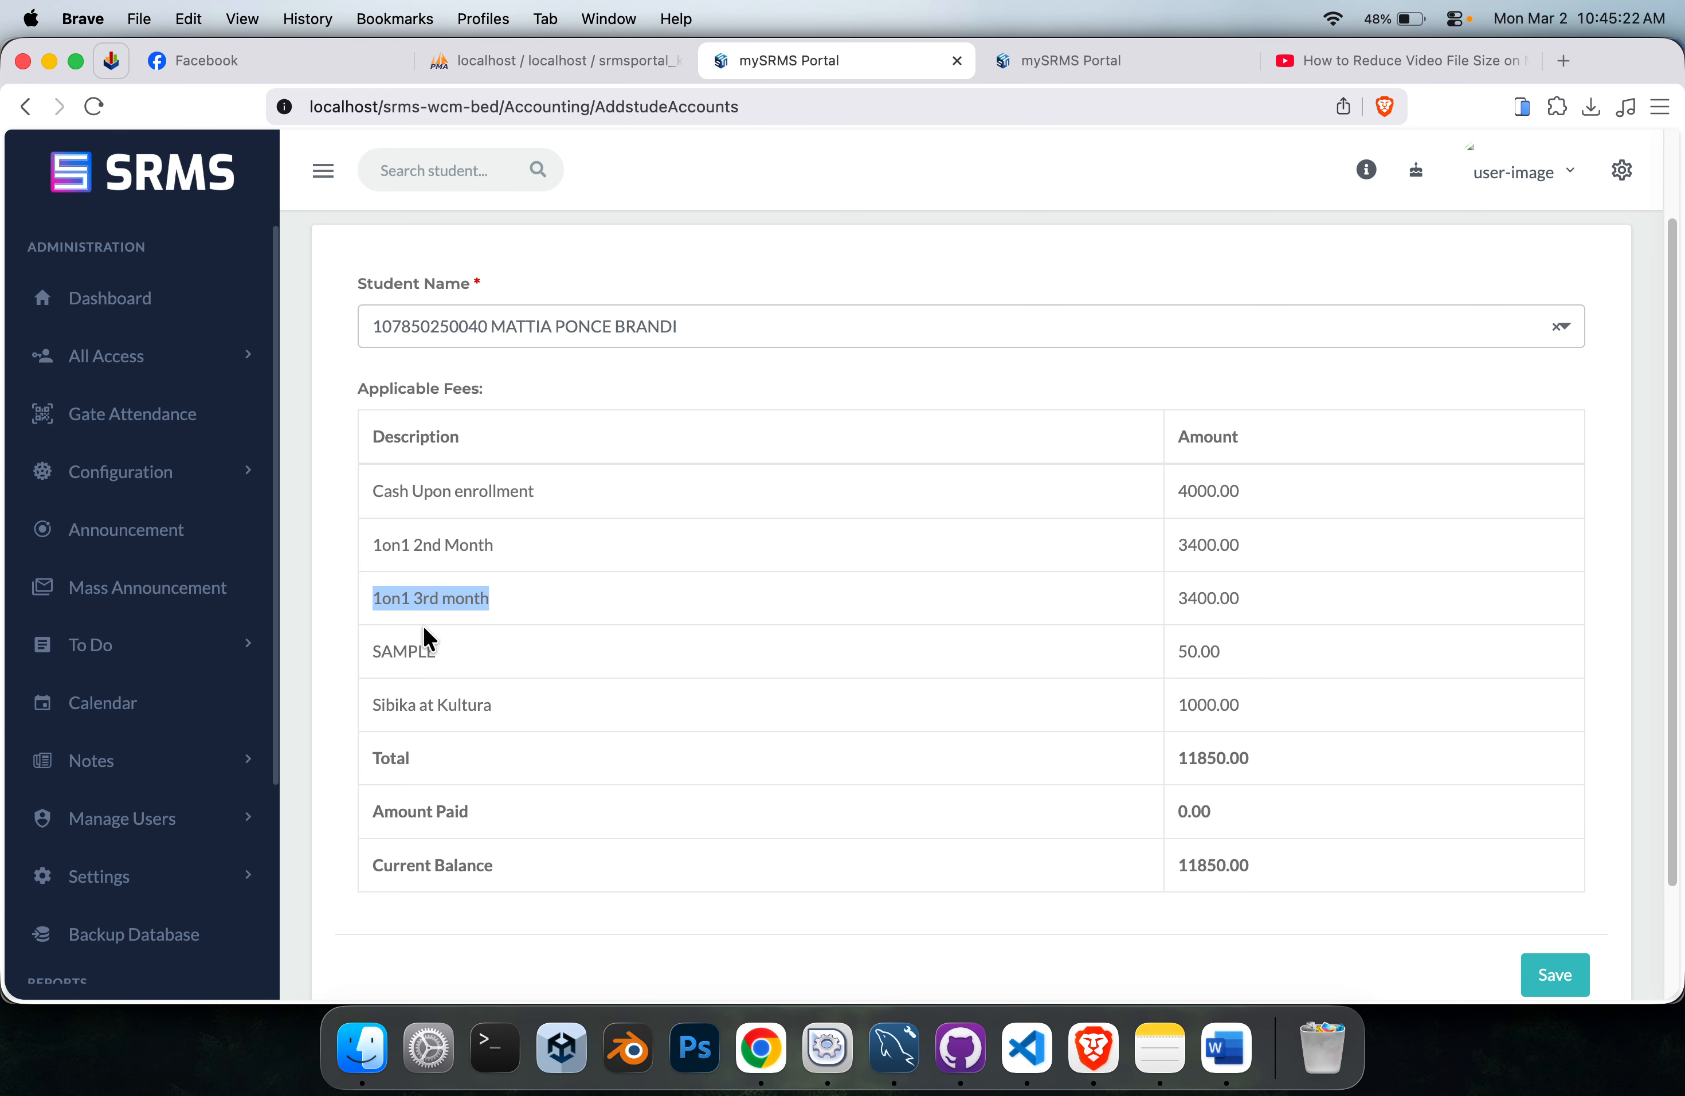
pyautogui.tripleClick(449, 707)
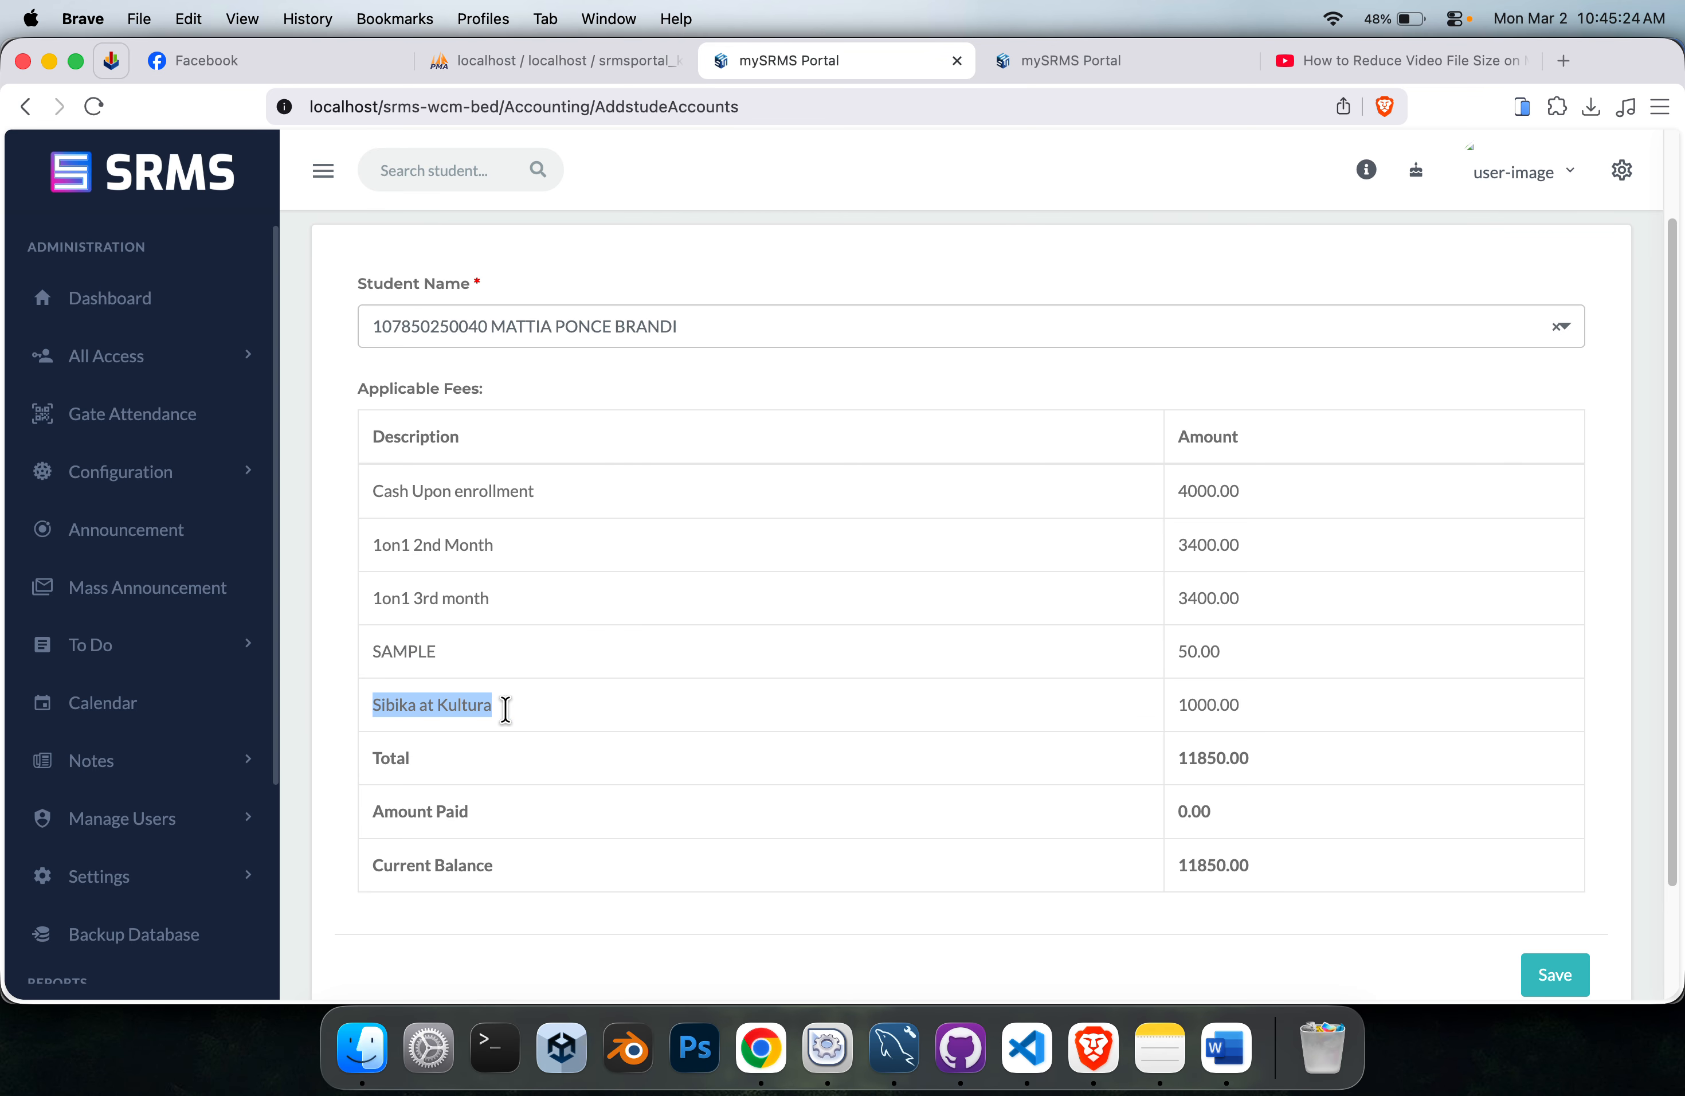
pyautogui.scroll(-3, 1040, 704)
pyautogui.click(932, 605)
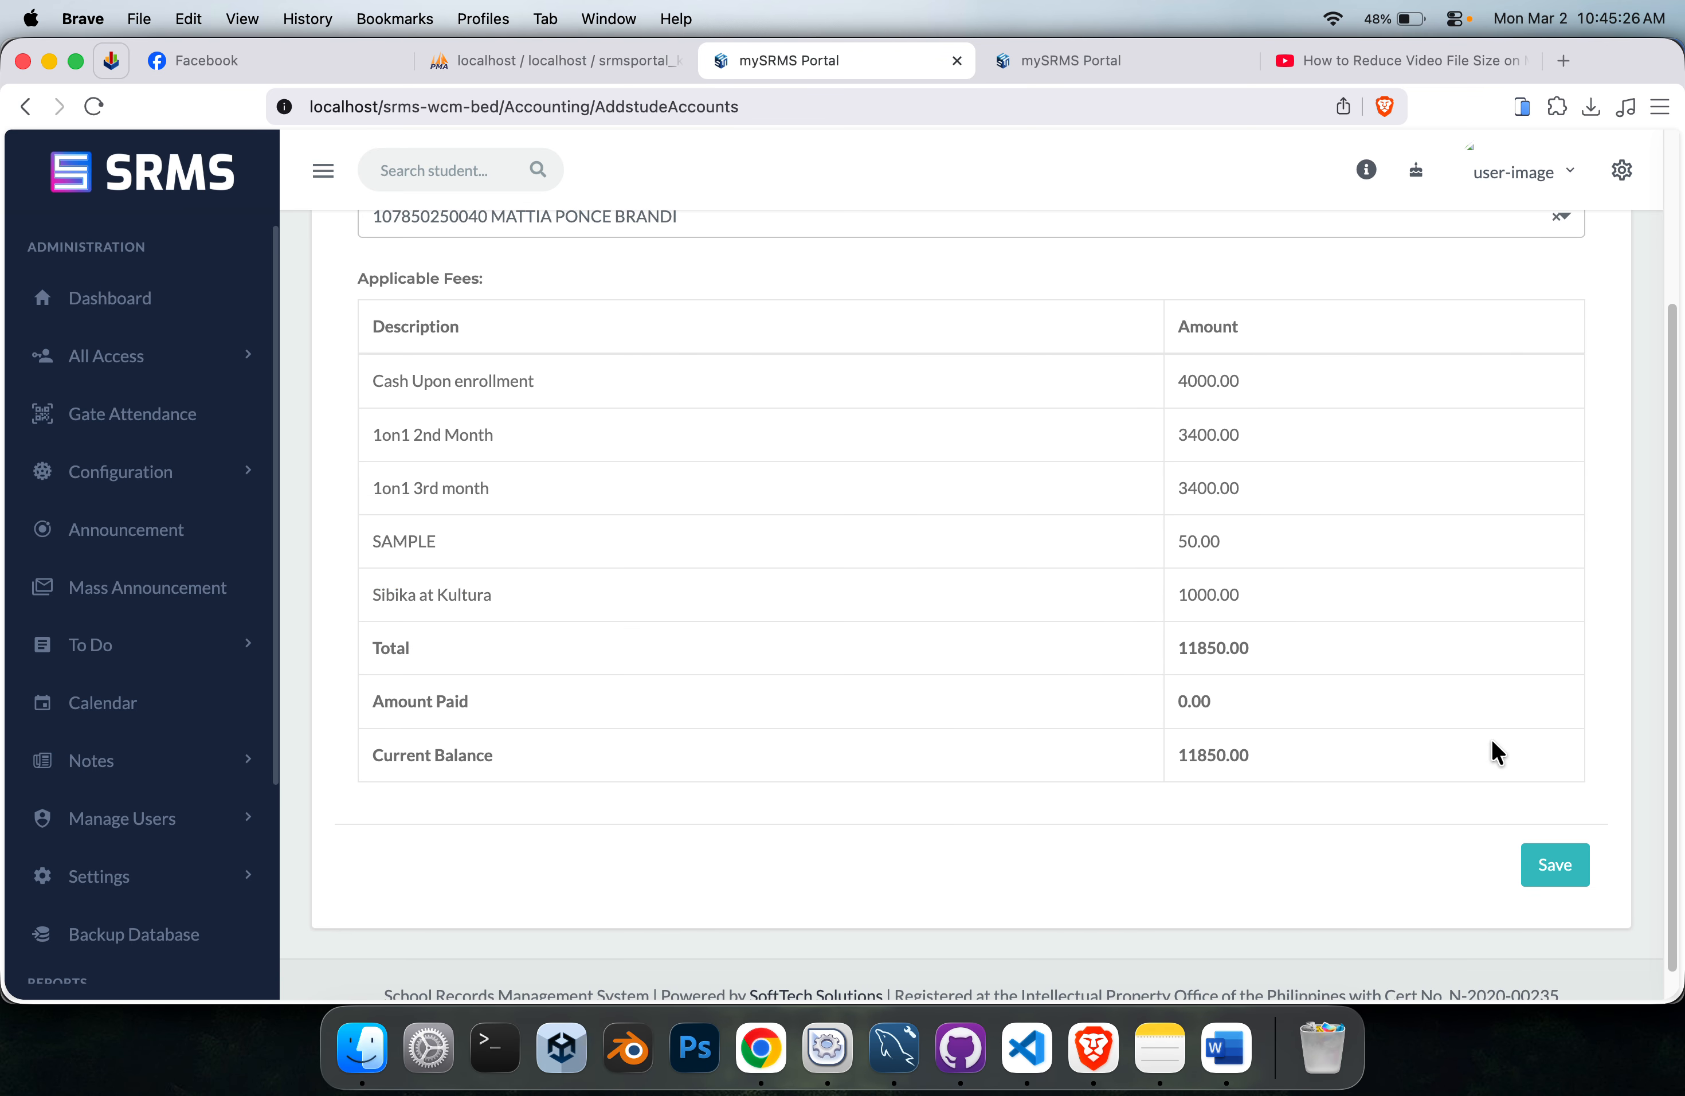
pyautogui.click(1558, 882)
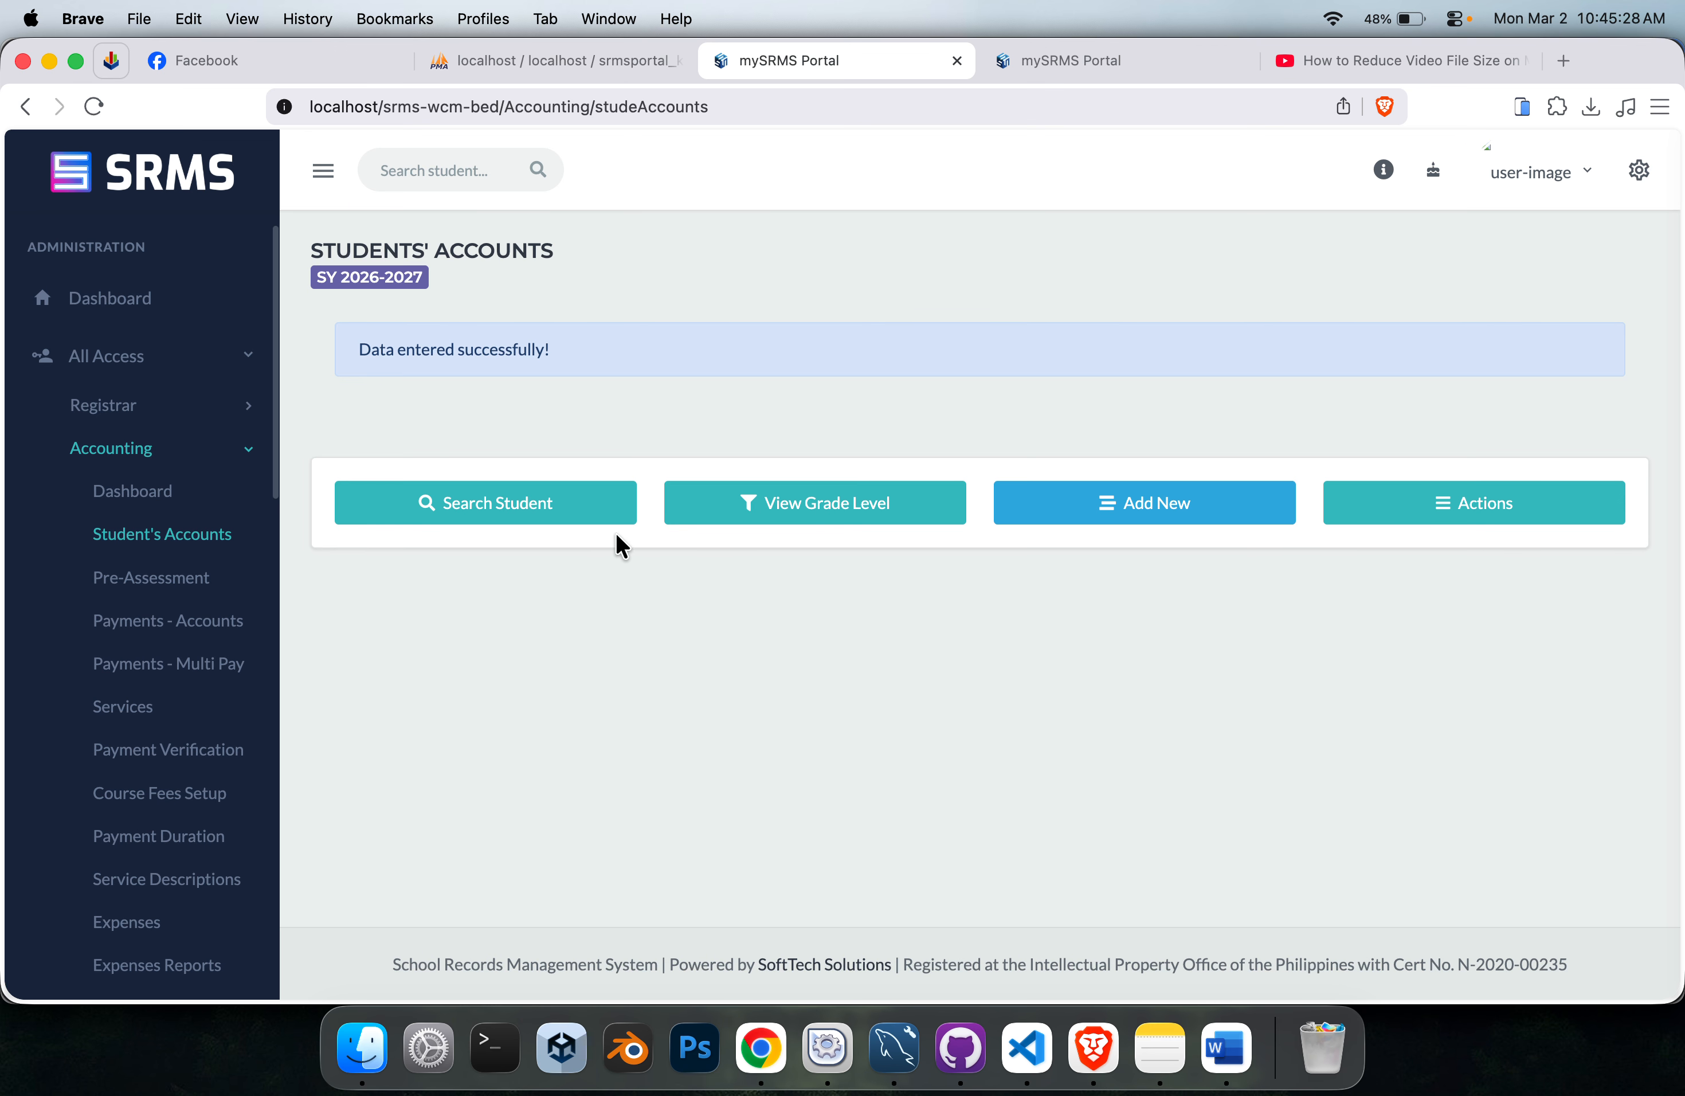
# Search for the newly created account of the 1-on-1 reading program student and open its statement of account.
pyautogui.click(481, 528)
pyautogui.click(523, 589)
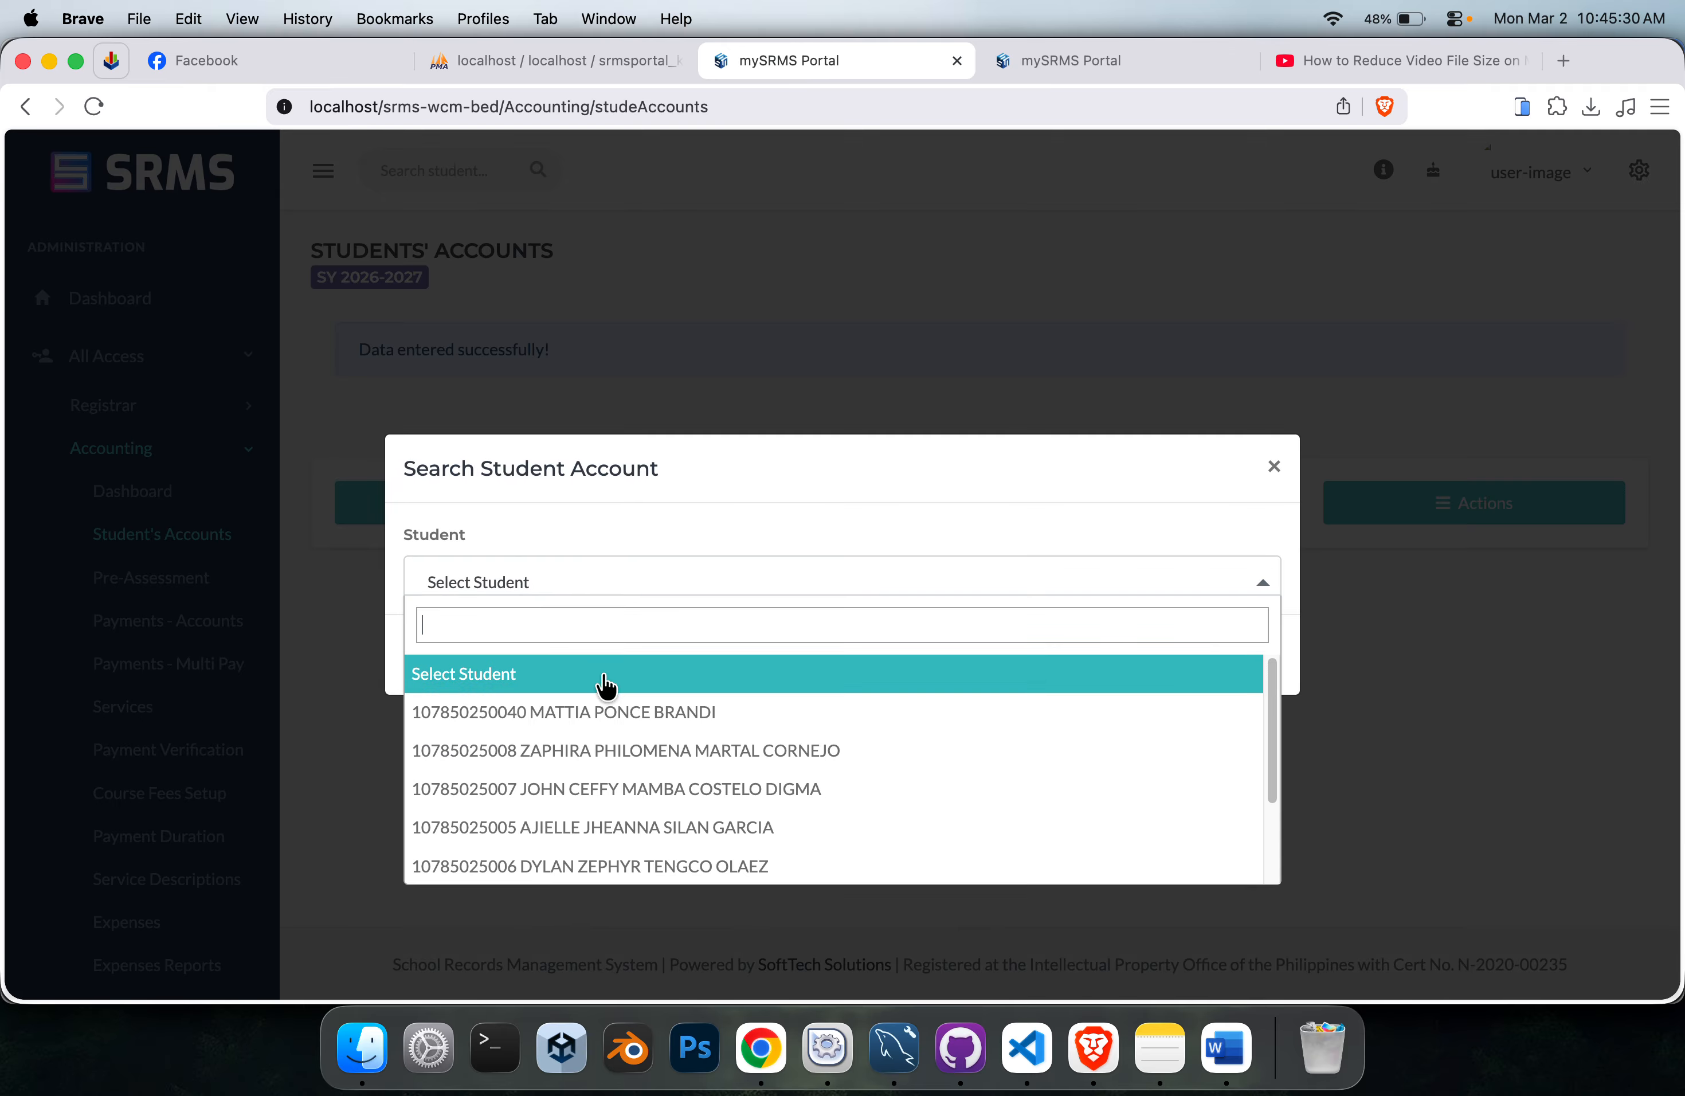
pyautogui.click(621, 712)
pyautogui.click(1249, 658)
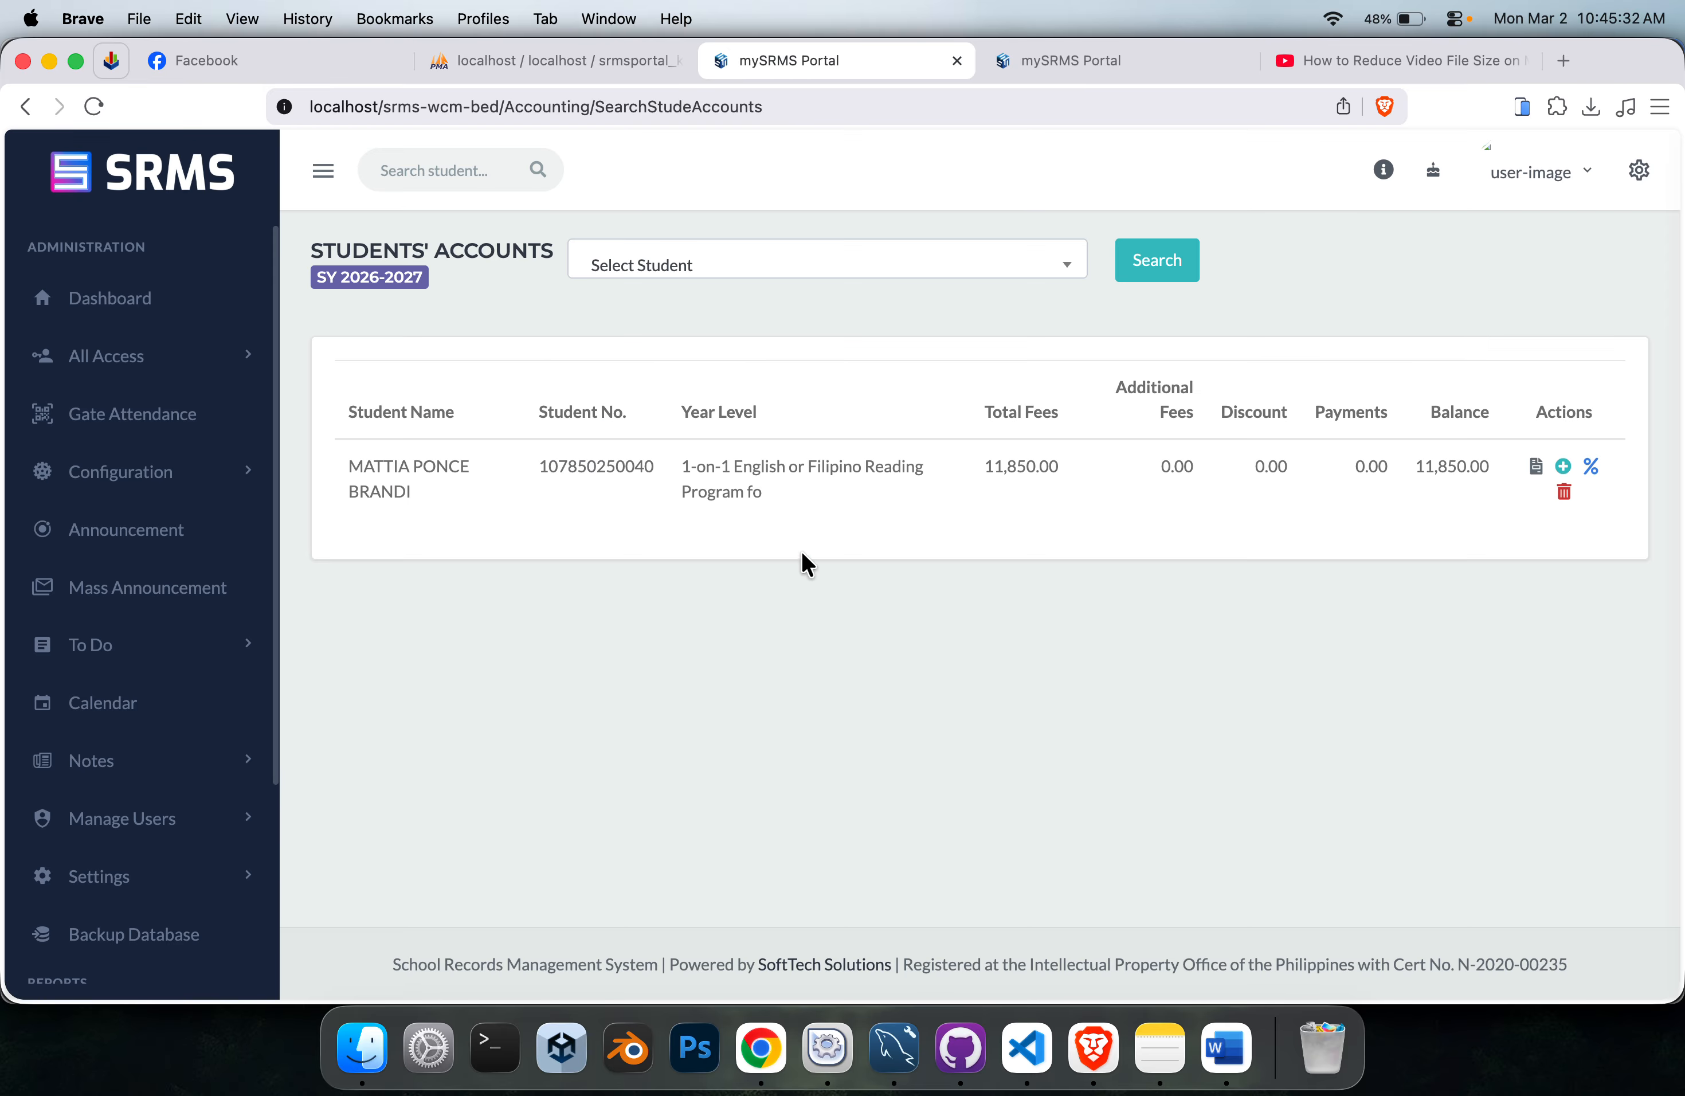
pyautogui.click(1535, 466)
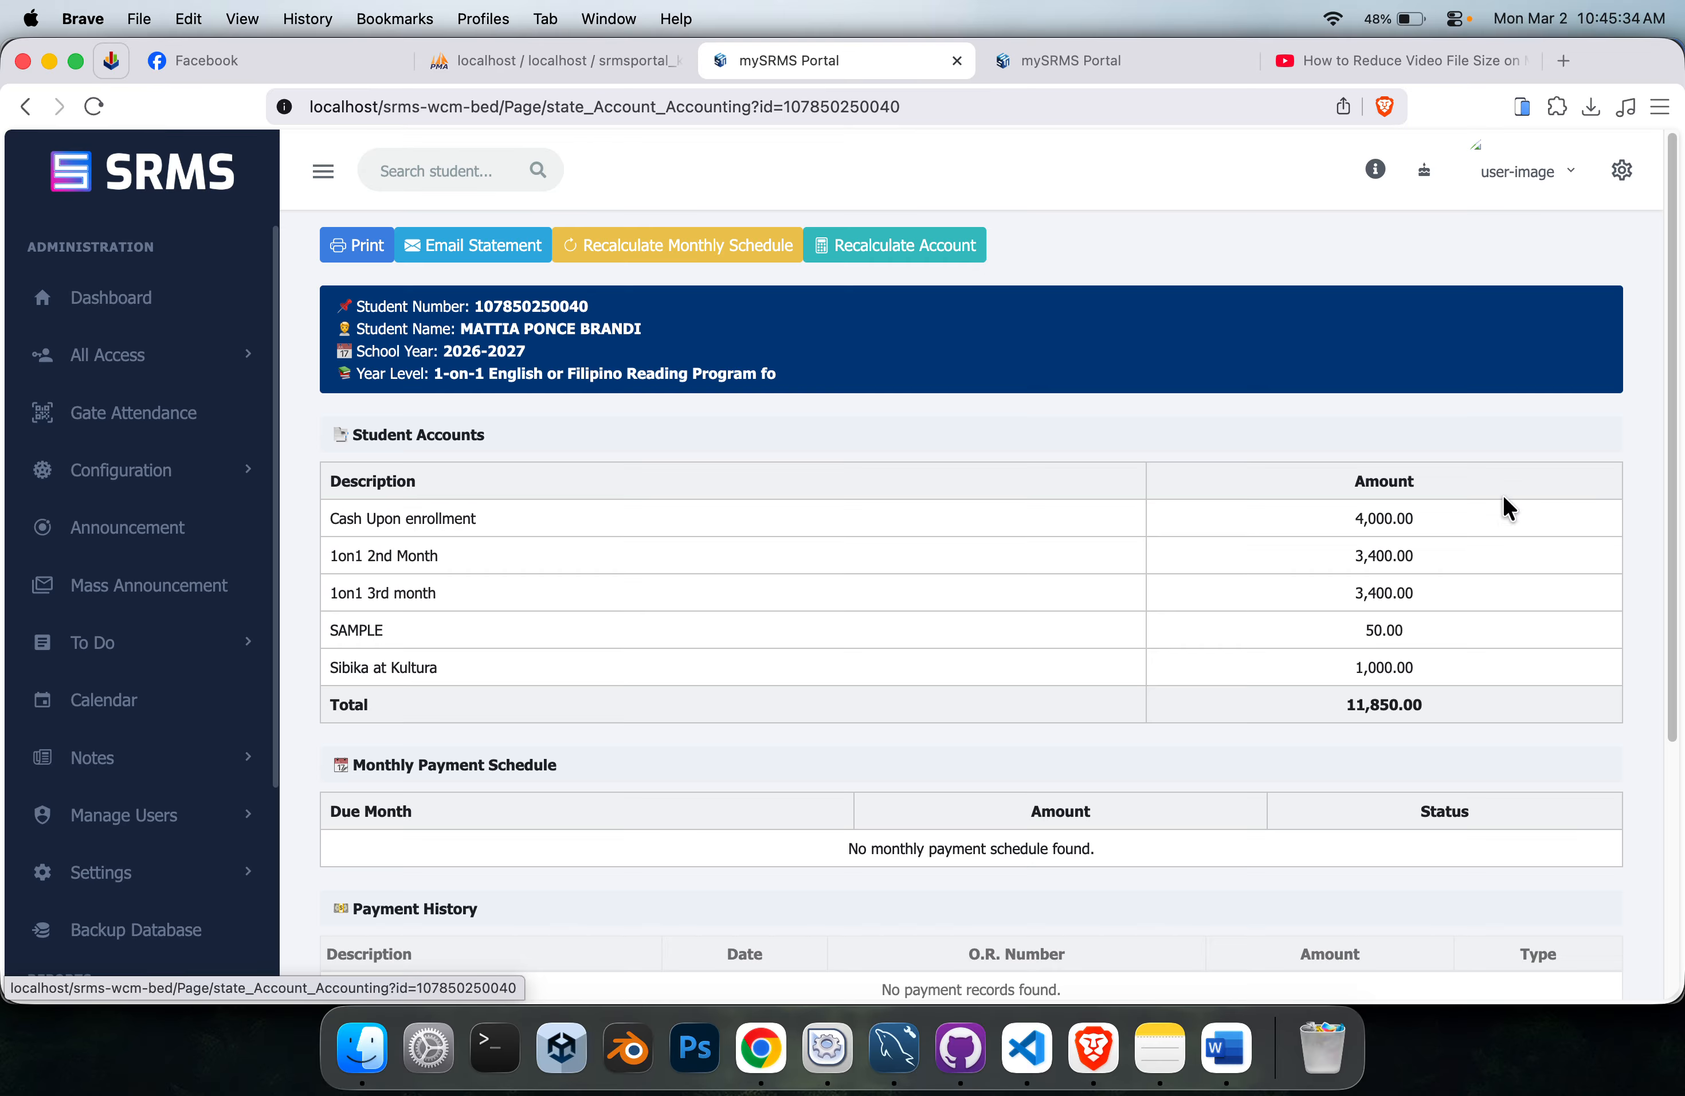
# Review each fee description and the student's year level in the statement of account.
pyautogui.scroll(-3, 839, 424)
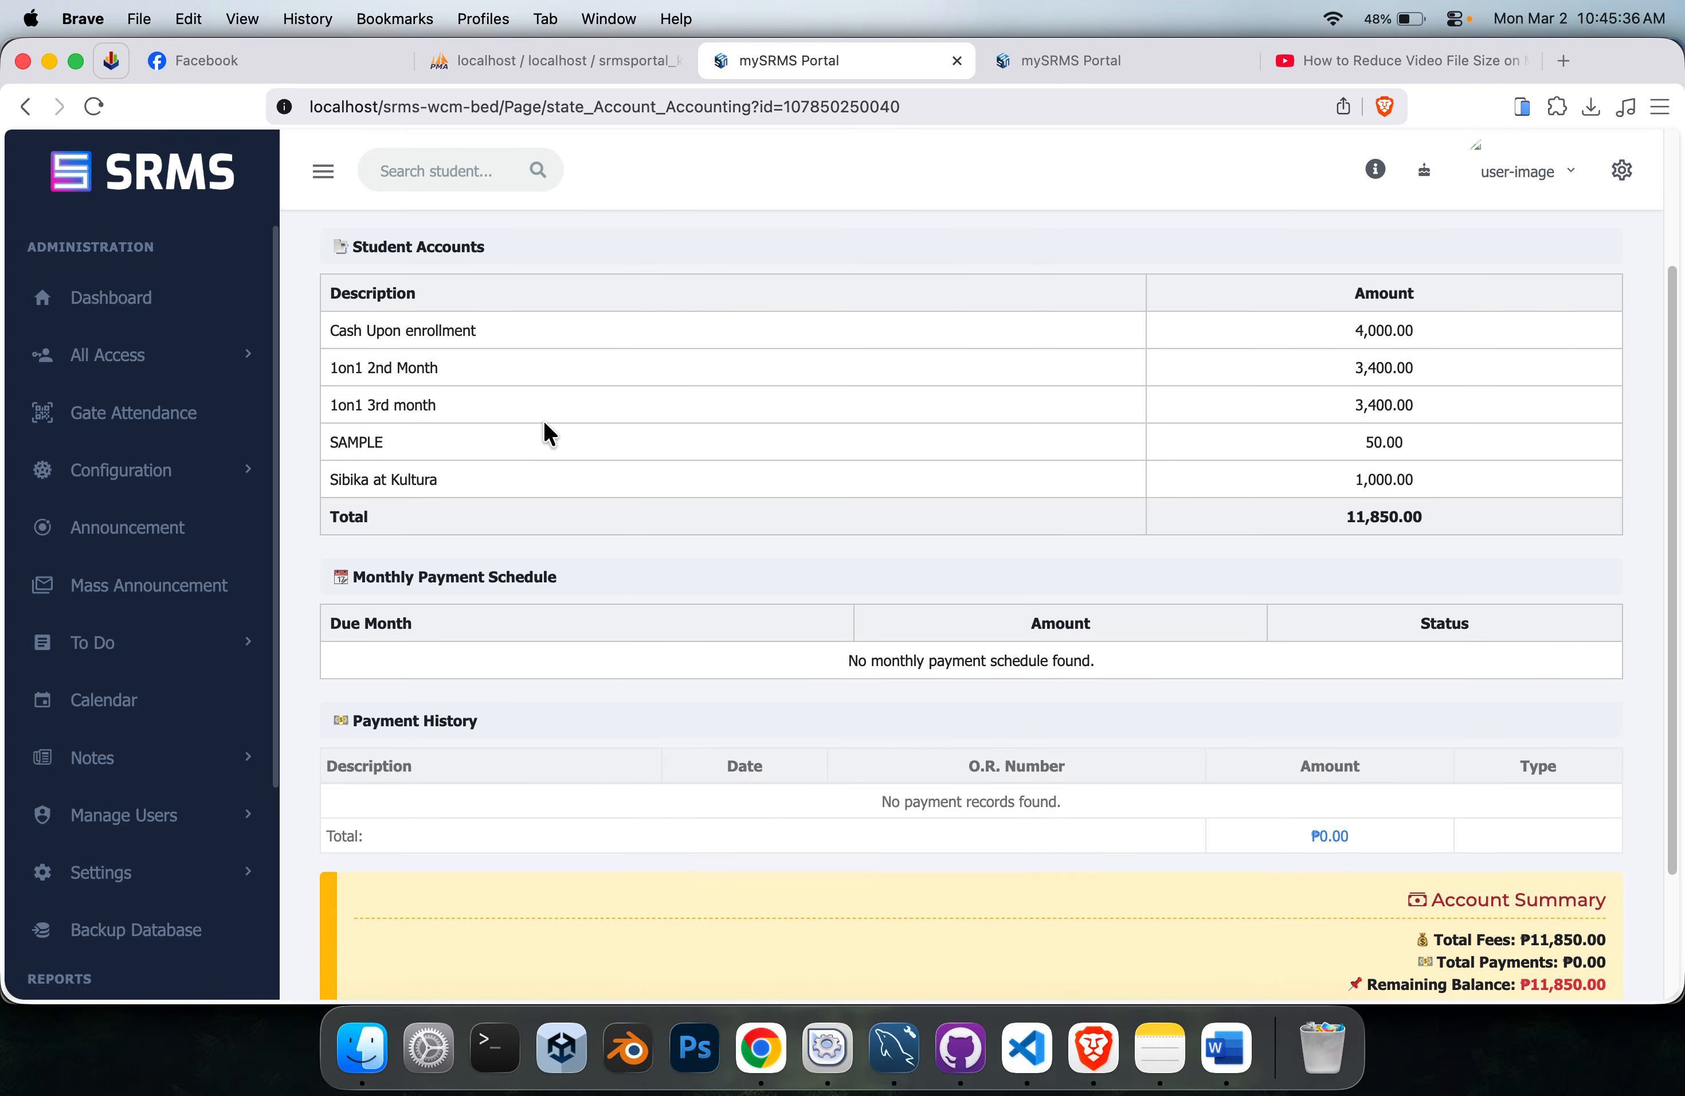
pyautogui.tripleClick(365, 331)
pyautogui.moveTo(368, 368); pyautogui.dragTo(386, 369)
pyautogui.tripleClick(400, 403)
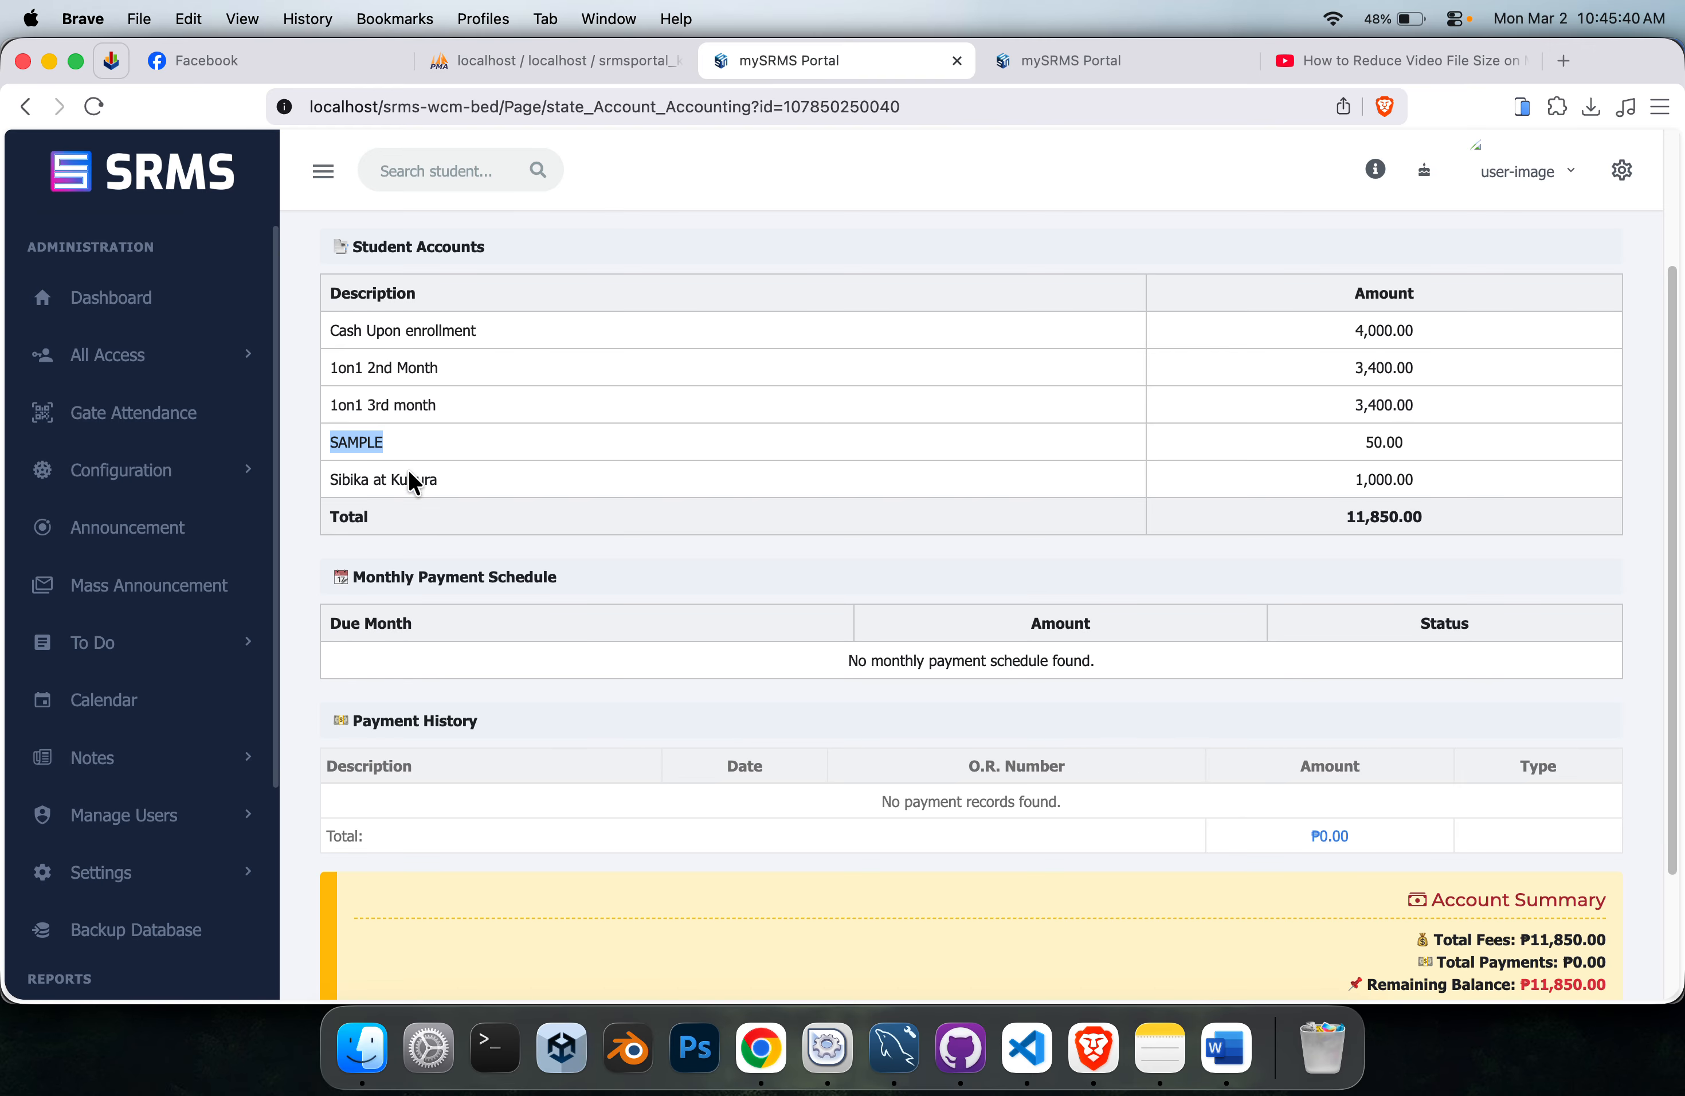
pyautogui.tripleClick(424, 480)
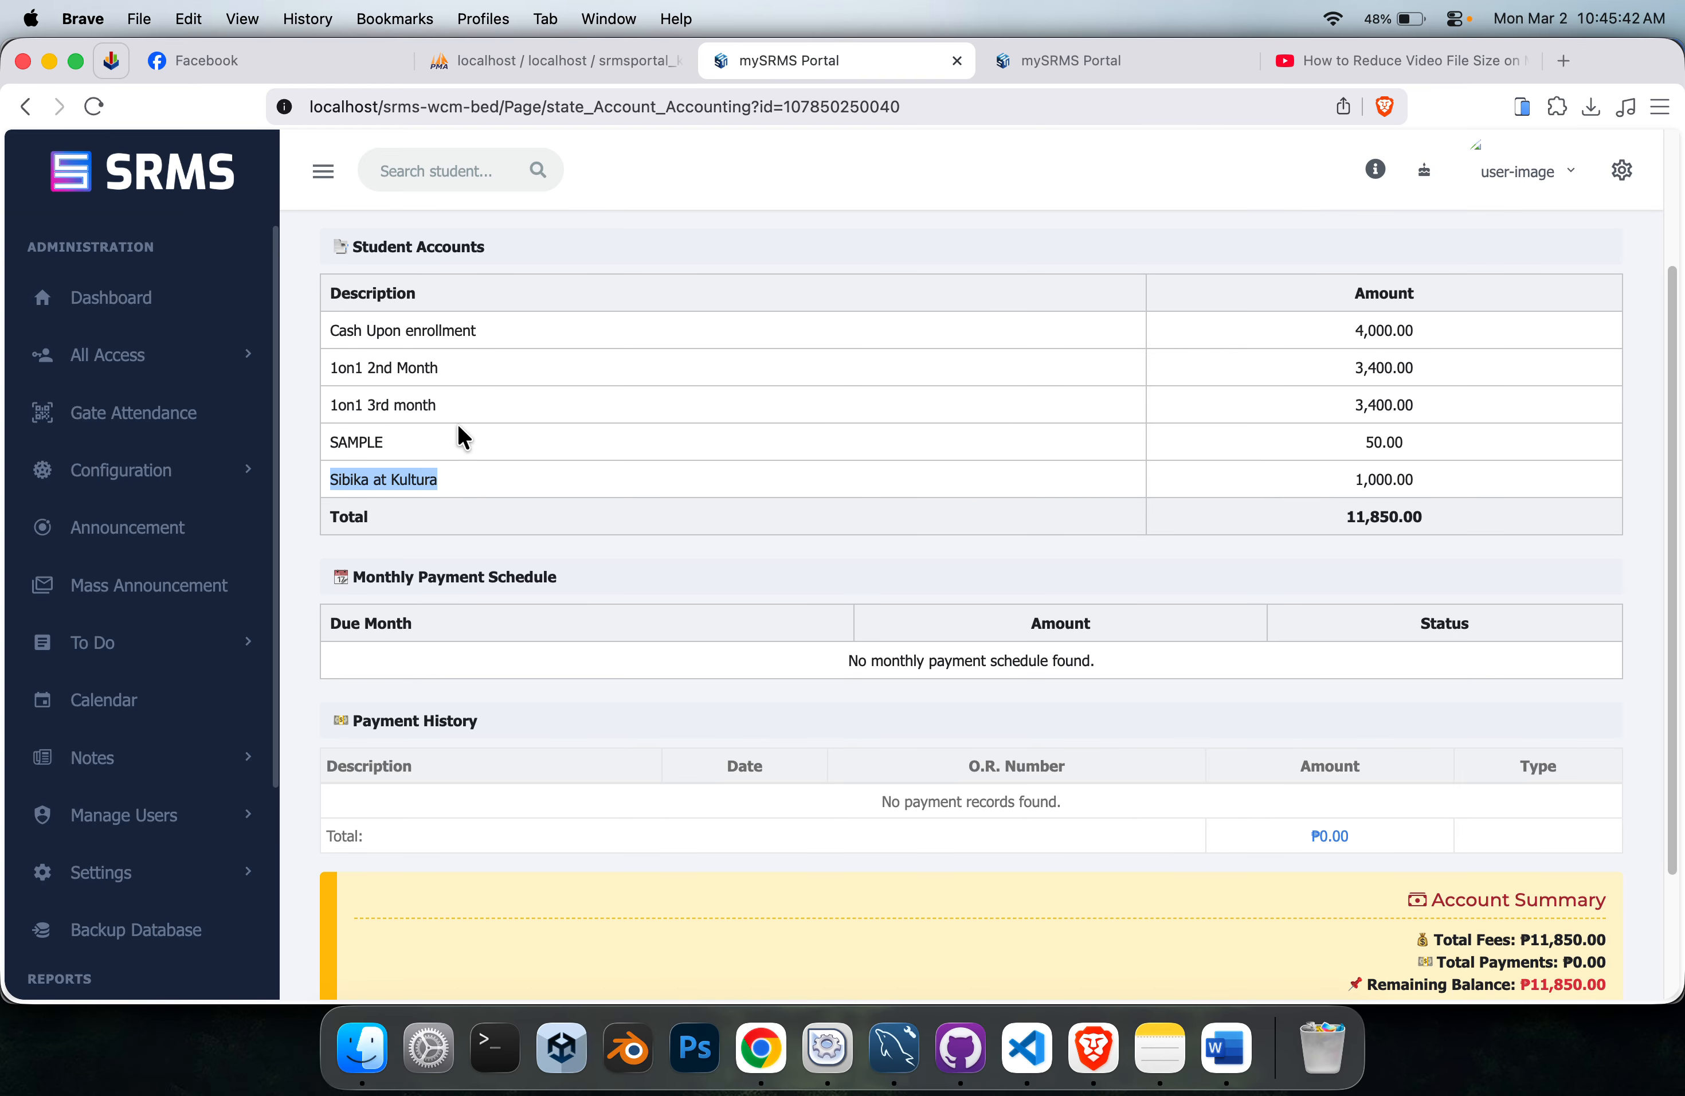
pyautogui.scroll(5, 457, 424)
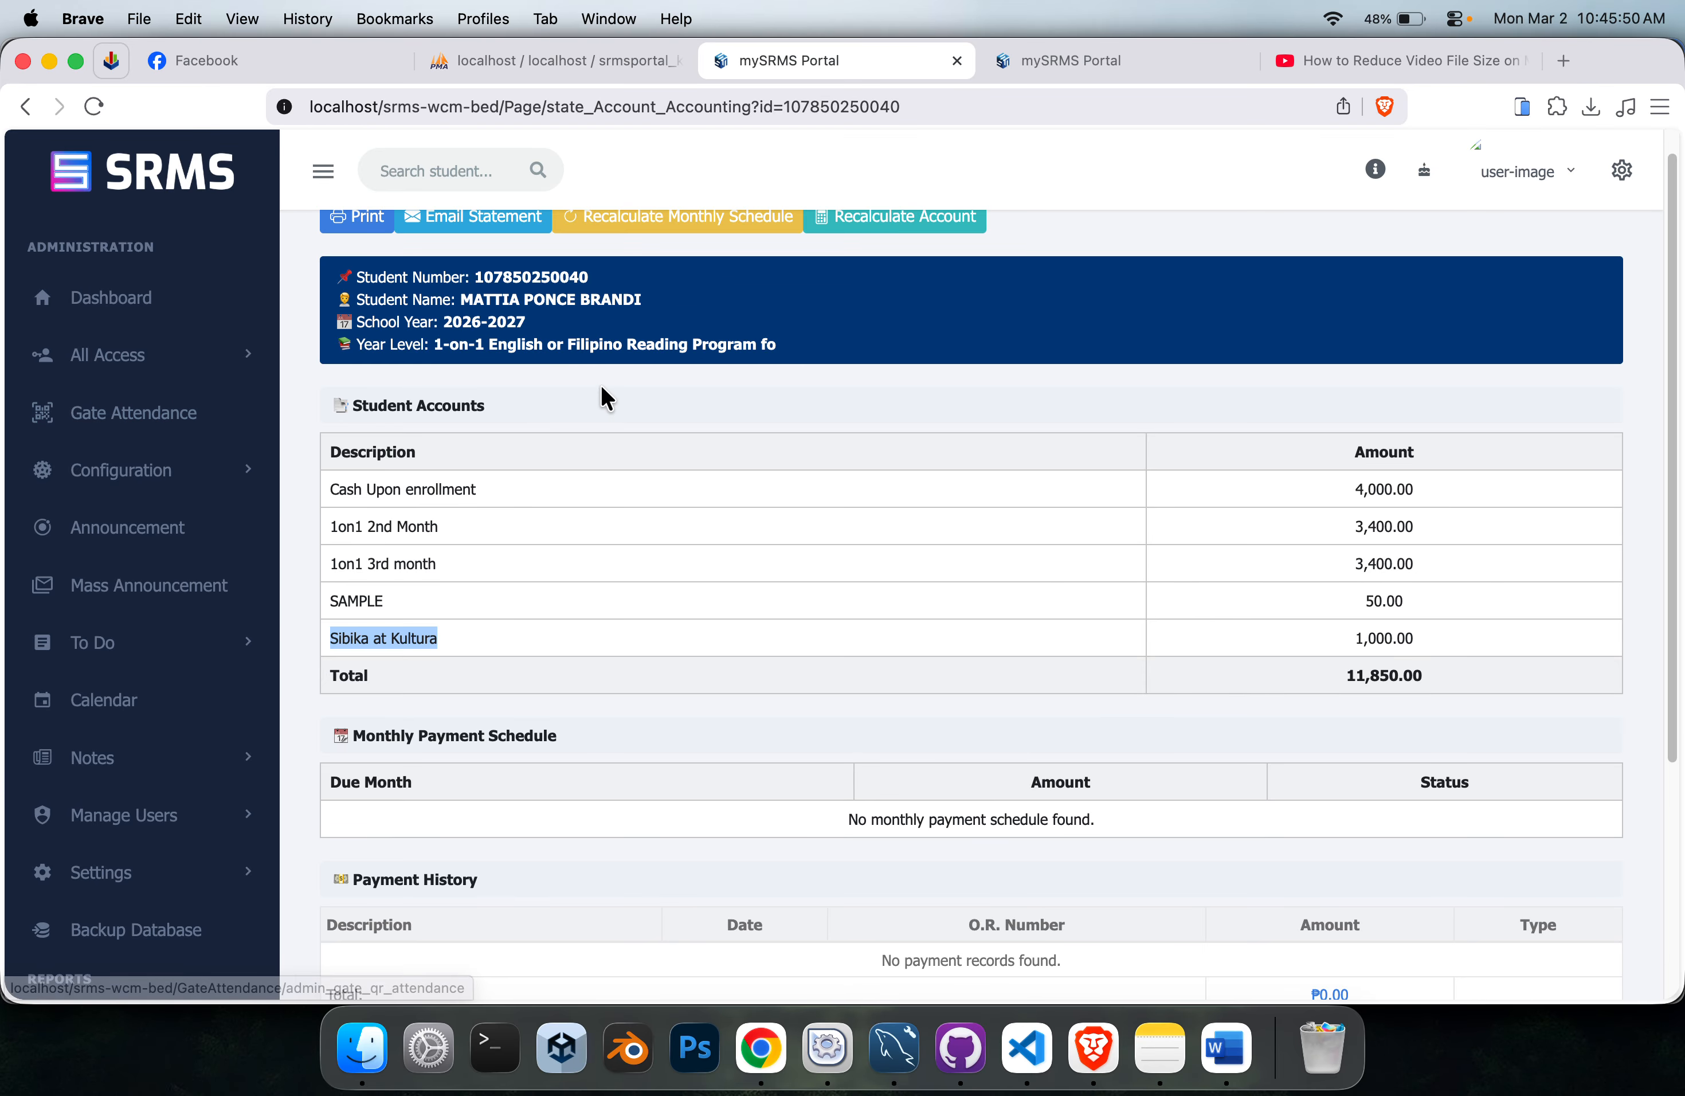
pyautogui.tripleClick(649, 343)
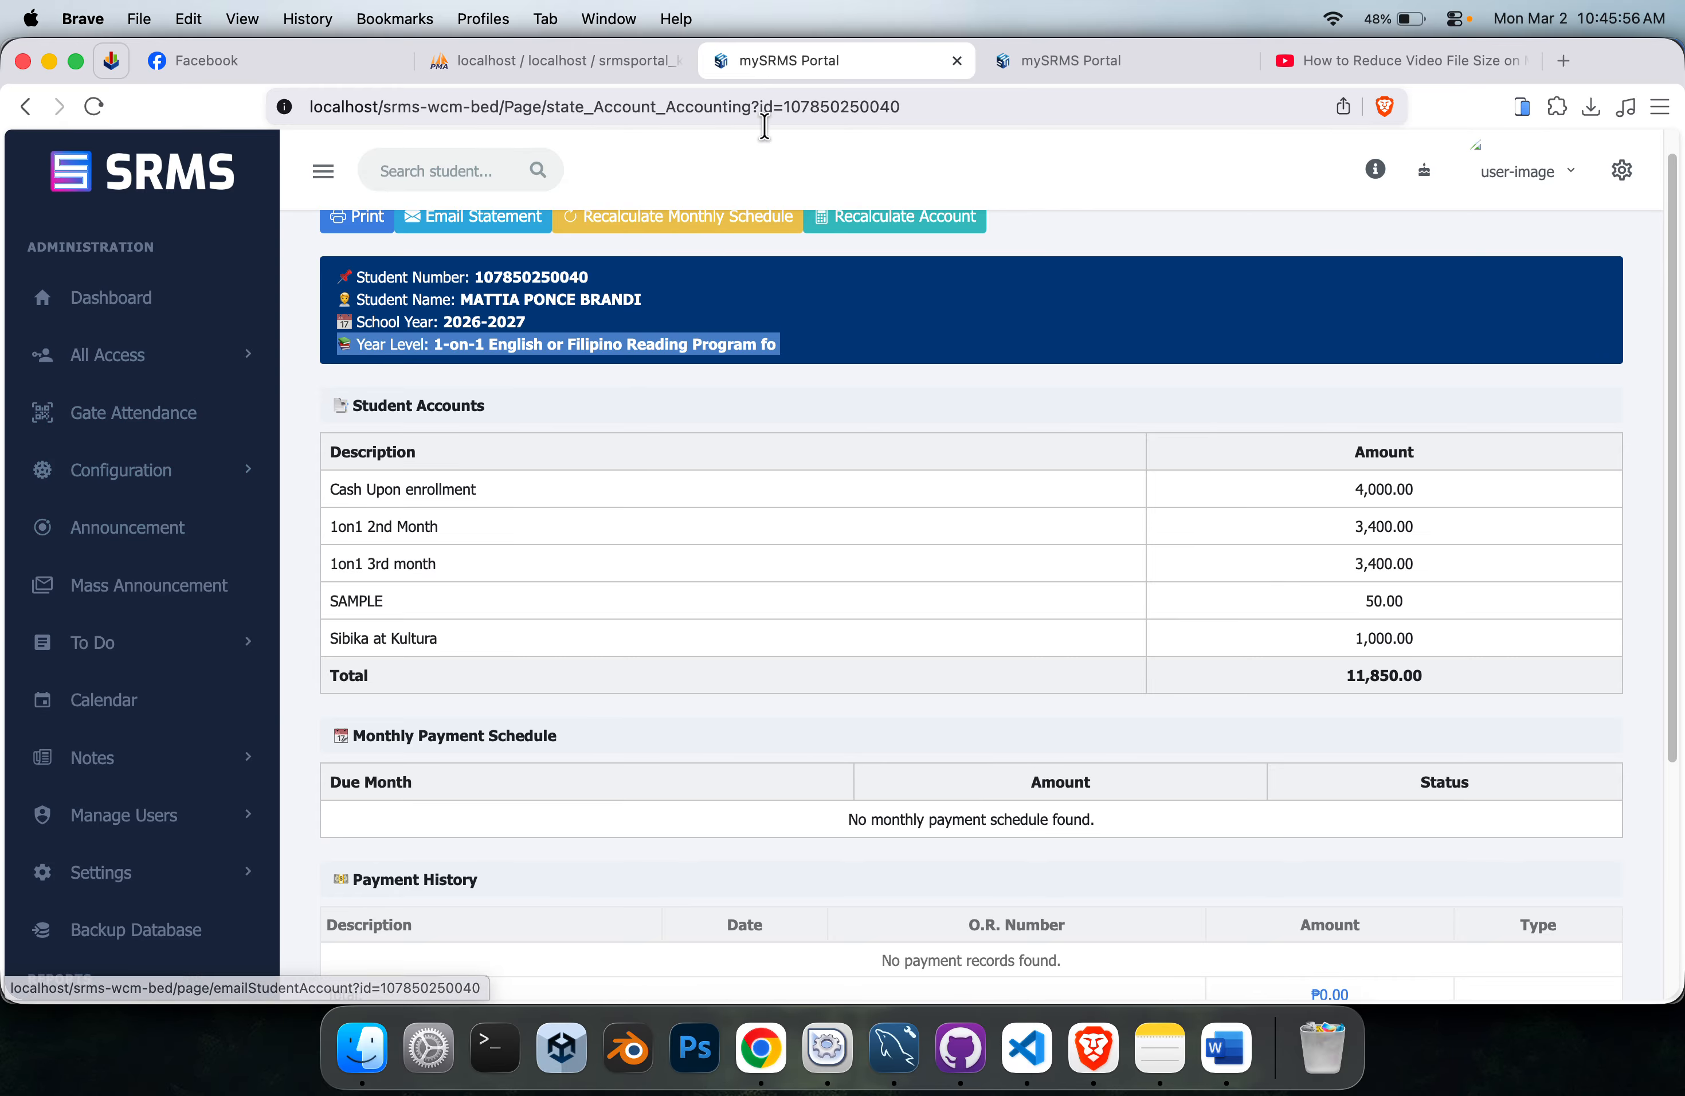
# Go back to Students' Accounts and search for the account of the student in the 1-on-1 reading program.
pyautogui.click(162, 357)
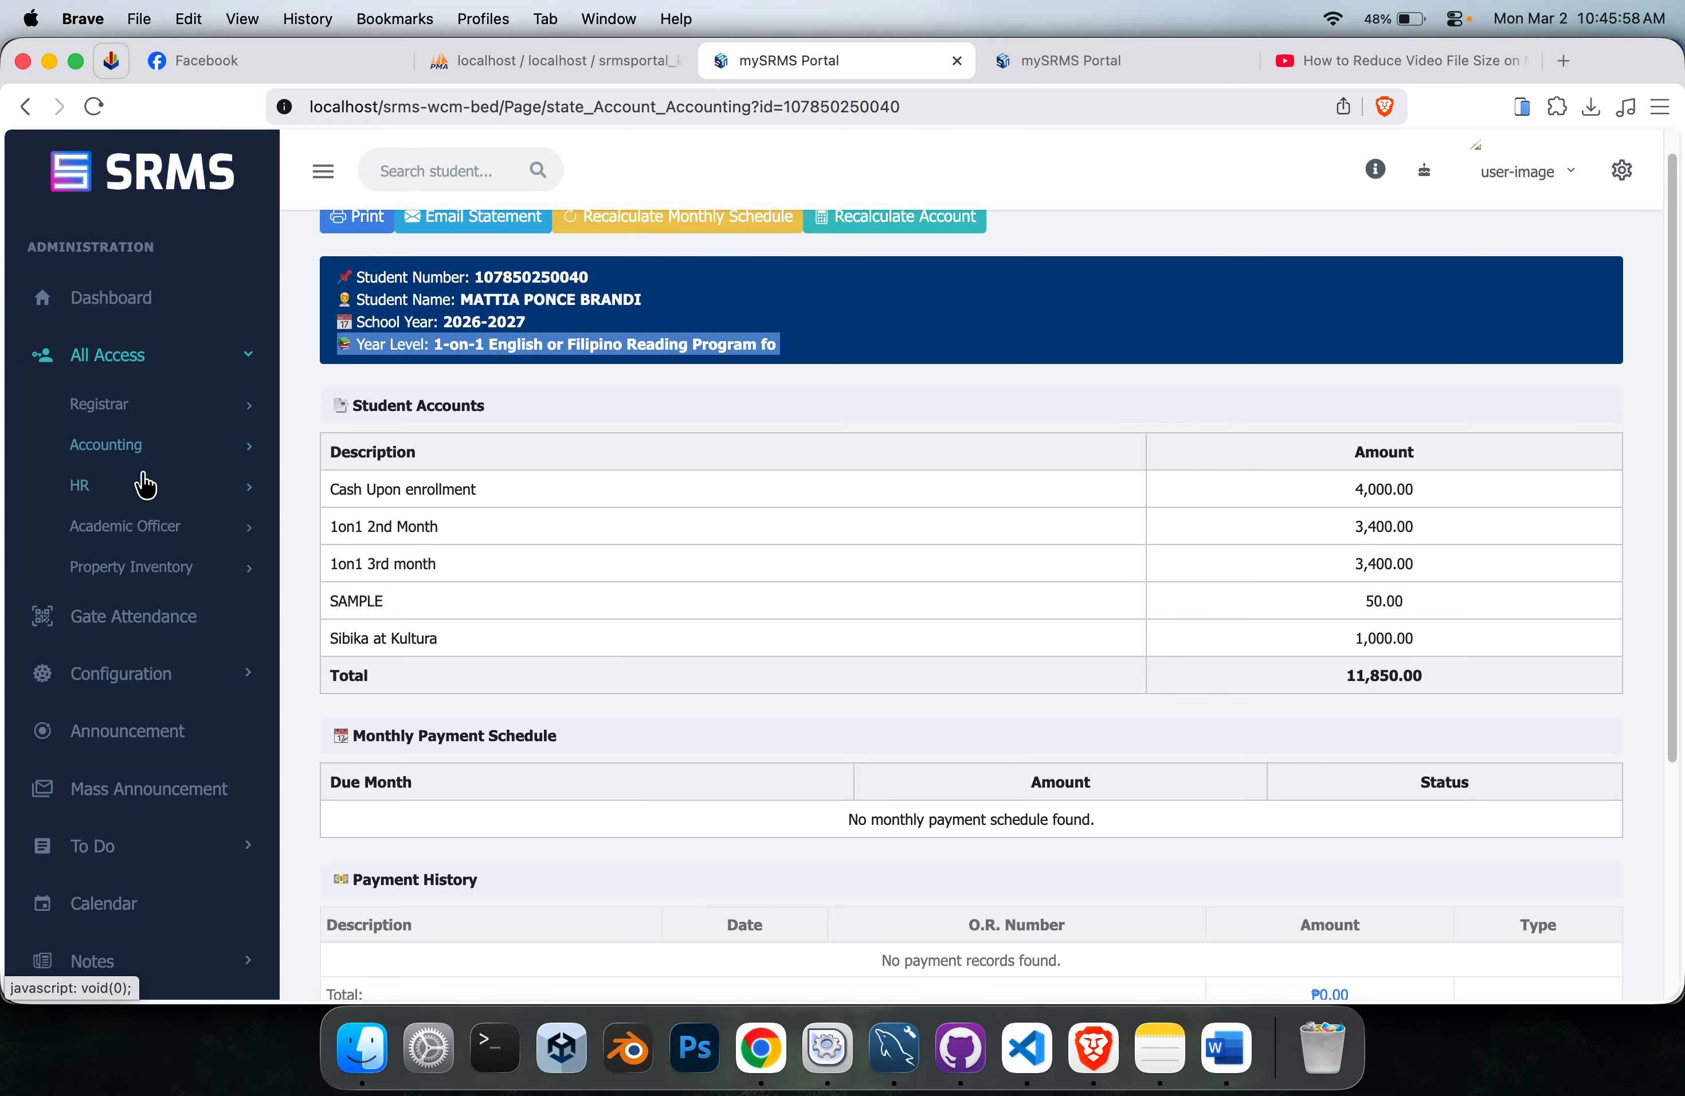
pyautogui.click(171, 447)
pyautogui.click(207, 534)
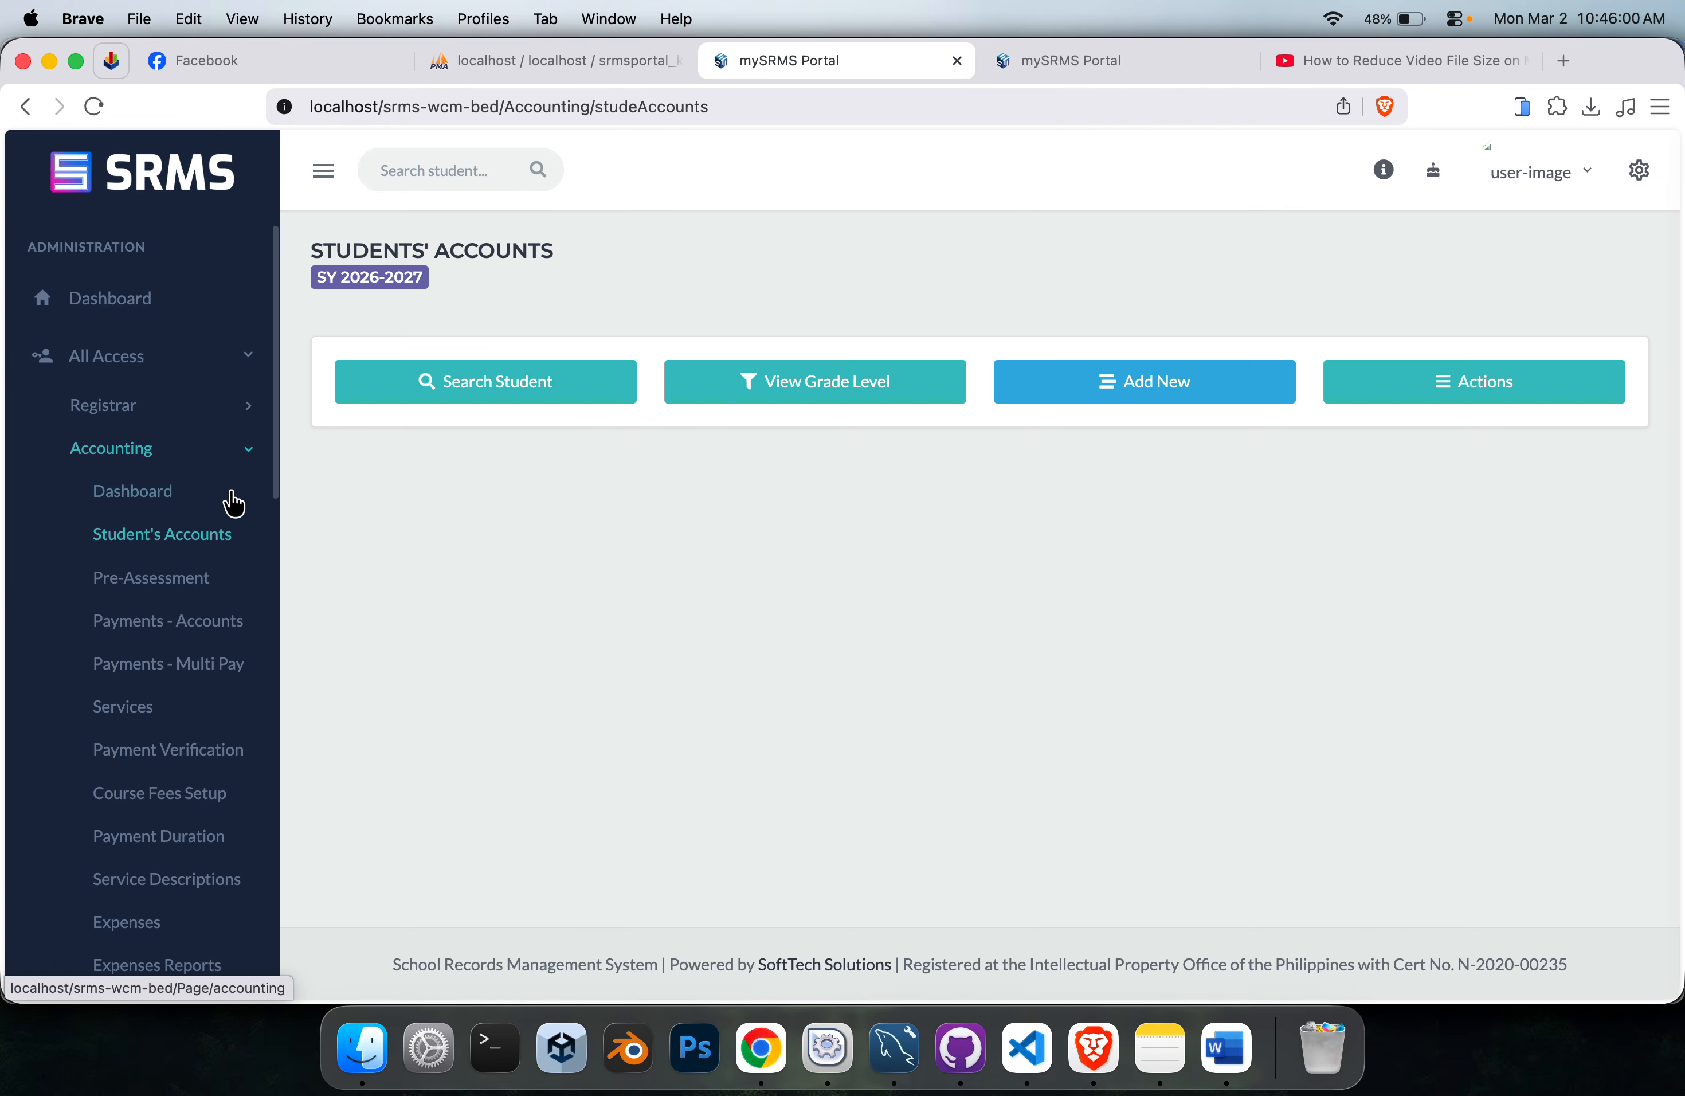
pyautogui.click(572, 409)
pyautogui.click(556, 588)
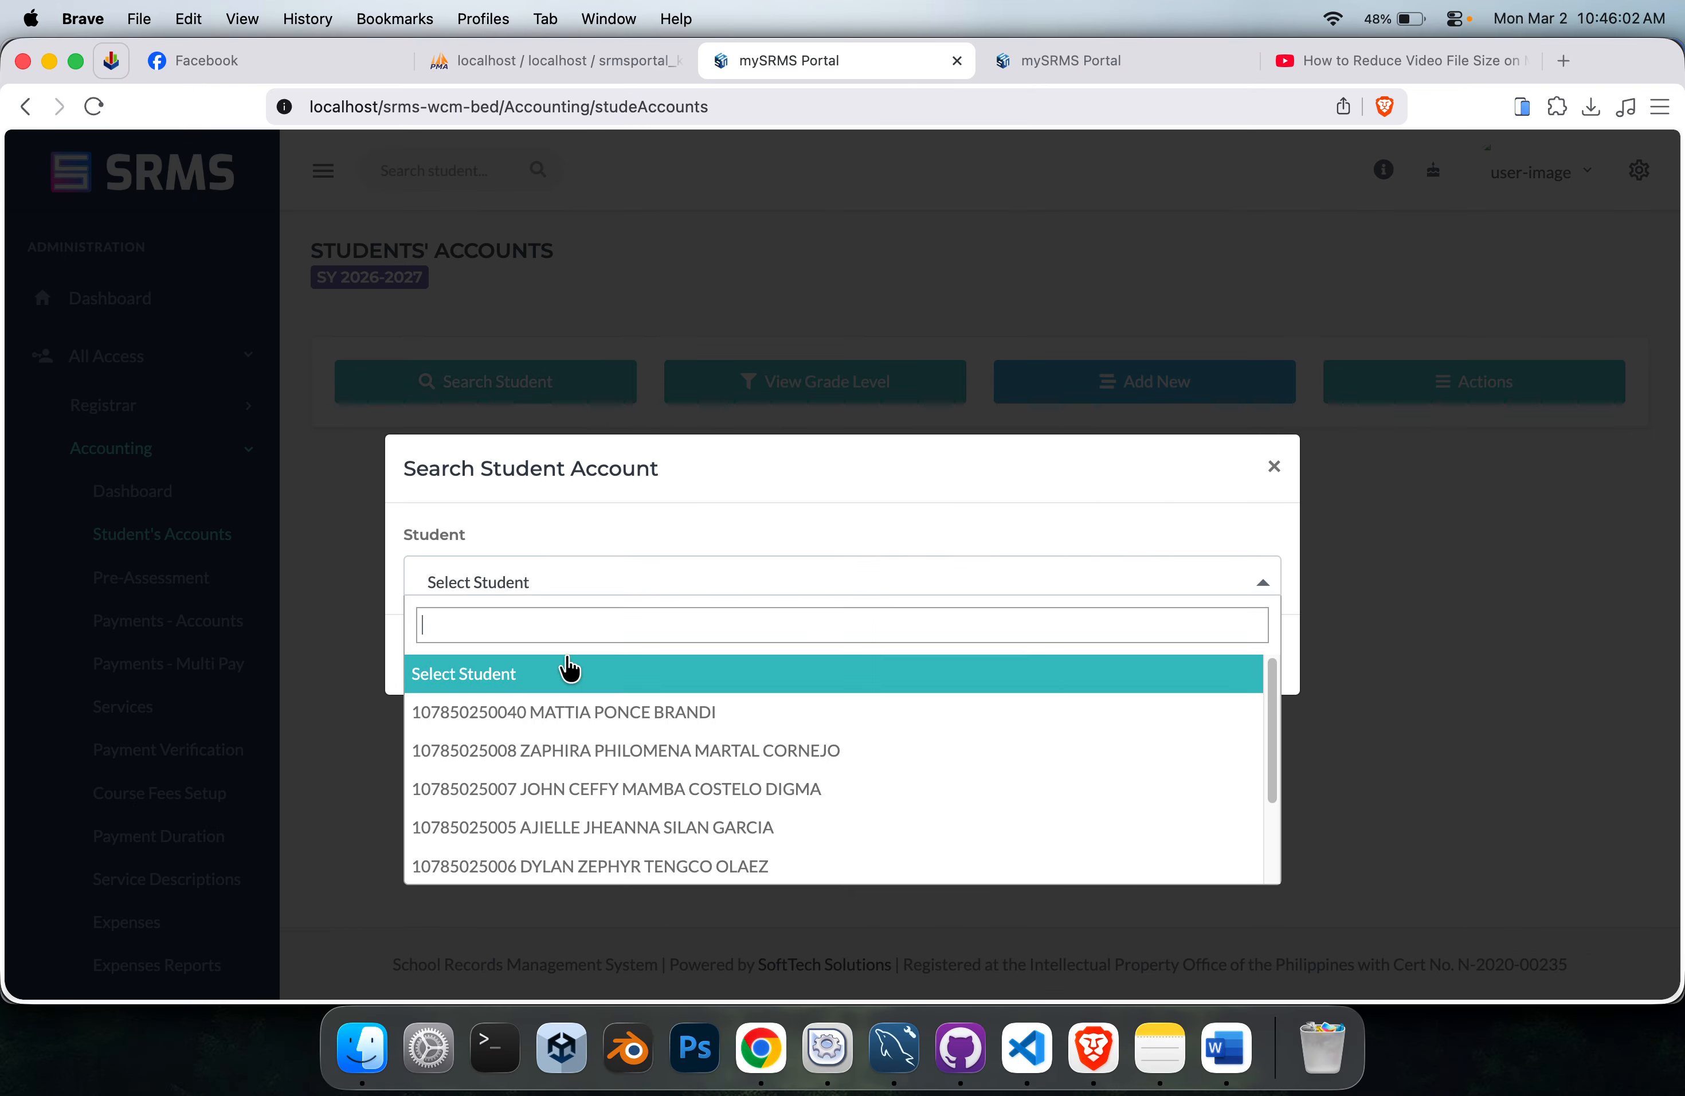
pyautogui.click(566, 712)
pyautogui.click(1242, 657)
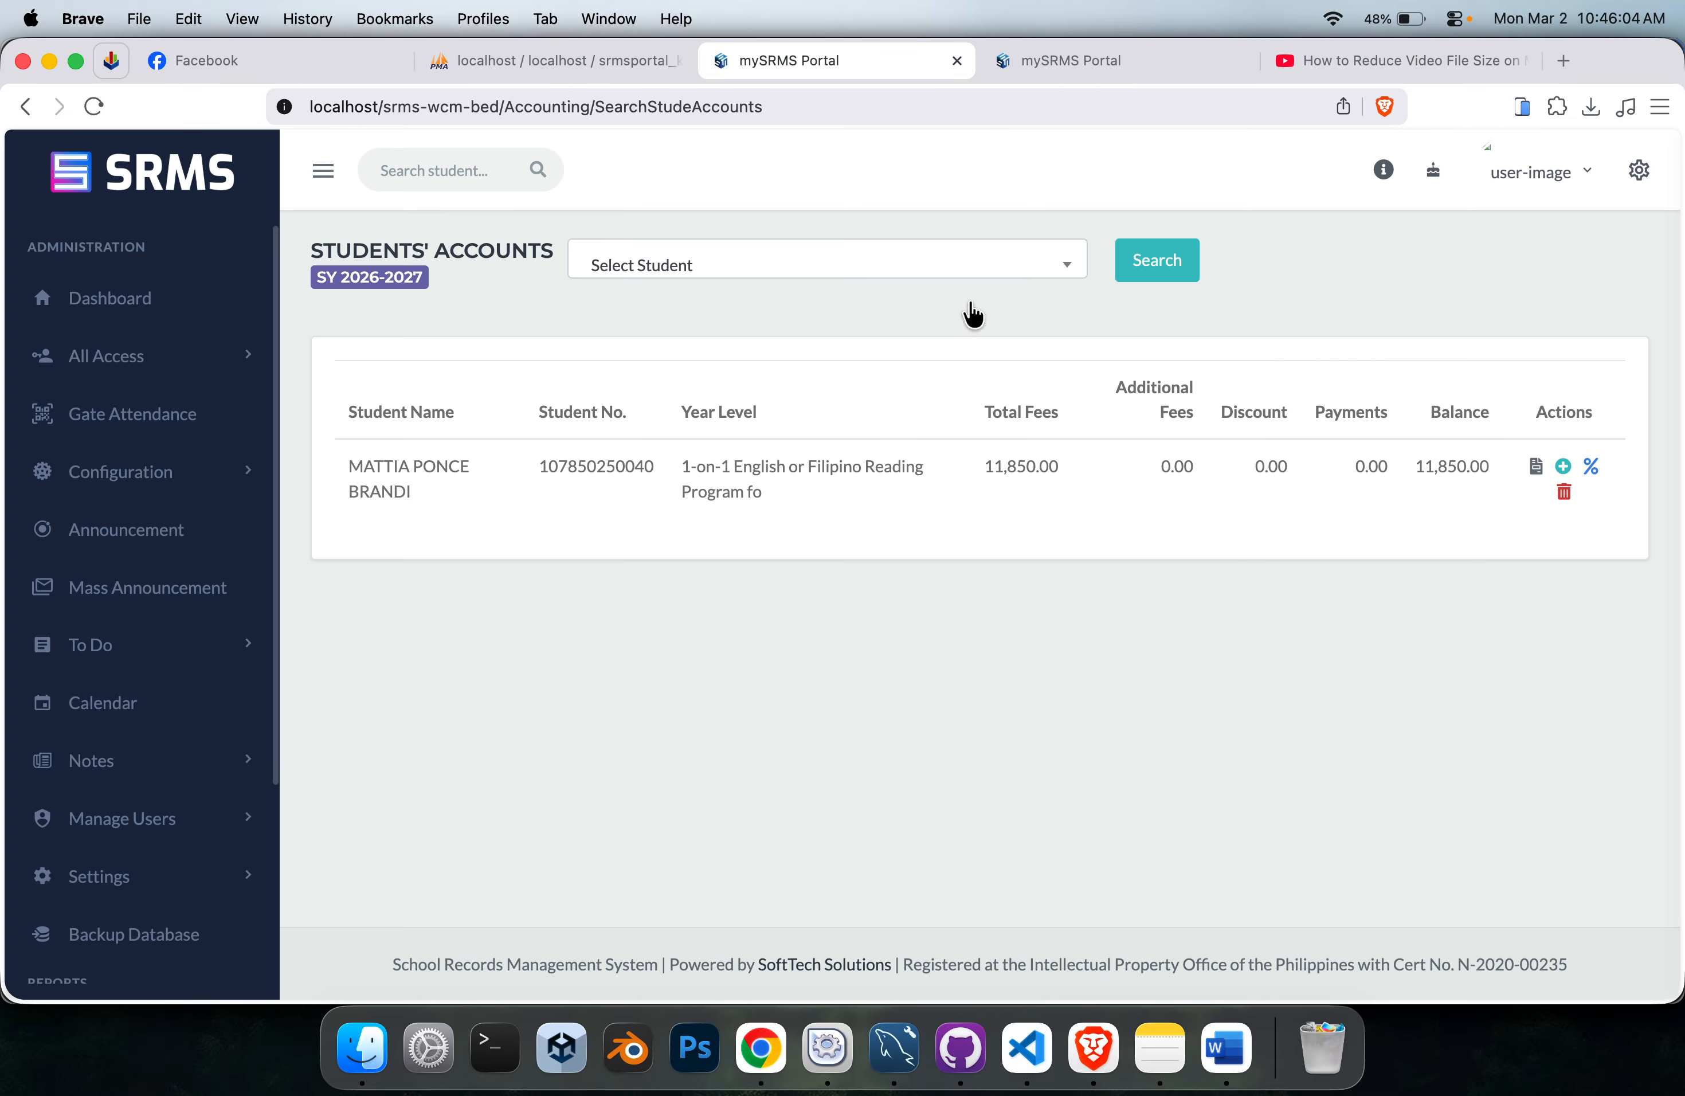
# Delete the found student account again, confirm the deletion, and check the resulting notice.
pyautogui.click(1564, 492)
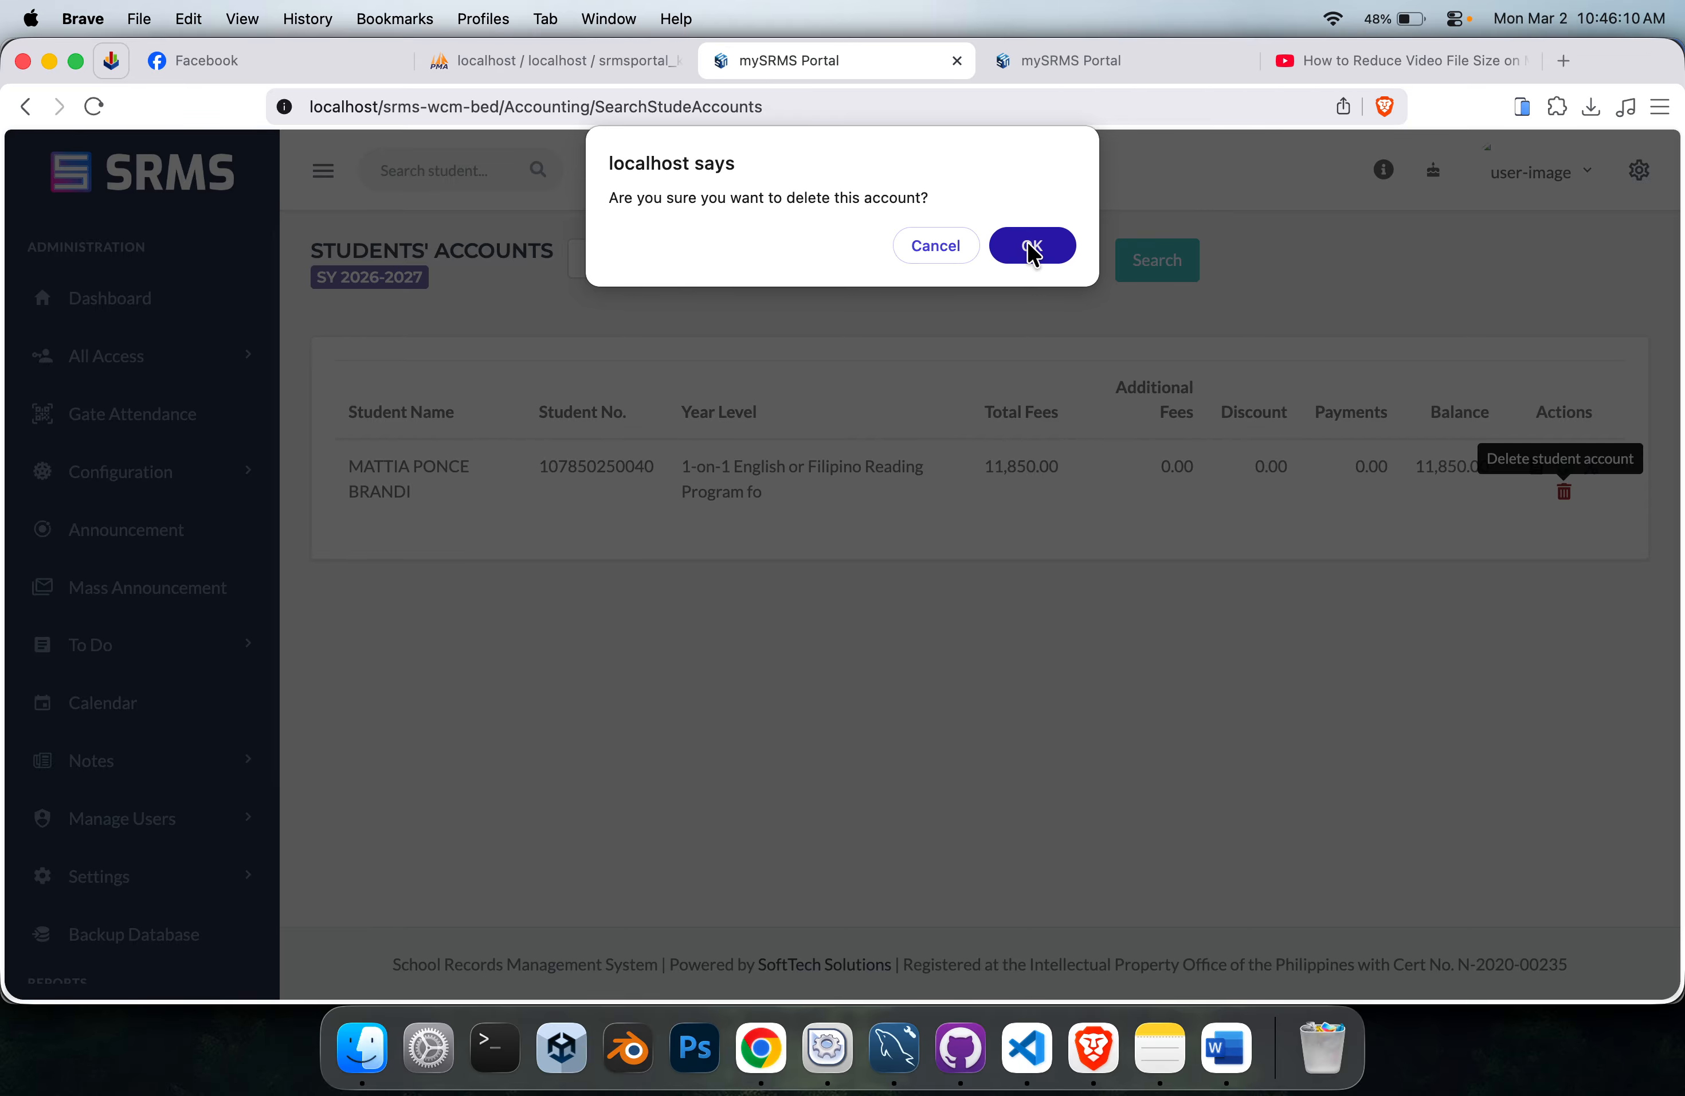
pyautogui.click(1031, 249)
pyautogui.moveTo(594, 369); pyautogui.dragTo(356, 313)
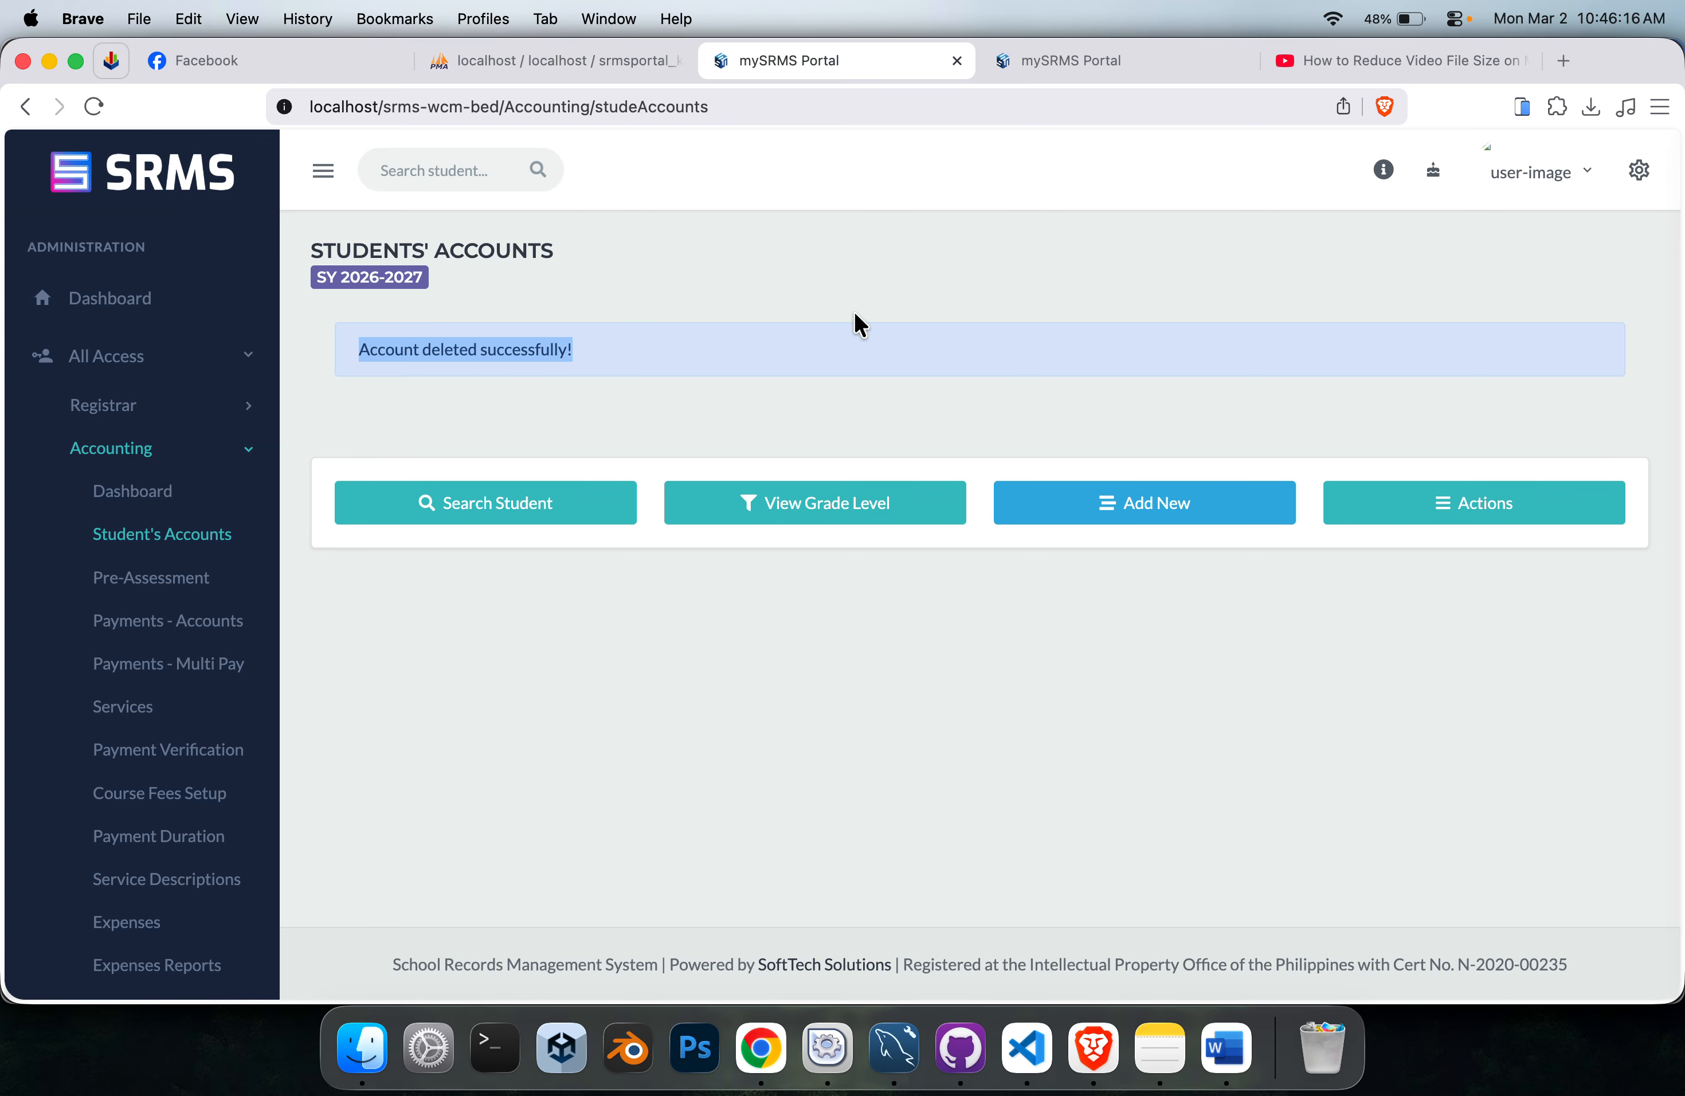
pyautogui.click(797, 388)
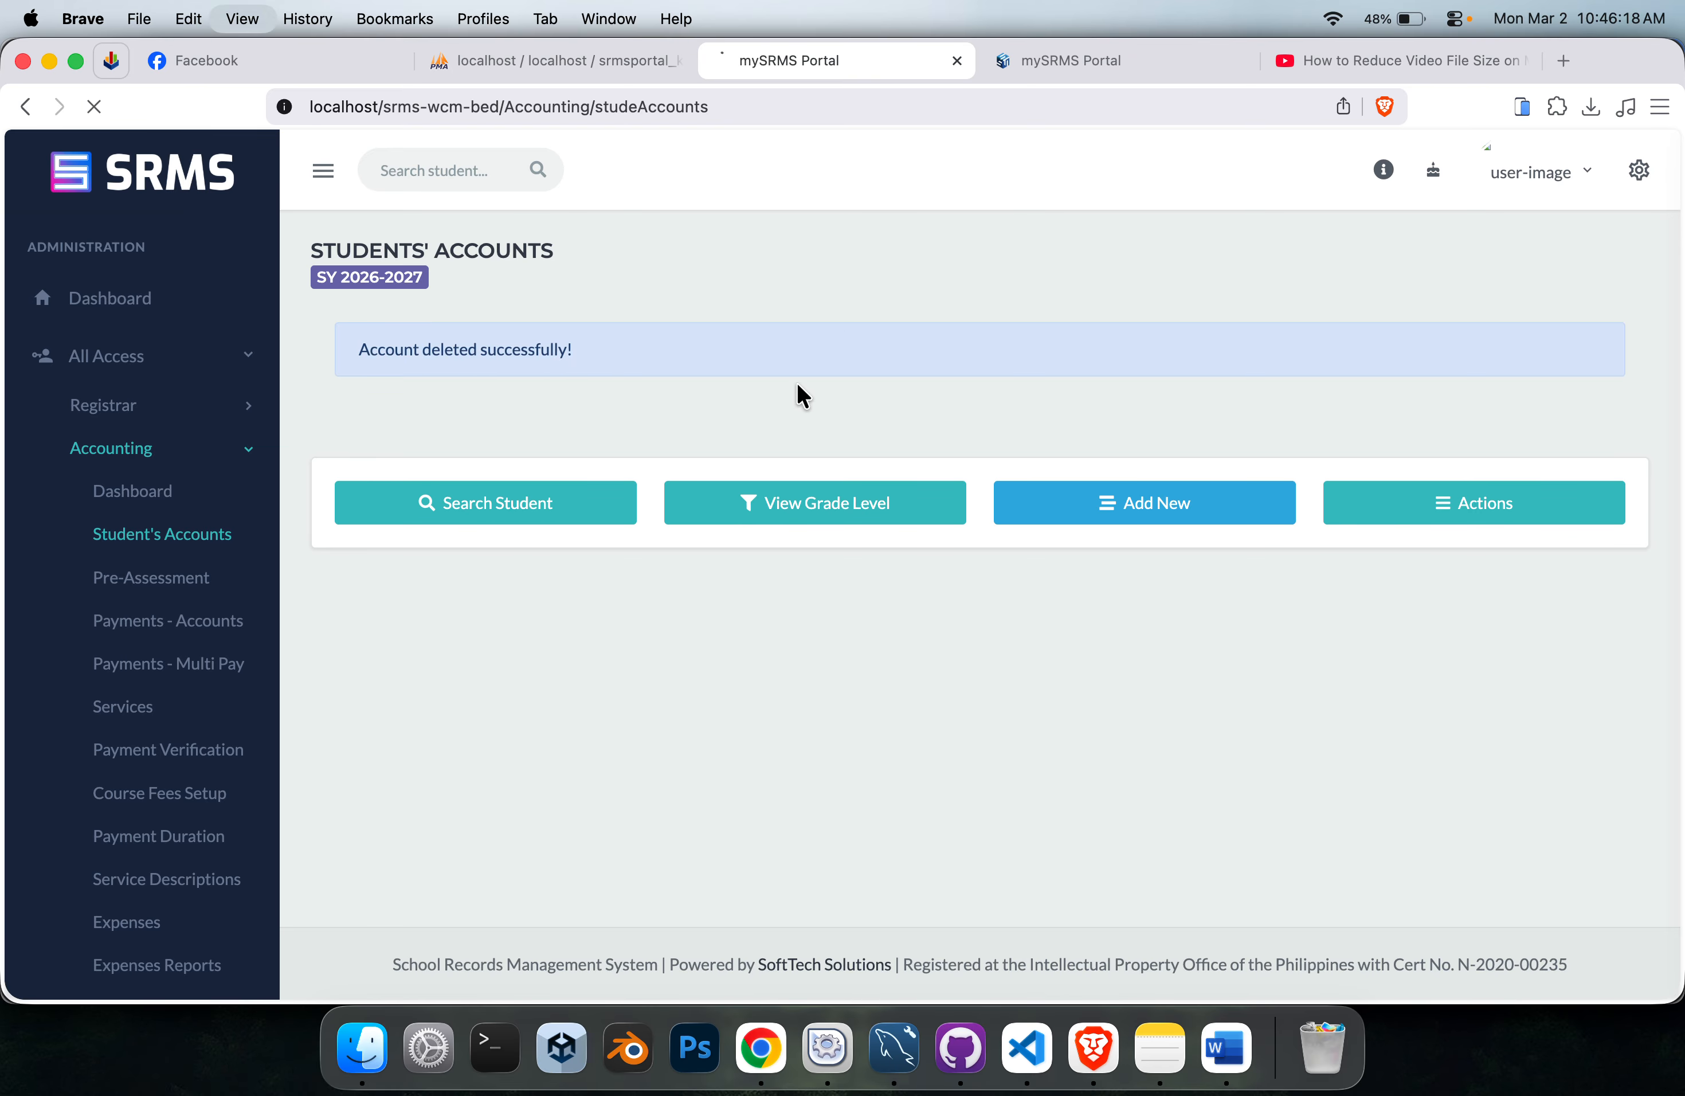
# Start a new student account and select the student enrolled in the 1-on-1 reading program.
pyautogui.click(1098, 379)
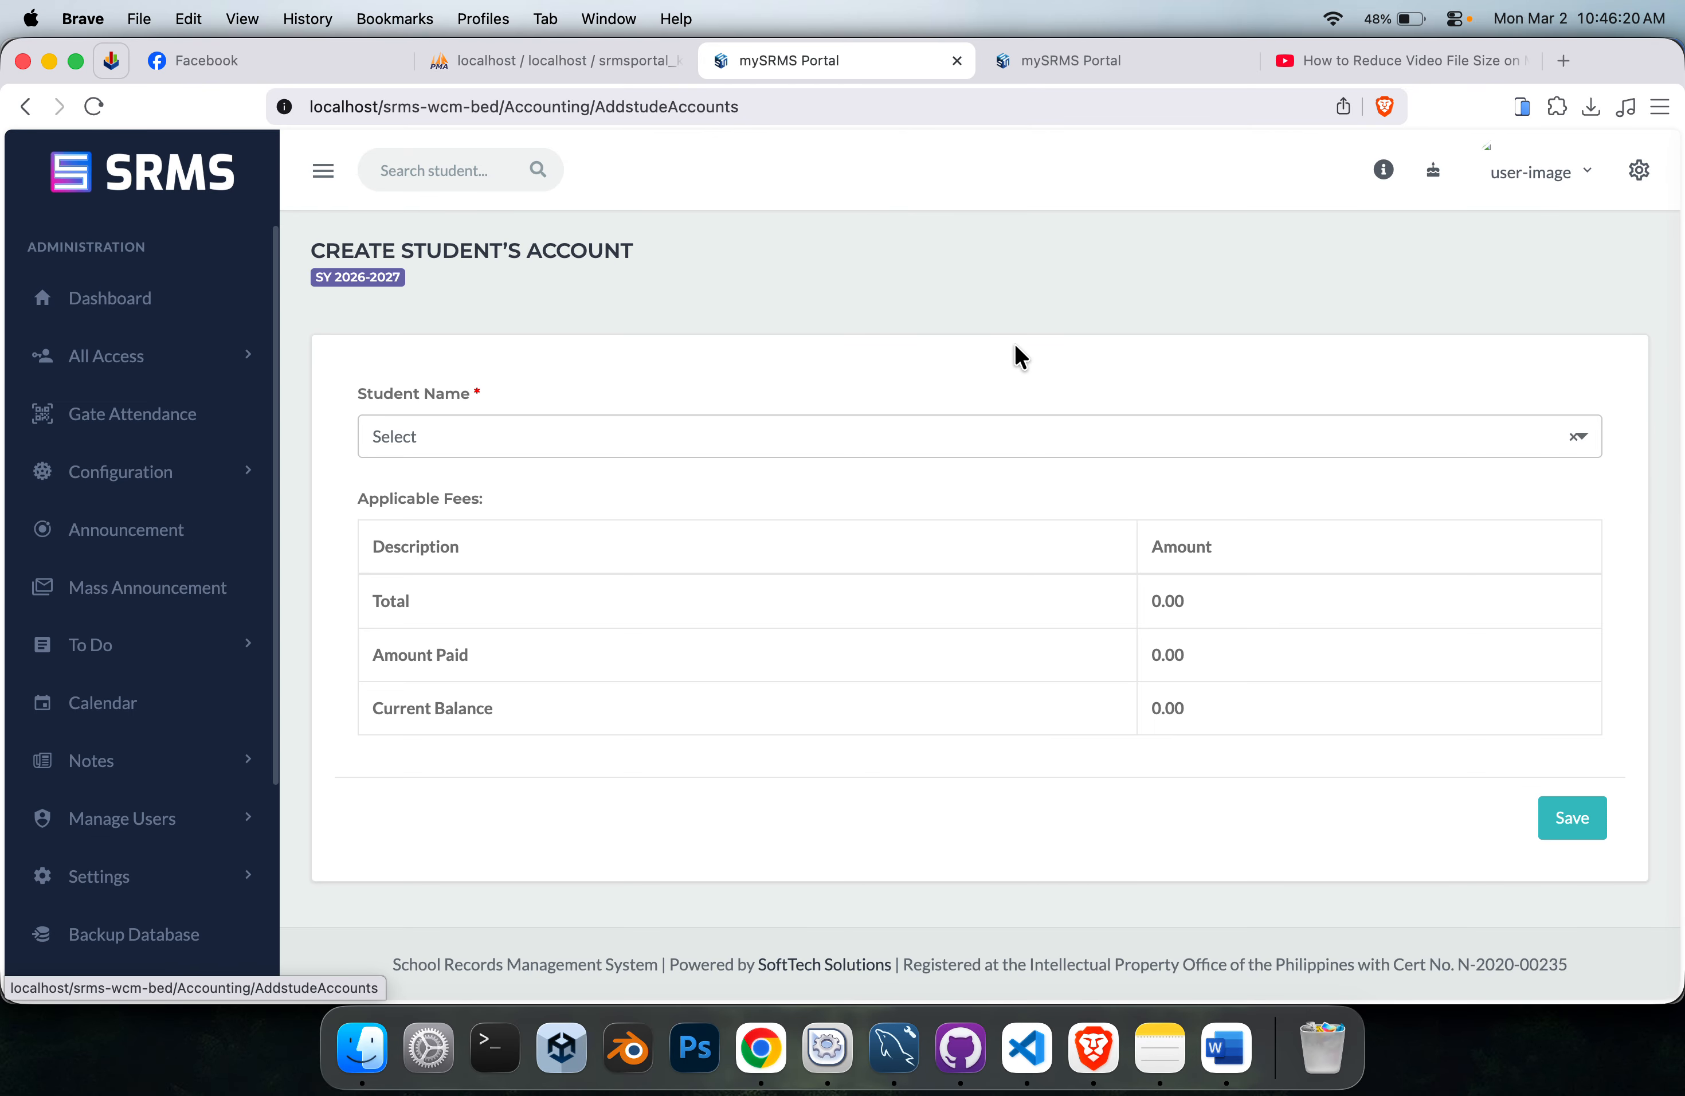
pyautogui.tripleClick(443, 395)
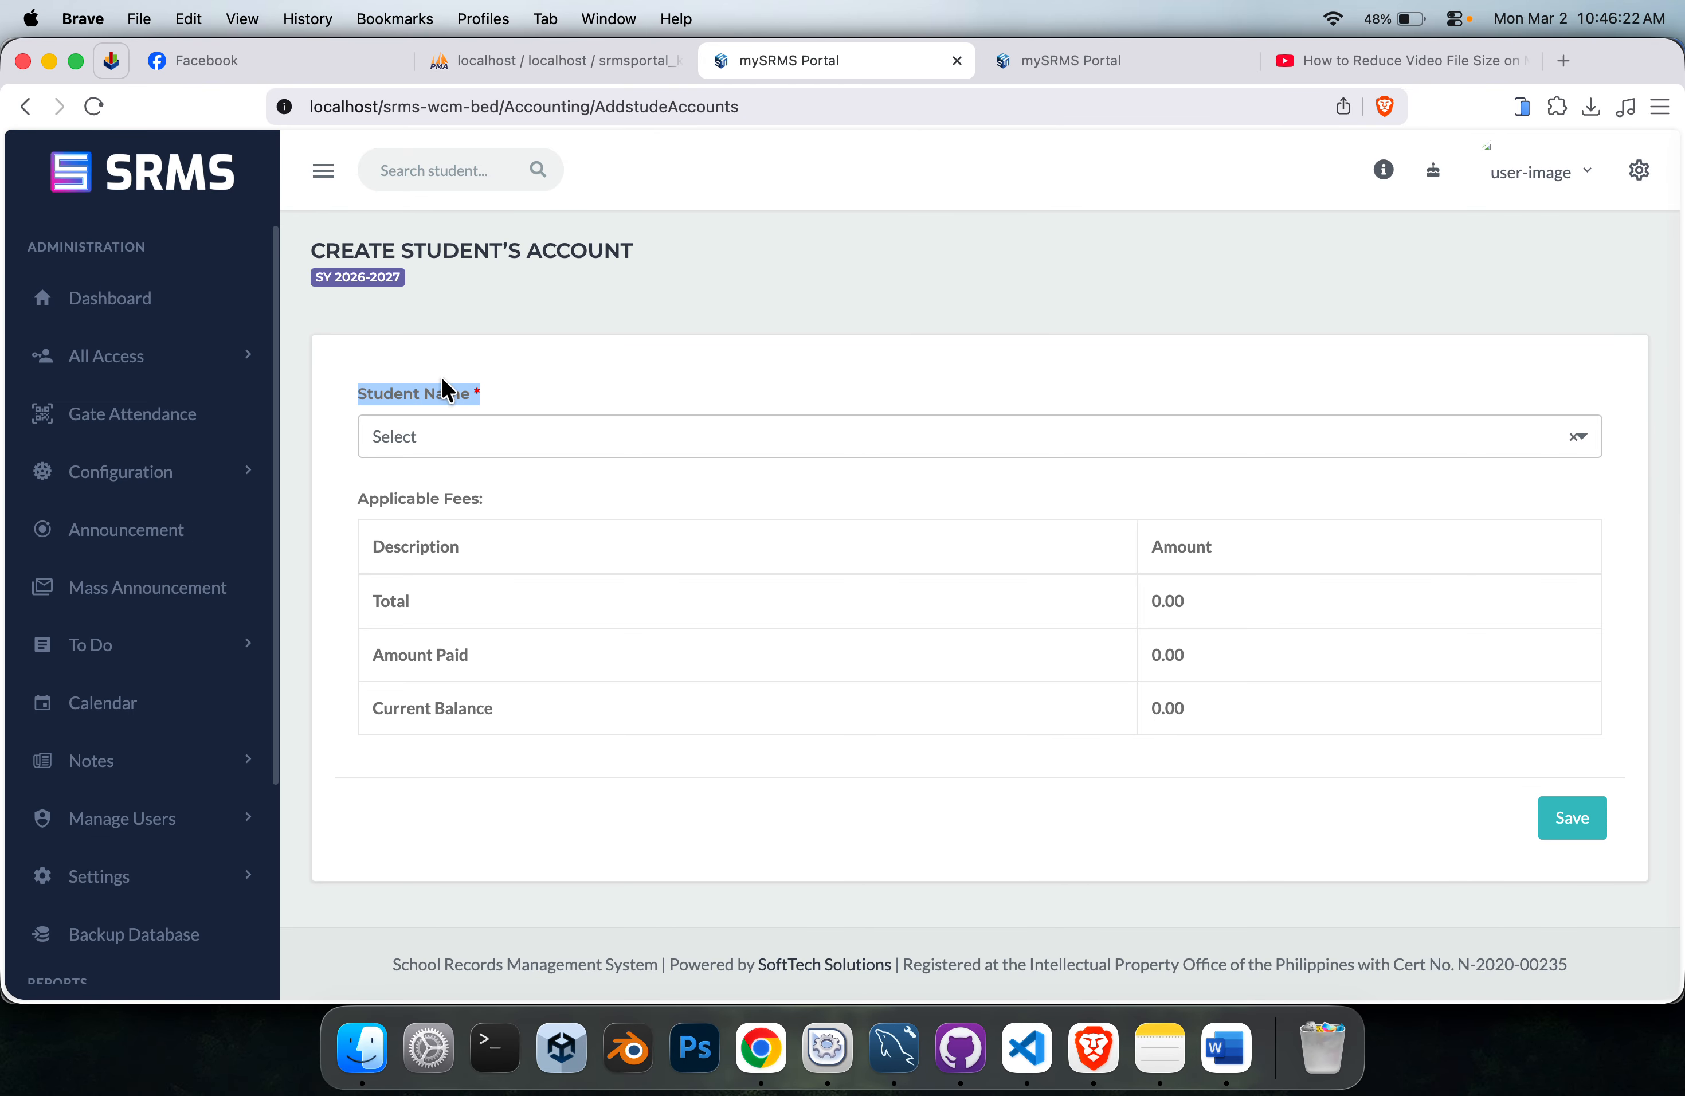
pyautogui.tripleClick(577, 252)
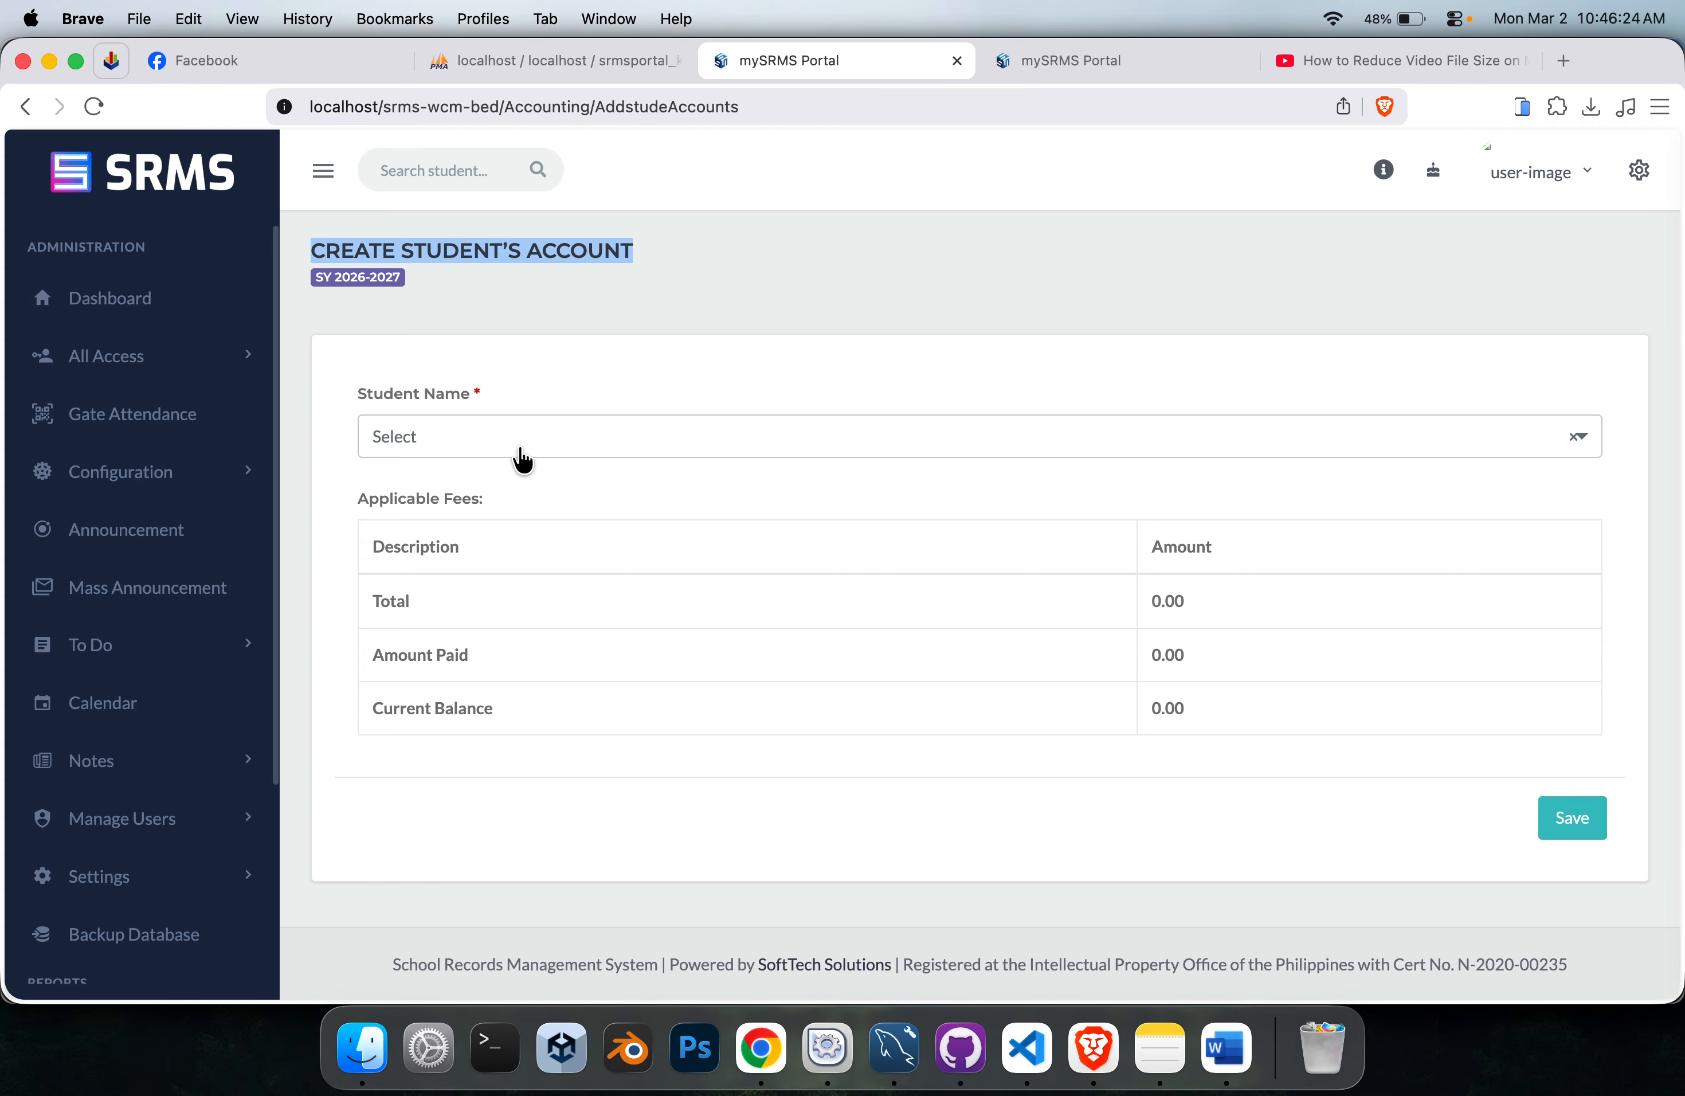
pyautogui.click(607, 402)
pyautogui.click(610, 436)
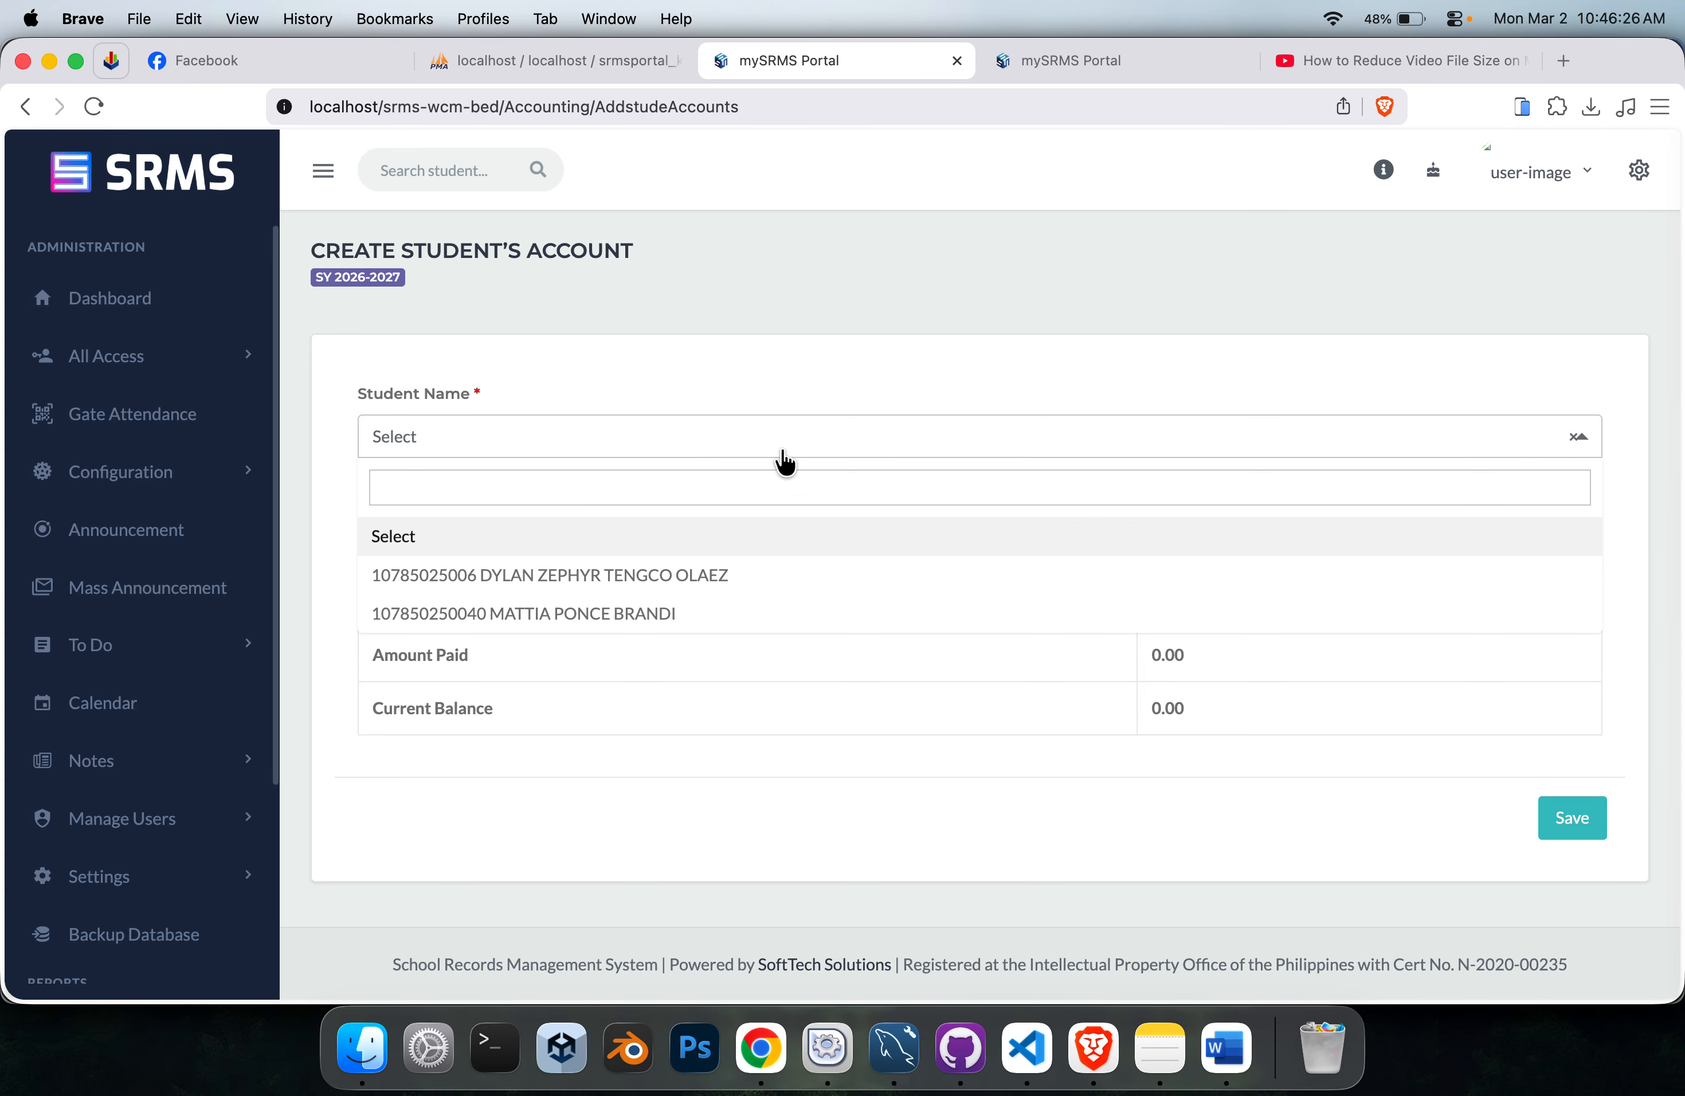
pyautogui.click(587, 617)
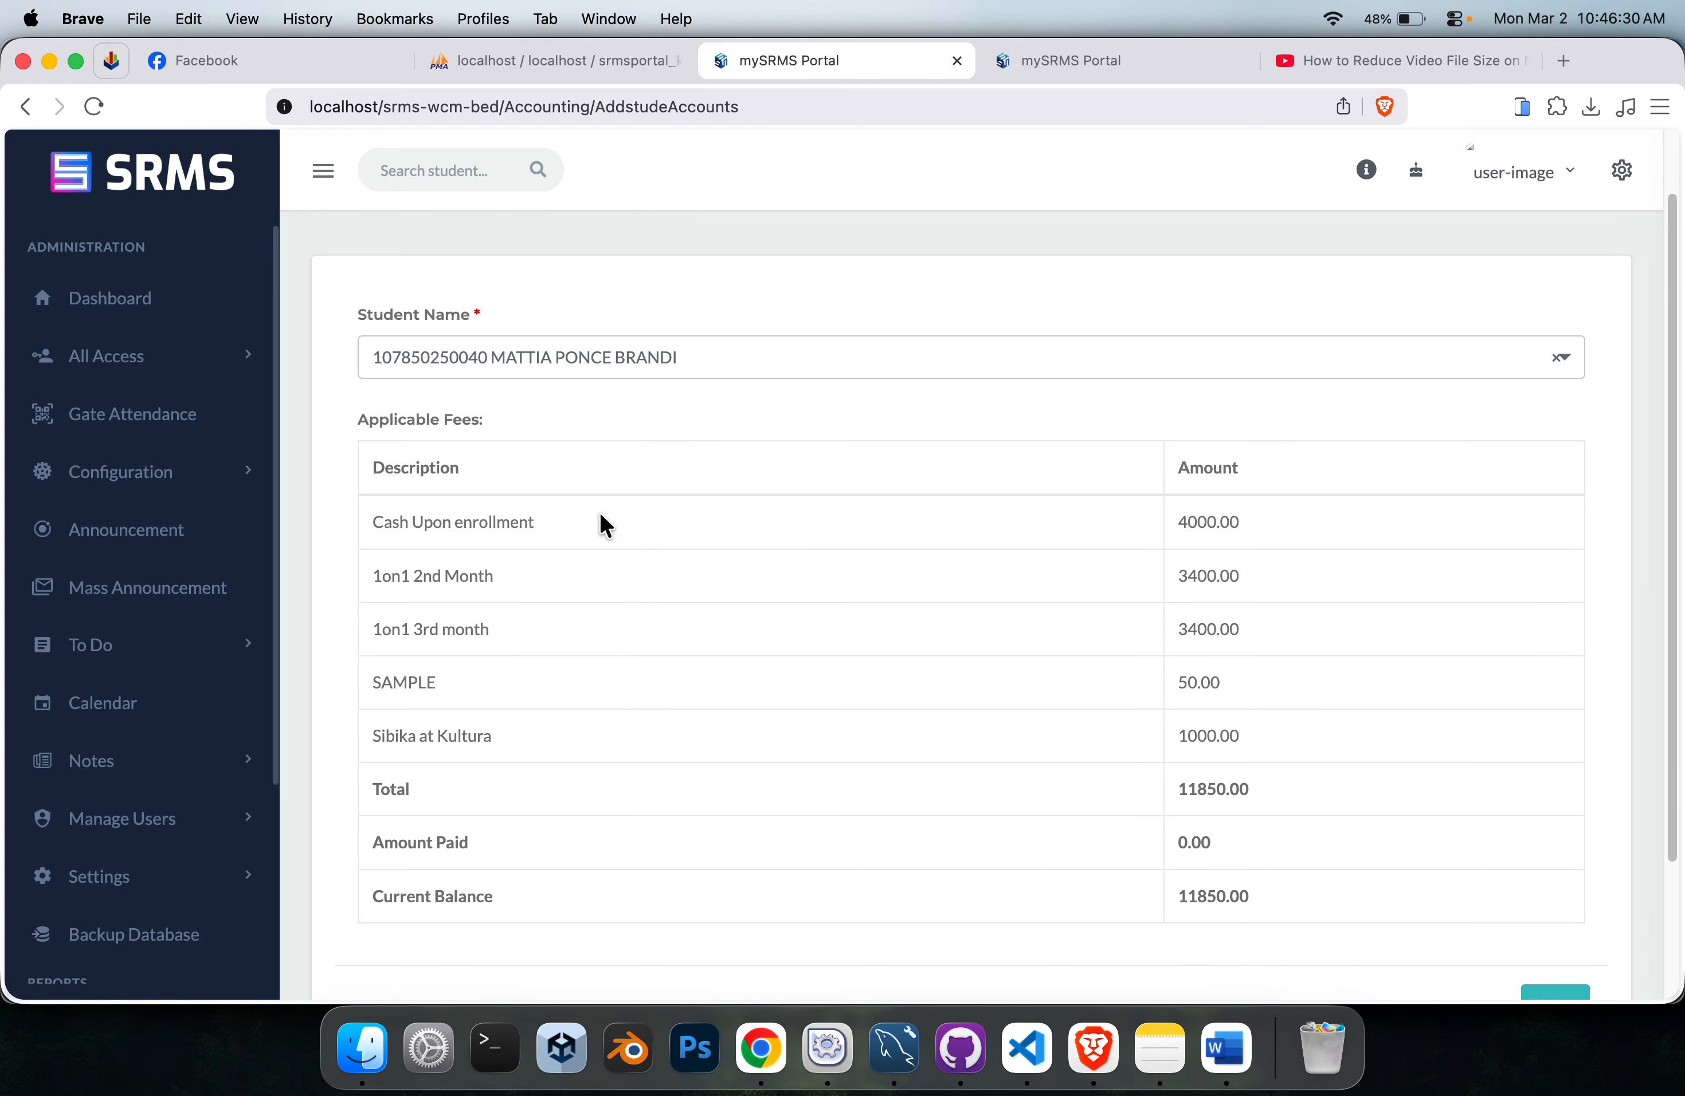
# Review the applicable fees from Cash Upon enrollment to 1on1 3rd month, save the student's account, and check the resulting notice.
pyautogui.scroll(-4, 601, 524)
pyautogui.moveTo(375, 351); pyautogui.dragTo(610, 347)
pyautogui.doubleClick(448, 403)
pyautogui.click(448, 403)
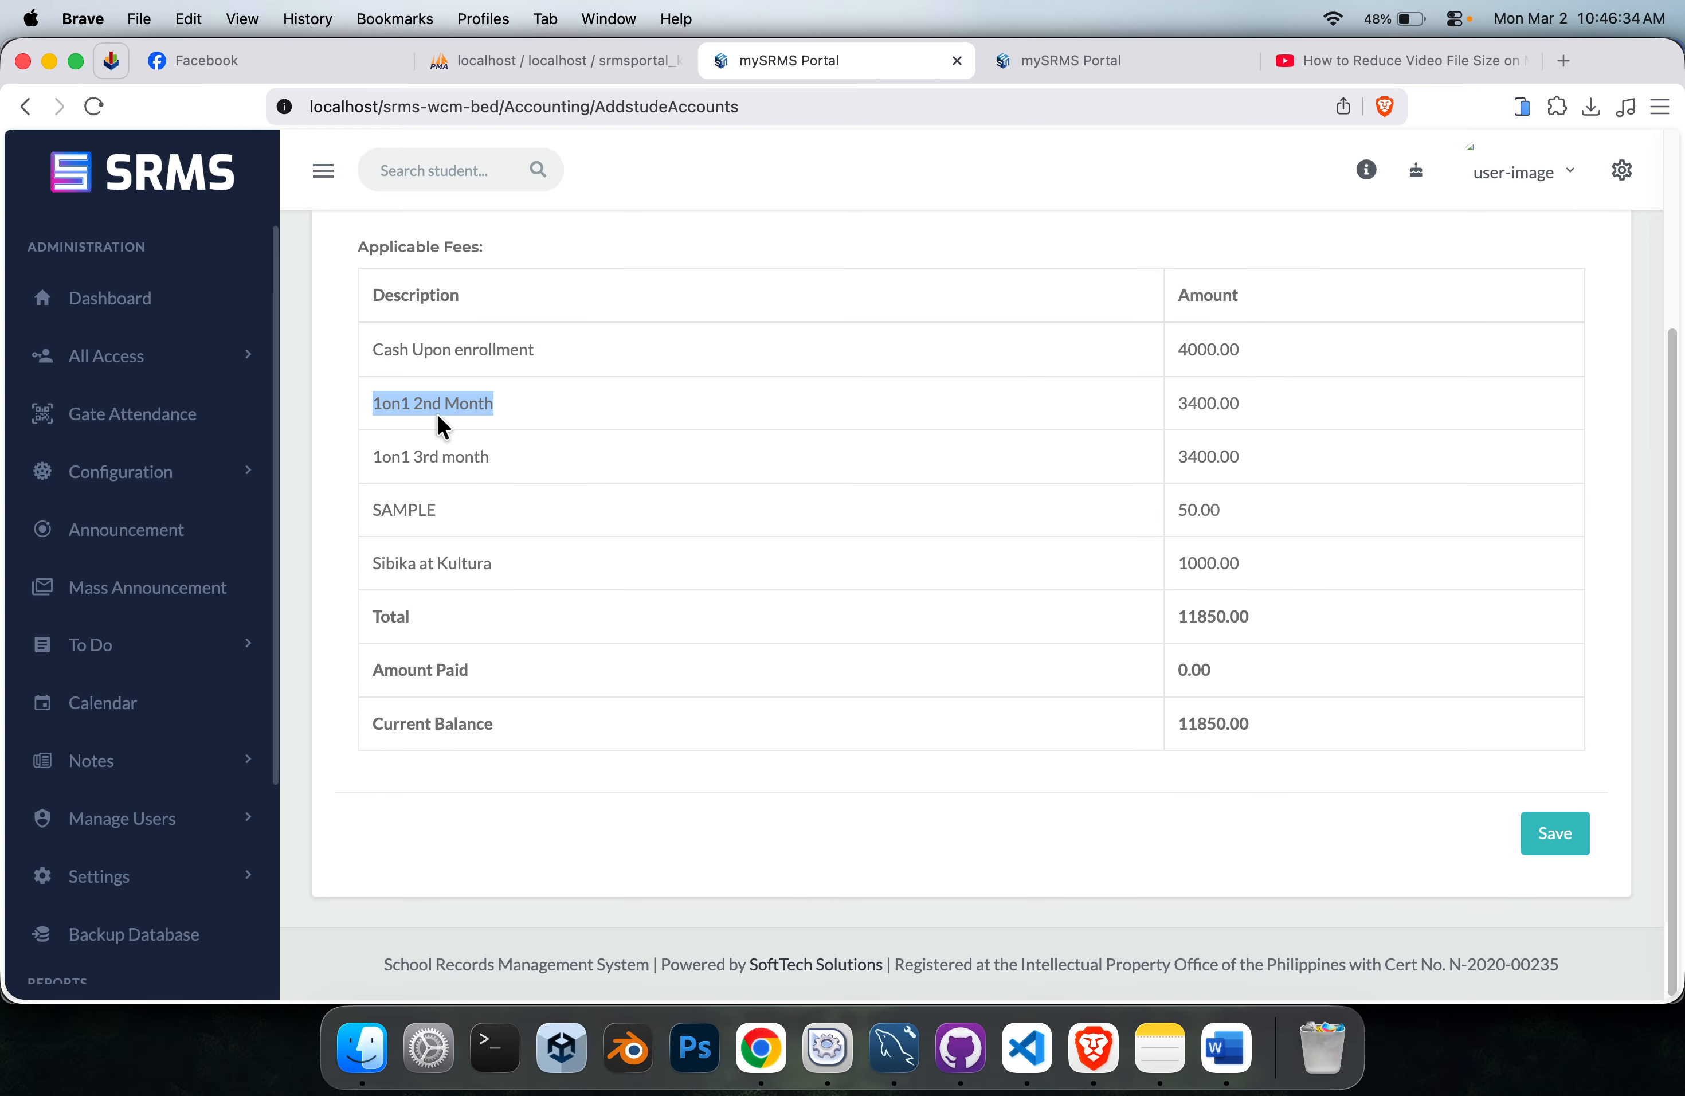
pyautogui.tripleClick(443, 452)
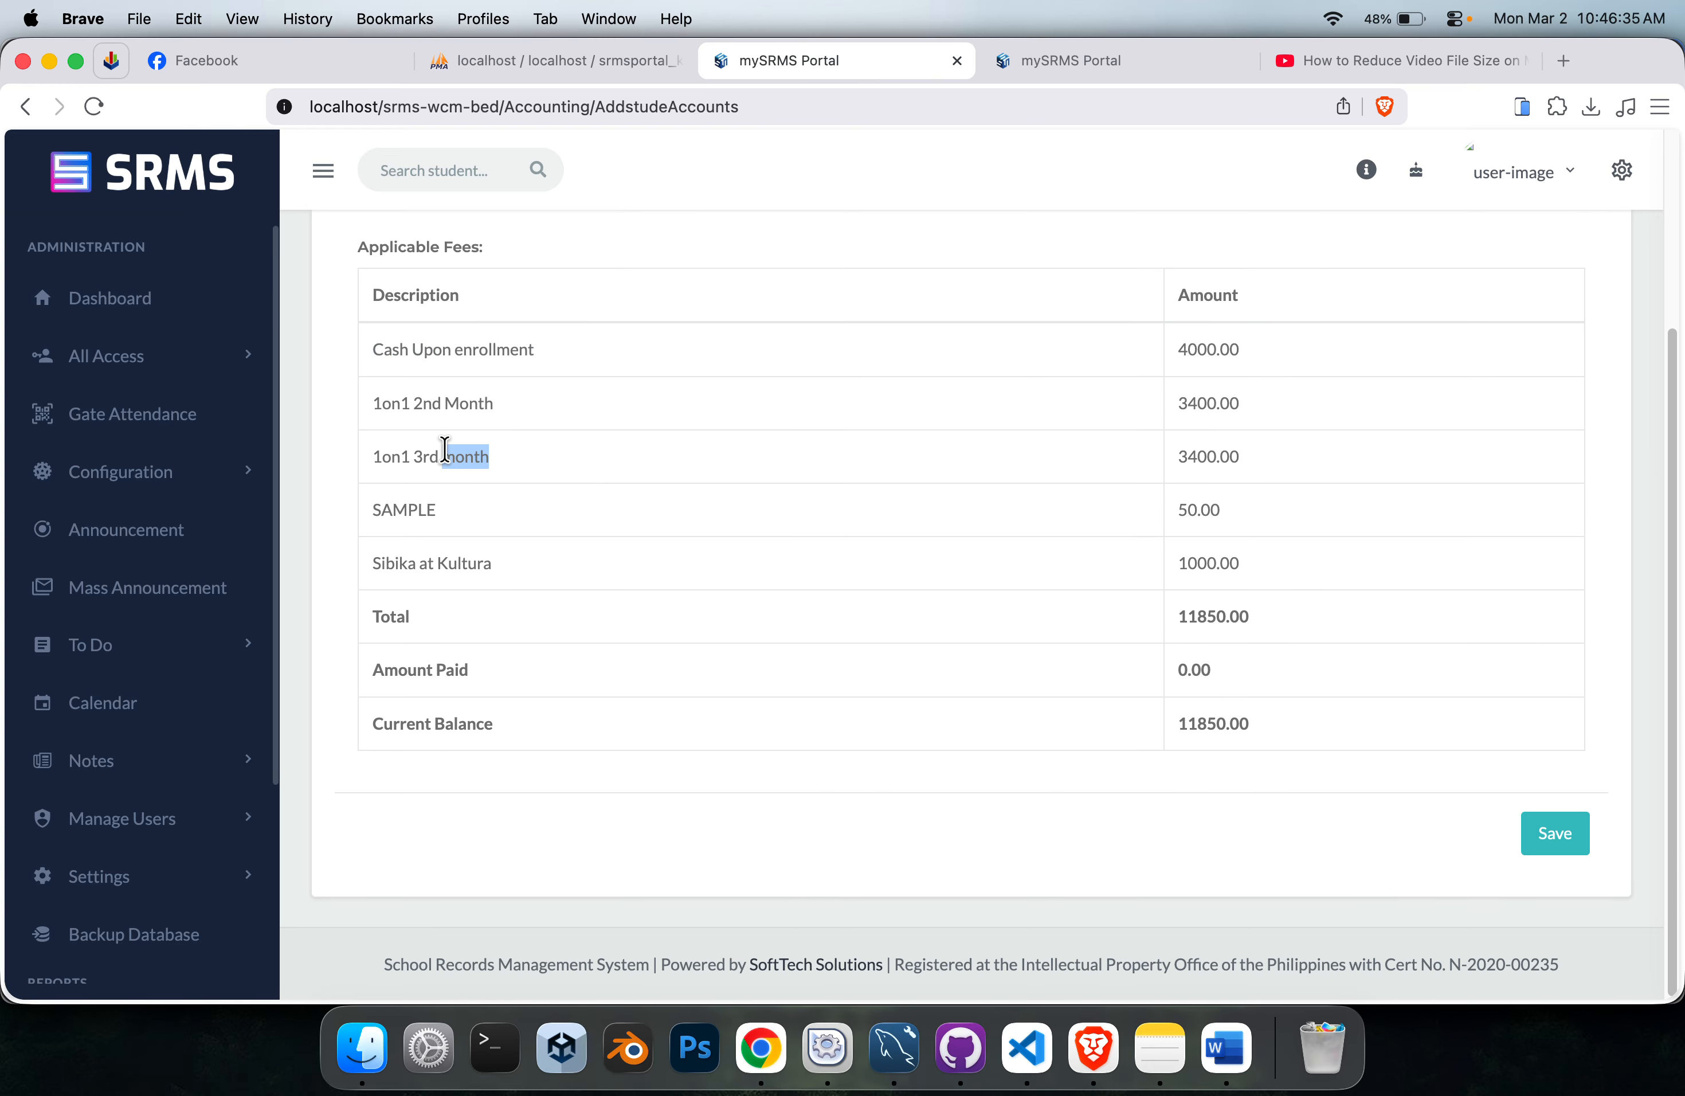
pyautogui.click(1552, 848)
pyautogui.tripleClick(519, 348)
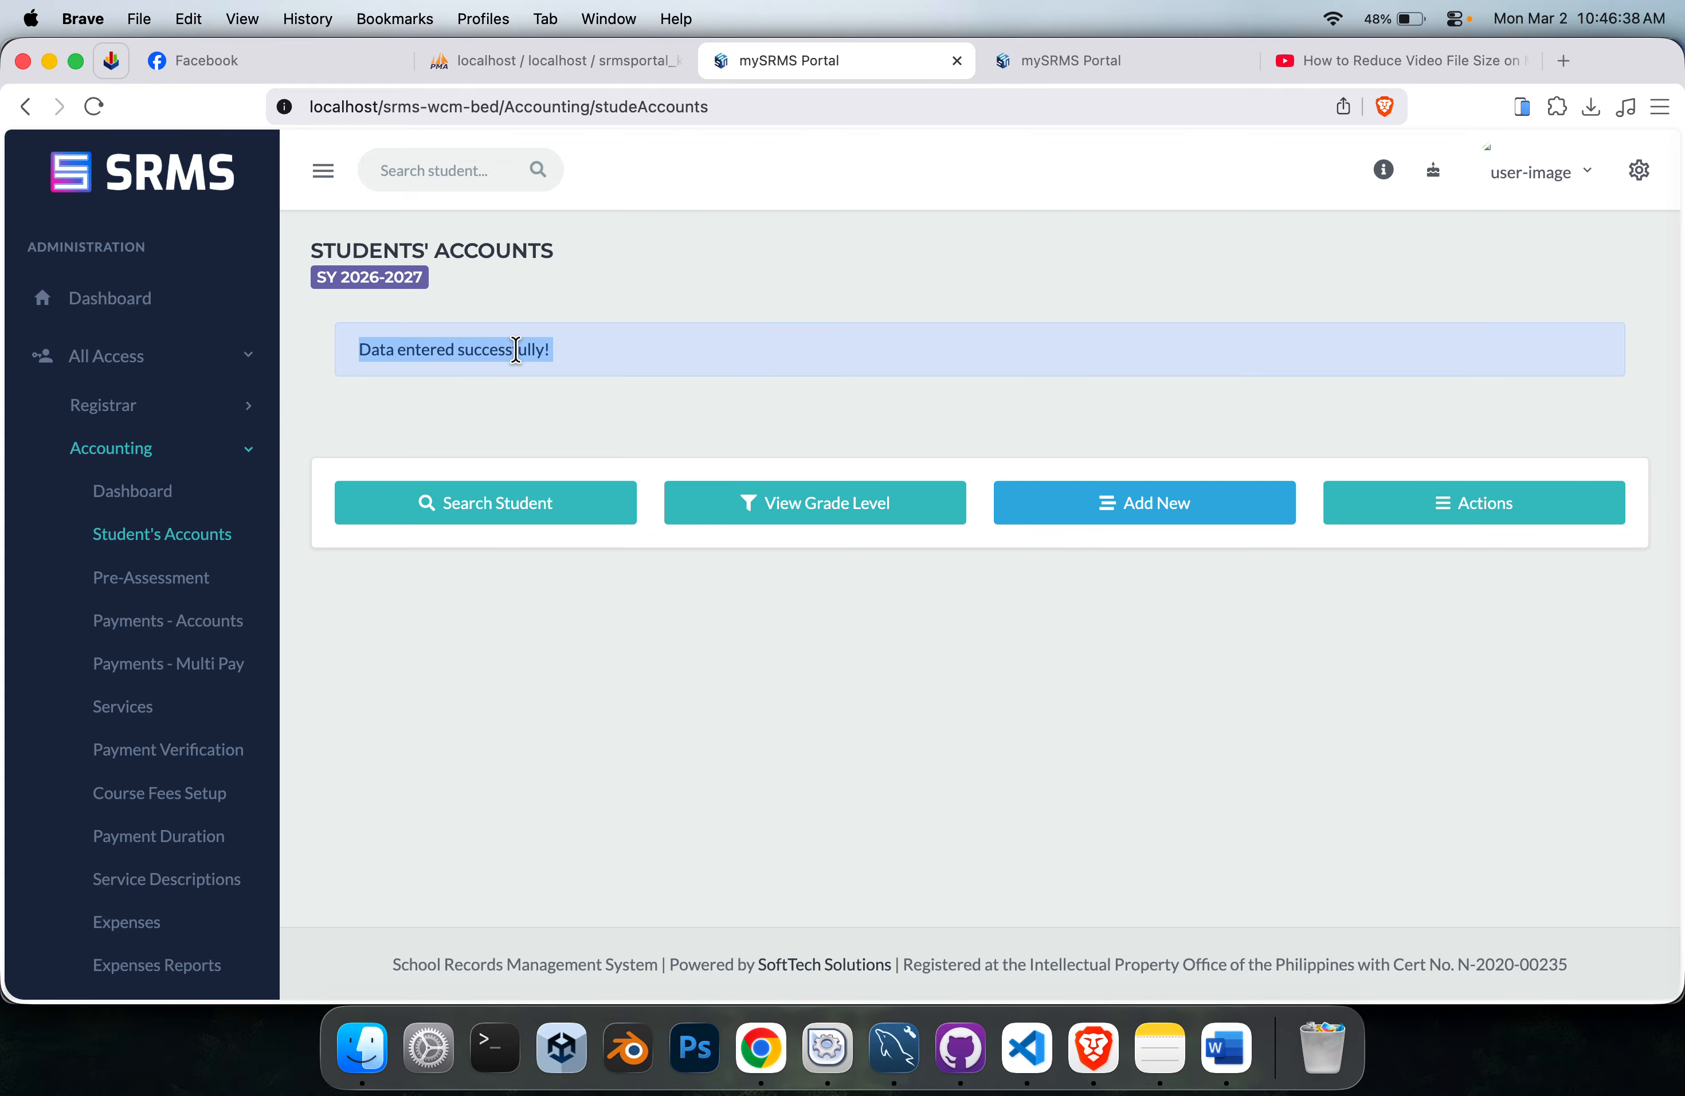
# Search Students' Accounts for the recreated account of the 1-on-1 reading program student.
pyautogui.click(545, 500)
pyautogui.click(701, 580)
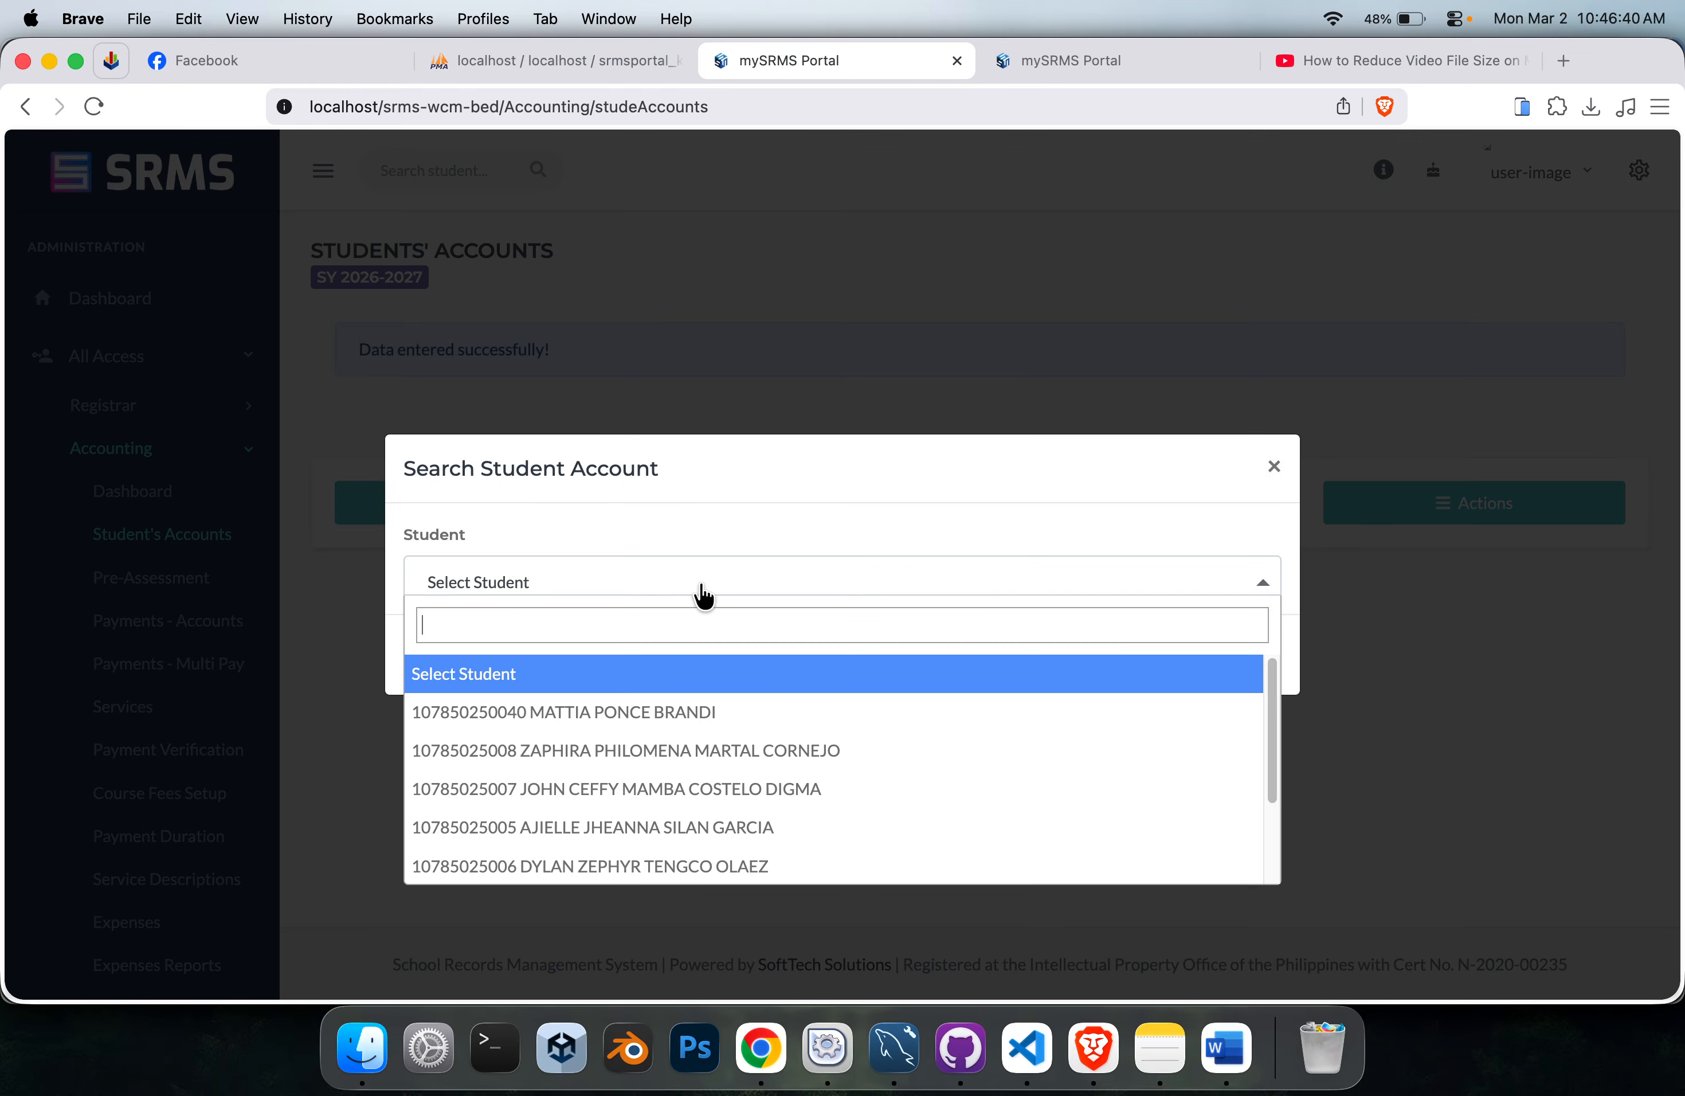
pyautogui.click(715, 710)
pyautogui.click(1244, 669)
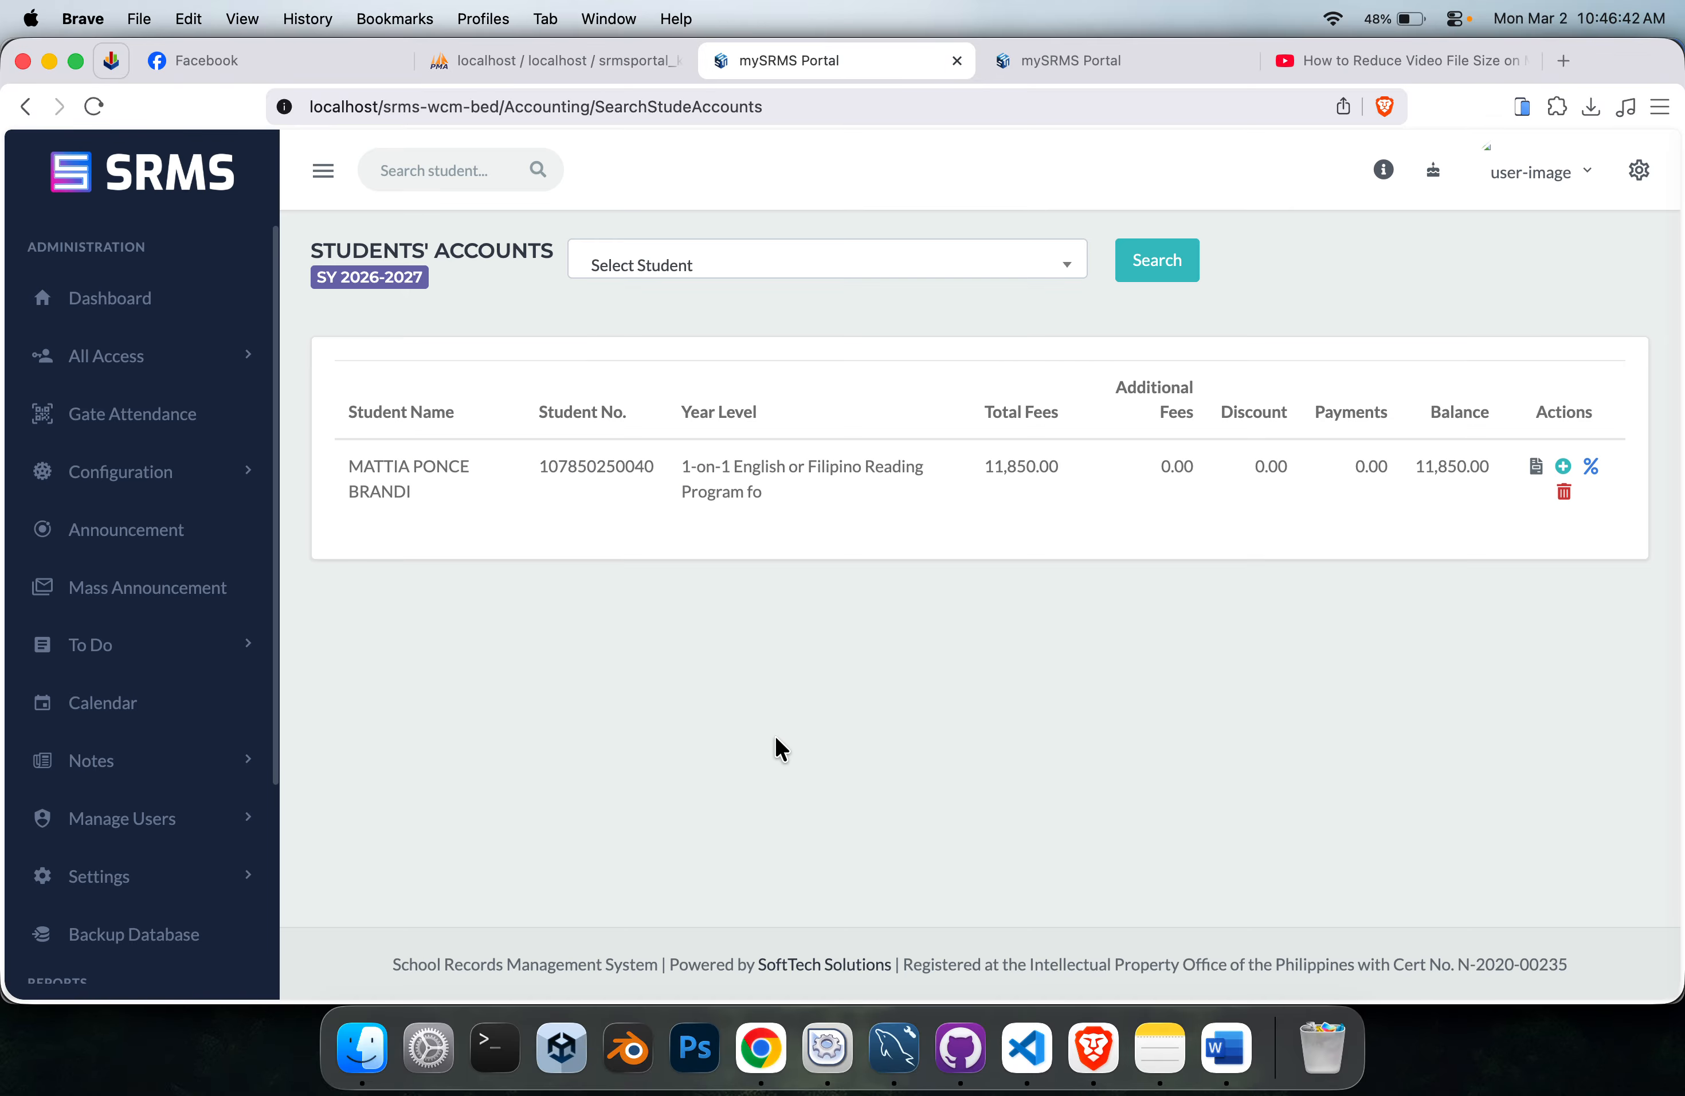
# Open the student's statement of account and compare its fees with the Course Fees Setup list.
pyautogui.click(1532, 469)
pyautogui.scroll(-3, 464, 562)
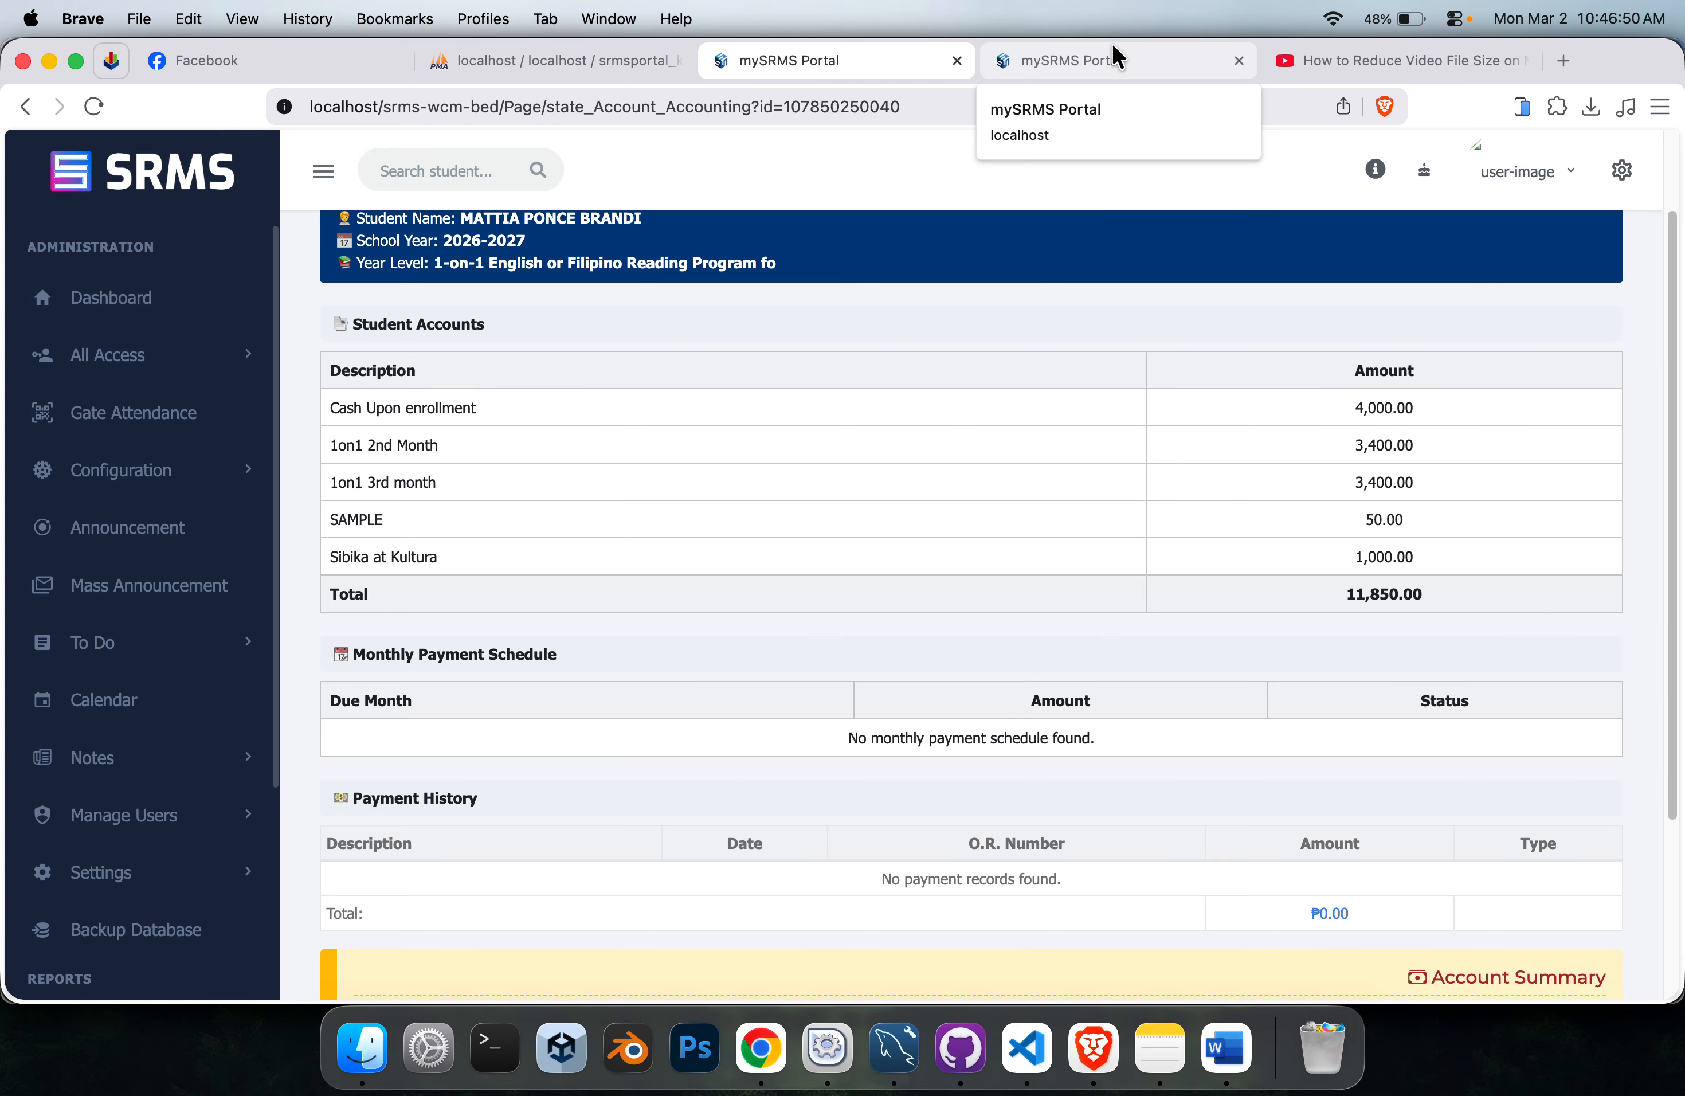
pyautogui.click(1122, 76)
pyautogui.click(1454, 19)
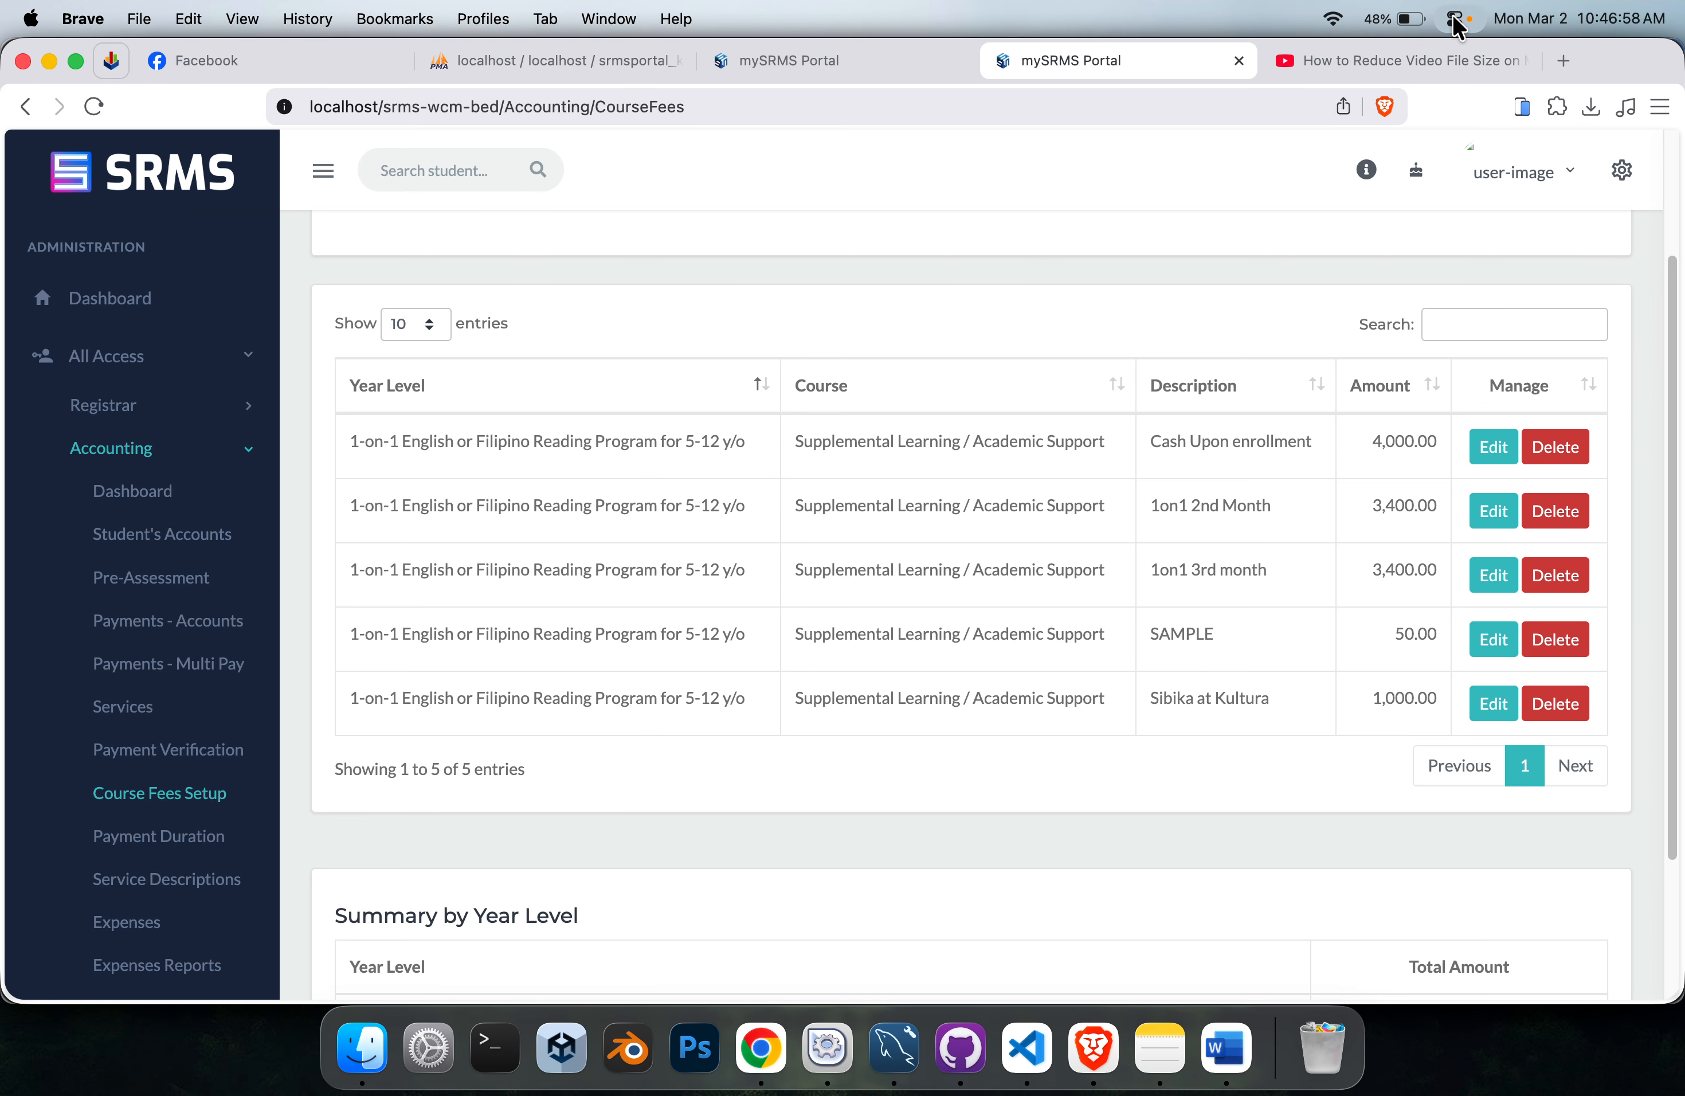